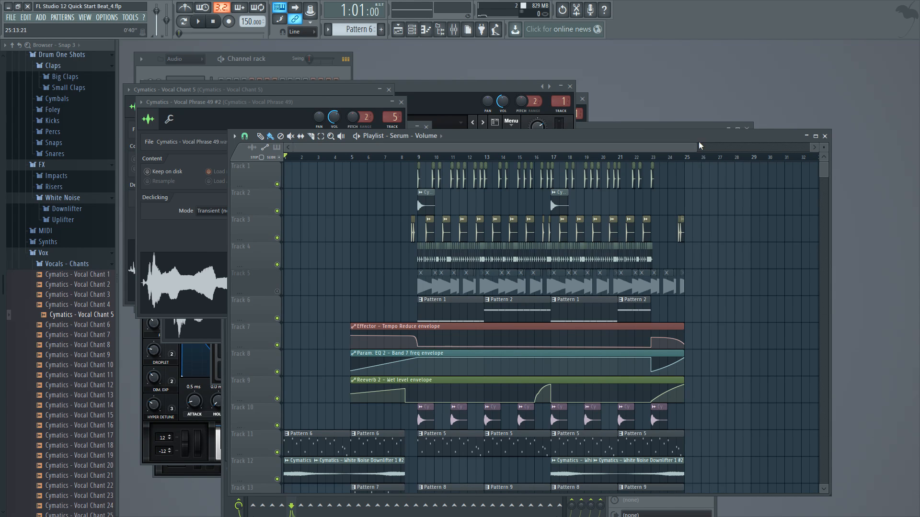
# Step: Look through all the playlist tracks to examine how the clips, patterns and automation envelopes are arranged
pyautogui.scroll(-10, 699, 236)
pyautogui.scroll(10, 499, 290)
pyautogui.scroll(-5, 379, 264)
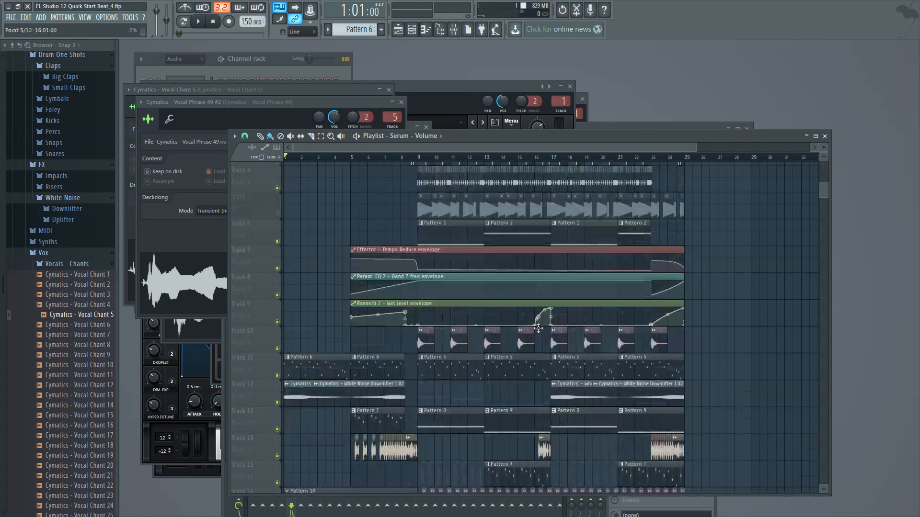
pyautogui.scroll(6, 435, 292)
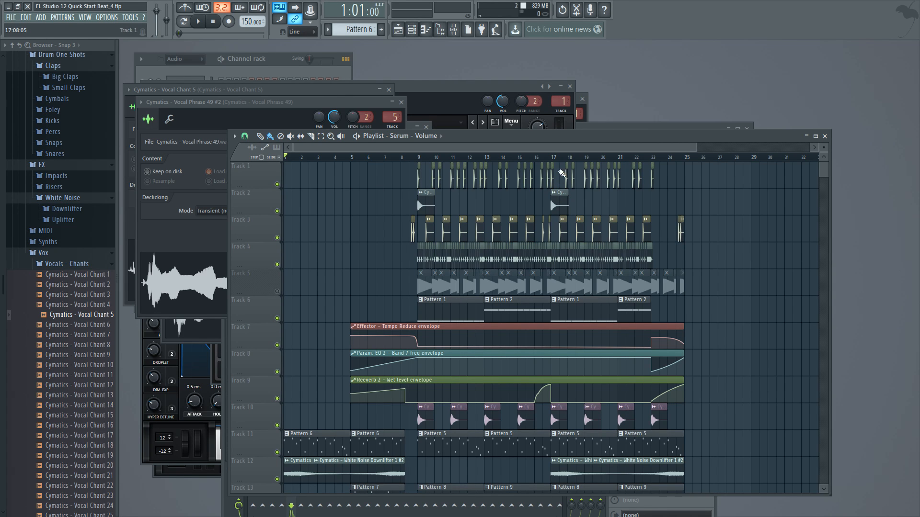
pyautogui.moveTo(696, 149); pyautogui.dragTo(502, 149)
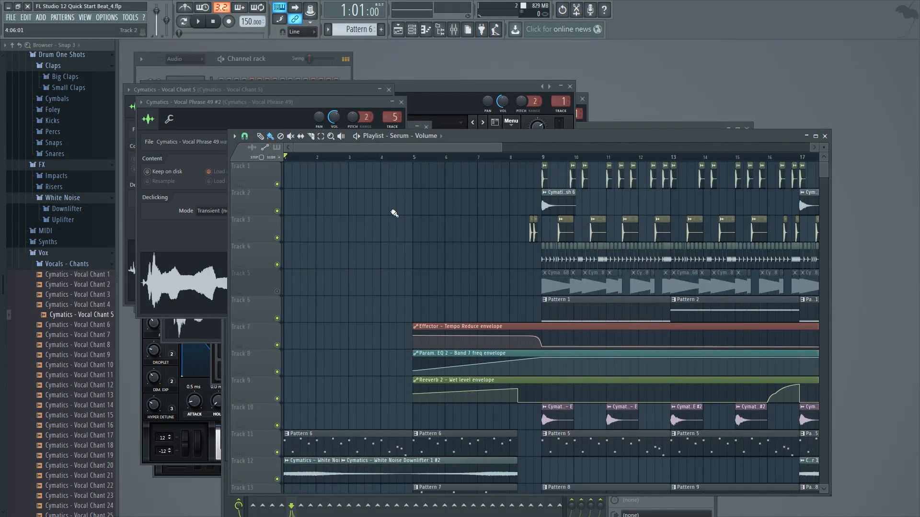
pyautogui.scroll(-10, 394, 213)
pyautogui.scroll(10, 315, 275)
pyautogui.scroll(-8, 259, 175)
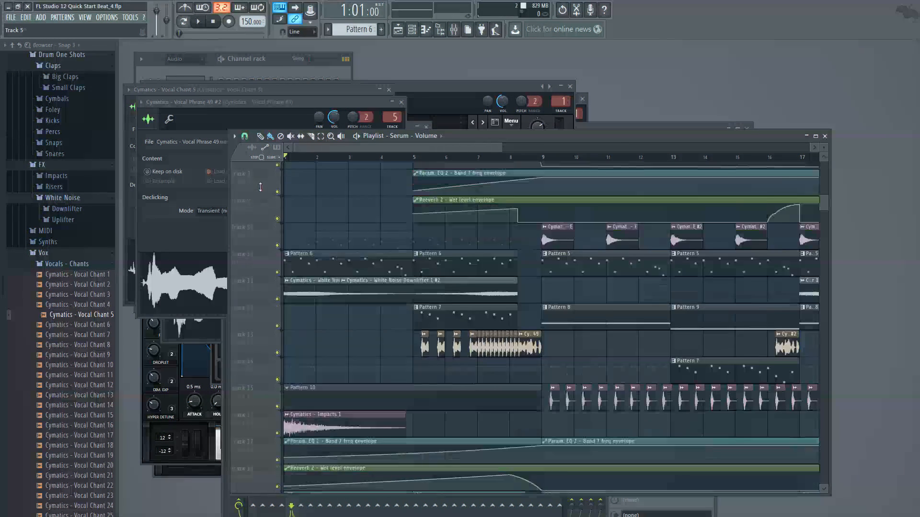
pyautogui.scroll(8, 260, 238)
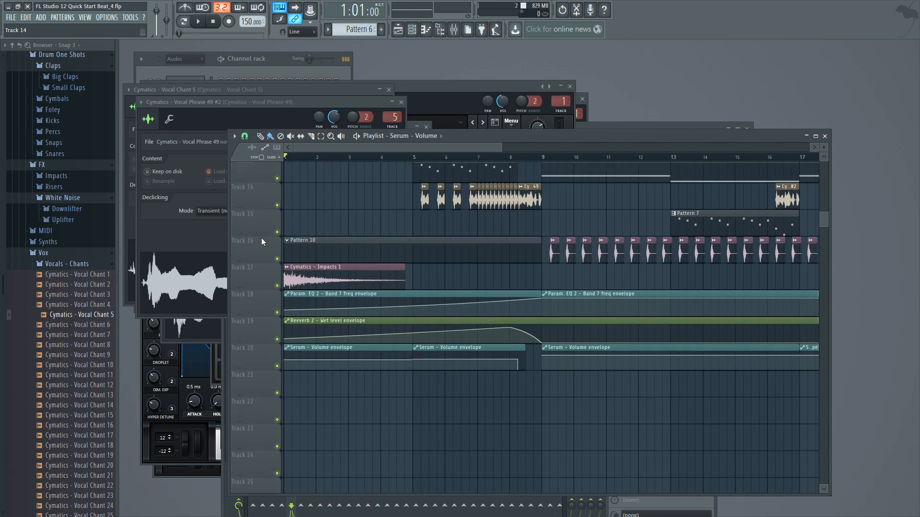
pyautogui.scroll(1, 264, 239)
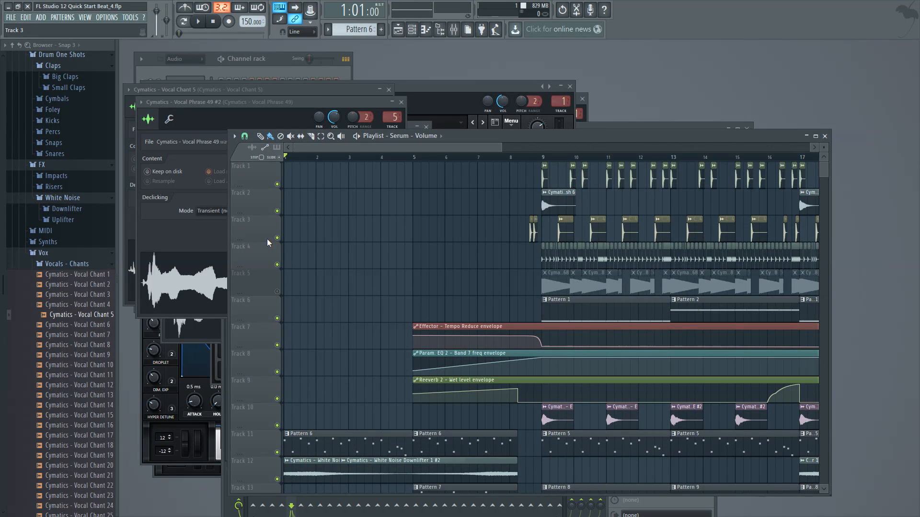
# Step: Rename playlist Track 1 as Drums and colour it blue
pyautogui.rightClick(249, 167)
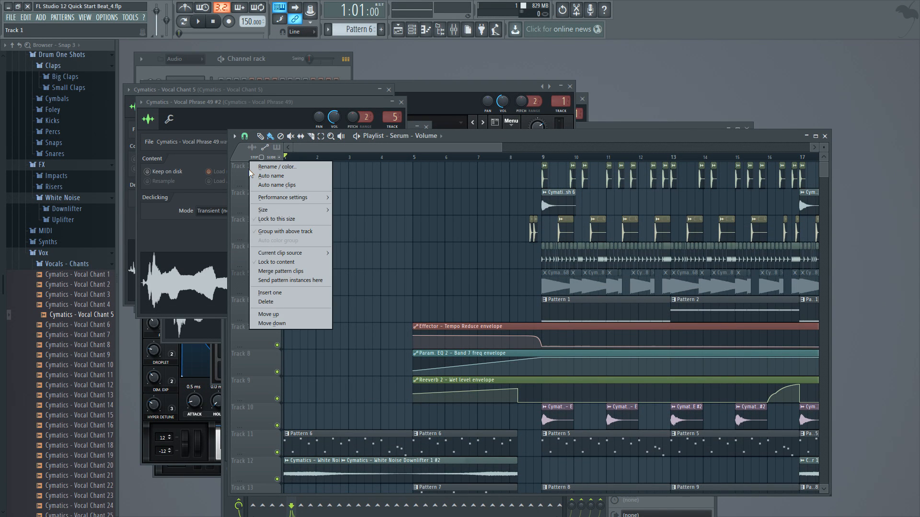
pyautogui.click(267, 166)
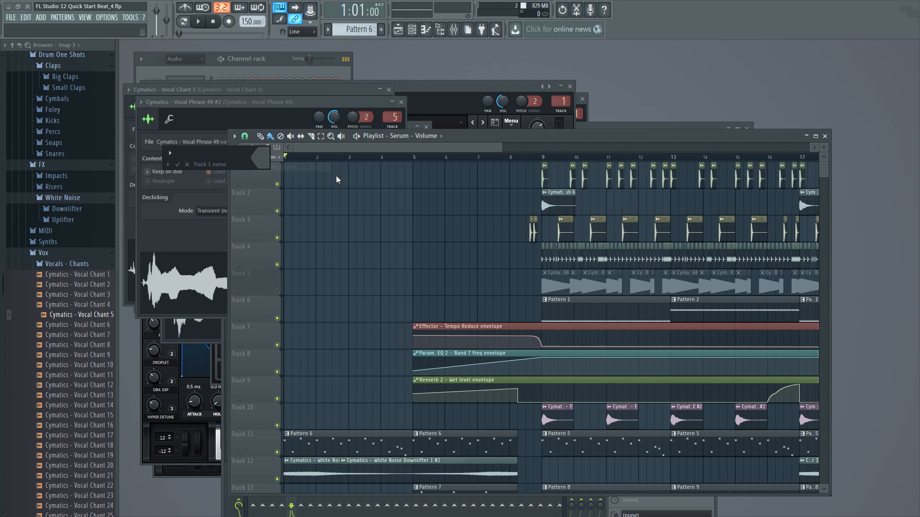
pyautogui.write('Drums')
pyautogui.click(263, 158)
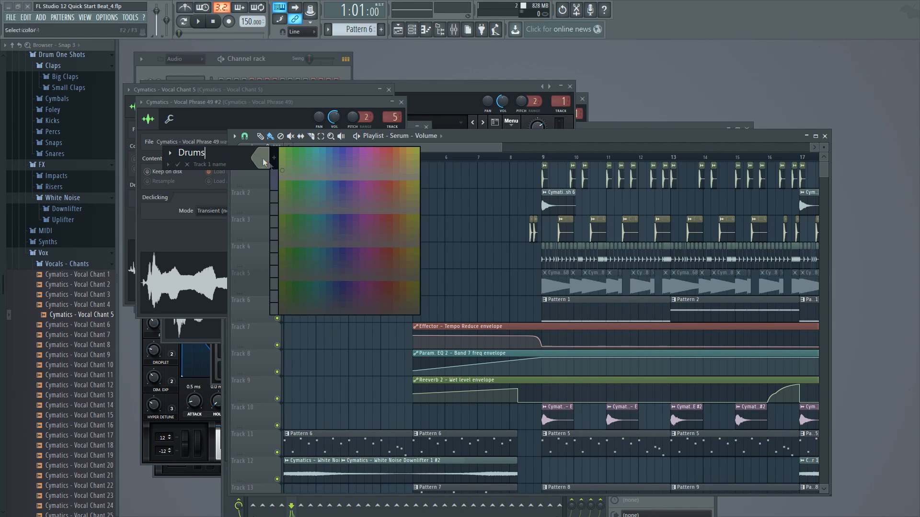
pyautogui.click(344, 151)
pyautogui.press('Return')
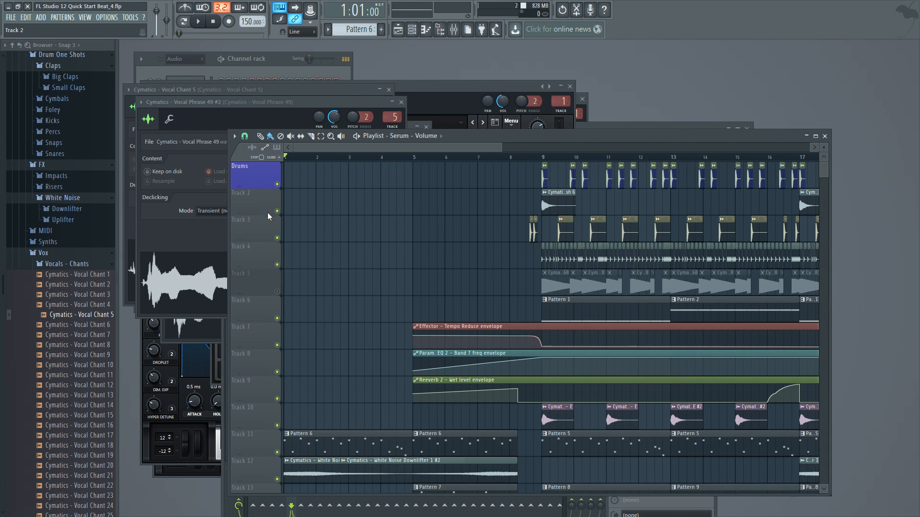
# Step: Rename Track 2 as Kick in the same blue and group it with the Drums track above
pyautogui.rightClick(260, 190)
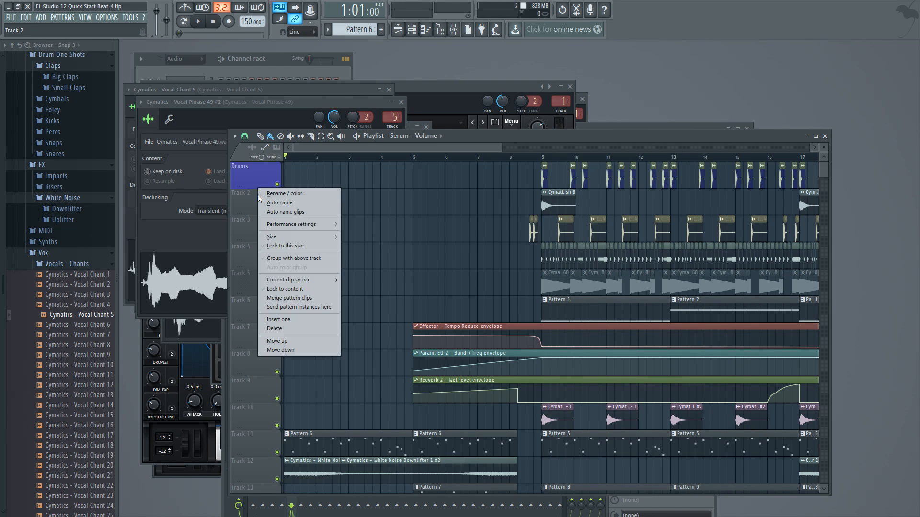
pyautogui.click(279, 194)
pyautogui.write('Kick')
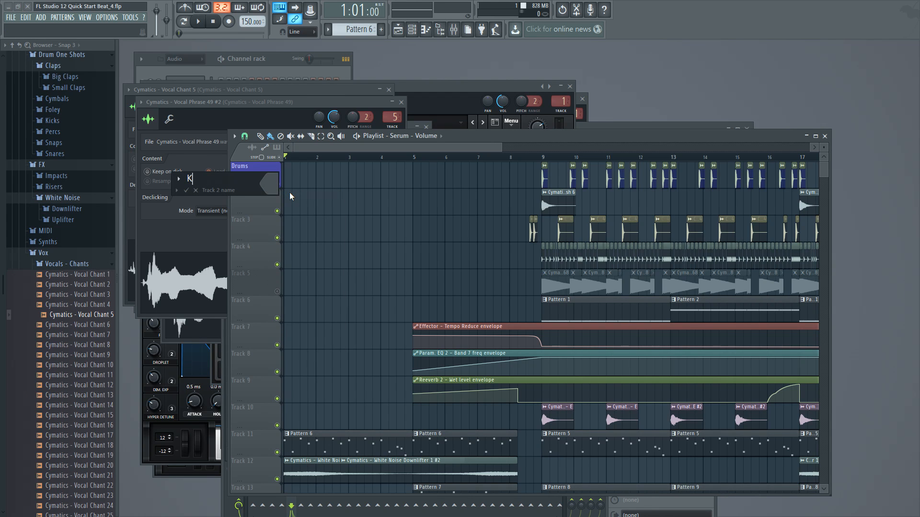
pyautogui.click(277, 189)
pyautogui.click(351, 178)
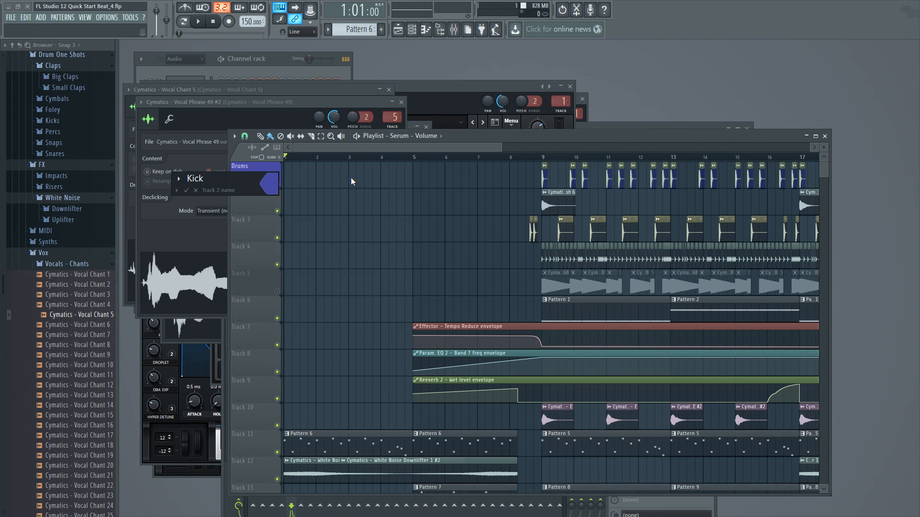
pyautogui.press('Return')
pyautogui.rightClick(251, 199)
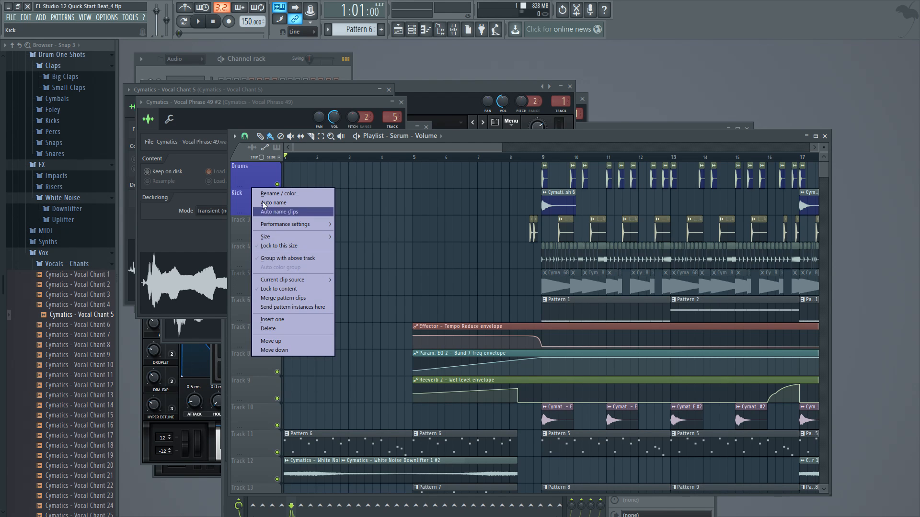
pyautogui.click(298, 260)
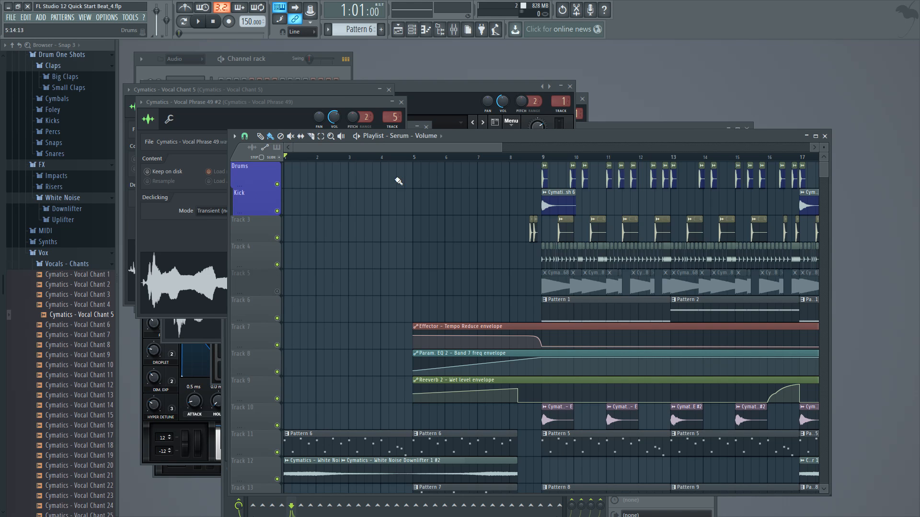
# Step: Rename Track 3 as Snare in the same blue and group it with the track above
pyautogui.scroll(-2, 509, 151)
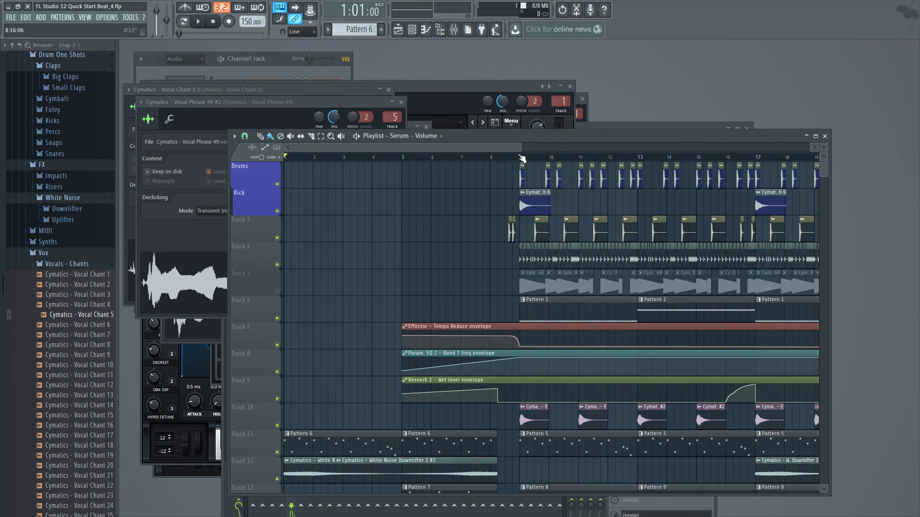
pyautogui.moveTo(519, 150); pyautogui.dragTo(400, 154)
pyautogui.rightClick(254, 215)
pyautogui.click(282, 220)
pyautogui.write('Snare')
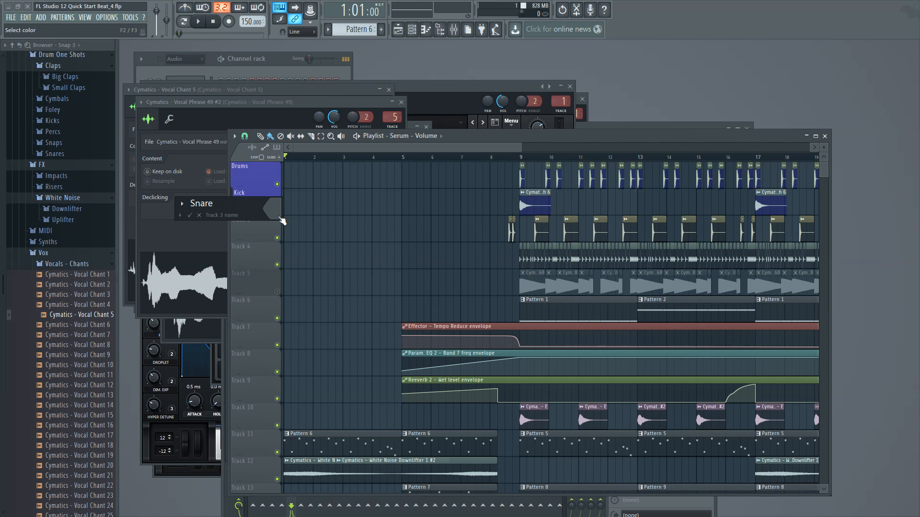
pyautogui.click(279, 217)
pyautogui.click(352, 202)
pyautogui.rightClick(270, 220)
pyautogui.click(306, 269)
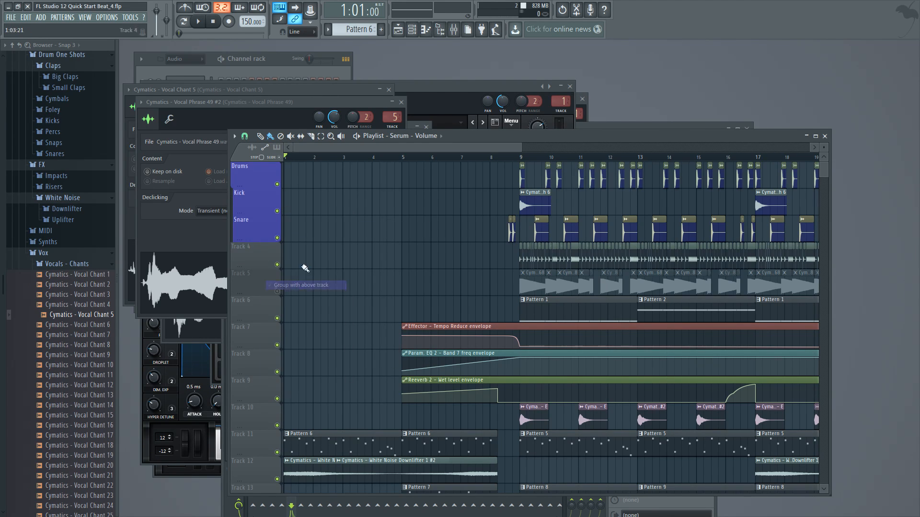
# Step: Insert an empty track below Snare and name it Hats
pyautogui.rightClick(263, 237)
pyautogui.click(302, 375)
pyautogui.rightClick(262, 244)
pyautogui.click(280, 248)
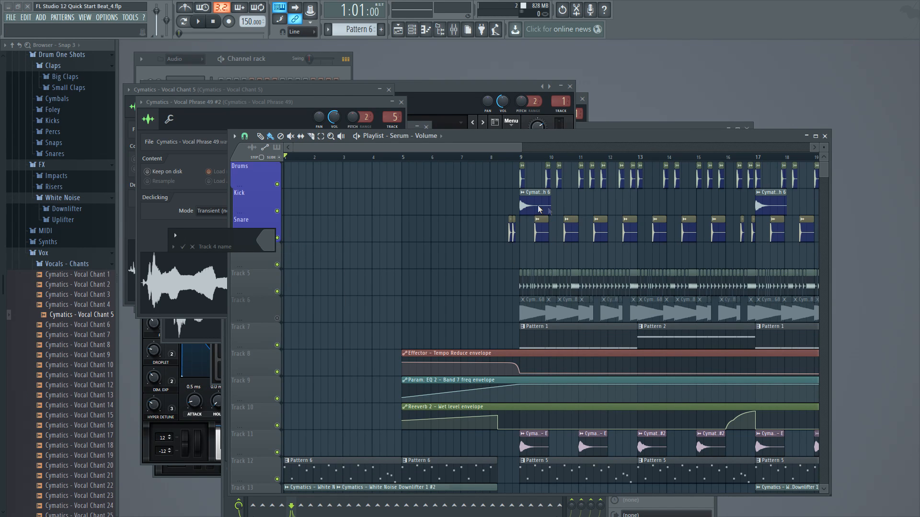
pyautogui.write('Hats')
# Step: Colour the Hats track the same blue as the drum tracks and group it with the track above
pyautogui.click(271, 240)
pyautogui.click(348, 240)
pyautogui.rightClick(266, 243)
pyautogui.click(287, 248)
pyautogui.click(282, 240)
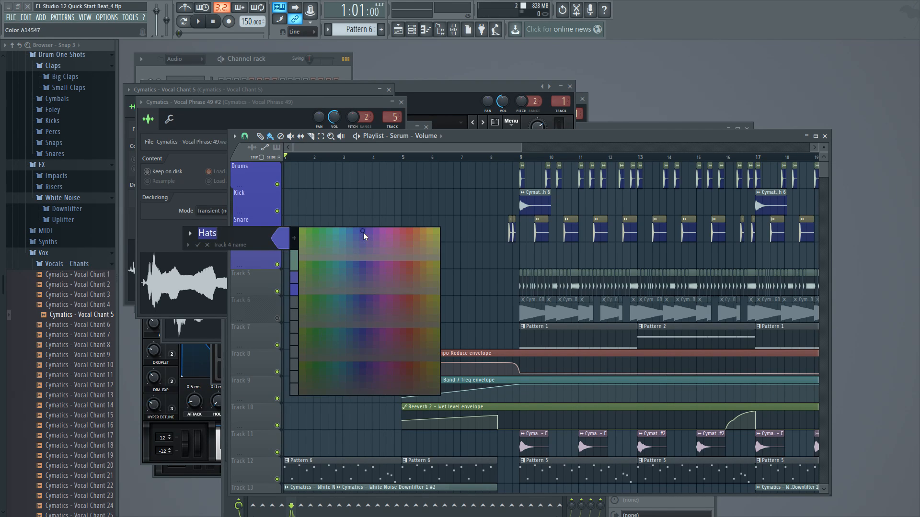
pyautogui.click(365, 234)
pyautogui.rightClick(269, 241)
pyautogui.click(315, 312)
pyautogui.rightClick(268, 269)
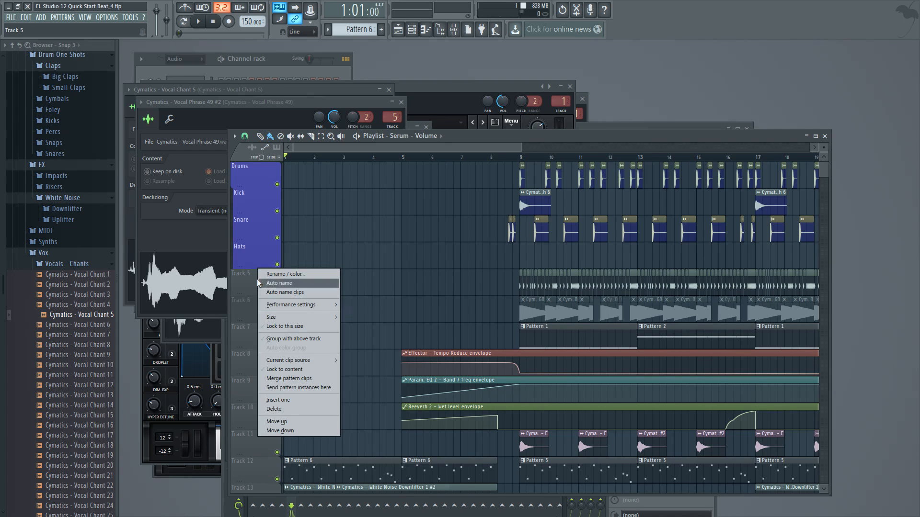
pyautogui.click(288, 273)
pyautogui.press('Escape')
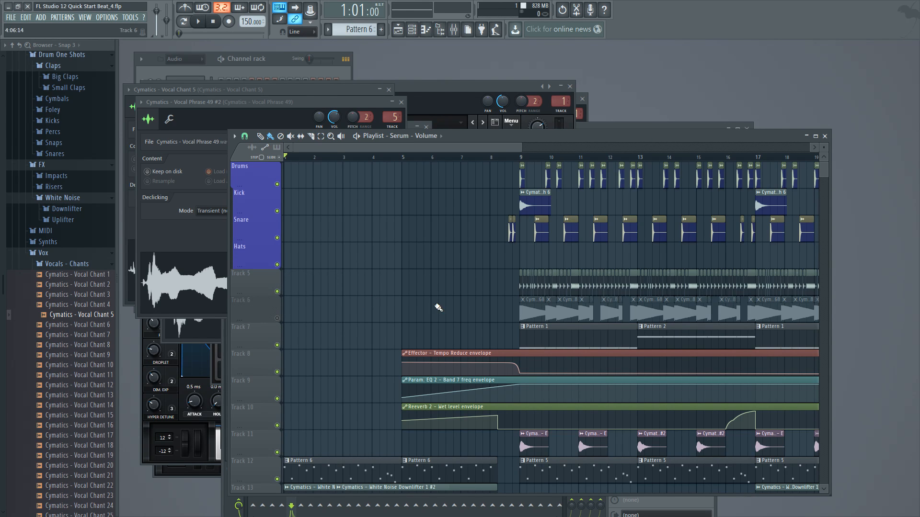
# Step: Insert an empty track below Hats and name it Crash
pyautogui.rightClick(255, 277)
pyautogui.click(302, 400)
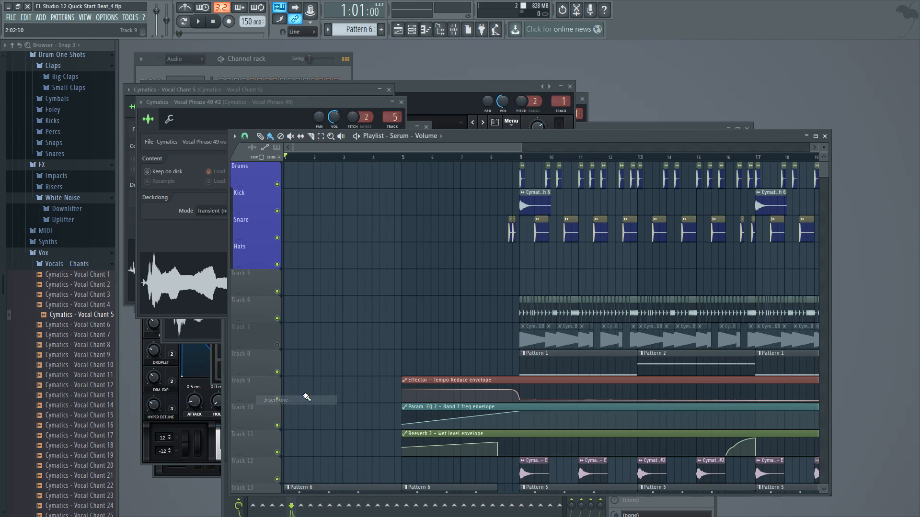
pyautogui.rightClick(281, 278)
pyautogui.click(285, 271)
pyautogui.write('Crash')
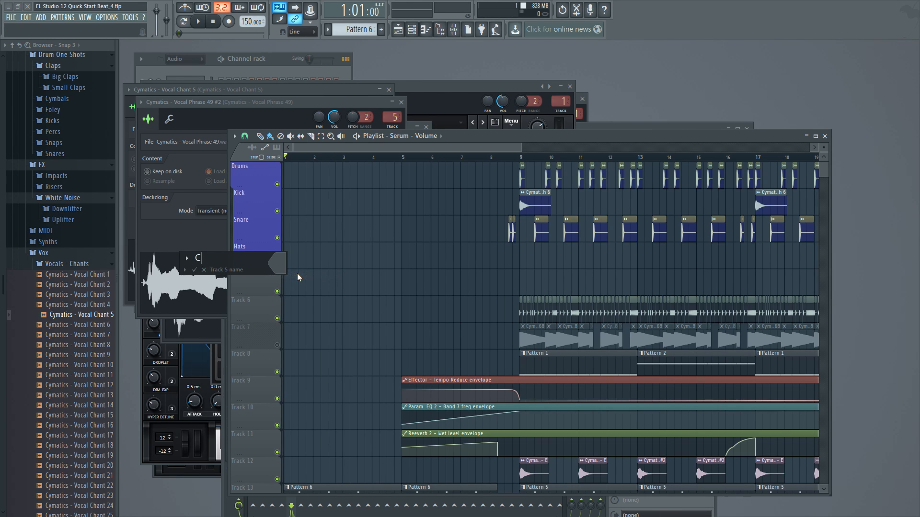
# Step: Colour the Crash track the same blue and group it with the track above
pyautogui.click(292, 269)
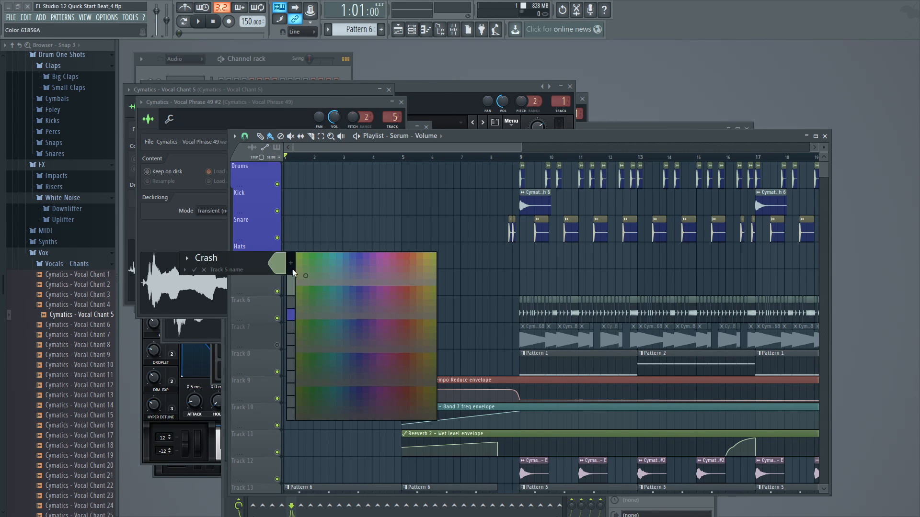
pyautogui.click(354, 258)
pyautogui.rightClick(262, 270)
pyautogui.click(319, 339)
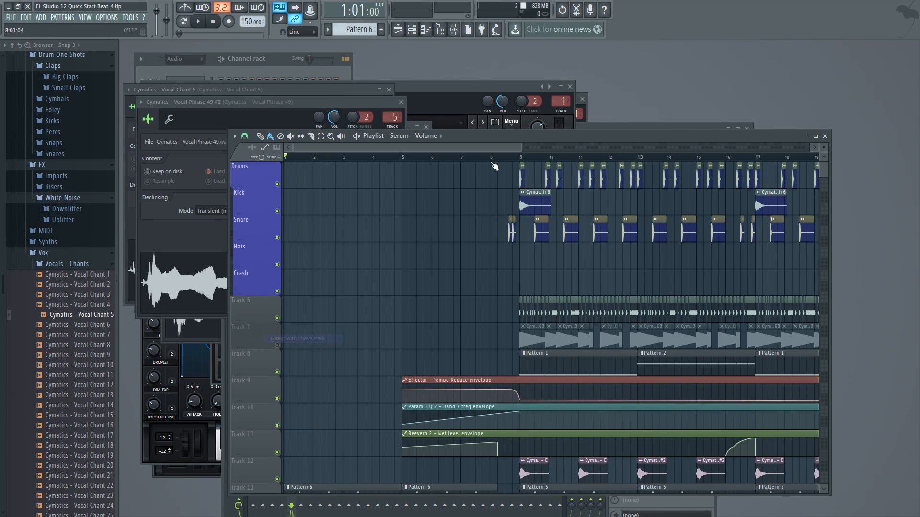
# Step: Move the two crash clips at bars 9 and 17 from the Kick track down to the Crash track
pyautogui.moveTo(488, 150); pyautogui.dragTo(551, 147)
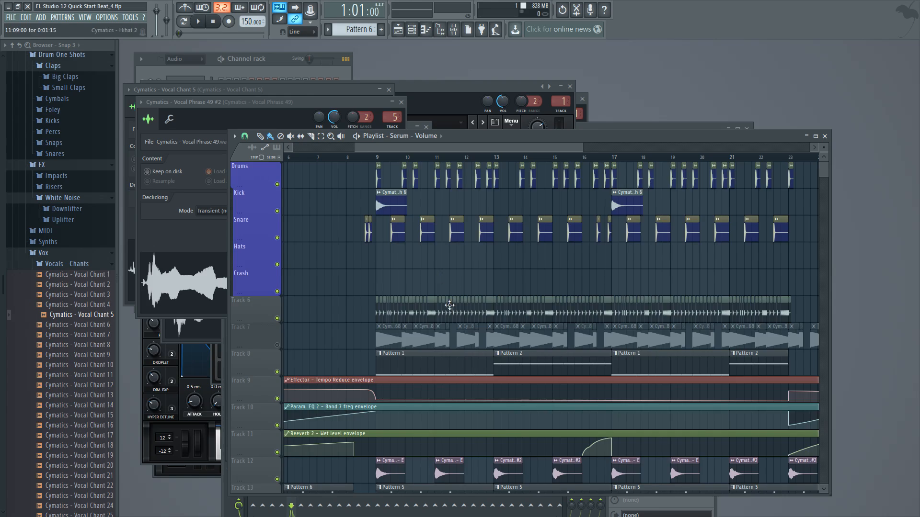
pyautogui.scroll(-8, 453, 298)
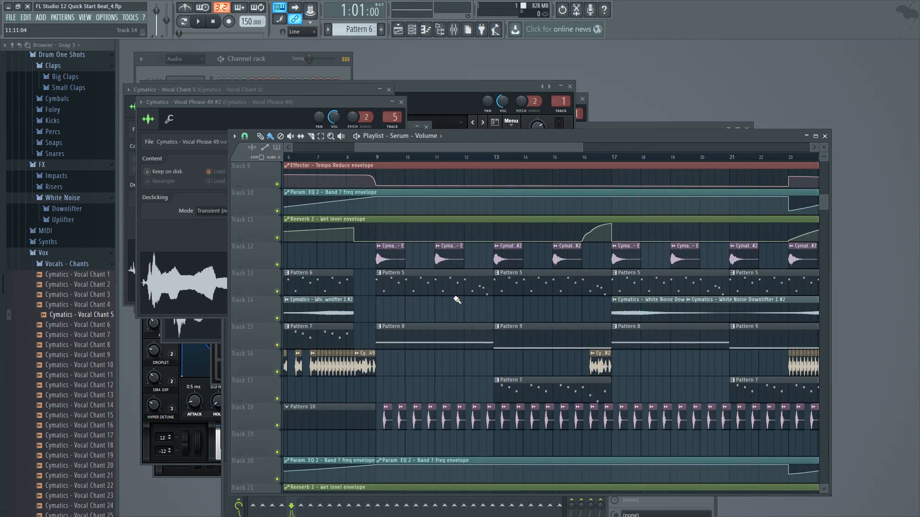
pyautogui.scroll(-2, 455, 300)
pyautogui.scroll(10, 456, 299)
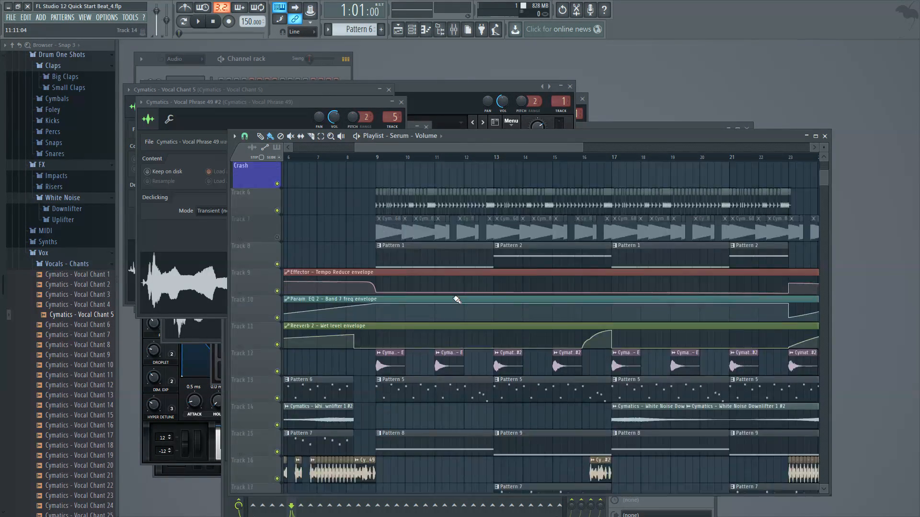
pyautogui.moveTo(267, 158); pyautogui.dragTo(181, 158)
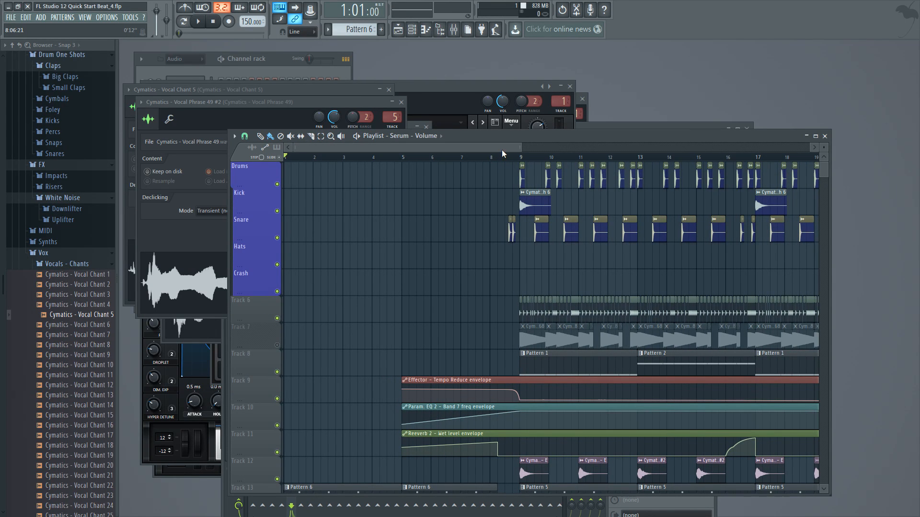
pyautogui.moveTo(520, 147); pyautogui.dragTo(566, 147)
pyautogui.moveTo(729, 202); pyautogui.dragTo(495, 201)
pyautogui.moveTo(523, 149); pyautogui.dragTo(258, 197)
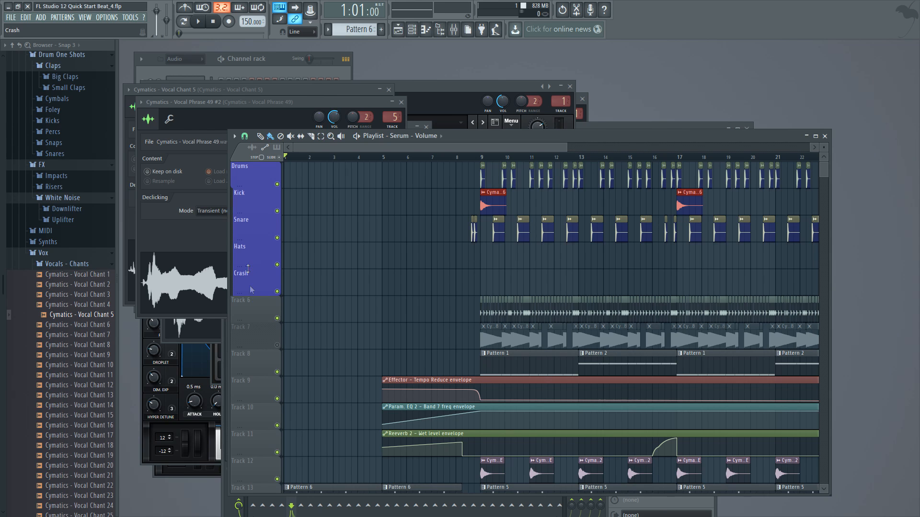
pyautogui.moveTo(492, 205); pyautogui.dragTo(493, 288)
# Step: Move all the kick clips from the Drums track down to the Kick track
pyautogui.moveTo(566, 149); pyautogui.dragTo(573, 148)
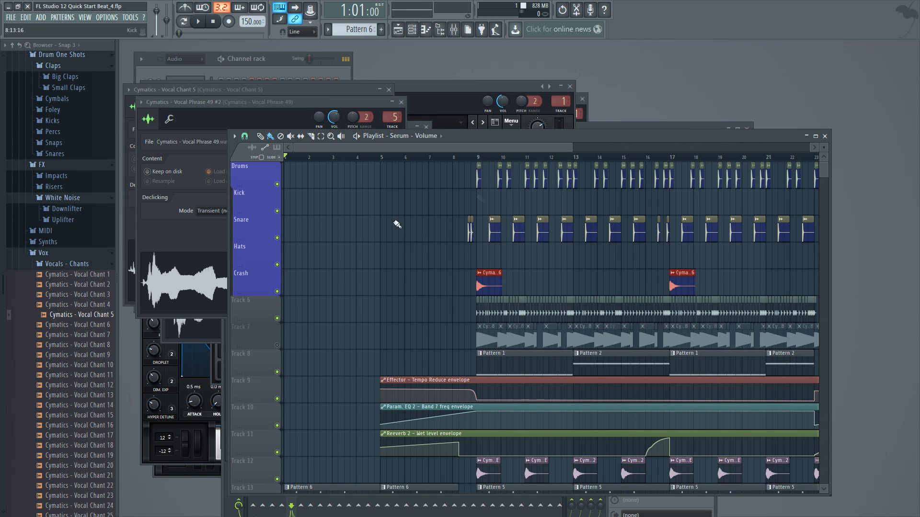
pyautogui.moveTo(573, 147); pyautogui.dragTo(665, 148)
pyautogui.moveTo(745, 180); pyautogui.dragTo(431, 211)
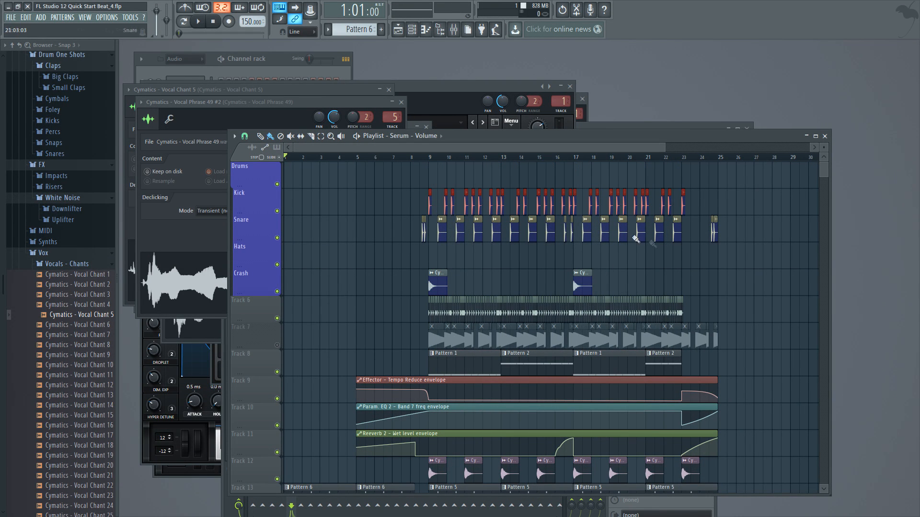
# Step: Move all the hi-hat clips from Track 6 up to the Hats track and clear the selection
pyautogui.moveTo(721, 297); pyautogui.dragTo(440, 257)
pyautogui.click(342, 306)
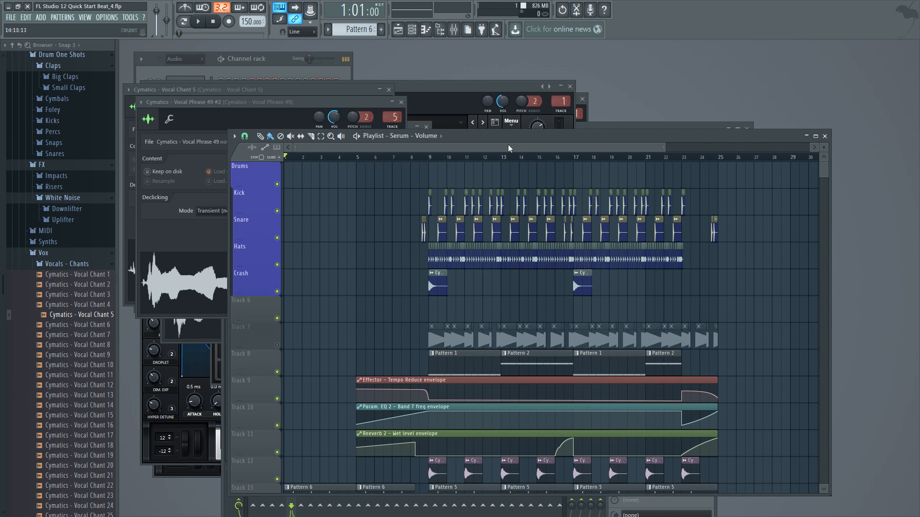
# Step: Rename Track 6 as Sub with a green colour and group Track 7 with it
pyautogui.rightClick(262, 311)
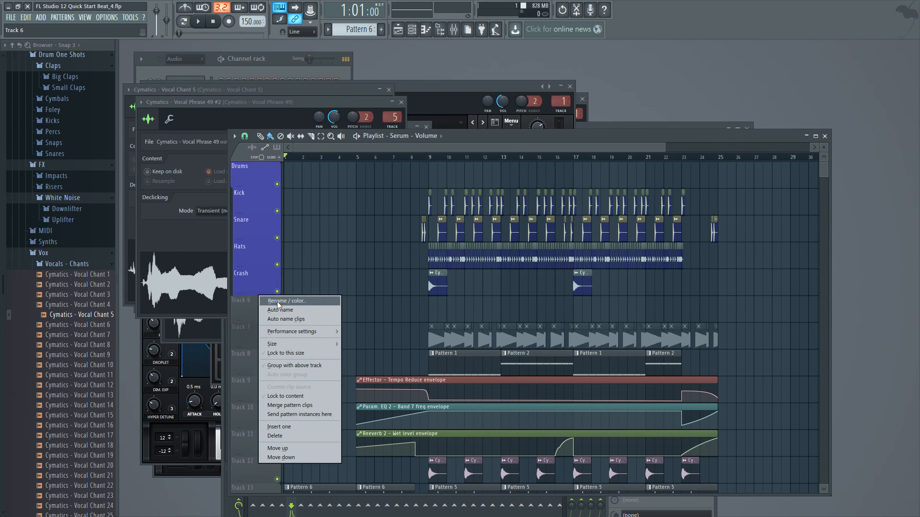
pyautogui.click(278, 305)
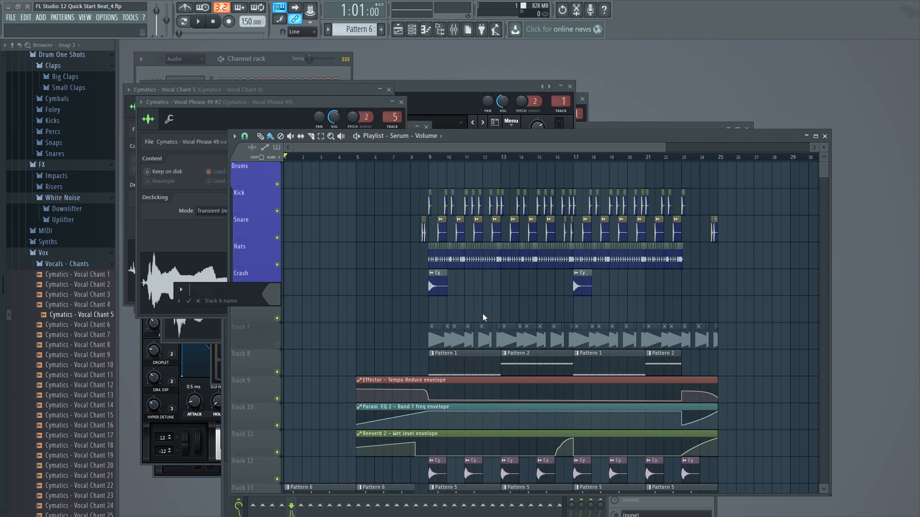
pyautogui.write('Sub')
pyautogui.click(272, 295)
pyautogui.click(294, 293)
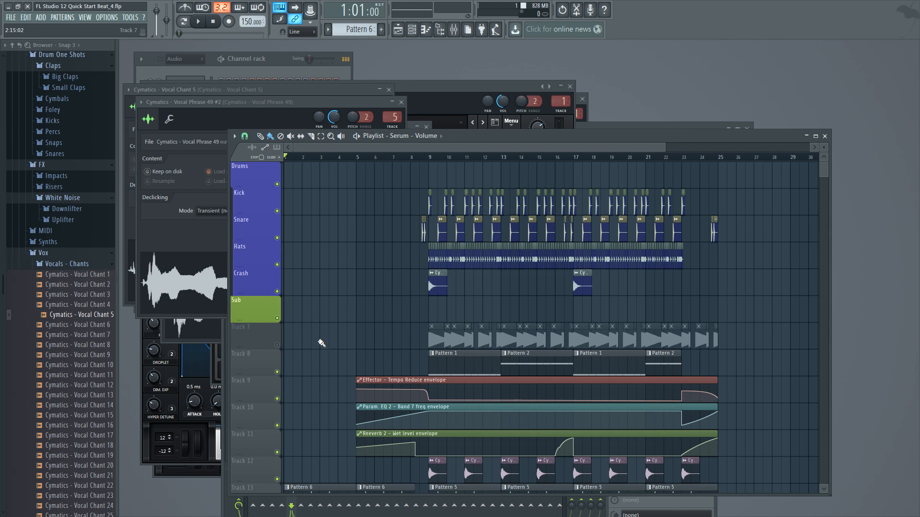
pyautogui.rightClick(271, 337)
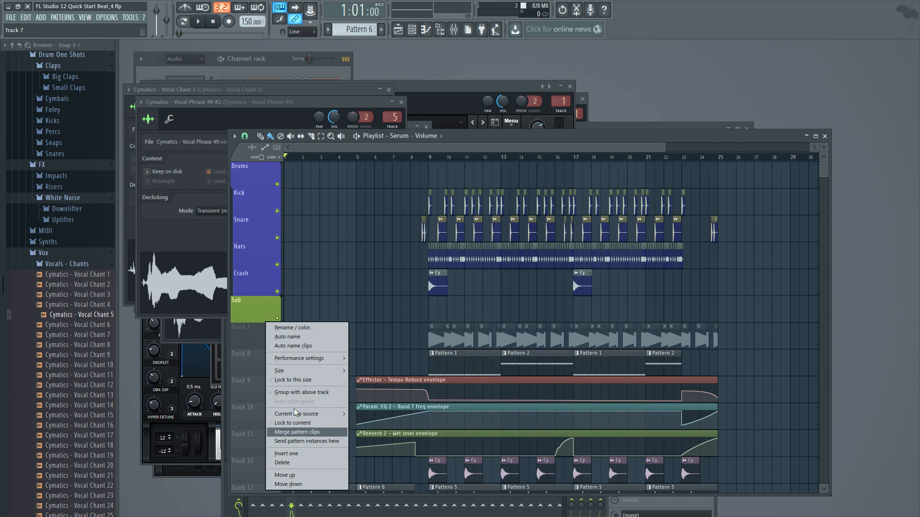
pyautogui.click(316, 392)
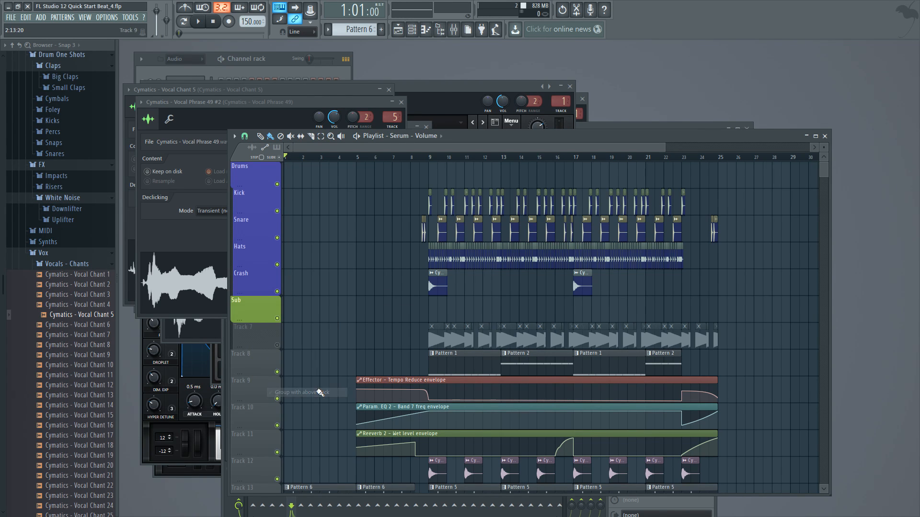
# Step: Switch the mute on Track 7's 808 audio clips off and on again, leaving the track muted
pyautogui.click(278, 346)
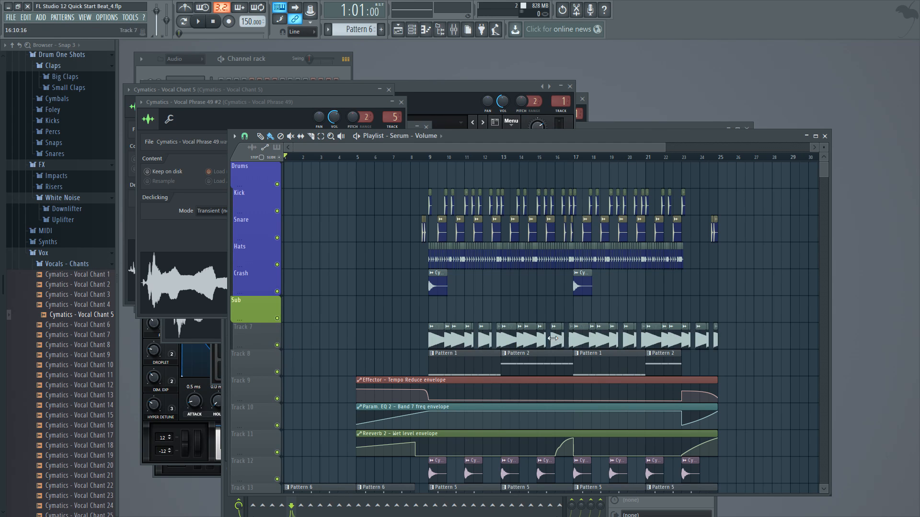
pyautogui.click(279, 347)
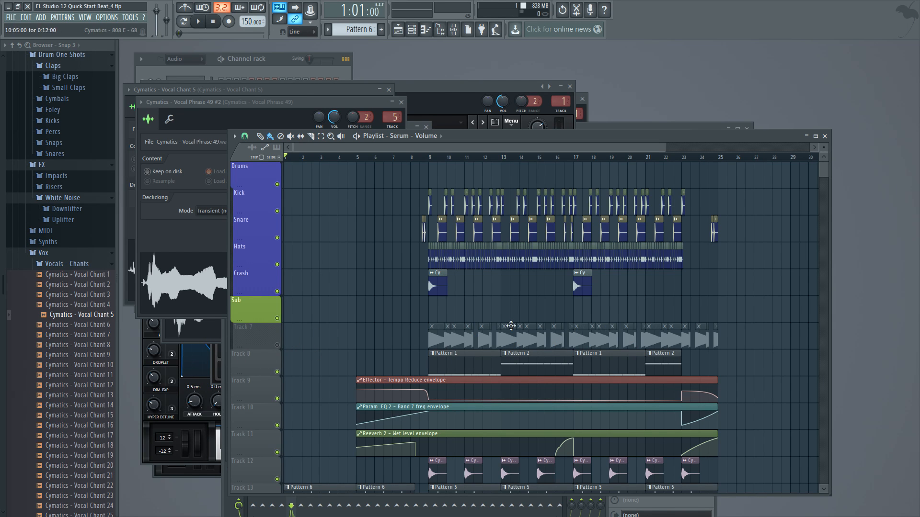
pyautogui.click(277, 345)
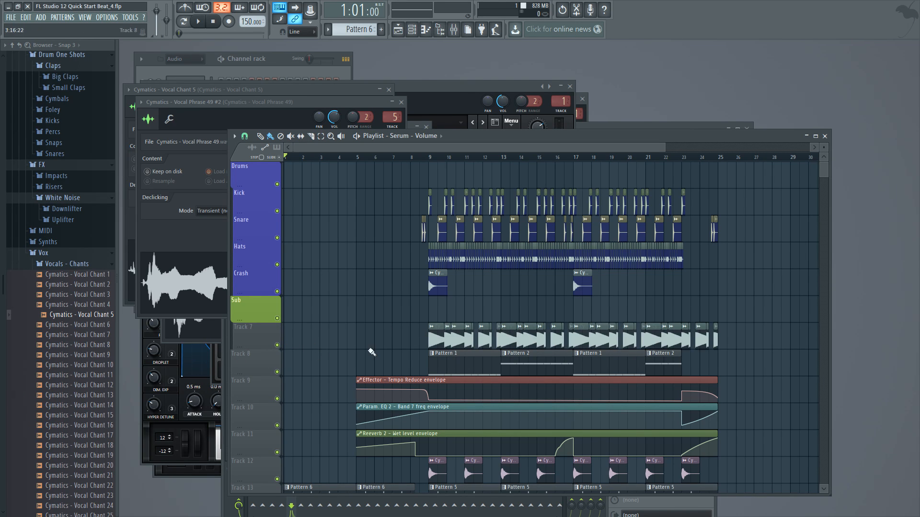
pyautogui.click(277, 345)
# Step: Rename Track 7 as 808 (Audio) and give it the same green as the Sub track
pyautogui.rightClick(254, 329)
pyautogui.click(307, 328)
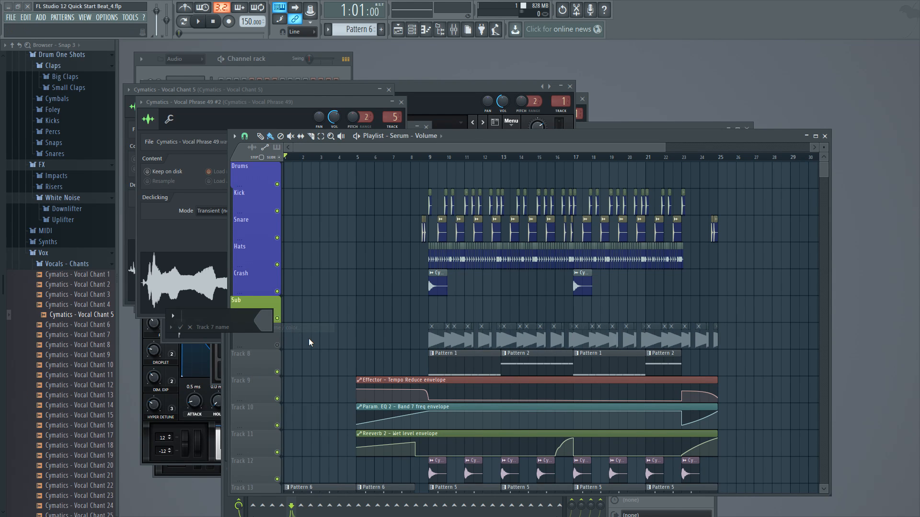
pyautogui.write('808 (Audio)')
pyautogui.click(264, 322)
pyautogui.click(282, 314)
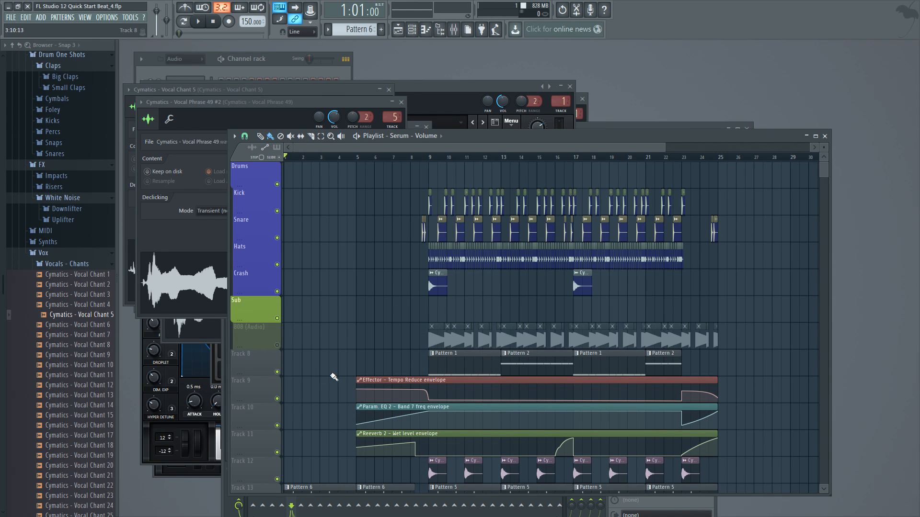
# Step: Group Track 8 with the track above, rename it 808 (Midi) and colour it the same green
pyautogui.rightClick(238, 357)
pyautogui.click(243, 325)
pyautogui.rightClick(263, 371)
pyautogui.click(259, 359)
pyautogui.rightClick(259, 359)
pyautogui.click(302, 411)
pyautogui.rightClick(263, 368)
pyautogui.click(284, 348)
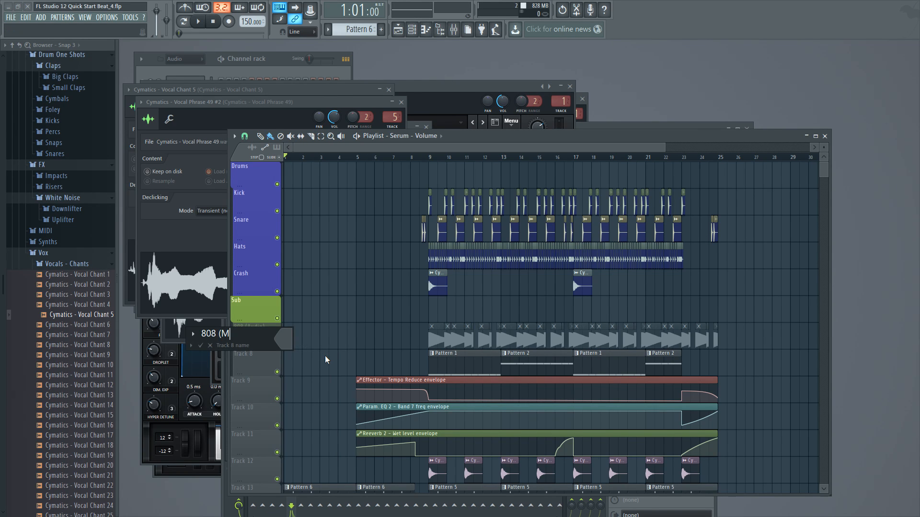
pyautogui.click(290, 345)
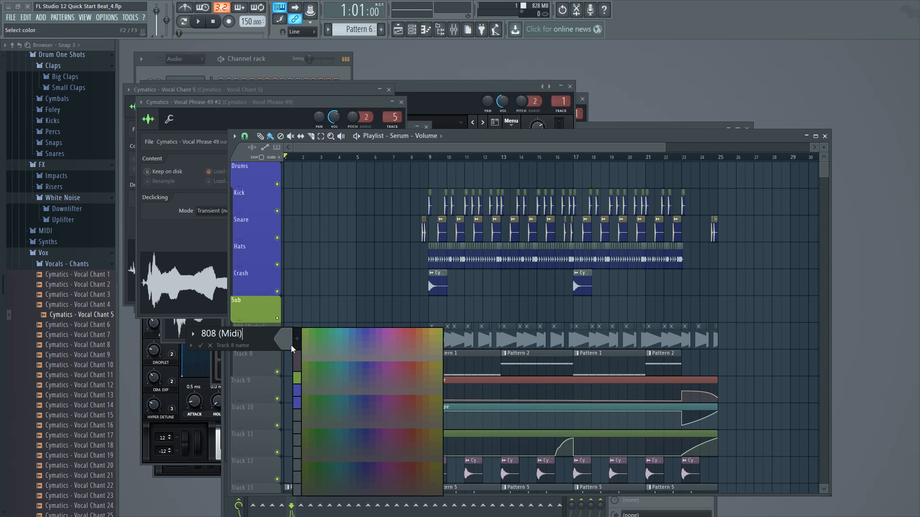
pyautogui.click(307, 335)
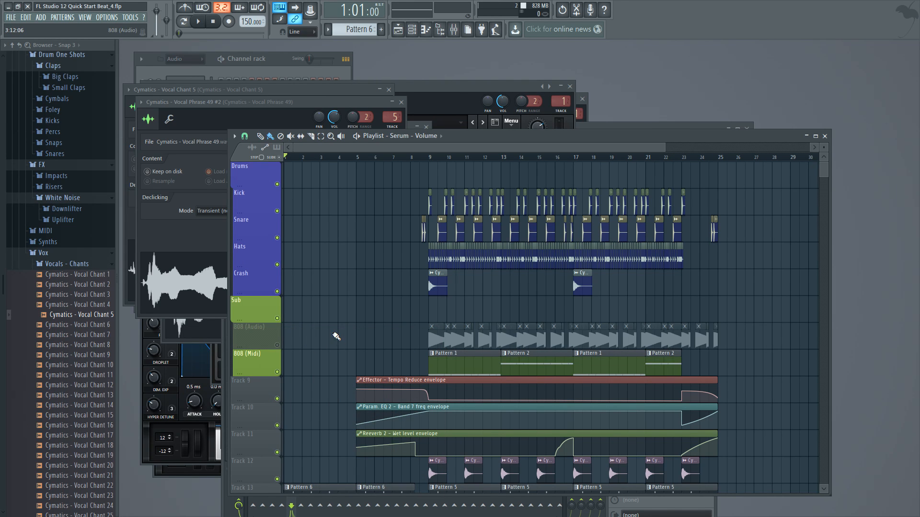
# Step: Insert a new track directly below 808 (Midi), name it Synths and colour it red
pyautogui.scroll(-8, 326, 338)
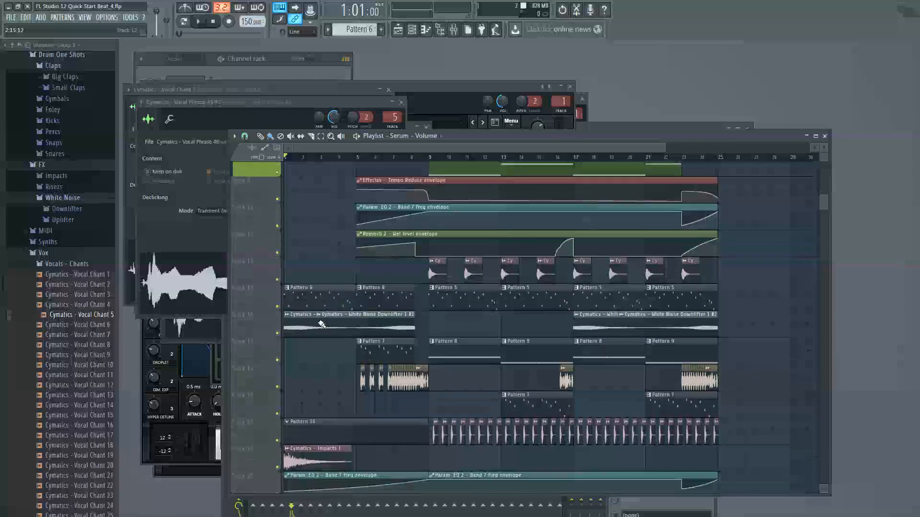
pyautogui.scroll(7, 322, 325)
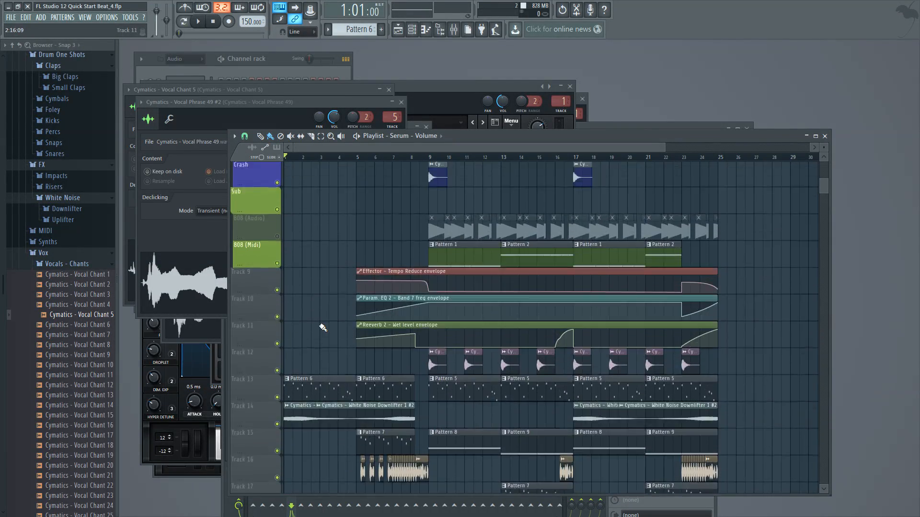
pyautogui.scroll(-7, 324, 328)
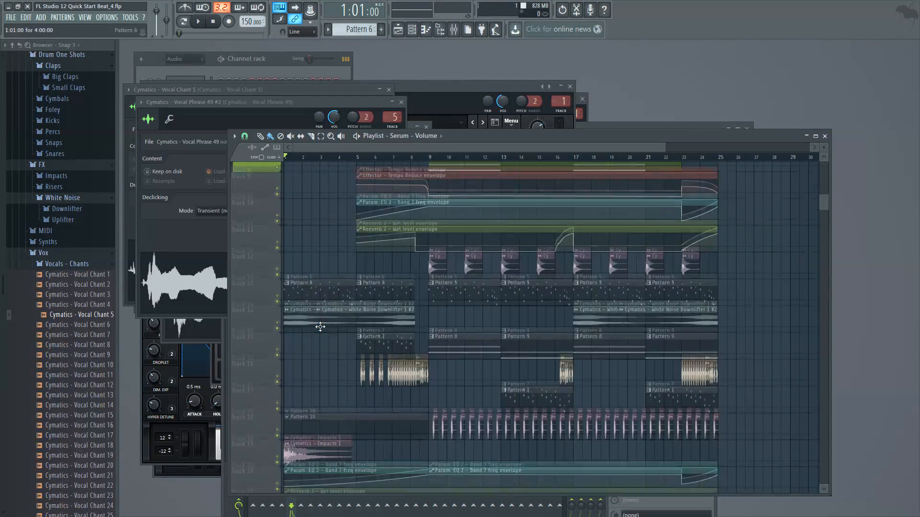
pyautogui.scroll(5, 320, 327)
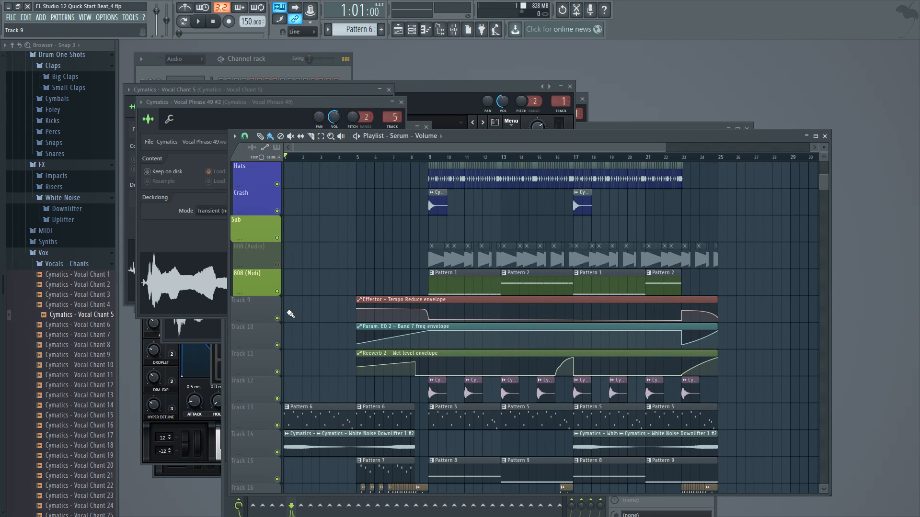
pyautogui.rightClick(258, 309)
pyautogui.click(292, 427)
pyautogui.rightClick(257, 305)
pyautogui.click(268, 303)
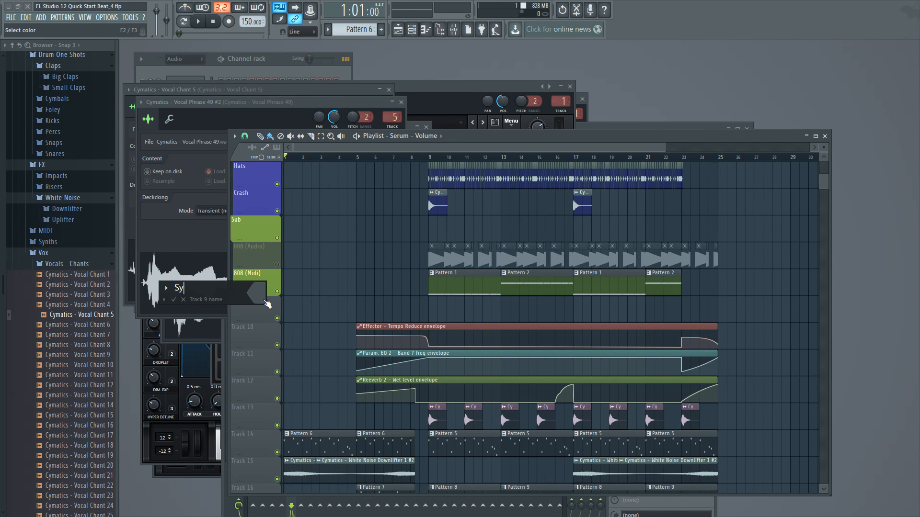
pyautogui.click(267, 302)
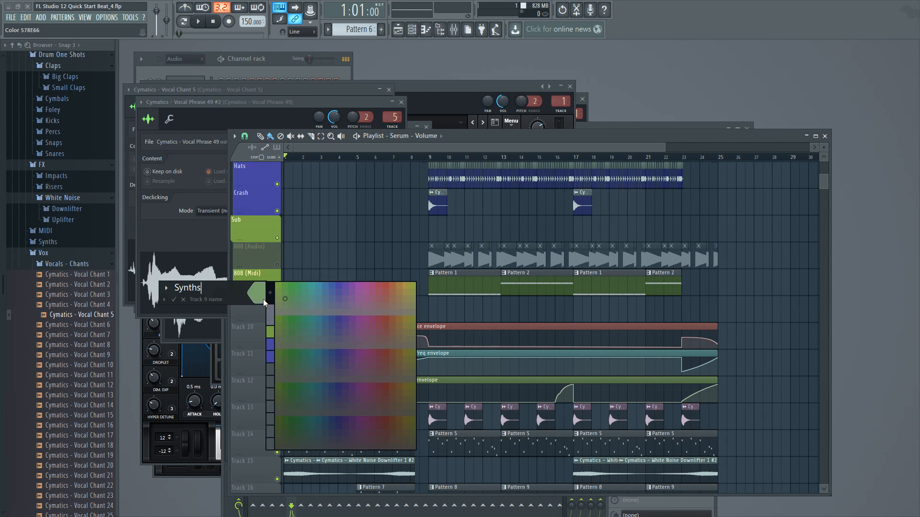
pyautogui.click(387, 296)
pyautogui.press('Return')
# Step: Insert a red track named Pluck 1 directly below Synths and group it with the track above
pyautogui.scroll(-3, 297, 288)
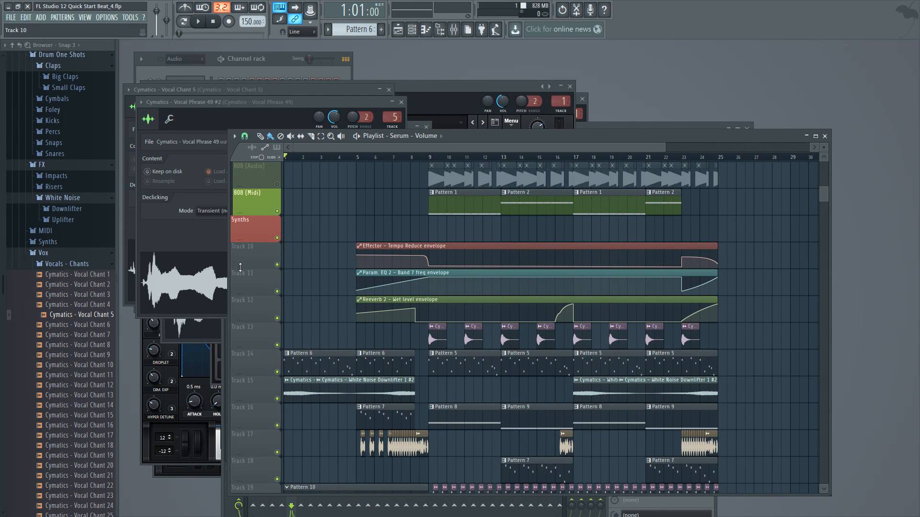
pyautogui.rightClick(261, 242)
pyautogui.click(288, 373)
pyautogui.rightClick(261, 243)
pyautogui.click(282, 249)
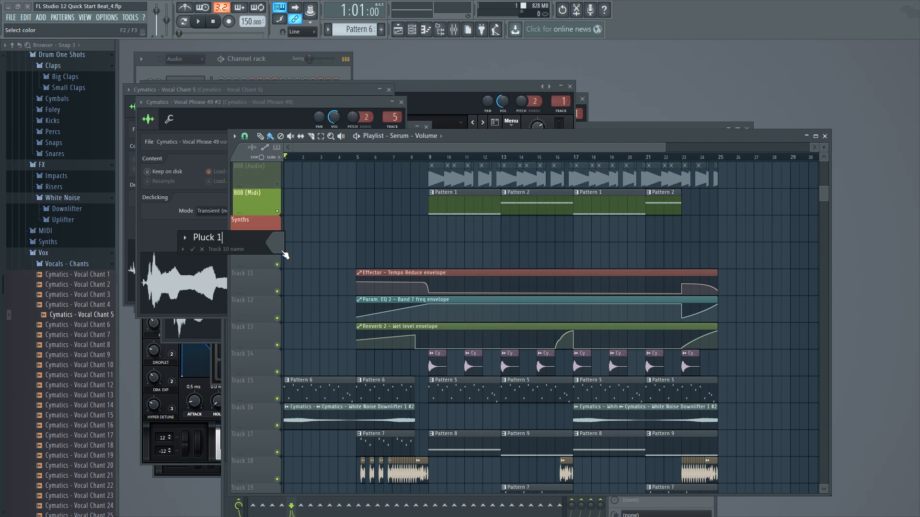
pyautogui.click(282, 250)
pyautogui.click(404, 246)
pyautogui.rightClick(266, 243)
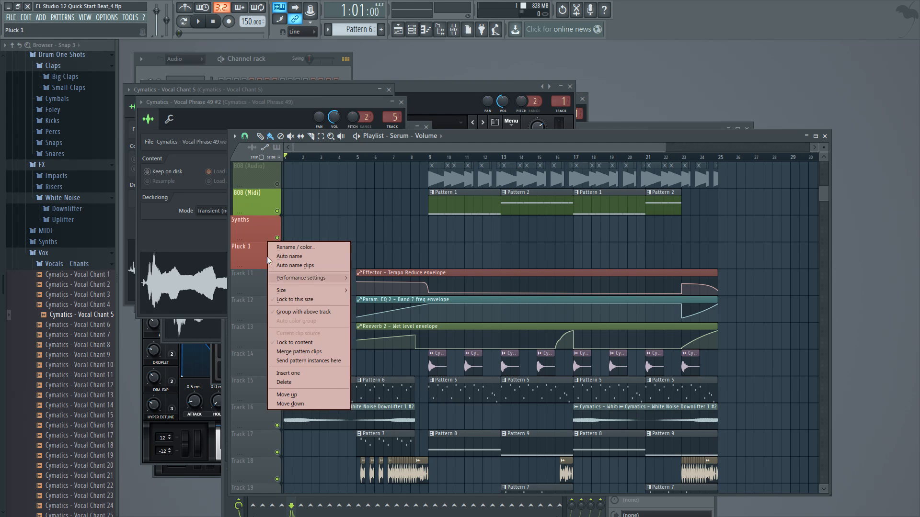
pyautogui.click(303, 312)
# Step: Insert a red track named Pluck 2 directly below Pluck 1 and group it with the track above
pyautogui.rightClick(263, 271)
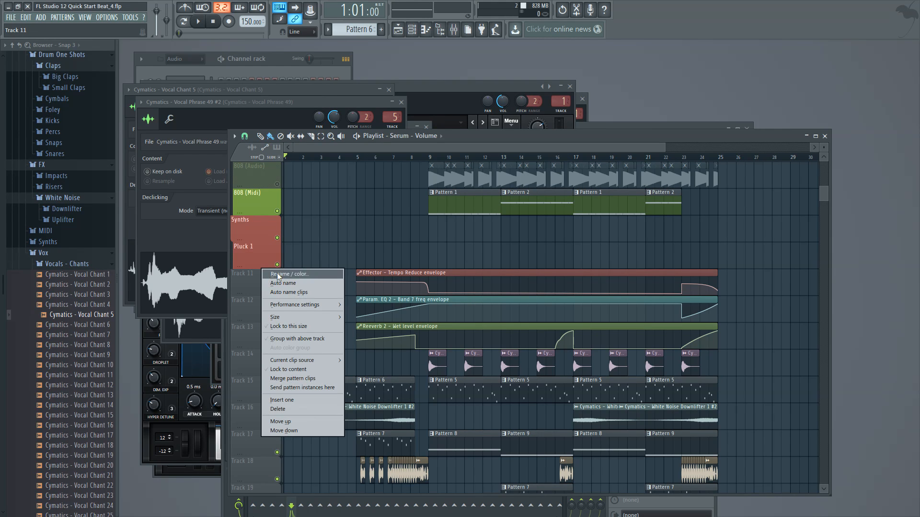
pyautogui.click(282, 400)
pyautogui.rightClick(264, 270)
pyautogui.click(282, 272)
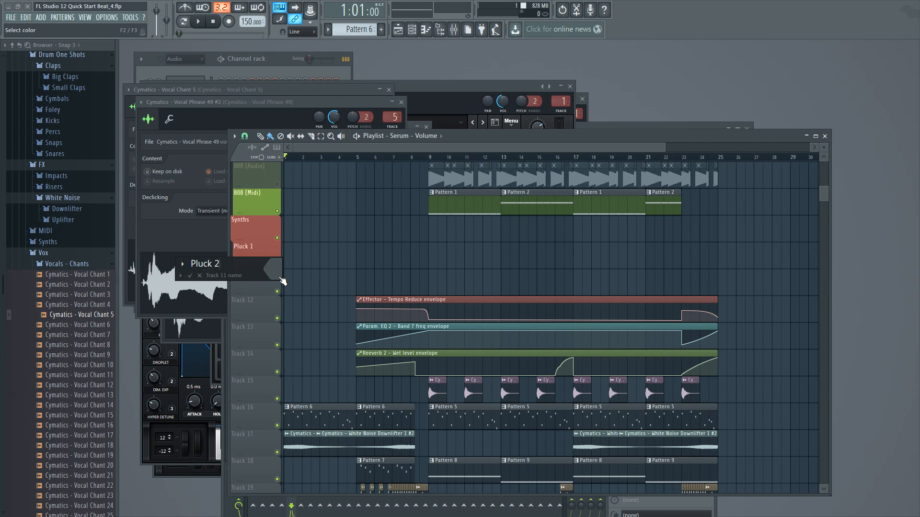
pyautogui.click(283, 281)
pyautogui.click(405, 271)
pyautogui.rightClick(255, 286)
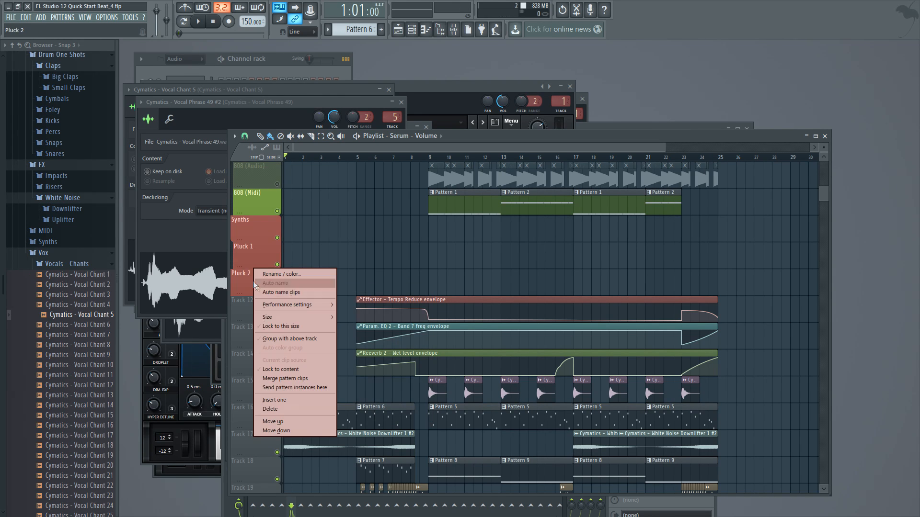
pyautogui.click(290, 338)
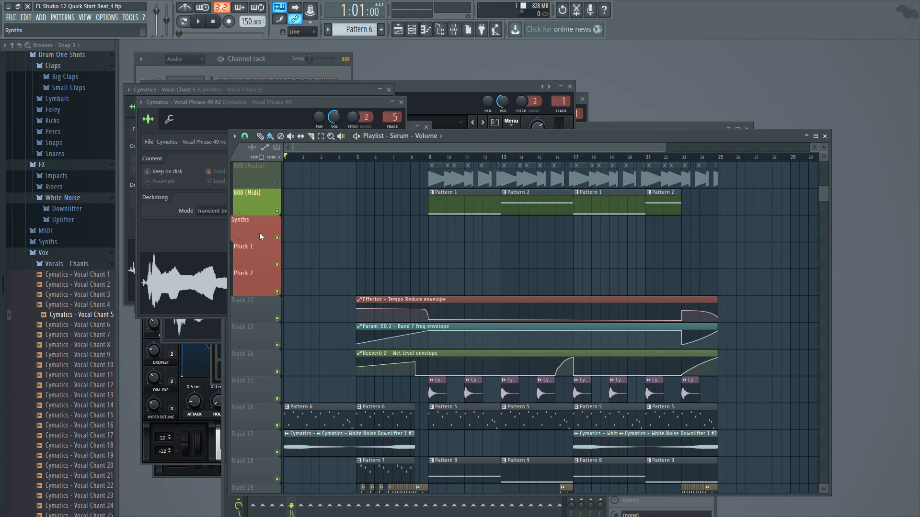
# Step: Insert an empty track directly below Pluck 2
pyautogui.rightClick(256, 296)
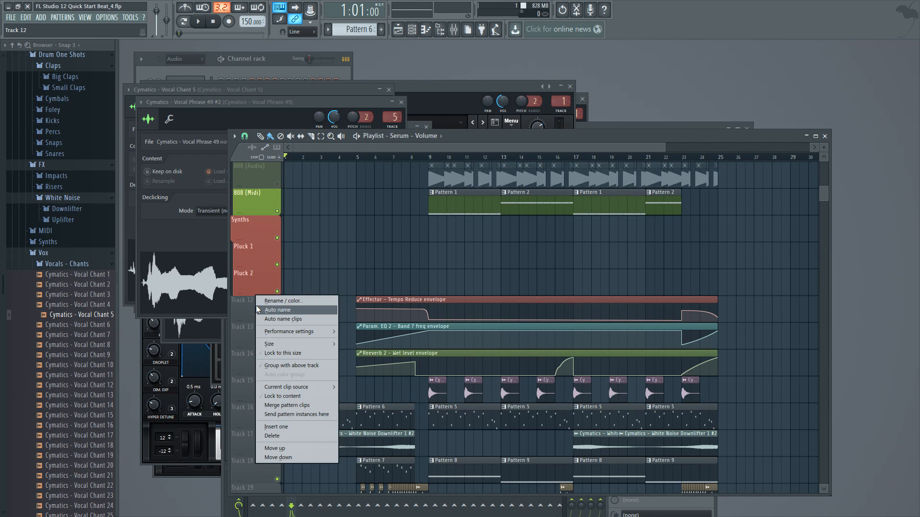
pyautogui.click(292, 432)
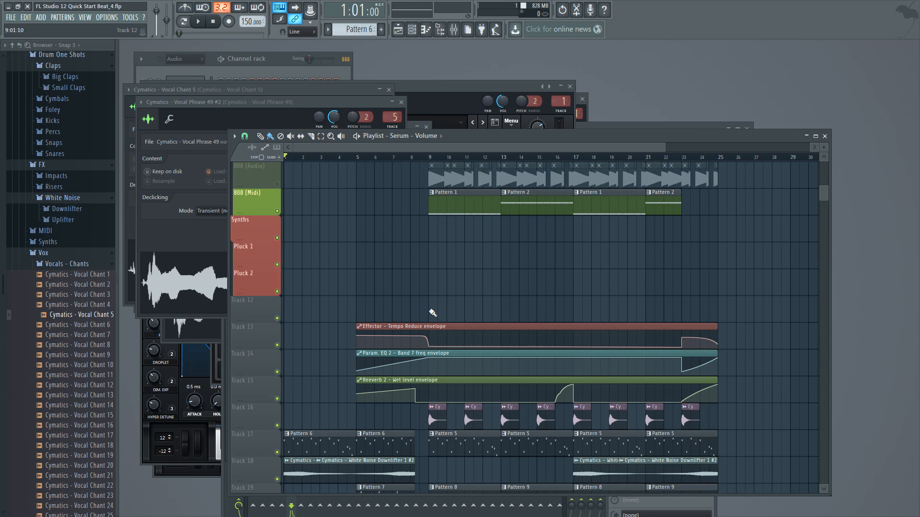
# Step: Look through the remaining playlist tracks and examine Pattern 8's Serum #2 notes in the piano roll
pyautogui.scroll(-7, 505, 362)
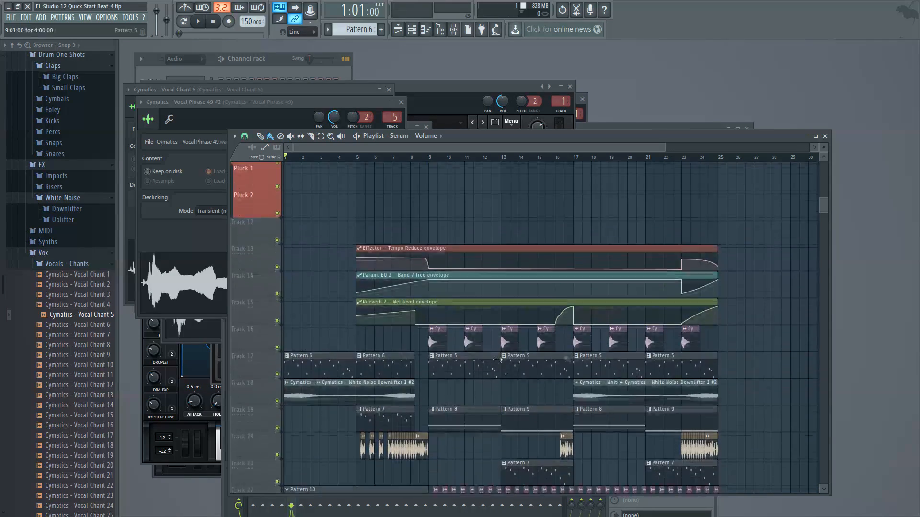
pyautogui.scroll(10, 486, 364)
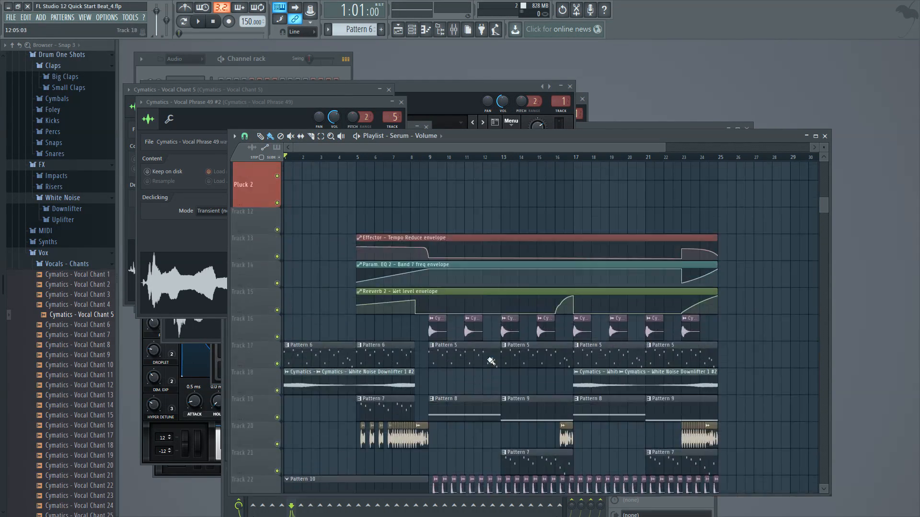
pyautogui.scroll(3, 463, 361)
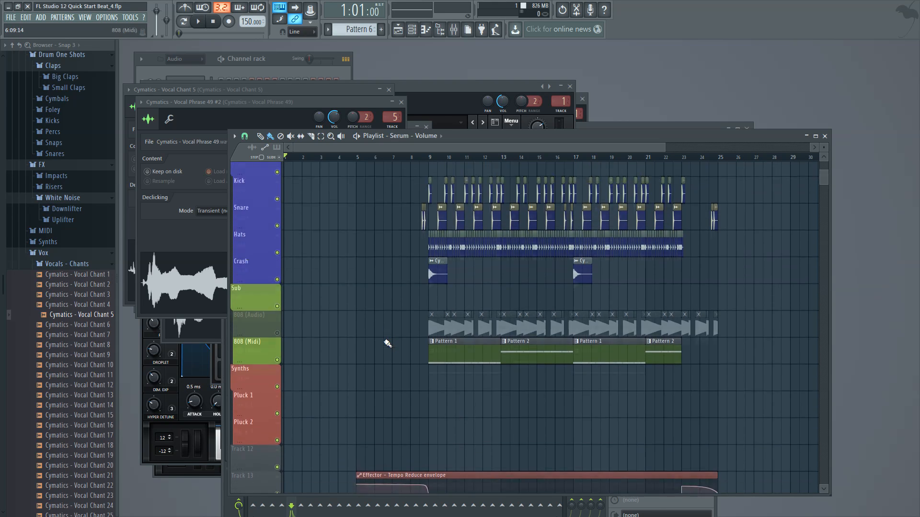
pyautogui.scroll(-3, 385, 343)
pyautogui.scroll(-5, 488, 374)
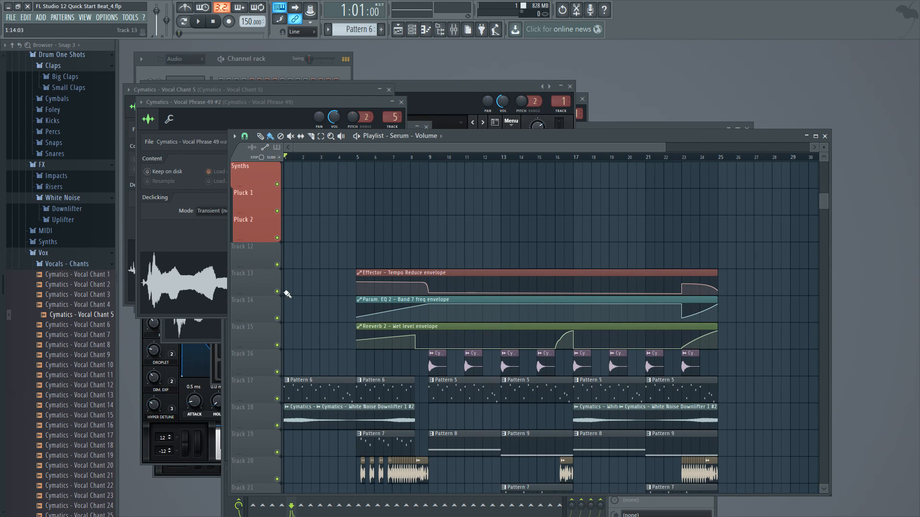
pyautogui.scroll(-8, 492, 240)
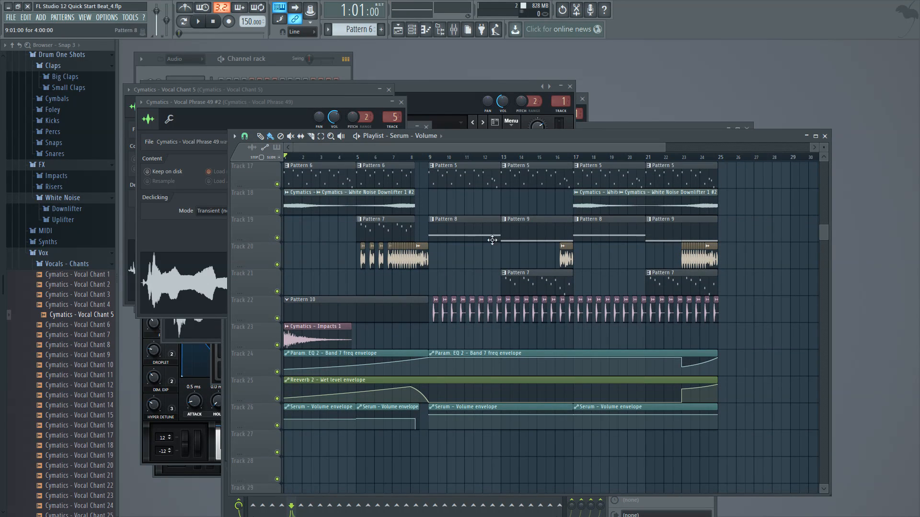
pyautogui.doubleClick(458, 227)
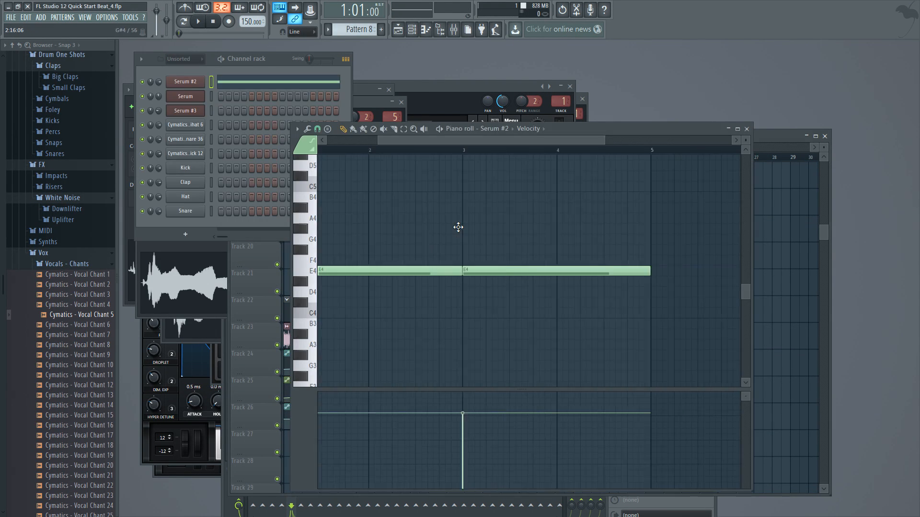
pyautogui.rightClick(216, 81)
pyautogui.click(216, 80)
pyautogui.rightClick(215, 78)
pyautogui.click(225, 82)
pyautogui.click(300, 268)
pyautogui.click(298, 221)
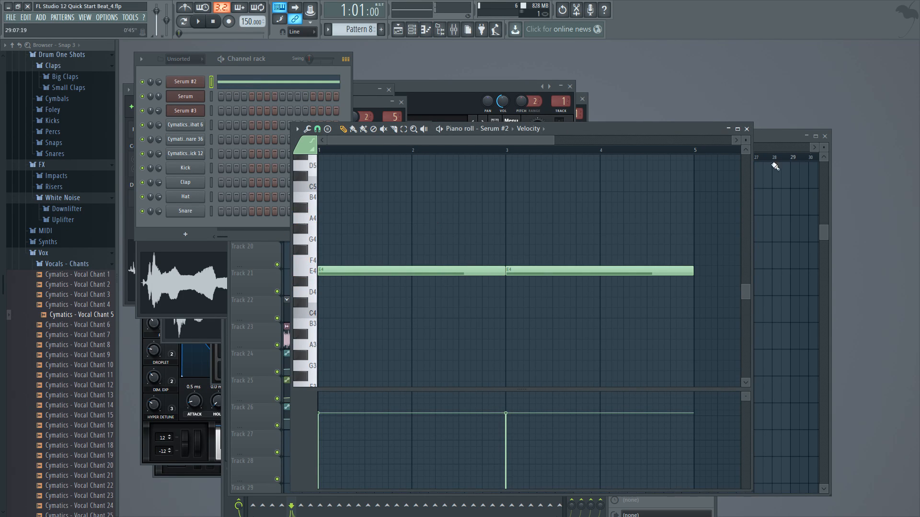
# Step: Name the empty track below Pluck 2 Pad, colour it red and group it with the track above
pyautogui.click(770, 137)
pyautogui.scroll(8, 741, 265)
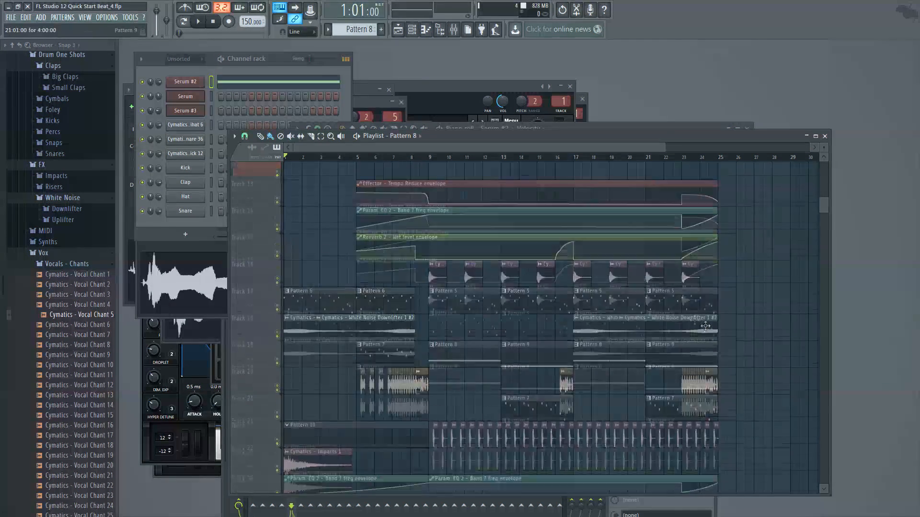
pyautogui.rightClick(258, 365)
pyautogui.click(278, 350)
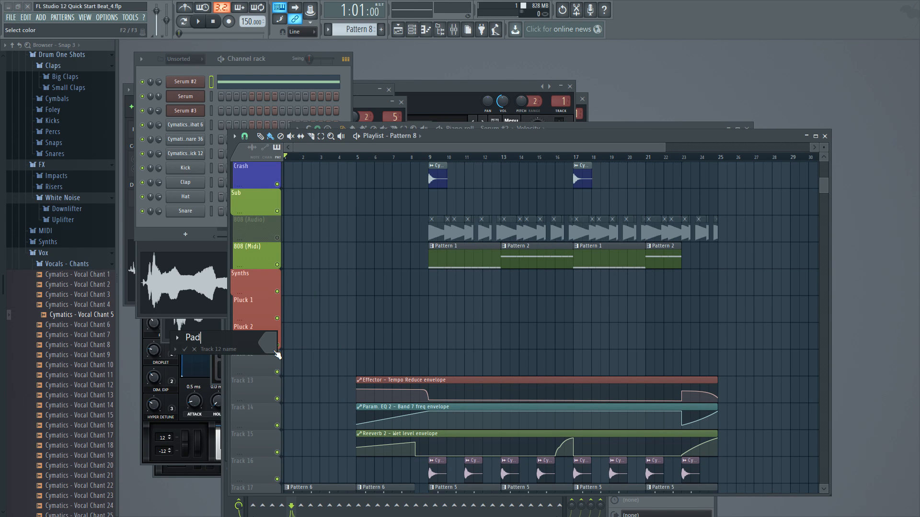
pyautogui.click(276, 354)
pyautogui.click(395, 342)
pyautogui.press('Return')
pyautogui.rightClick(264, 368)
pyautogui.click(303, 411)
# Step: Insert an empty track directly below Pad
pyautogui.scroll(-1, 337, 373)
pyautogui.scroll(-5, 340, 376)
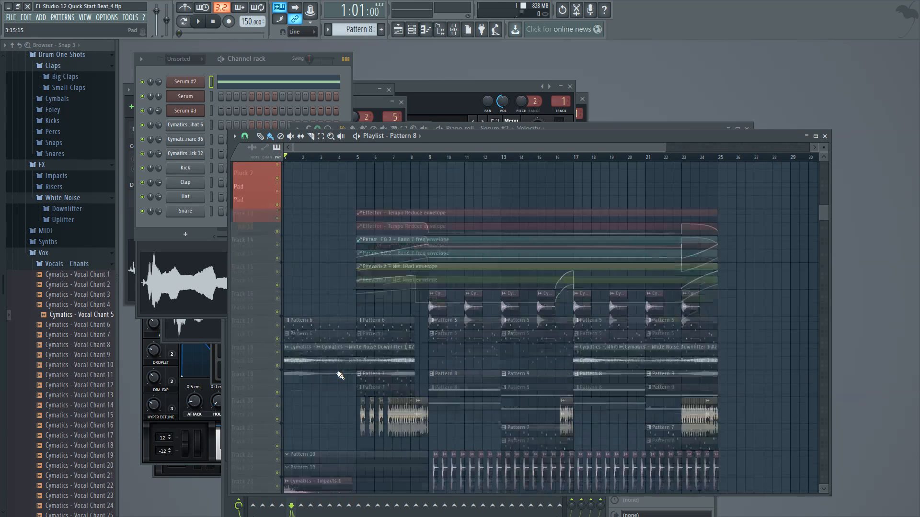
pyautogui.click(431, 276)
pyautogui.click(449, 290)
pyautogui.rightClick(248, 200)
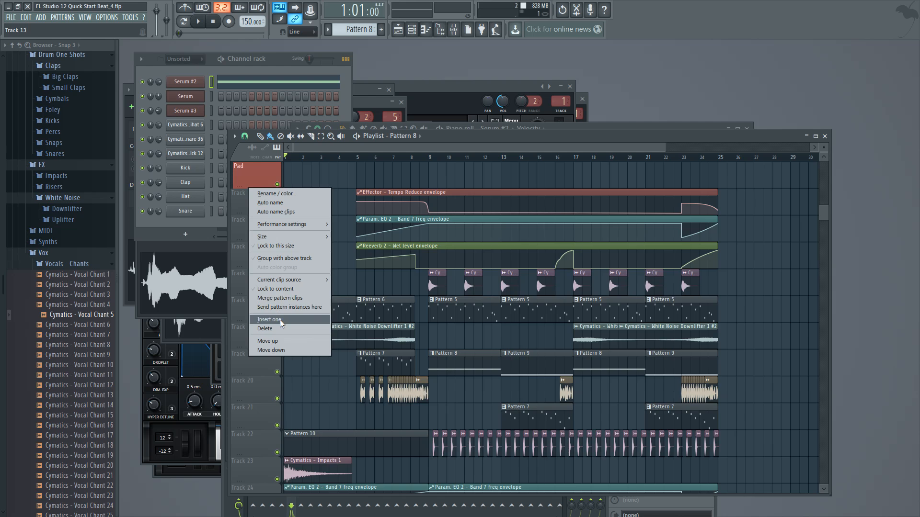
pyautogui.scroll(2, 273, 254)
# Step: Name the empty track below Pad Brass, colour it red and group it with the track above
pyautogui.rightClick(273, 254)
pyautogui.click(292, 247)
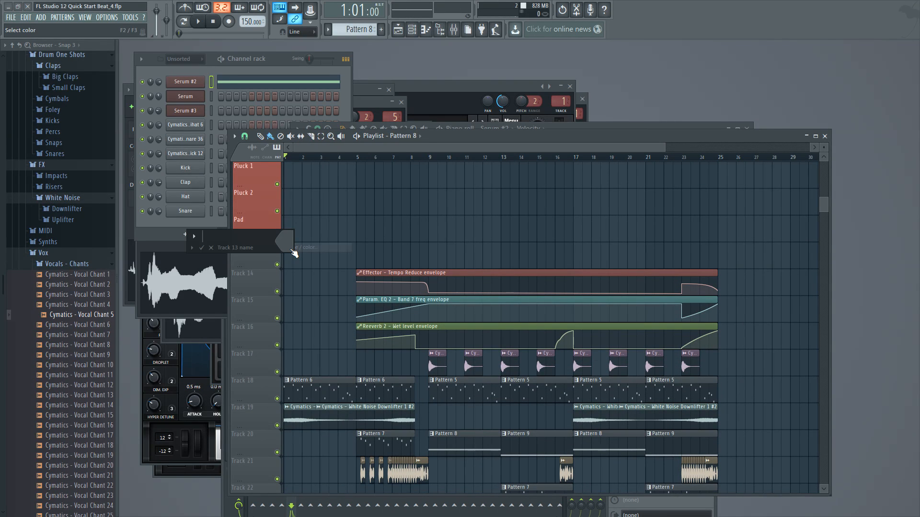
pyautogui.write('Brass')
pyautogui.click(291, 250)
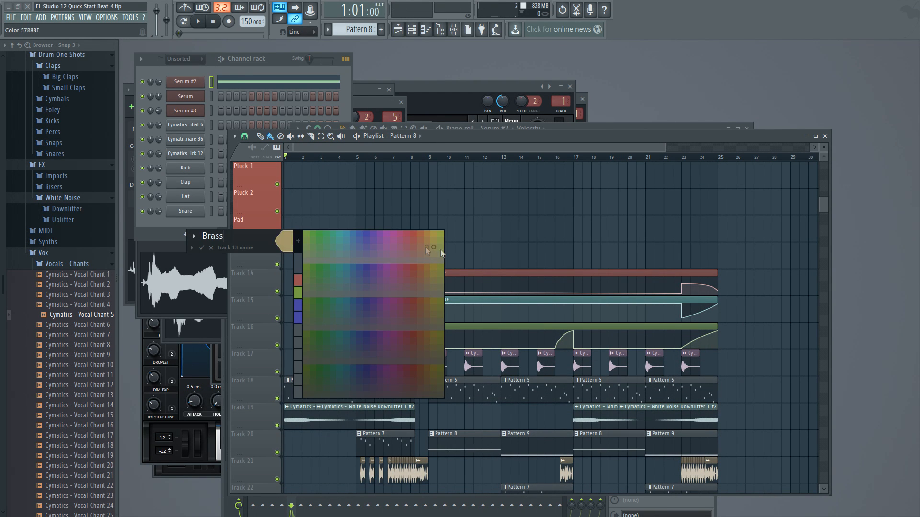
pyautogui.click(413, 240)
pyautogui.rightClick(261, 254)
pyautogui.click(291, 313)
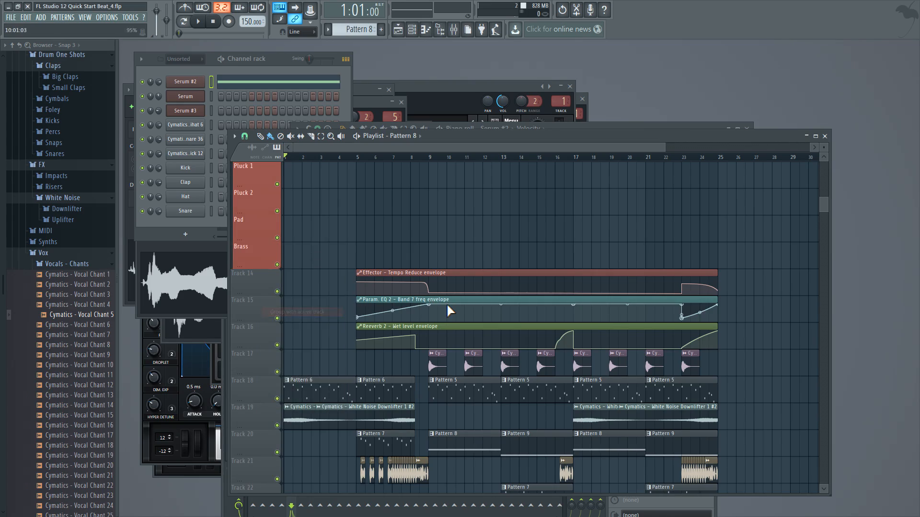
# Step: Move all Pattern 5 and Pattern 6 clips from track 18 to the Pluck 1 track, keeping their timing
pyautogui.scroll(-4, 440, 344)
pyautogui.scroll(-2, 441, 345)
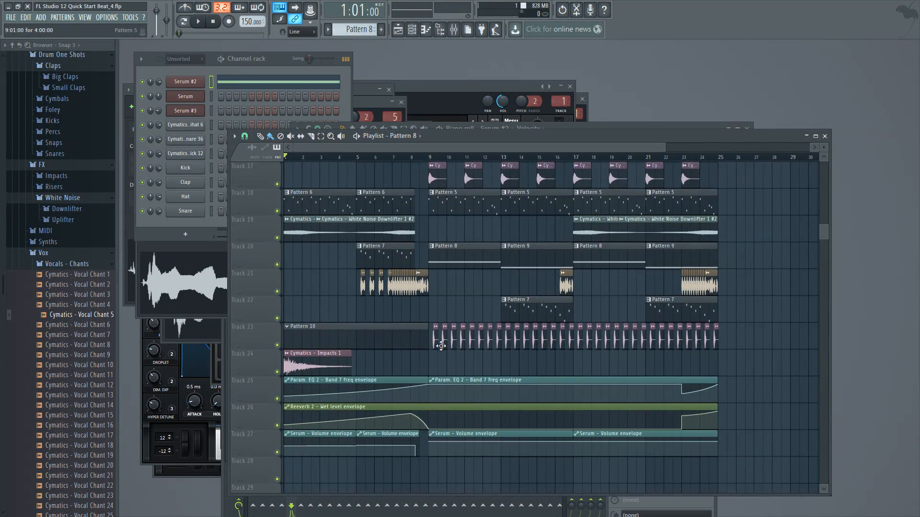
pyautogui.scroll(5, 453, 353)
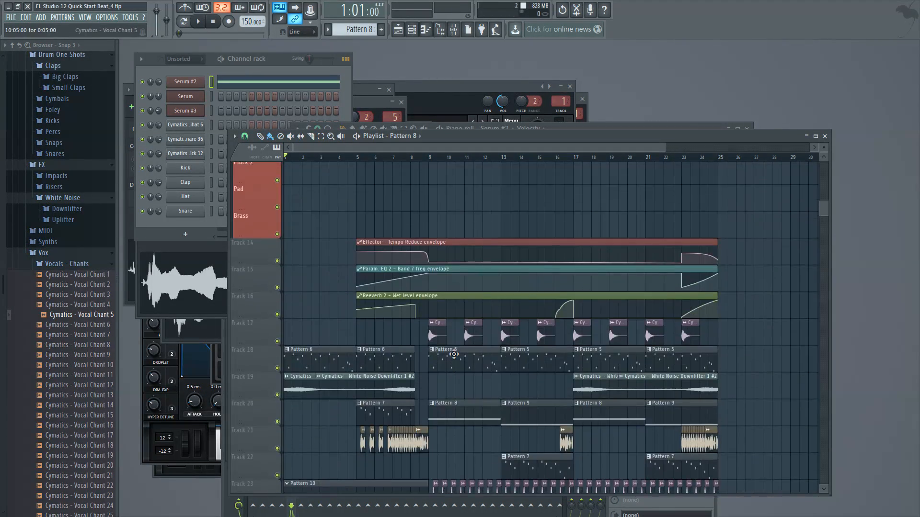
pyautogui.scroll(-1, 459, 354)
pyautogui.moveTo(745, 362); pyautogui.dragTo(295, 365)
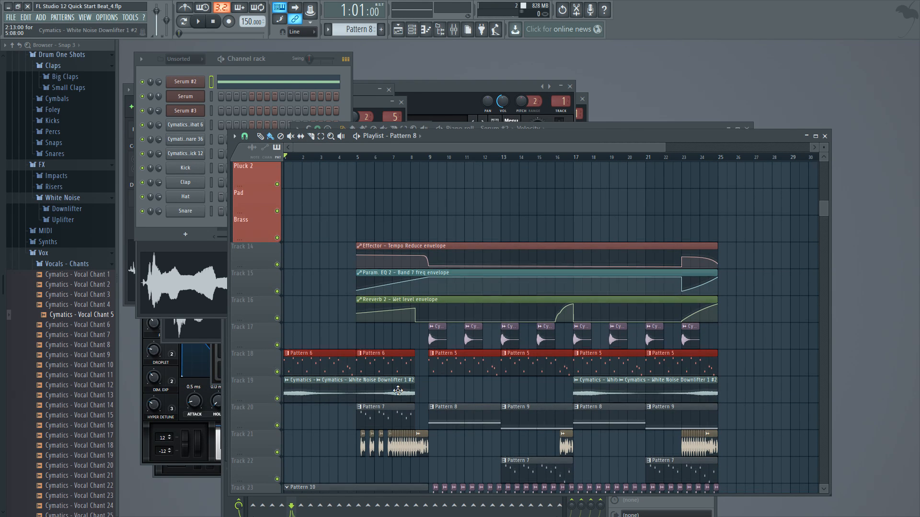
pyautogui.scroll(-3, 398, 391)
pyautogui.scroll(4, 398, 391)
pyautogui.scroll(2, 397, 390)
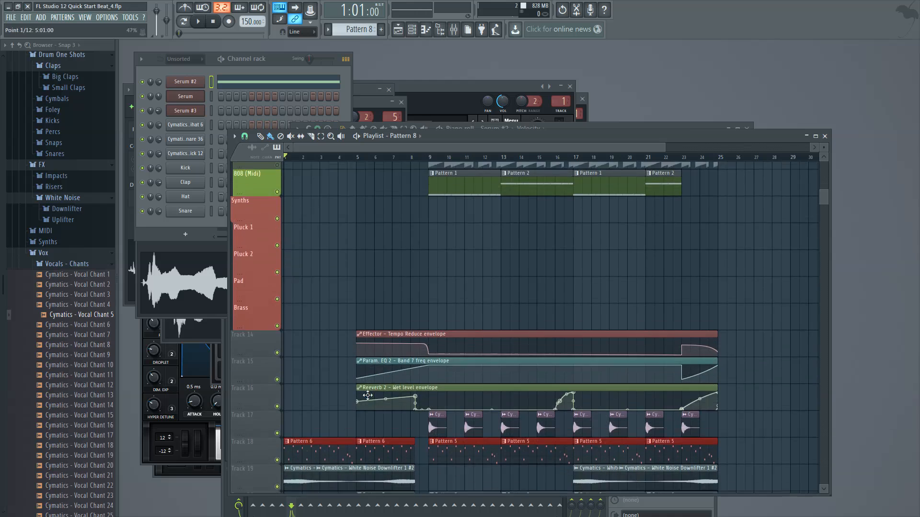
pyautogui.scroll(-1, 397, 391)
pyautogui.moveTo(308, 446); pyautogui.dragTo(251, 239)
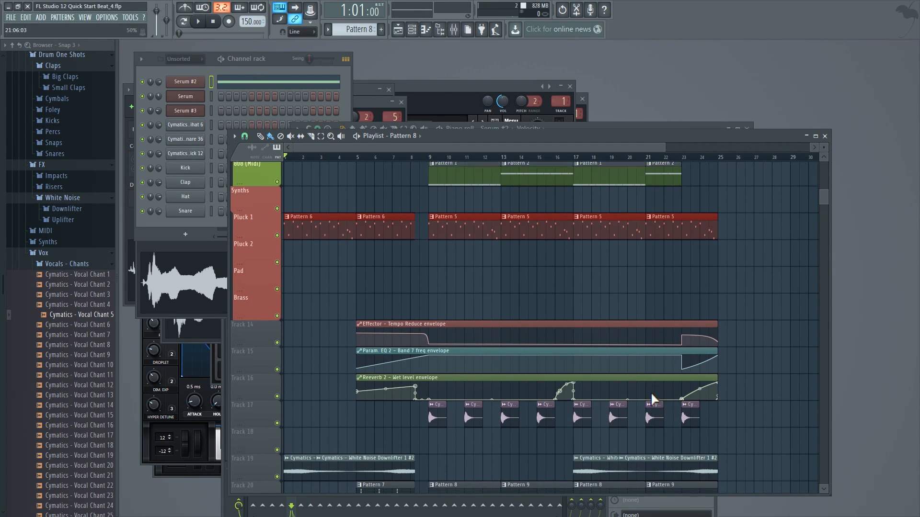
# Step: Move the three Pattern 7 clips to the Pluck 2 track, keeping their timing
pyautogui.scroll(-5, 749, 419)
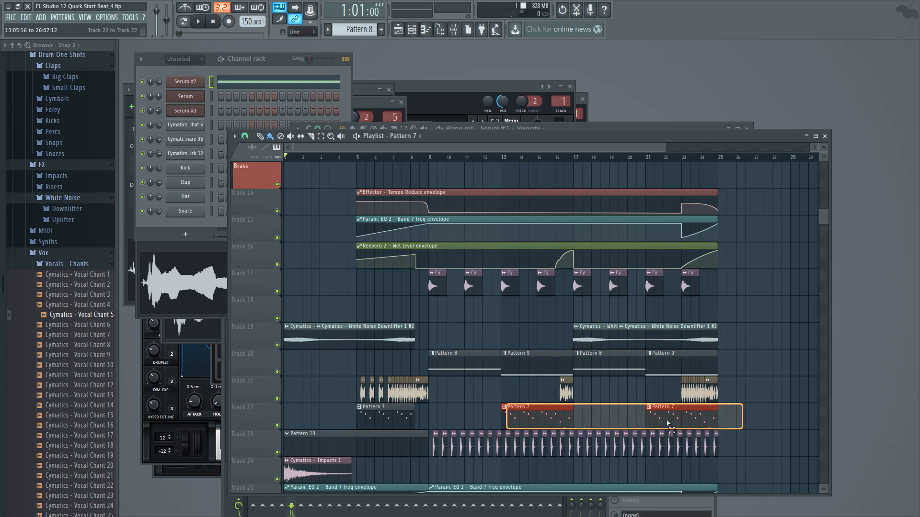
pyautogui.scroll(3, 669, 424)
pyautogui.moveTo(376, 138); pyautogui.dragTo(381, 255)
# Step: Move the Pattern 8 and Pattern 9 clips from track 20 to the Pad track, keeping their timing
pyautogui.scroll(-2, 438, 306)
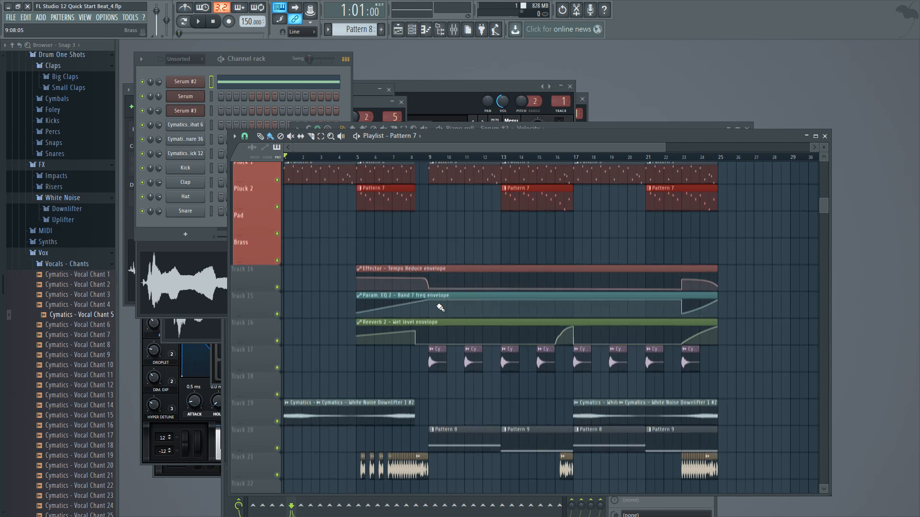
pyautogui.moveTo(729, 442); pyautogui.dragTo(548, 440)
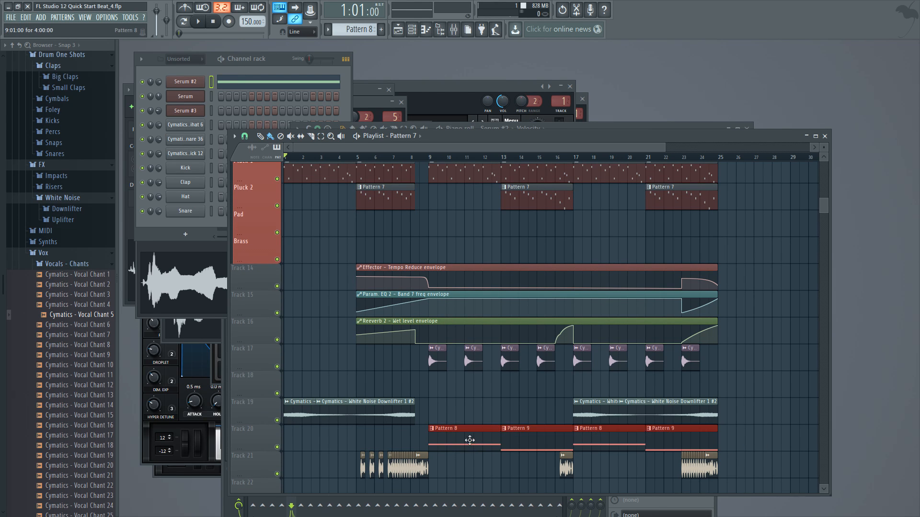
pyautogui.moveTo(470, 440); pyautogui.dragTo(471, 204)
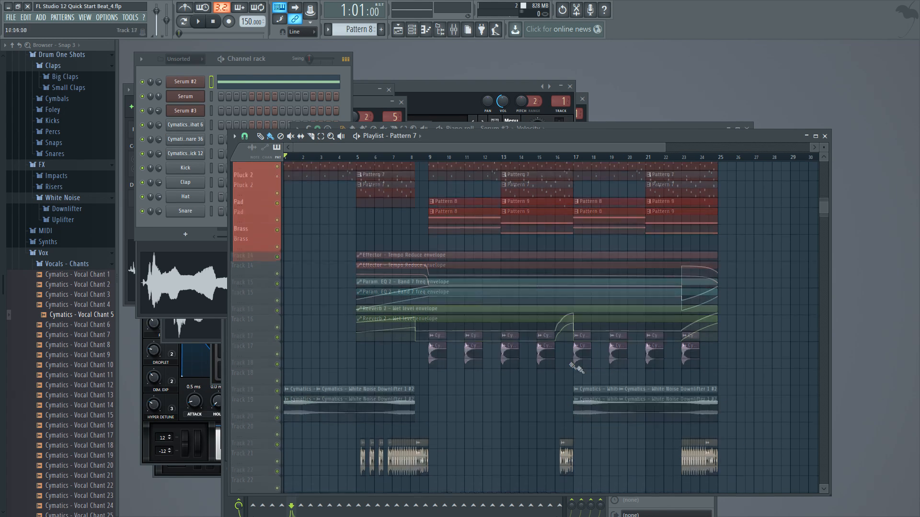
# Step: Move the short audio clips on track 17 to the Brass track and review the organised drum, sub and synth tracks
pyautogui.scroll(-2, 575, 287)
pyautogui.moveTo(735, 314); pyautogui.dragTo(434, 197)
pyautogui.scroll(10, 470, 374)
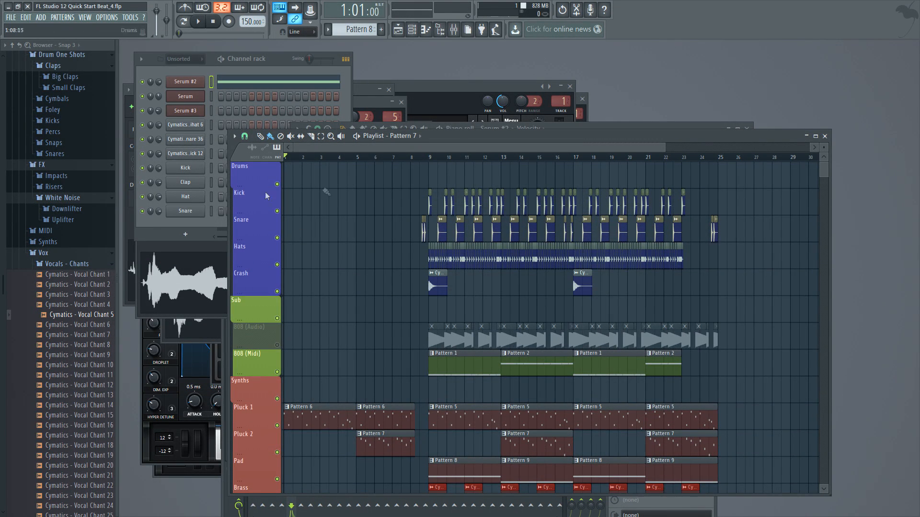
pyautogui.scroll(-7, 555, 390)
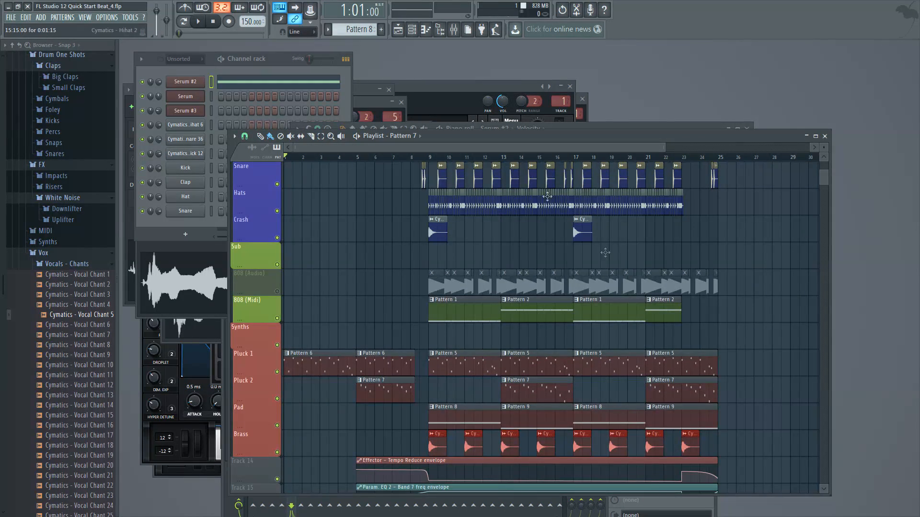
# Step: Insert an empty track directly below Brass
pyautogui.scroll(-6, 629, 278)
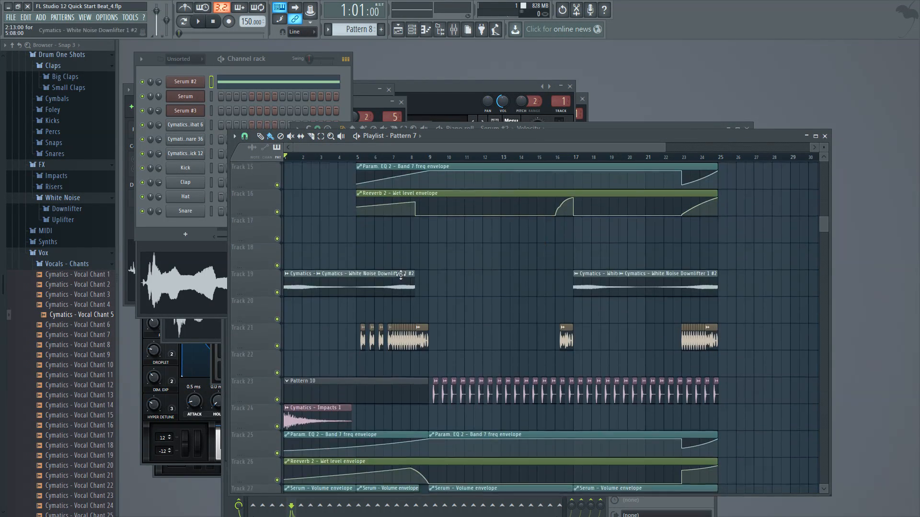
pyautogui.scroll(3, 395, 292)
pyautogui.rightClick(261, 245)
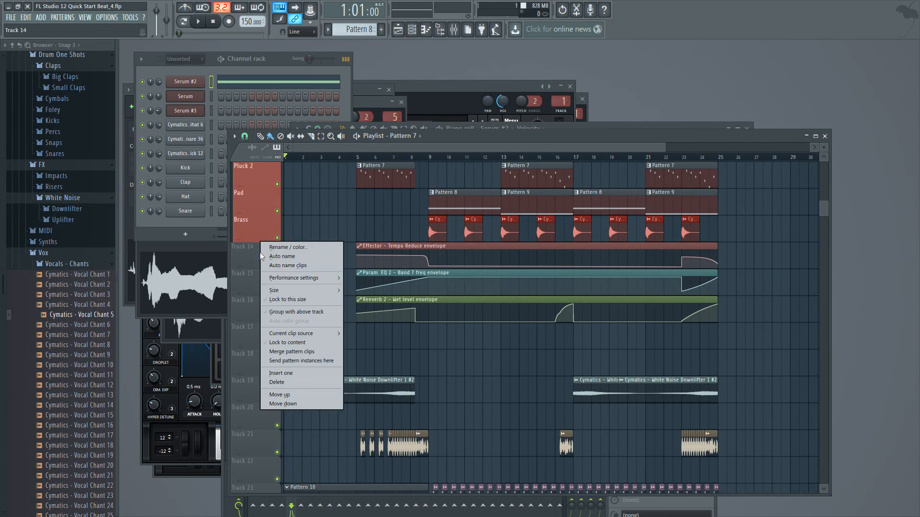
pyautogui.click(286, 373)
# Step: Name the empty track below Brass FX and colour it light blue
pyautogui.scroll(-9, 410, 345)
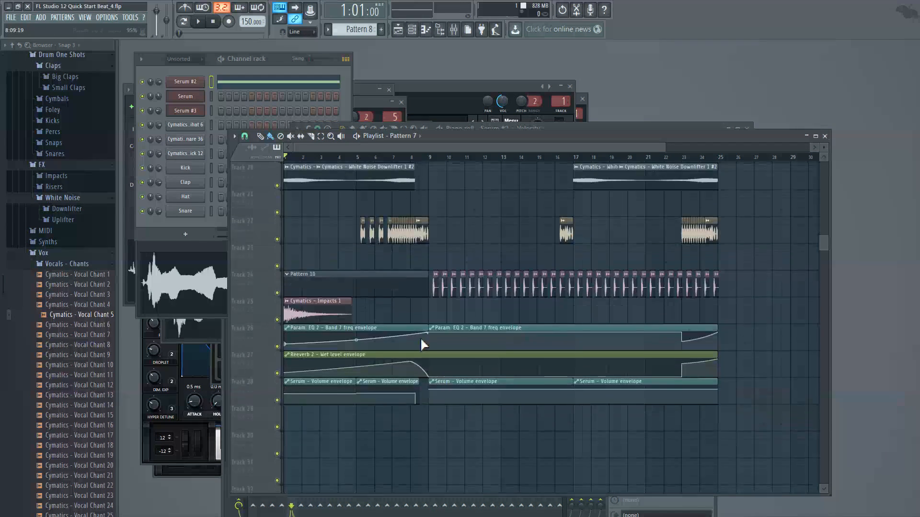
pyautogui.scroll(1, 346, 235)
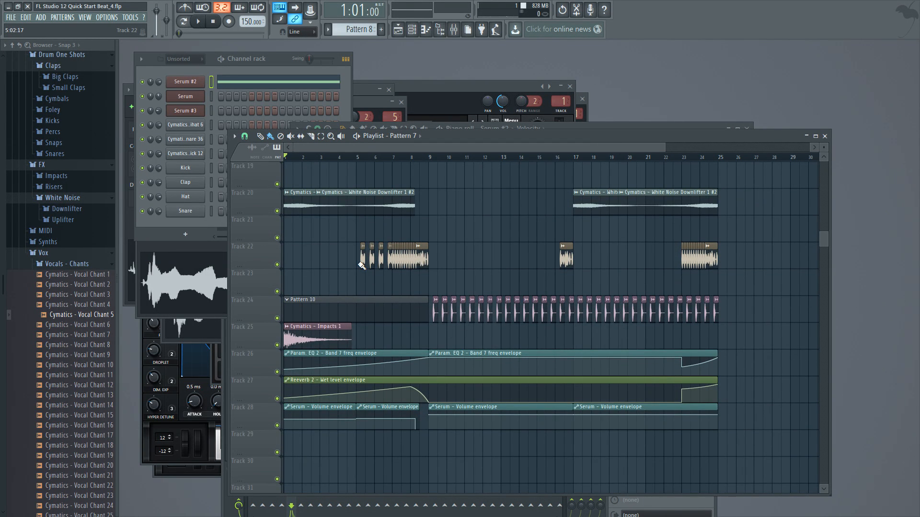
pyautogui.scroll(6, 362, 266)
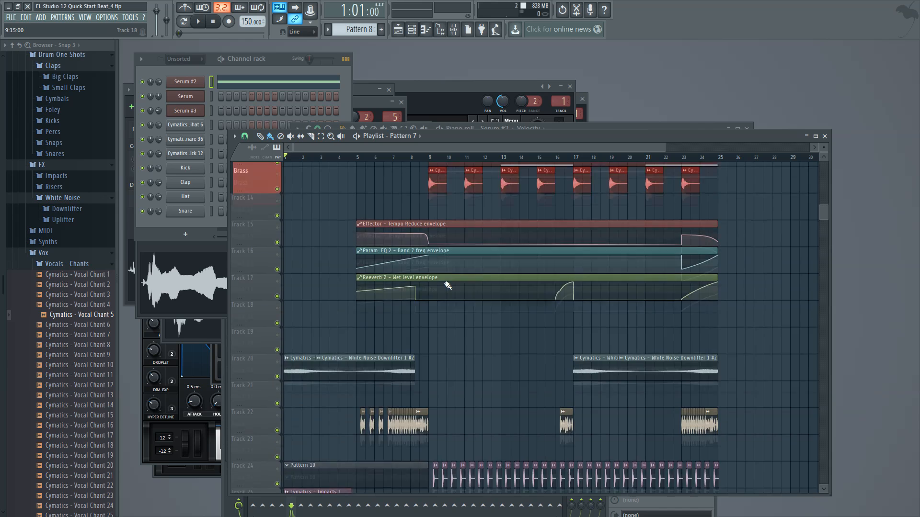
pyautogui.scroll(1, 444, 285)
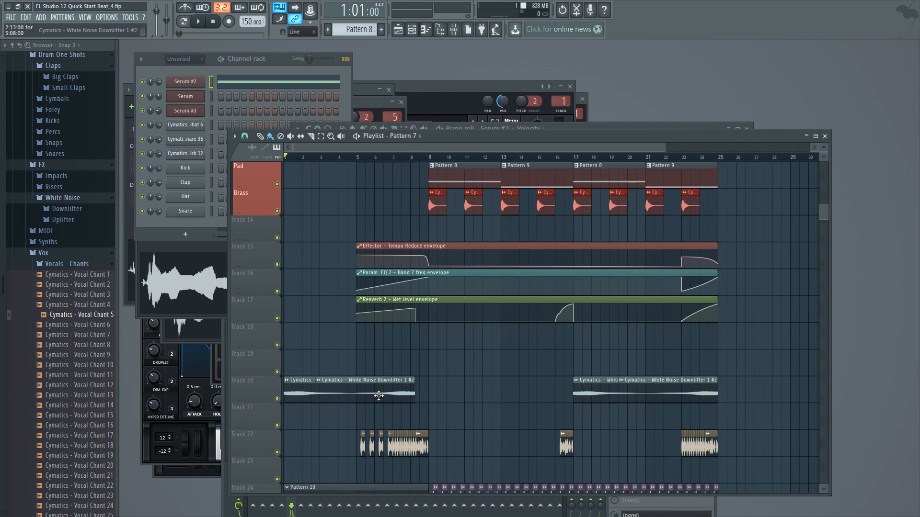
pyautogui.doubleClick(260, 225)
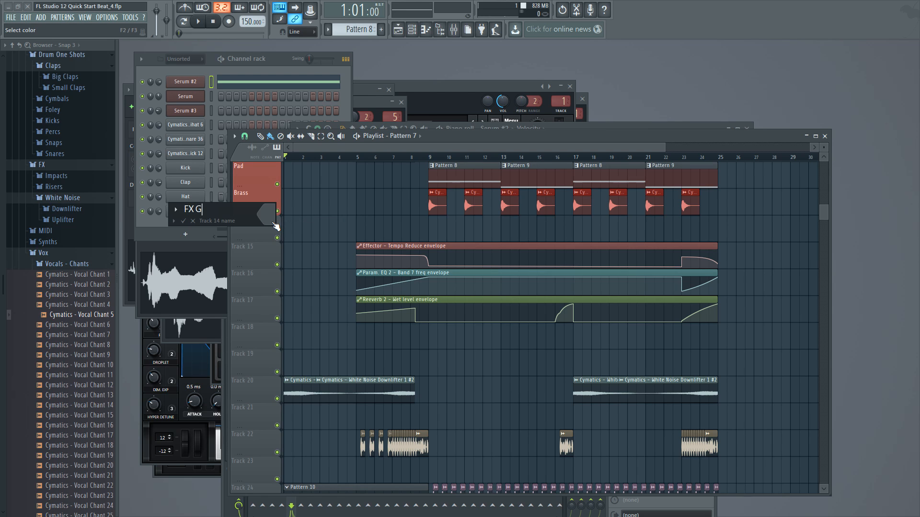
pyautogui.click(271, 221)
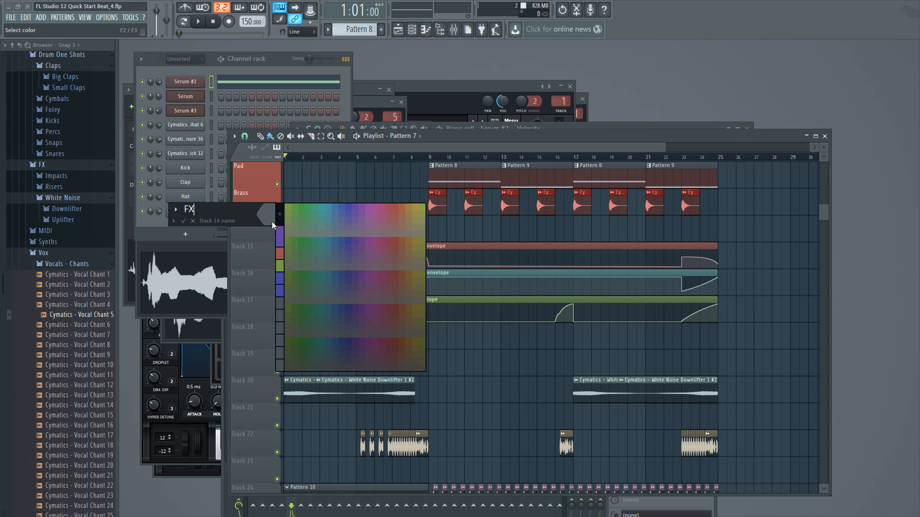
pyautogui.click(327, 207)
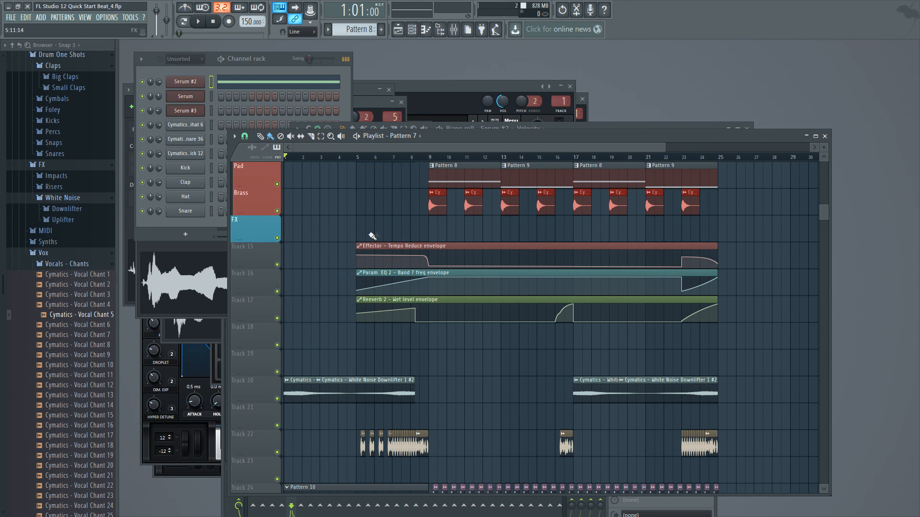
# Step: Insert a light blue track named White Noise Up directly below FX and group it with the track above
pyautogui.rightClick(268, 246)
pyautogui.click(291, 373)
pyautogui.rightClick(268, 247)
pyautogui.click(285, 248)
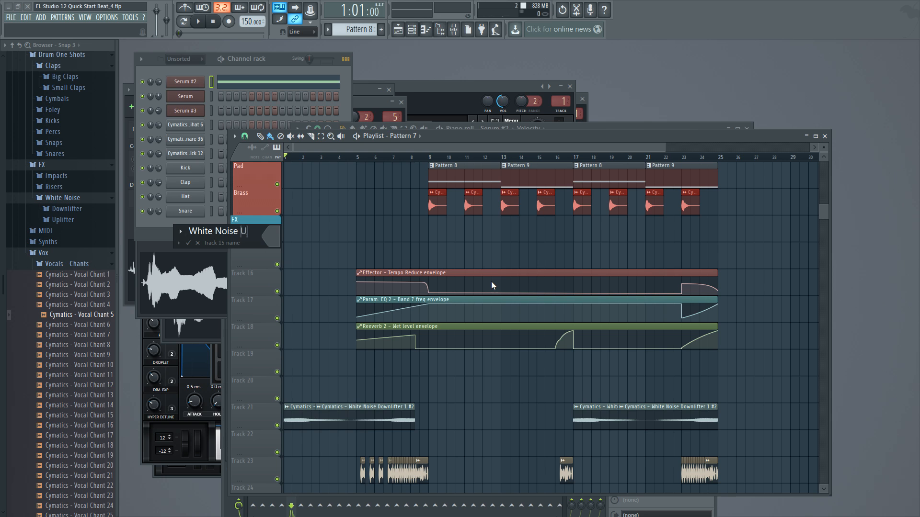
pyautogui.click(282, 238)
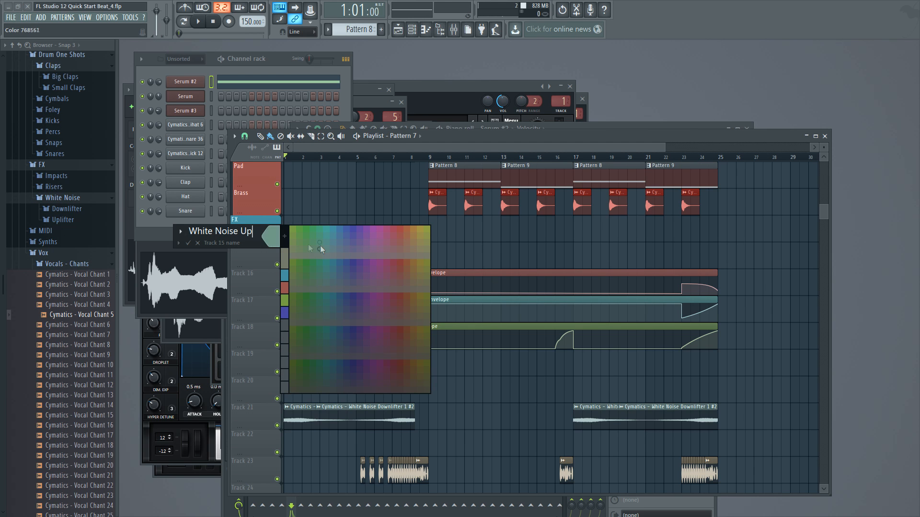
pyautogui.click(328, 229)
pyautogui.rightClick(267, 247)
pyautogui.click(267, 249)
pyautogui.click(266, 248)
pyautogui.click(320, 233)
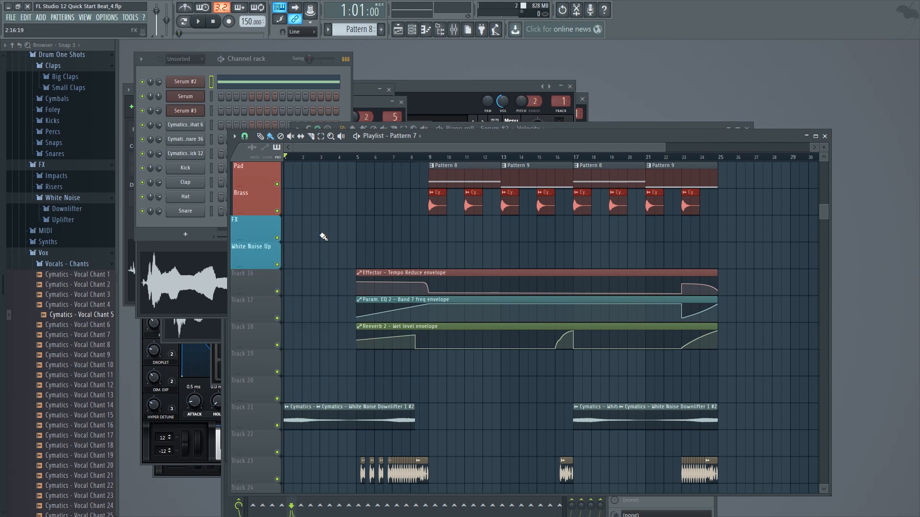
pyautogui.rightClick(258, 256)
pyautogui.click(302, 311)
pyautogui.rightClick(279, 272)
pyautogui.click(283, 275)
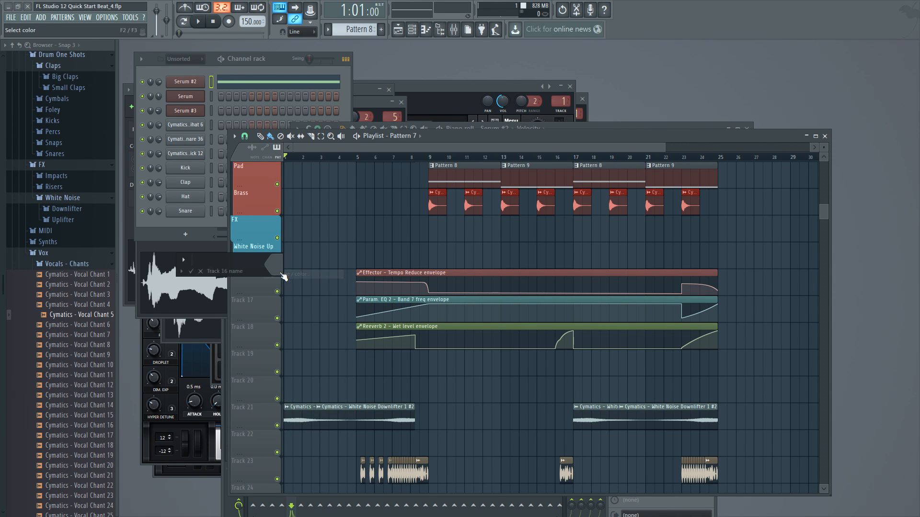
pyautogui.click(249, 250)
# Step: Insert a light blue track named White Noise Down between FX and White Noise Up
pyautogui.rightClick(249, 250)
pyautogui.click(284, 372)
pyautogui.rightClick(268, 255)
pyautogui.click(282, 250)
pyautogui.write('White Noise')
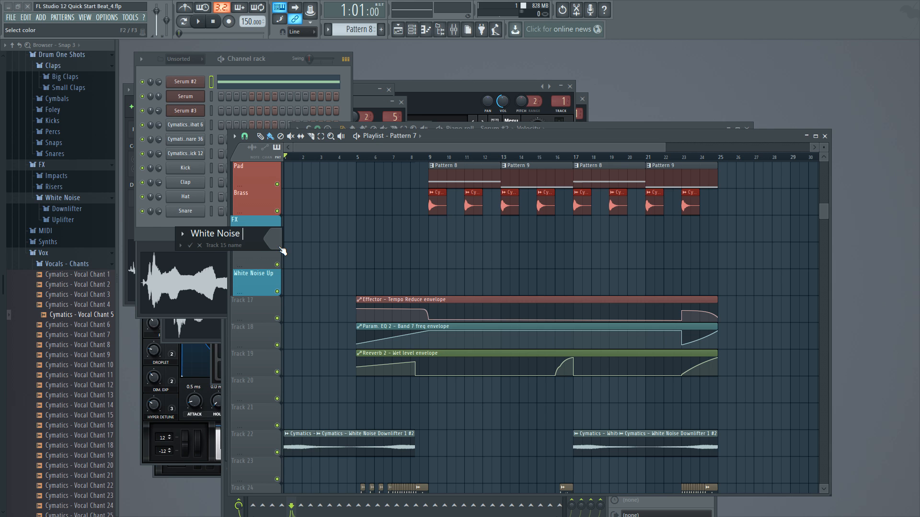
pyautogui.click(278, 245)
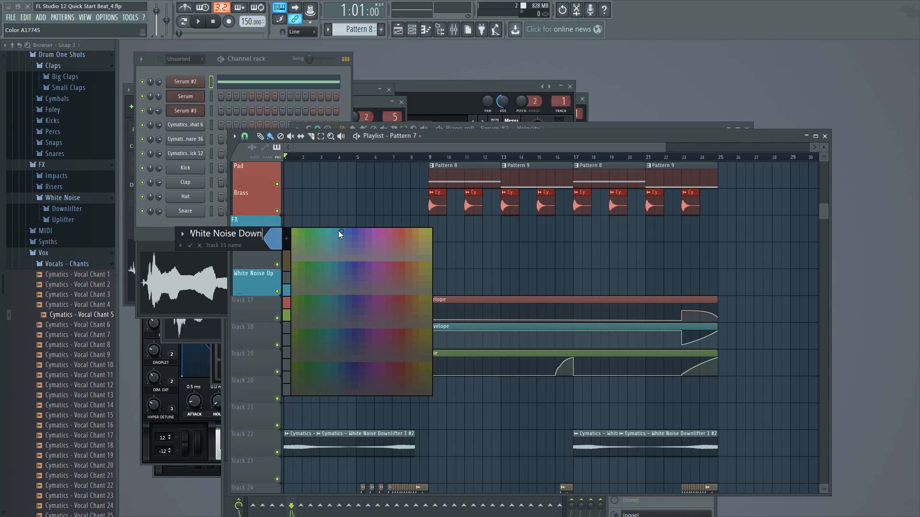
pyautogui.click(339, 231)
pyautogui.press('Return')
# Step: Place the White Noise Downlifter 1 clips on the White Noise Down track and the Downlifter 1 #2 clips on White Noise Up
pyautogui.scroll(-1, 383, 345)
pyautogui.moveTo(289, 412); pyautogui.dragTo(287, 250)
pyautogui.moveTo(400, 407); pyautogui.dragTo(398, 254)
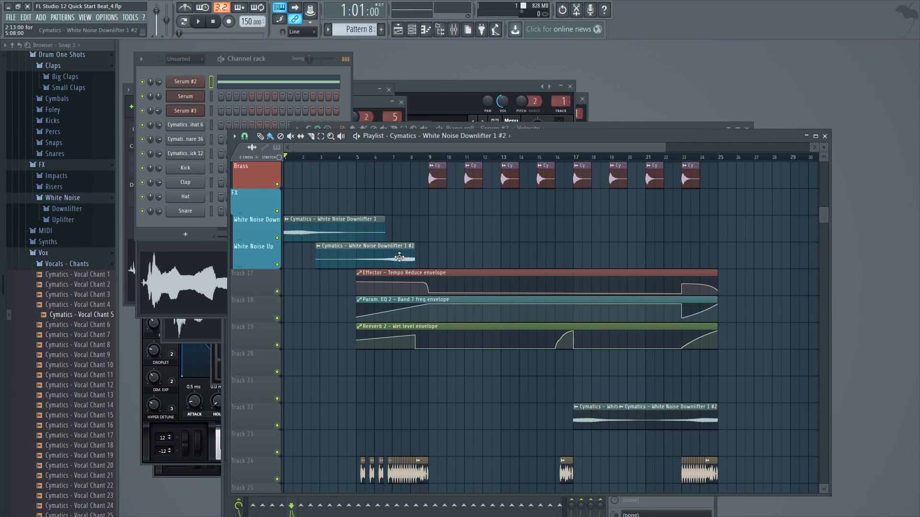
pyautogui.moveTo(762, 415); pyautogui.dragTo(608, 232)
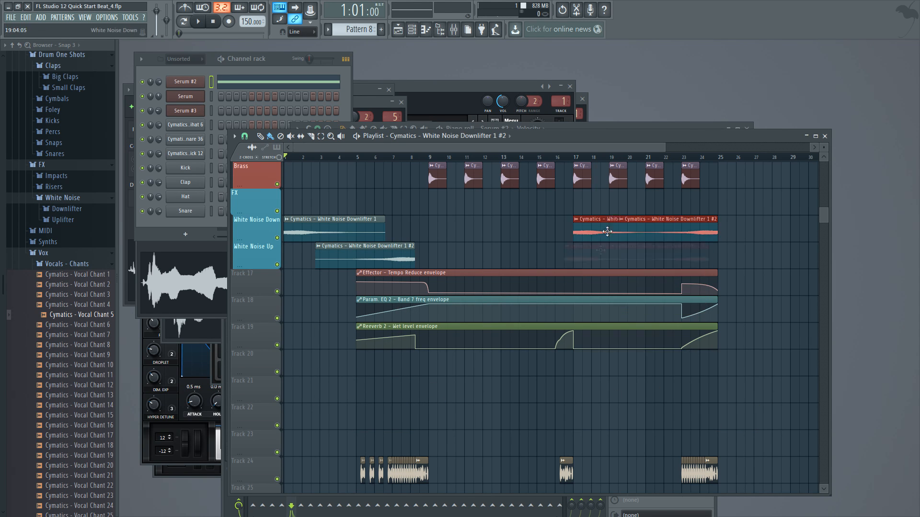
pyautogui.click(706, 234)
pyautogui.moveTo(706, 235); pyautogui.dragTo(706, 273)
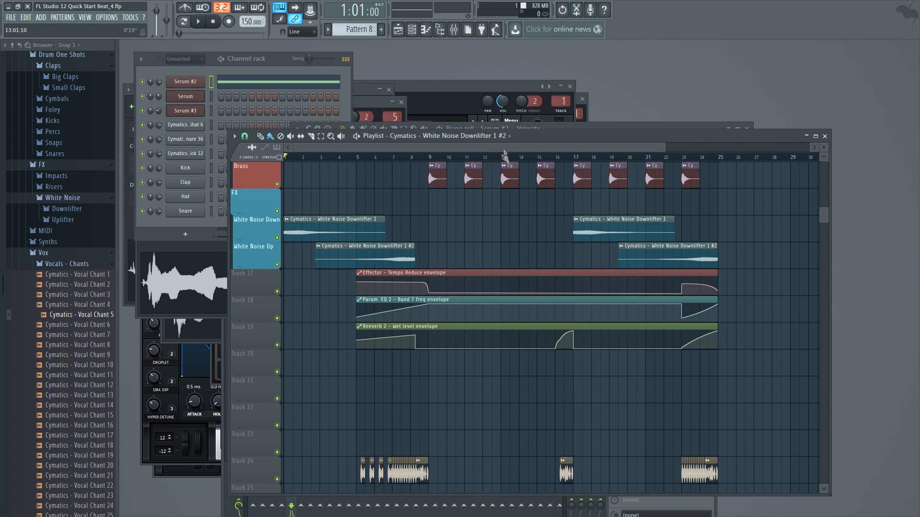
# Step: Insert a light blue track named Impacty between FX and White Noise Down and move the Impacts 1 clip onto it
pyautogui.scroll(-1, 527, 386)
pyautogui.scroll(-2, 375, 367)
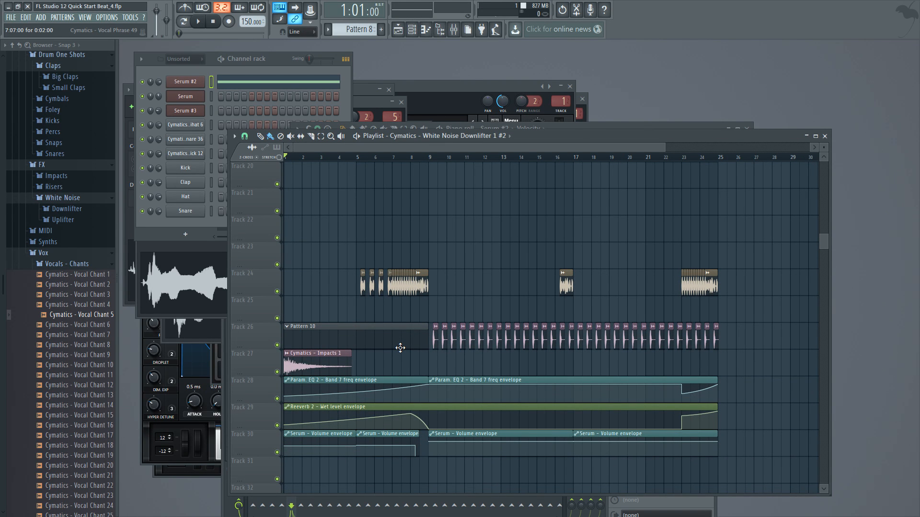
pyautogui.scroll(7, 288, 312)
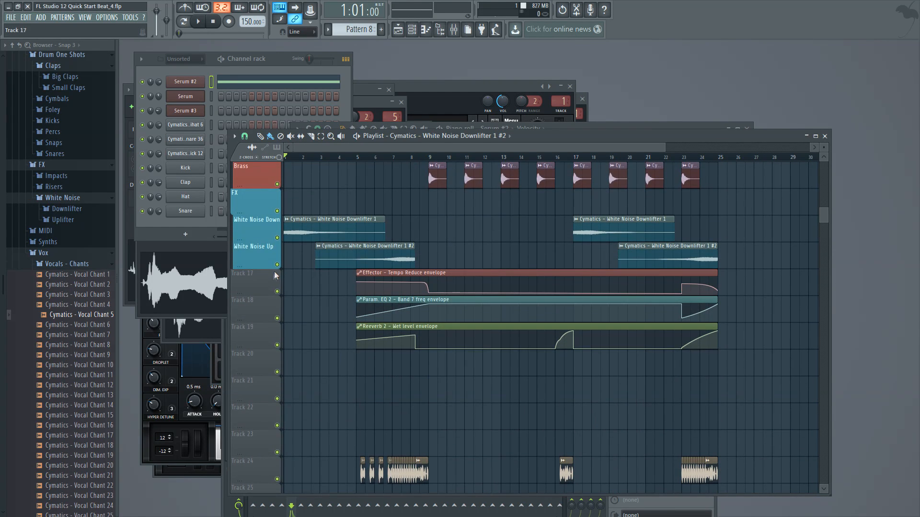
pyautogui.click(287, 346)
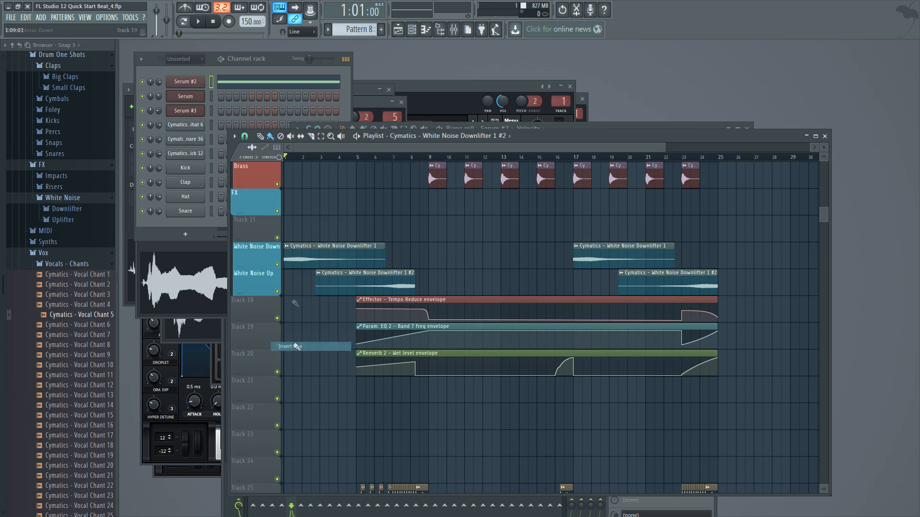
pyautogui.rightClick(266, 226)
pyautogui.click(278, 222)
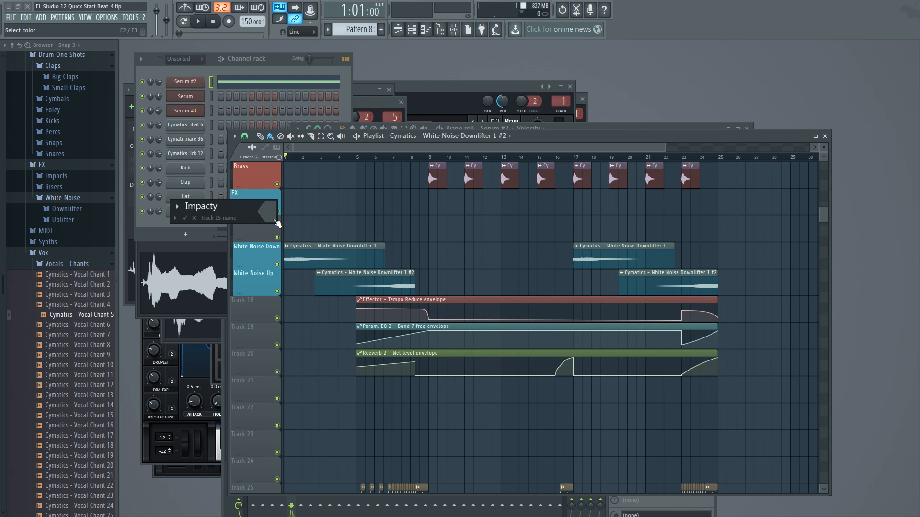
pyautogui.click(277, 222)
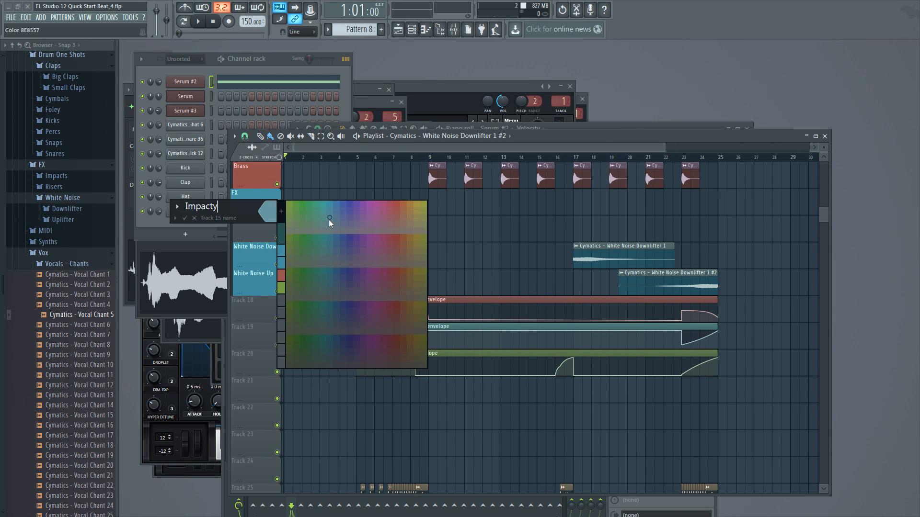
pyautogui.click(329, 207)
pyautogui.scroll(-6, 300, 267)
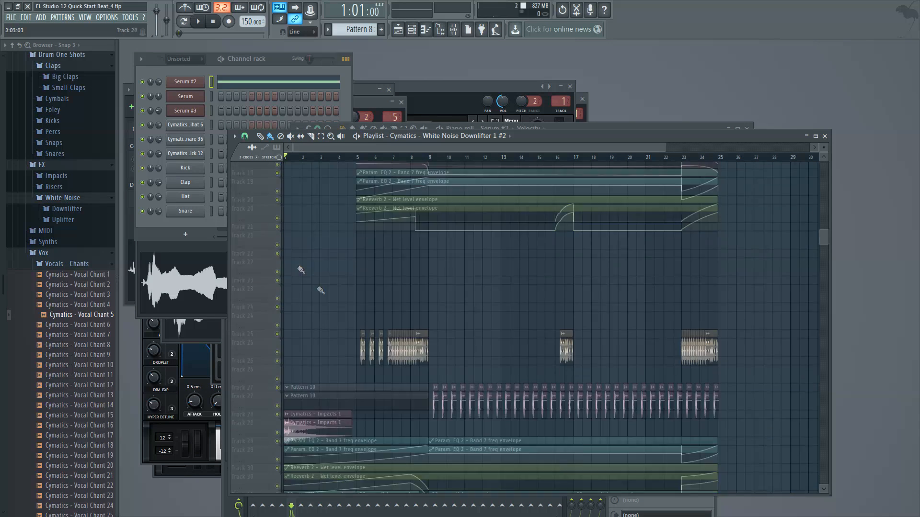
pyautogui.moveTo(306, 416); pyautogui.dragTo(306, 216)
# Step: Insert an orange track named Vox directly below White Noise Up
pyautogui.scroll(-12, 425, 245)
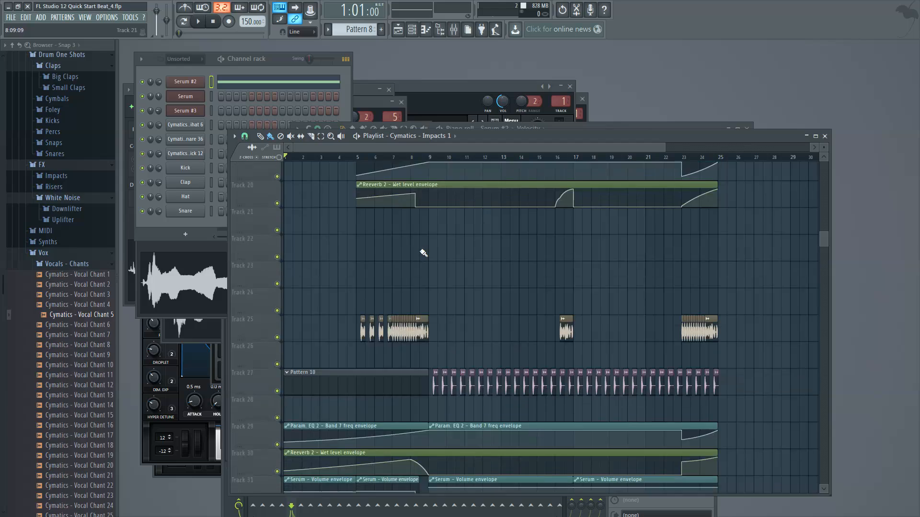
pyautogui.scroll(9, 423, 249)
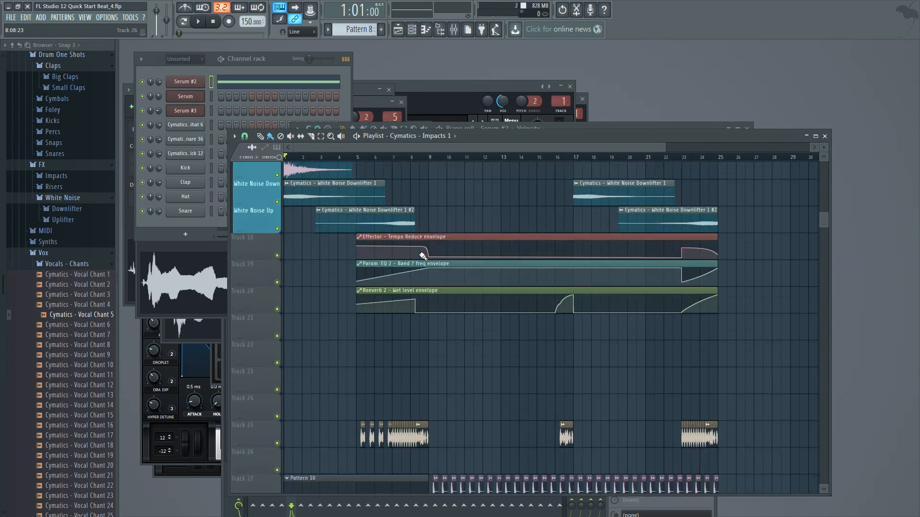
pyautogui.scroll(3, 423, 256)
pyautogui.scroll(-2, 445, 271)
pyautogui.rightClick(250, 269)
pyautogui.click(283, 389)
pyautogui.rightClick(258, 268)
pyautogui.click(276, 262)
pyautogui.write('Vox')
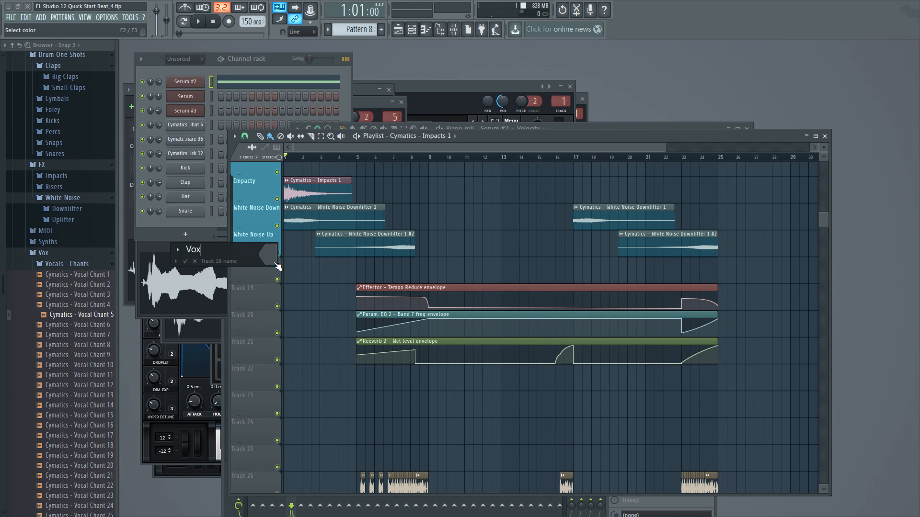
pyautogui.click(275, 263)
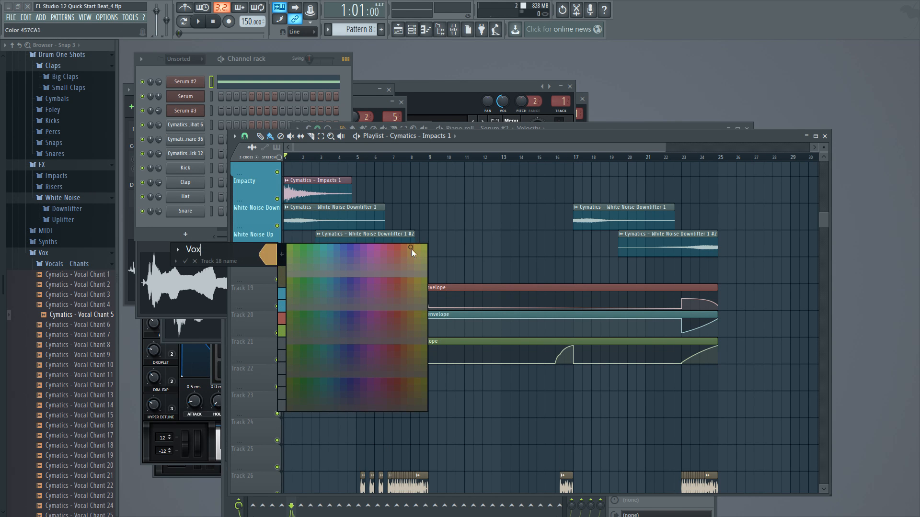
pyautogui.click(410, 249)
pyautogui.press('Return')
# Step: Insert an orange track named Pre Drop directly below Vox and group it with the track above
pyautogui.rightClick(255, 293)
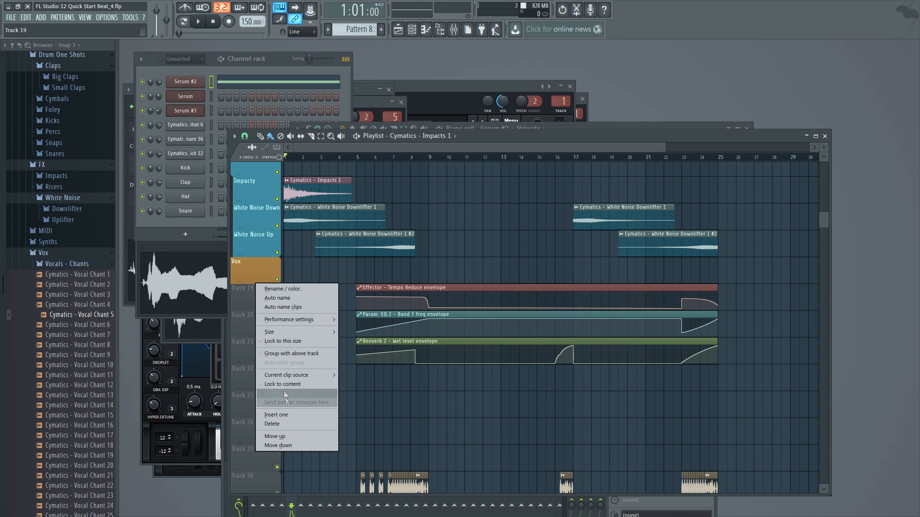
pyautogui.click(290, 403)
pyautogui.rightClick(266, 291)
pyautogui.click(283, 289)
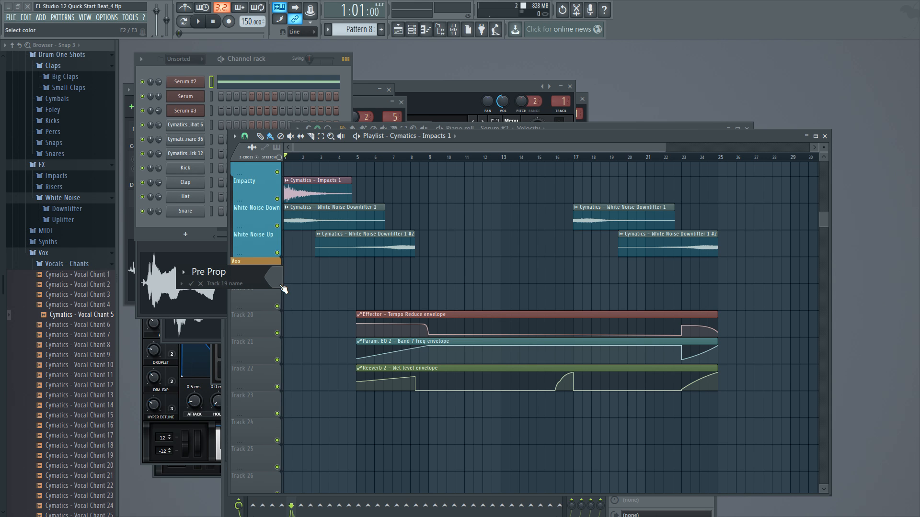
pyautogui.click(275, 277)
pyautogui.click(238, 279)
pyautogui.click(277, 279)
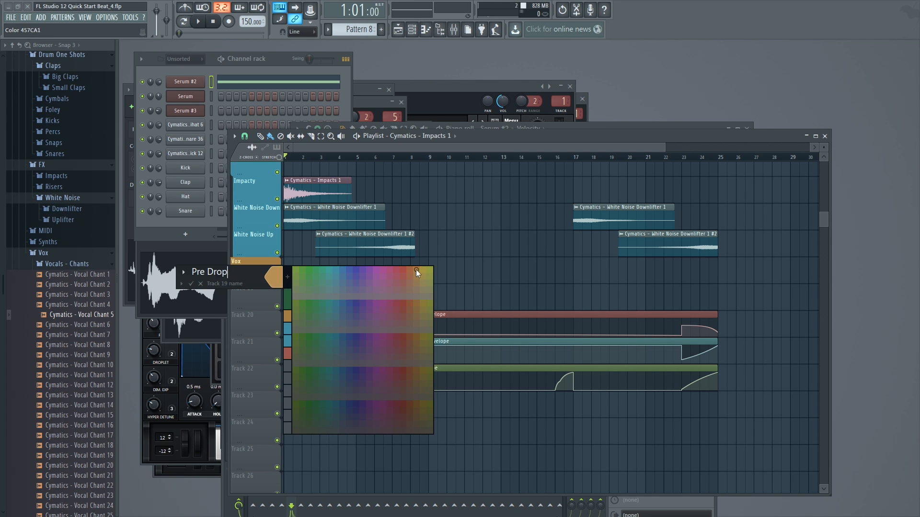
pyautogui.click(416, 269)
pyautogui.rightClick(262, 287)
pyautogui.click(300, 353)
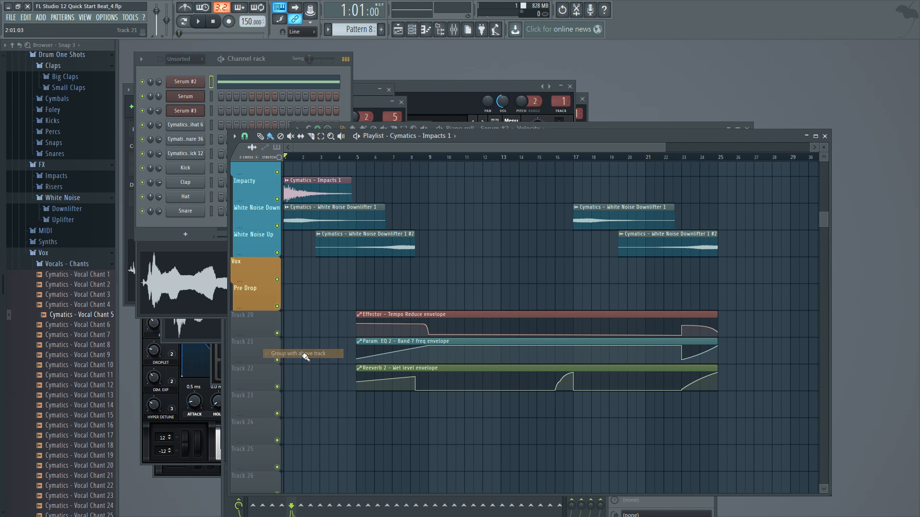
# Step: Insert an orange track named Chant between Vox and Pre Drop
pyautogui.rightClick(261, 287)
pyautogui.click(292, 415)
pyautogui.rightClick(261, 286)
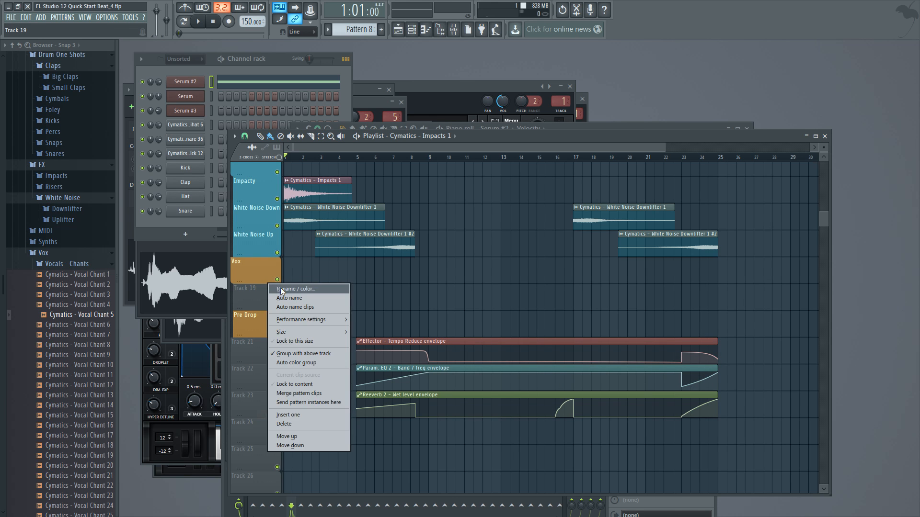
pyautogui.click(337, 296)
pyautogui.write('Chant')
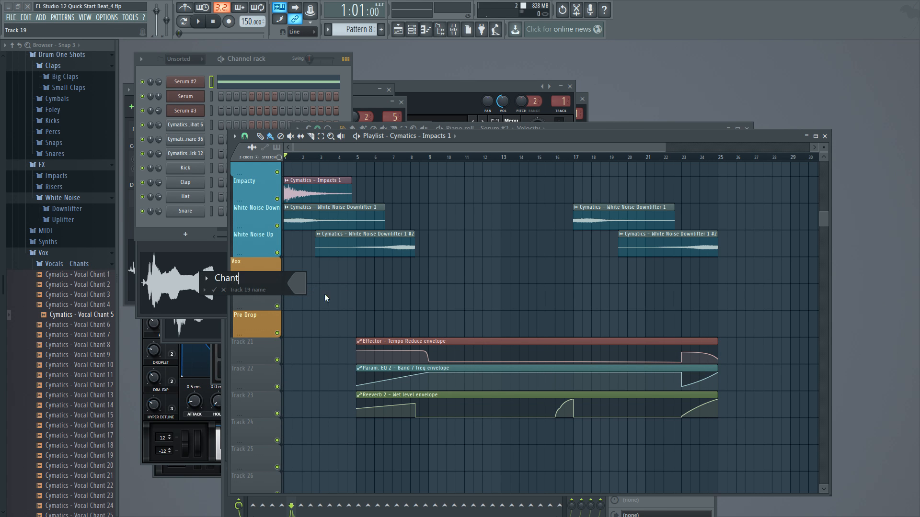
pyautogui.click(299, 286)
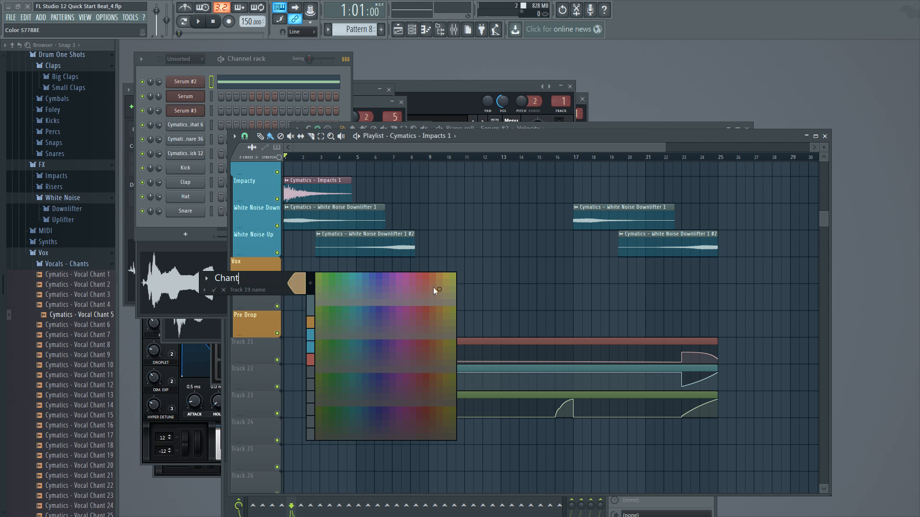
pyautogui.click(441, 276)
pyautogui.press('Return')
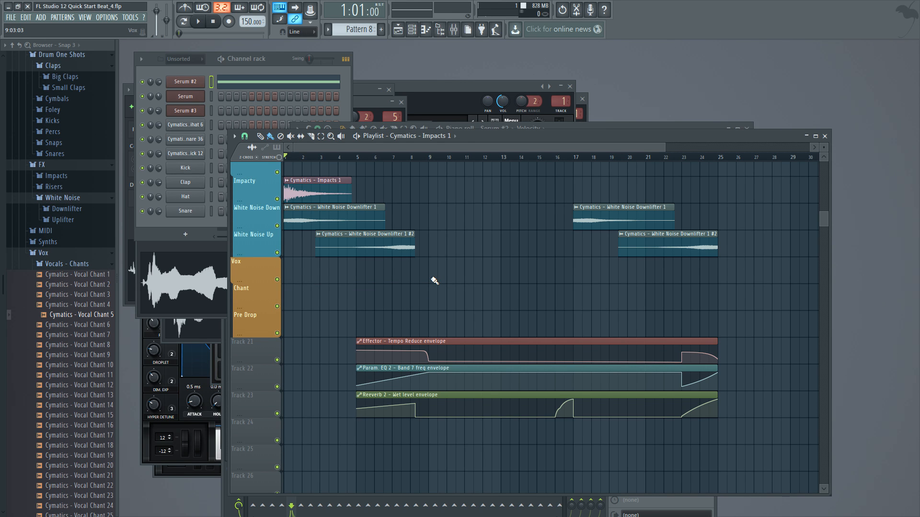
# Step: Move the brown vocal clips onto the Pre Drop track and the row of short repeated chant clips onto Chant, keeping their timing
pyautogui.scroll(-3, 347, 302)
pyautogui.moveTo(751, 457); pyautogui.dragTo(358, 439)
pyautogui.moveTo(420, 448); pyautogui.dragTo(417, 245)
pyautogui.scroll(-4, 448, 306)
pyautogui.moveTo(766, 404); pyautogui.dragTo(440, 174)
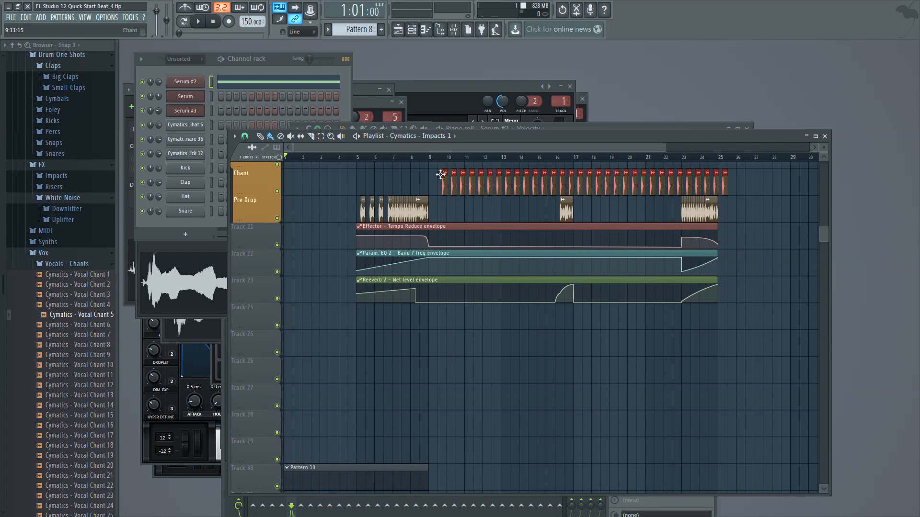
pyautogui.keyDown('ctrl'); pyautogui.click(463, 213); pyautogui.keyUp('ctrl')
# Step: Review the playlist's grouped Sub, Synths, FX and Vox tracks and the placement of their clips
pyautogui.scroll(5, 457, 268)
pyautogui.scroll(-8, 456, 290)
pyautogui.scroll(-6, 456, 294)
pyautogui.scroll(12, 422, 335)
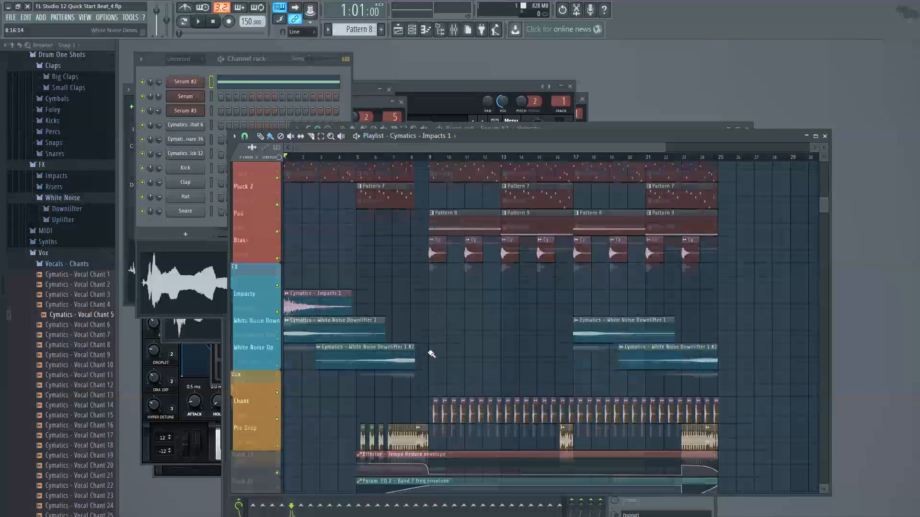
pyautogui.scroll(5, 431, 354)
pyautogui.scroll(-3, 432, 340)
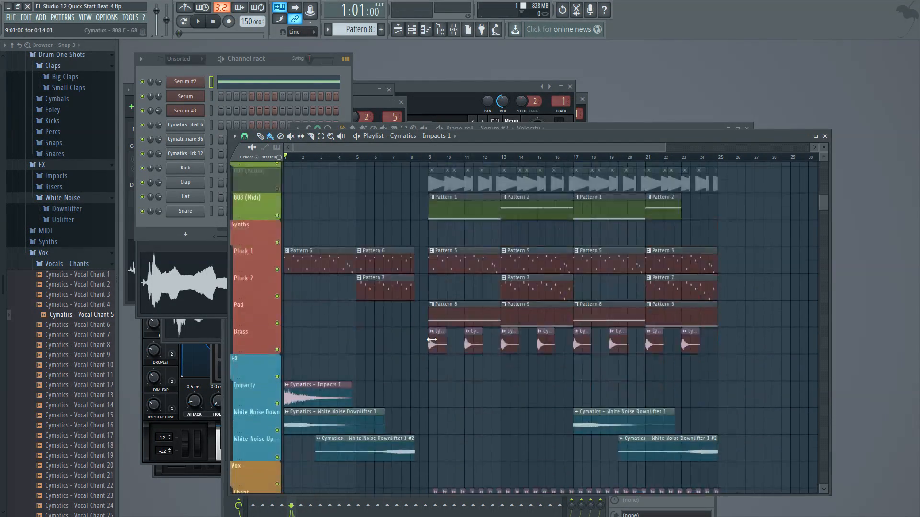
pyautogui.scroll(-5, 432, 339)
pyautogui.scroll(10, 434, 342)
pyautogui.scroll(-10, 437, 348)
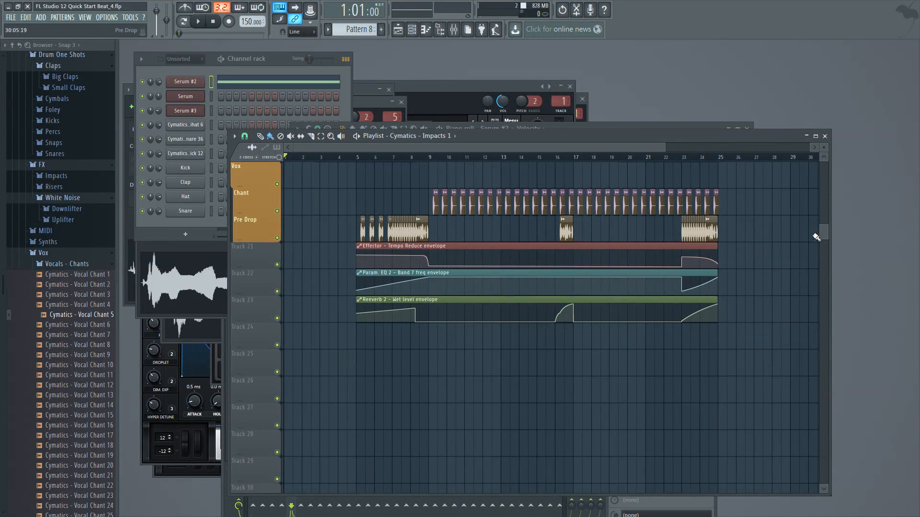
# Step: Insert an empty track directly below Pre Drop and try to name it Automation
pyautogui.rightClick(259, 243)
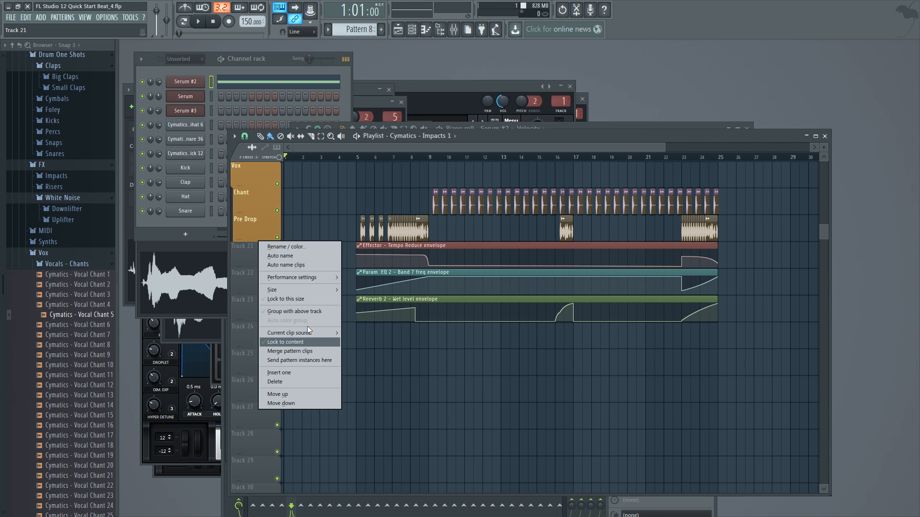
pyautogui.click(286, 373)
pyautogui.rightClick(261, 245)
pyautogui.click(281, 247)
pyautogui.write('Automation')
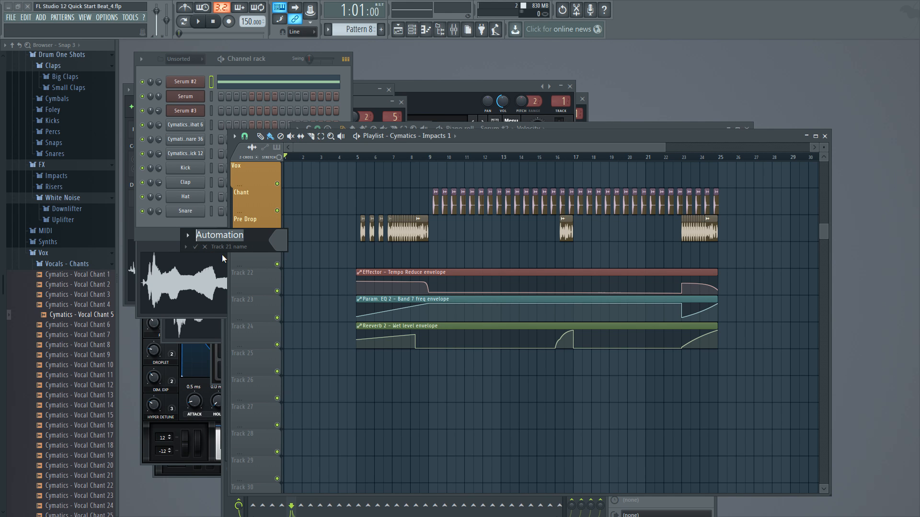
pyautogui.press('Return')
pyautogui.rightClick(268, 251)
pyautogui.click(341, 194)
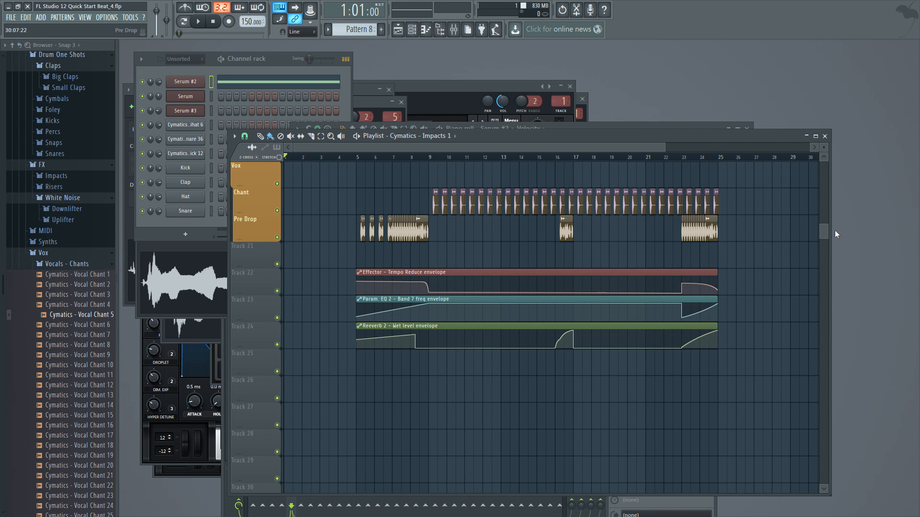
# Step: Look over the playlist from the Drums group down to the automation envelope clips below the Vox group
pyautogui.moveTo(826, 234); pyautogui.dragTo(811, 170)
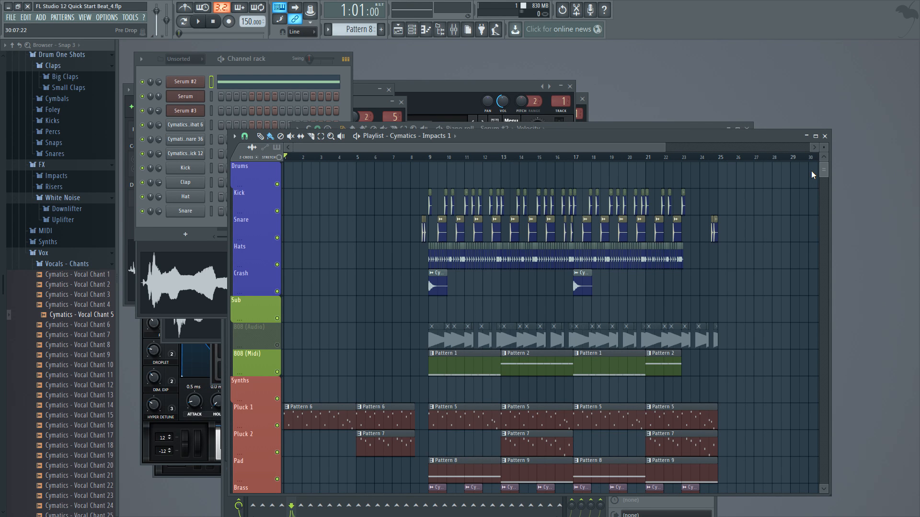
pyautogui.moveTo(812, 170); pyautogui.dragTo(756, 232)
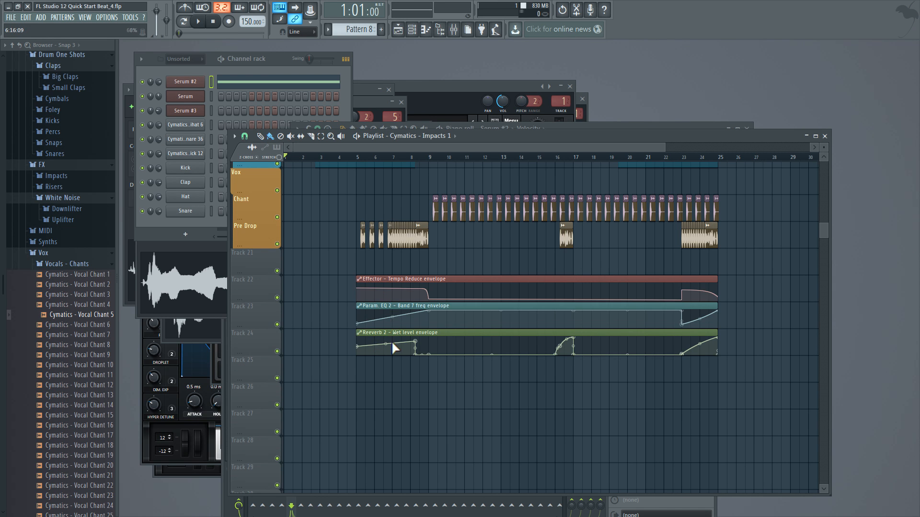
pyautogui.scroll(-2, 400, 316)
pyautogui.scroll(-3, 397, 315)
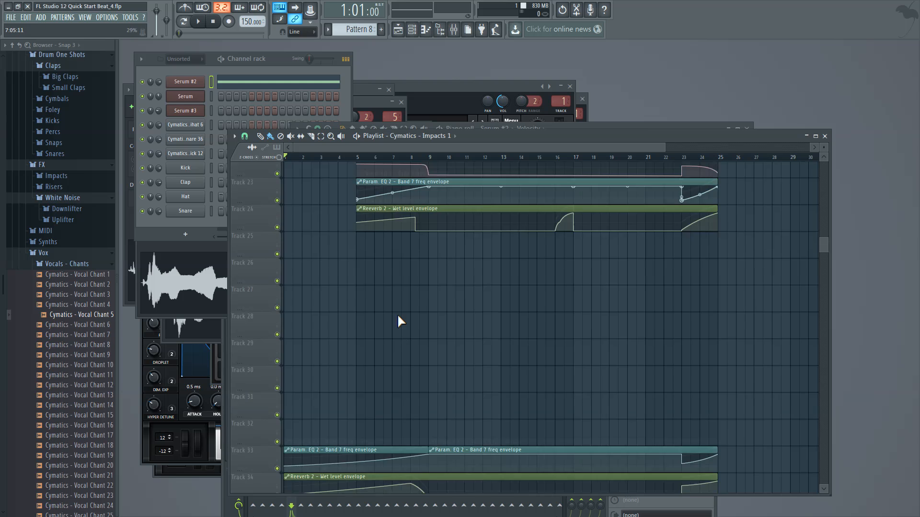
pyautogui.scroll(6, 401, 312)
pyautogui.scroll(-2, 402, 311)
pyautogui.scroll(-4, 404, 316)
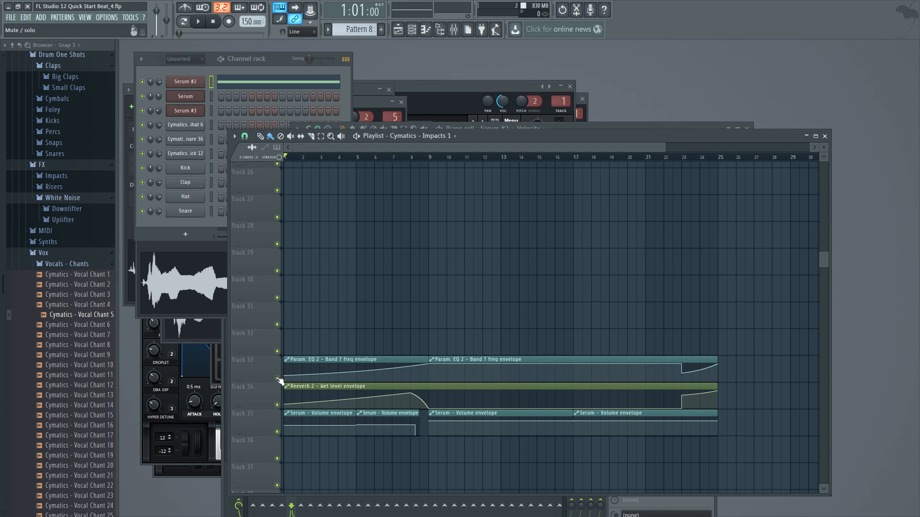
# Step: Play the arrangement from the start, jump to about bar 6 to hear the lead-in to bar 9, and stop playback
pyautogui.press('space')
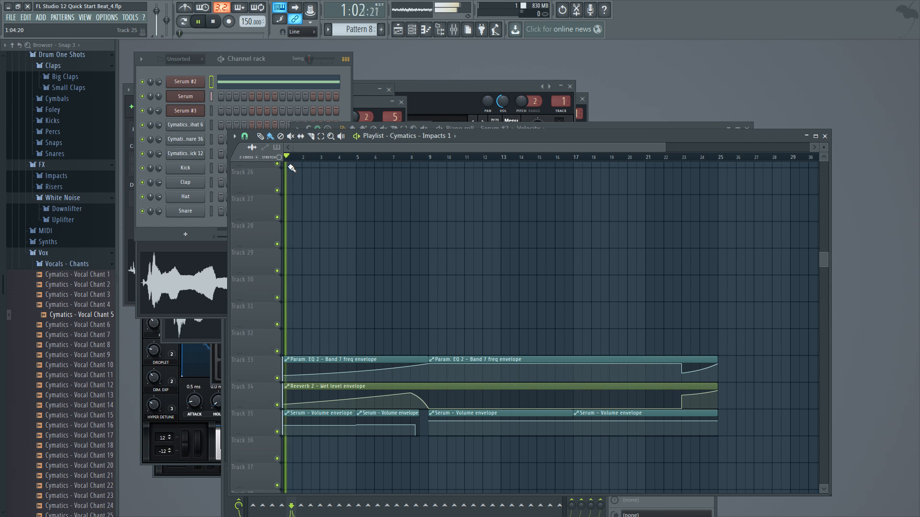
pyautogui.click(383, 159)
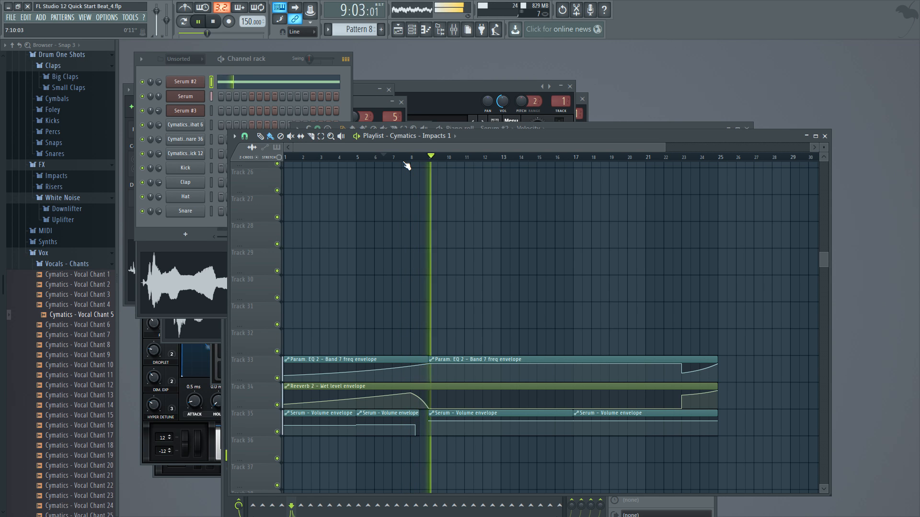
pyautogui.press('space')
pyautogui.scroll(5, 387, 370)
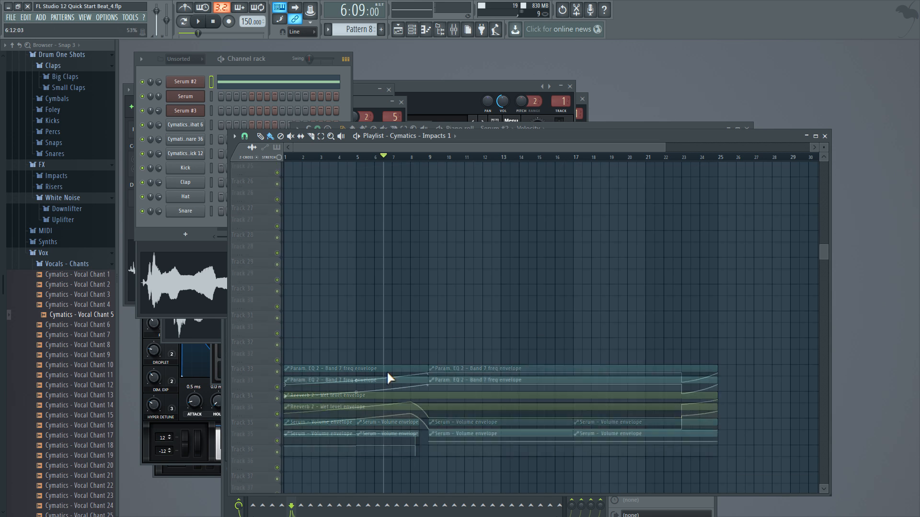
# Step: Name the empty track directly below Pre Drop Synths Automation and colour it red like the synth tracks
pyautogui.scroll(-1, 402, 347)
pyautogui.scroll(2, 402, 347)
pyautogui.moveTo(789, 349); pyautogui.dragTo(388, 381)
pyautogui.rightClick(257, 199)
pyautogui.click(258, 203)
pyautogui.write('S')
pyautogui.write('ynths Automation')
pyautogui.click(280, 190)
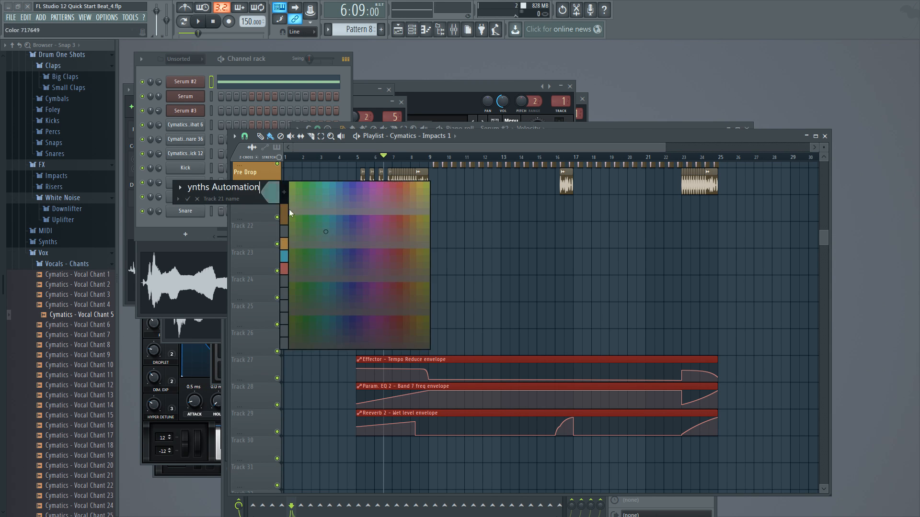
pyautogui.click(401, 192)
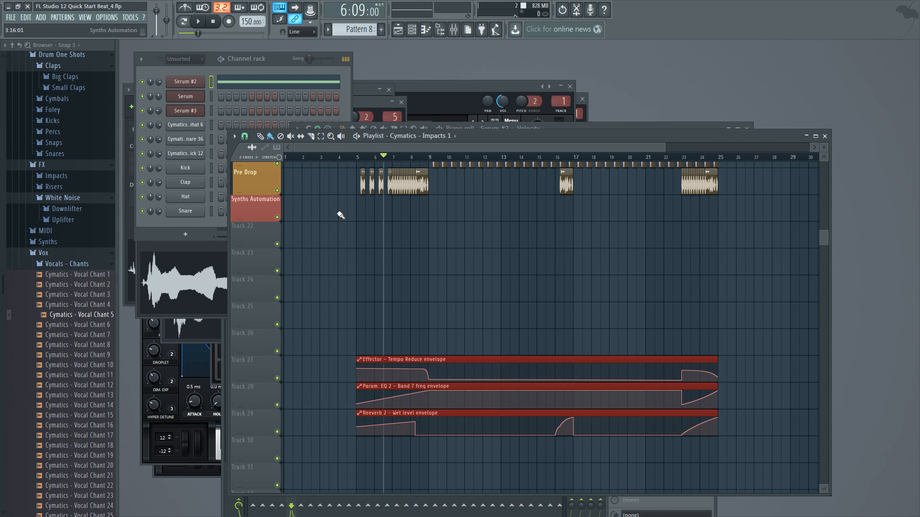
pyautogui.scroll(12, 307, 254)
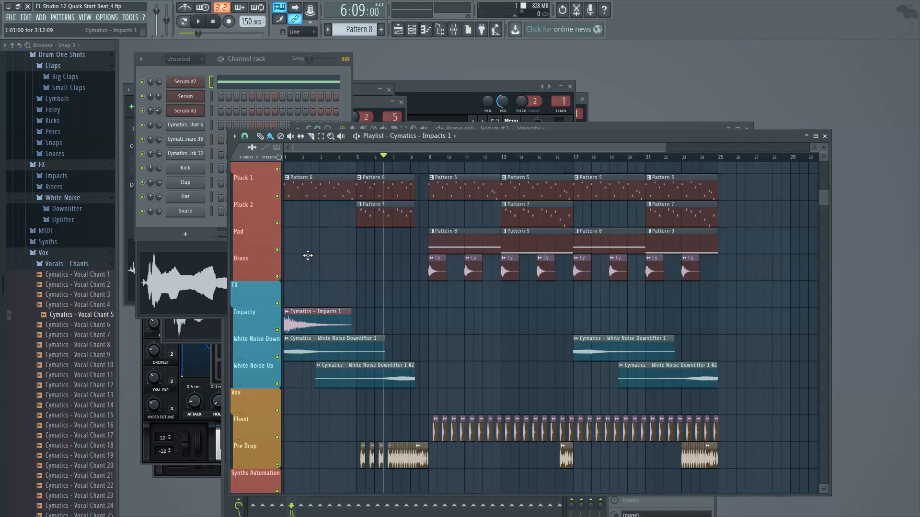
pyautogui.scroll(-10, 255, 237)
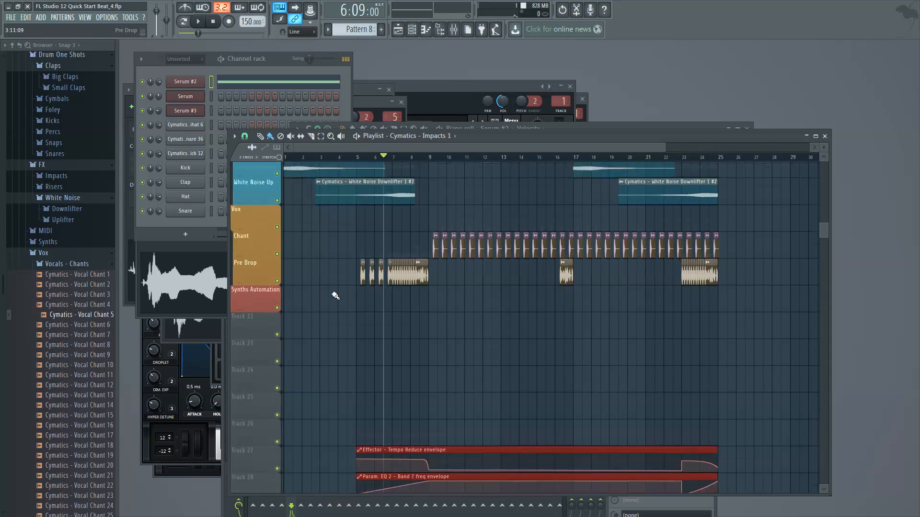
pyautogui.rightClick(256, 278)
pyautogui.click(274, 282)
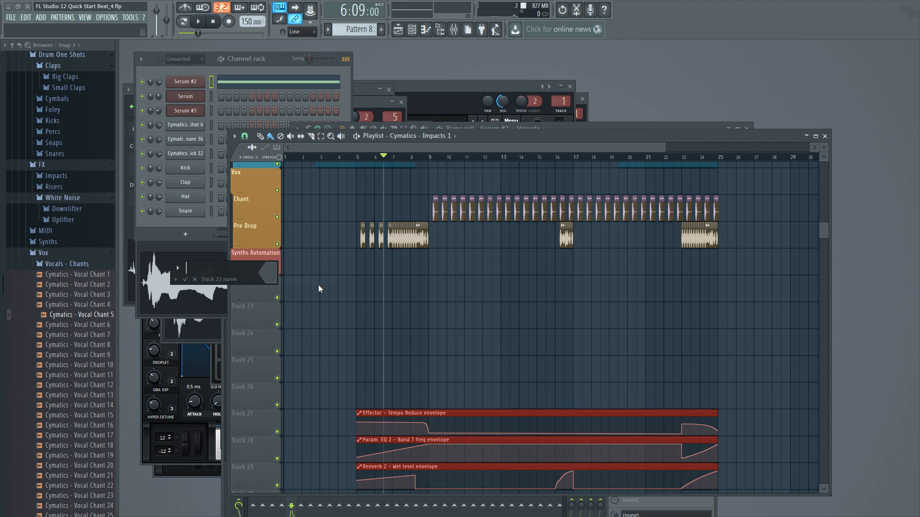
pyautogui.press('Escape')
# Step: Name the track below Synths Automation Pluck EQ, colour it red and group it with the track above
pyautogui.scroll(-11, 321, 288)
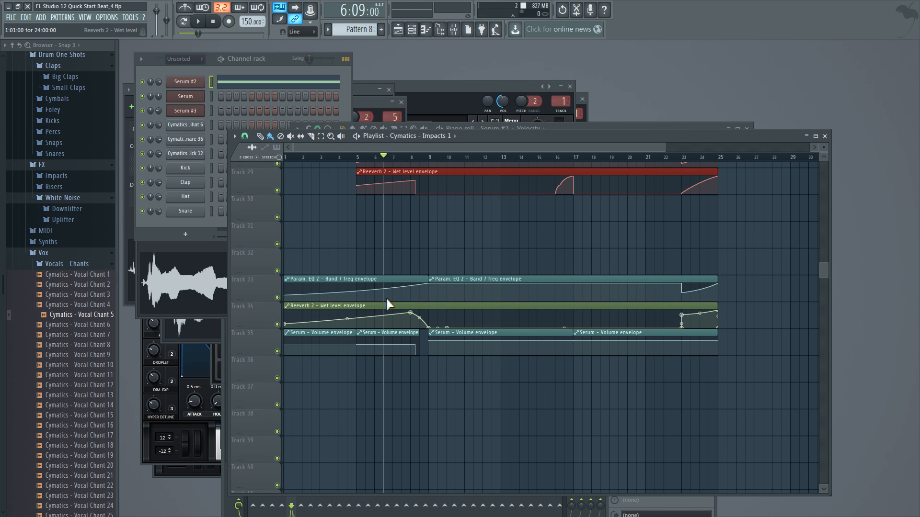
pyautogui.scroll(14, 323, 320)
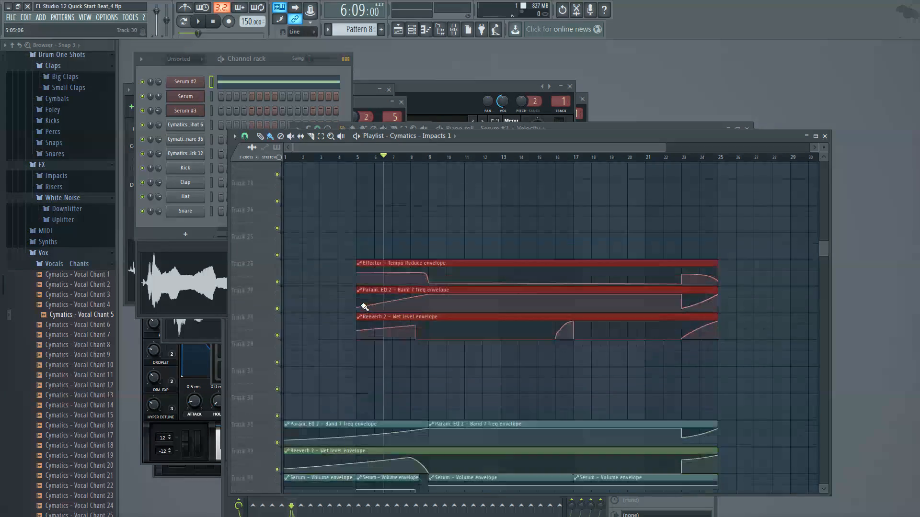
pyautogui.scroll(-2, 369, 309)
pyautogui.rightClick(263, 331)
pyautogui.click(279, 337)
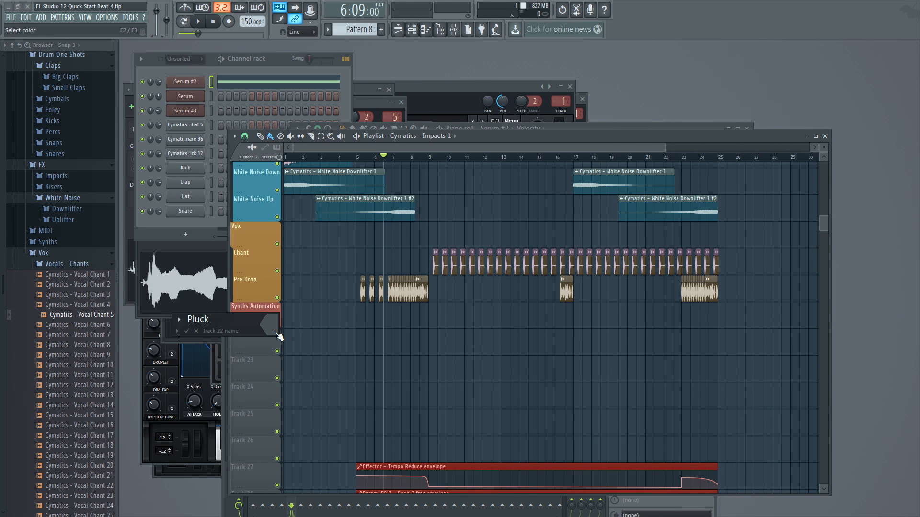
pyautogui.click(277, 335)
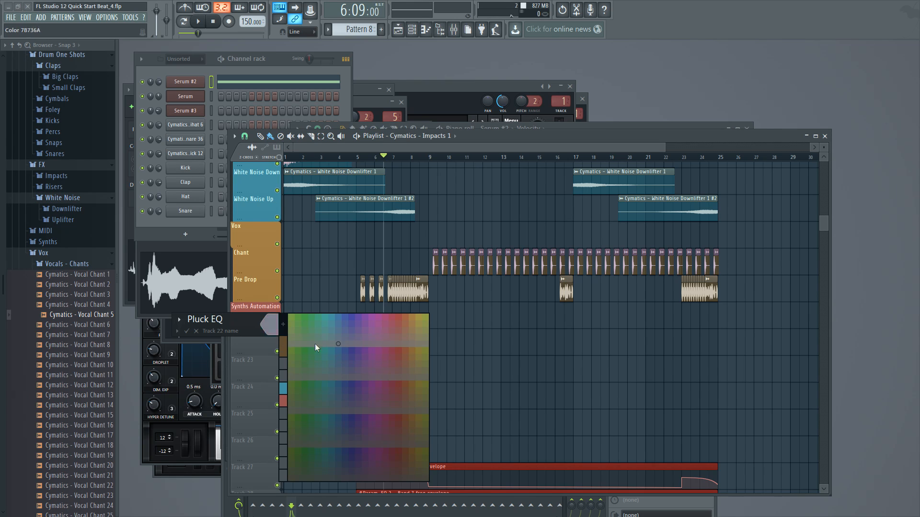
pyautogui.click(400, 324)
pyautogui.press('Return')
pyautogui.rightClick(249, 341)
pyautogui.click(292, 398)
# Step: Insert a track directly above Pluck EQ, name it Pluck Volume and colour it red
pyautogui.rightClick(270, 341)
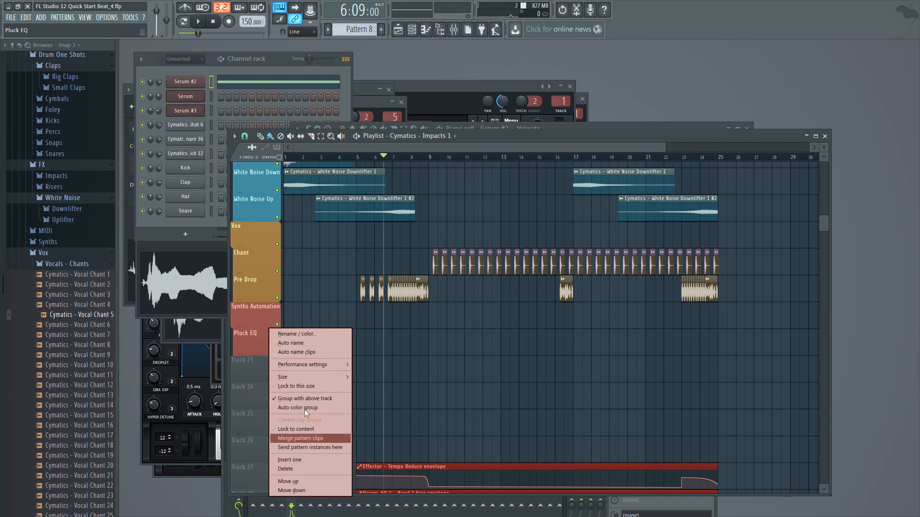
pyautogui.click(292, 460)
pyautogui.rightClick(263, 346)
pyautogui.click(286, 334)
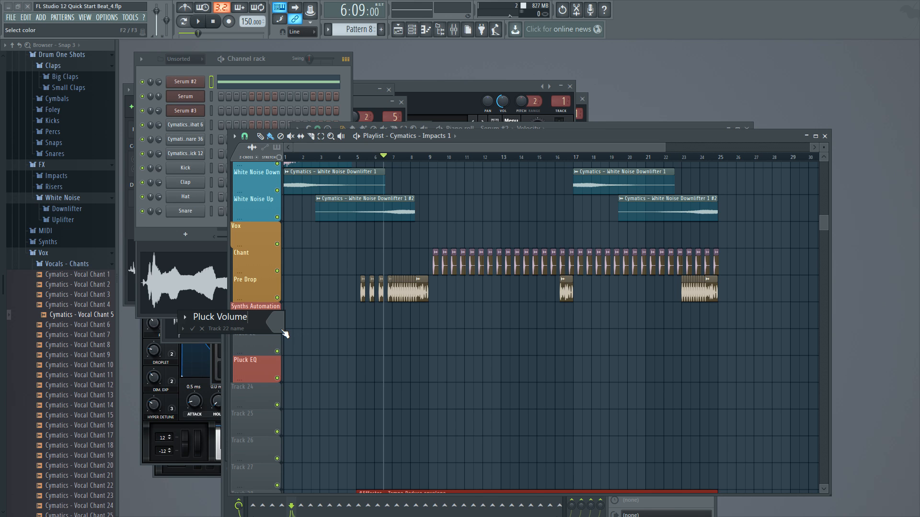
pyautogui.click(272, 326)
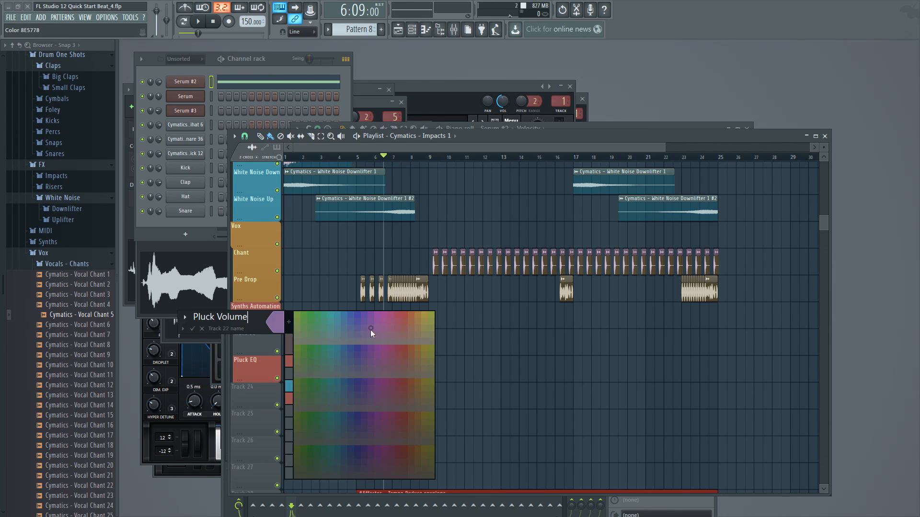
pyautogui.click(403, 324)
pyautogui.press('Return')
# Step: Insert a track directly above Pluck Volume, name it Pluck Reverb and colour it red
pyautogui.rightClick(283, 335)
pyautogui.click(292, 457)
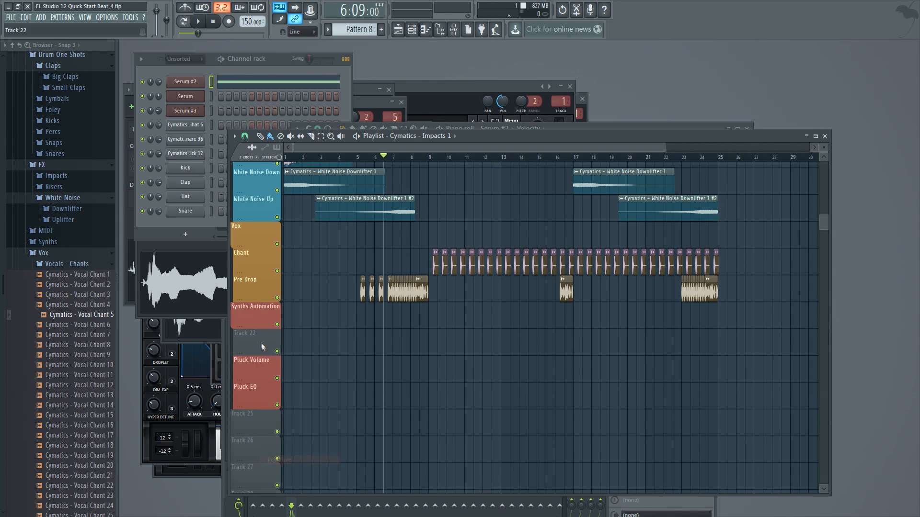
pyautogui.rightClick(261, 344)
pyautogui.click(278, 335)
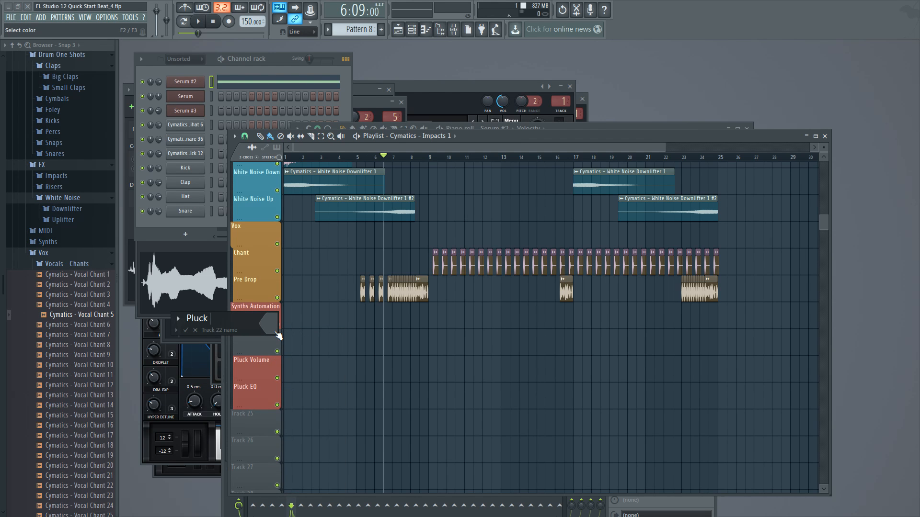
pyautogui.click(275, 333)
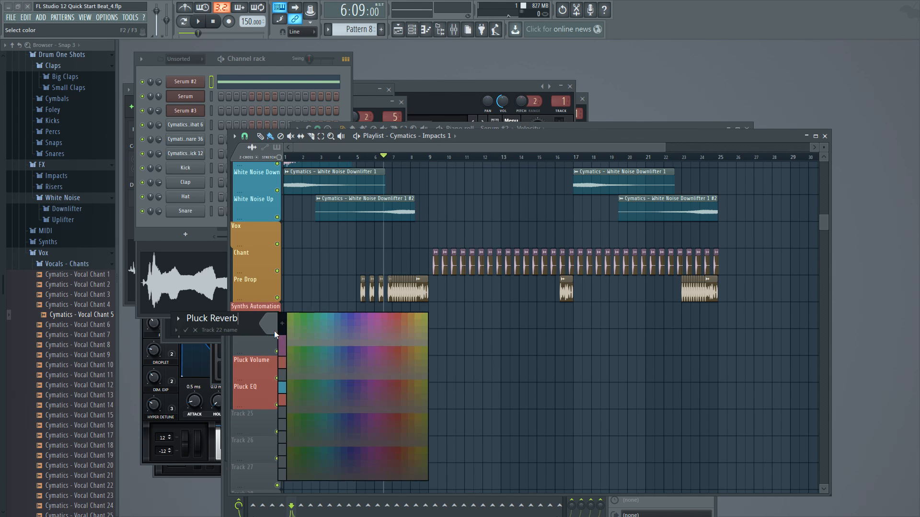
pyautogui.click(400, 321)
# Step: Move the pluck's EQ, reverb and volume envelope clips together up to the three empty tracks directly below Pluck EQ
pyautogui.scroll(-5, 395, 336)
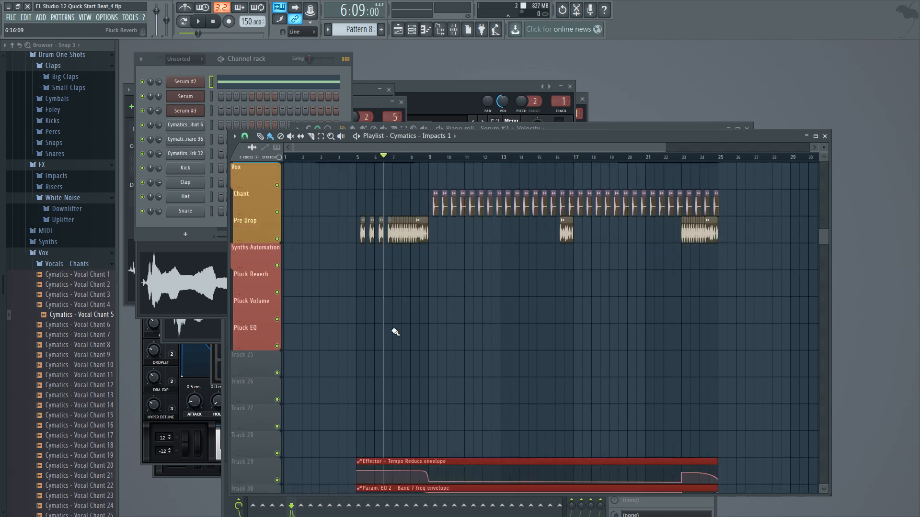
pyautogui.scroll(-4, 394, 332)
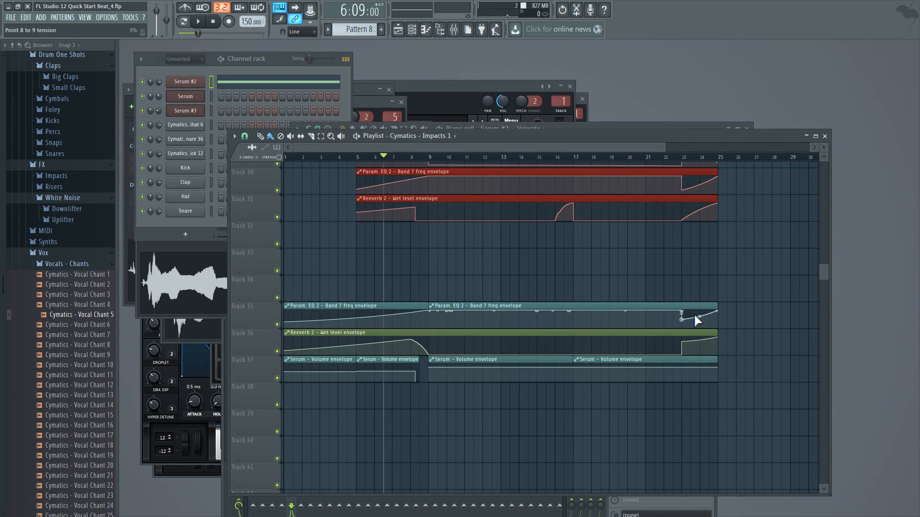
pyautogui.moveTo(743, 321); pyautogui.dragTo(550, 305)
pyautogui.moveTo(670, 410); pyautogui.dragTo(247, 282)
pyautogui.rightClick(441, 242)
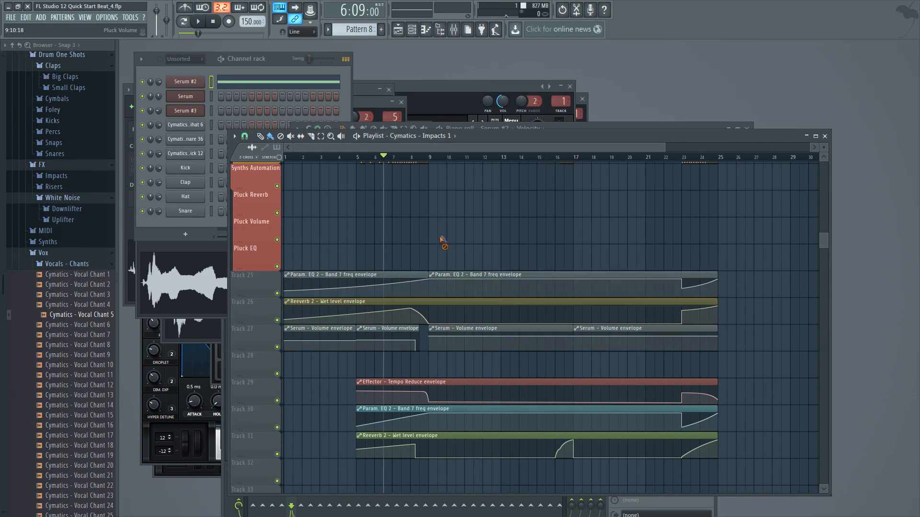
# Step: Place the Band 7 freq clips on Pluck EQ, the Reeverb 2 wet level clip on Pluck Reverb and the Serum volume clips on Pluck Volume
pyautogui.moveTo(762, 286); pyautogui.dragTo(308, 250)
pyautogui.moveTo(755, 313); pyautogui.dragTo(268, 189)
pyautogui.moveTo(777, 350); pyautogui.dragTo(296, 222)
pyautogui.click(378, 307)
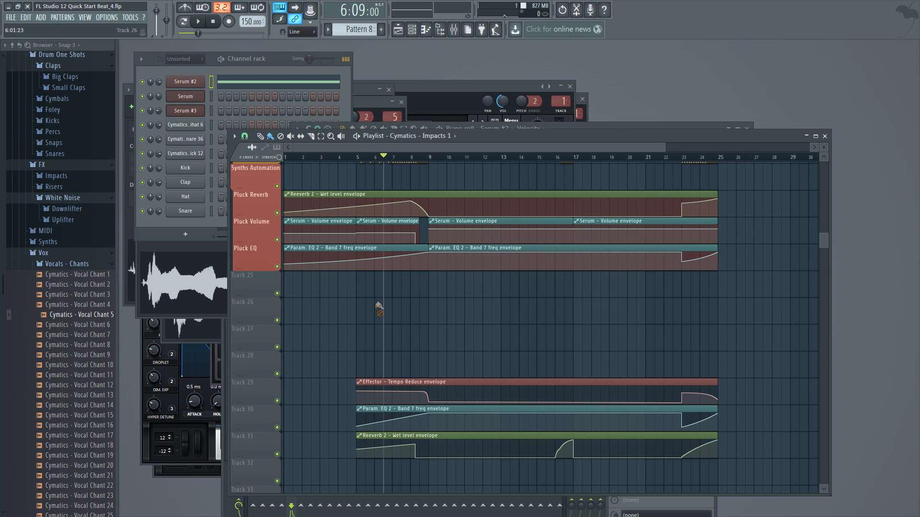
pyautogui.click(360, 220)
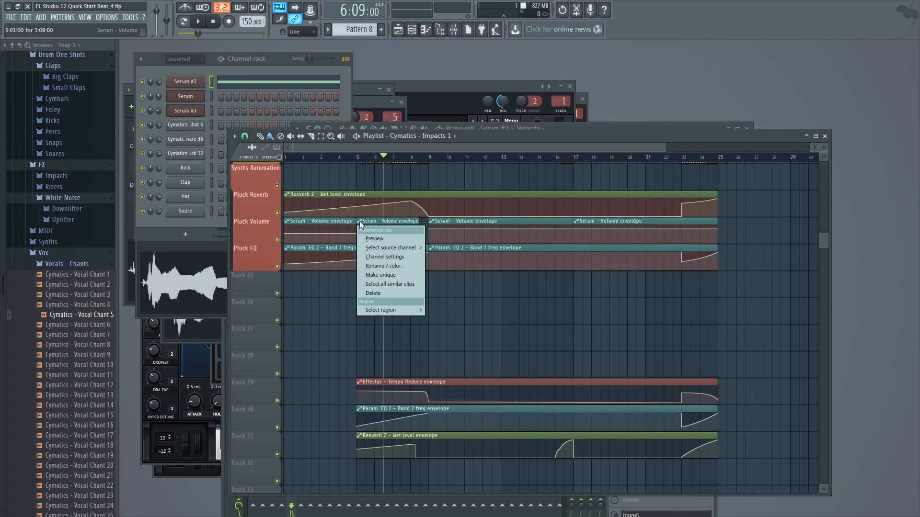
pyautogui.click(381, 275)
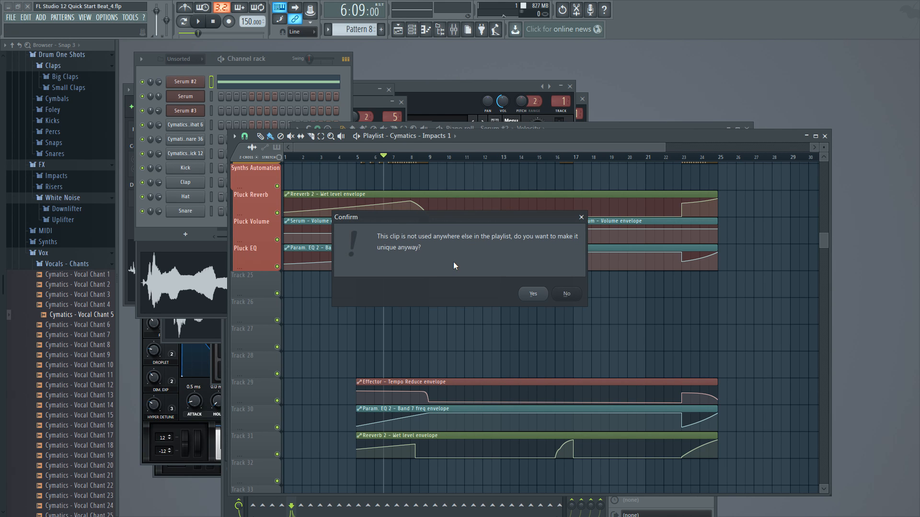
pyautogui.click(567, 293)
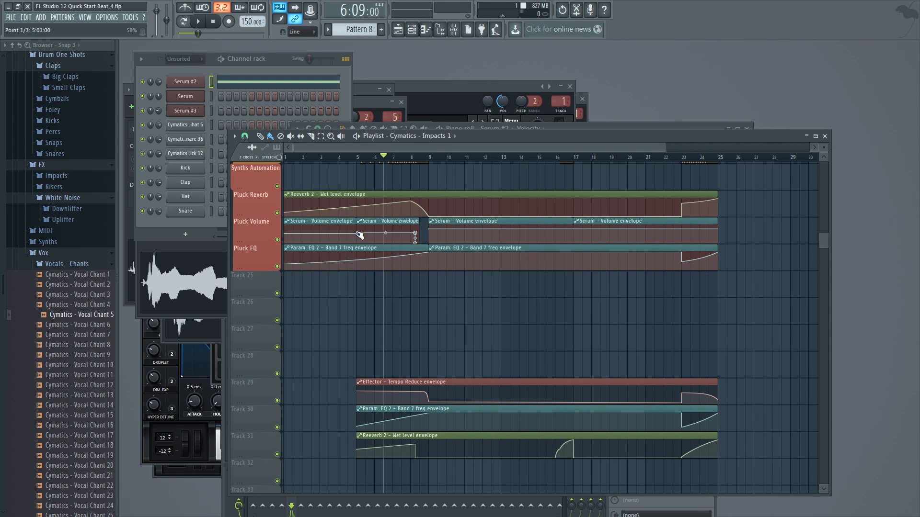
pyautogui.moveTo(360, 234); pyautogui.dragTo(360, 235)
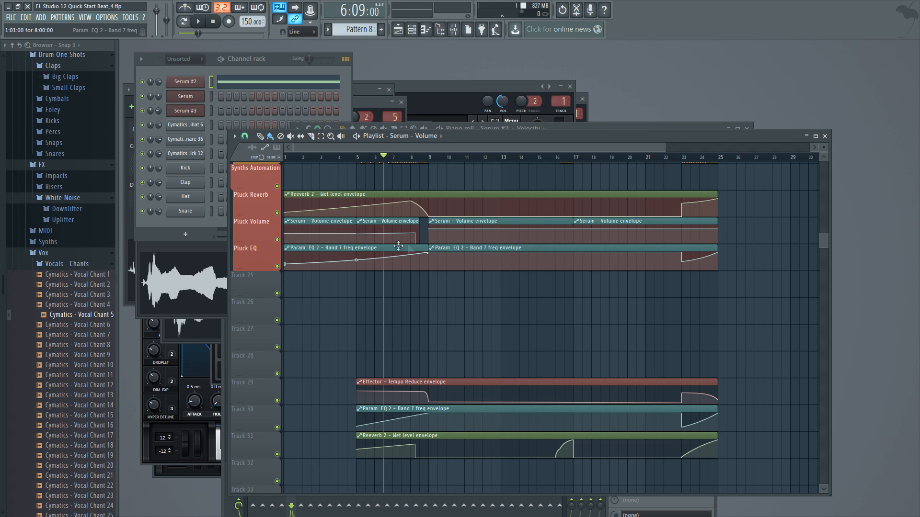
pyautogui.moveTo(359, 235); pyautogui.dragTo(357, 235)
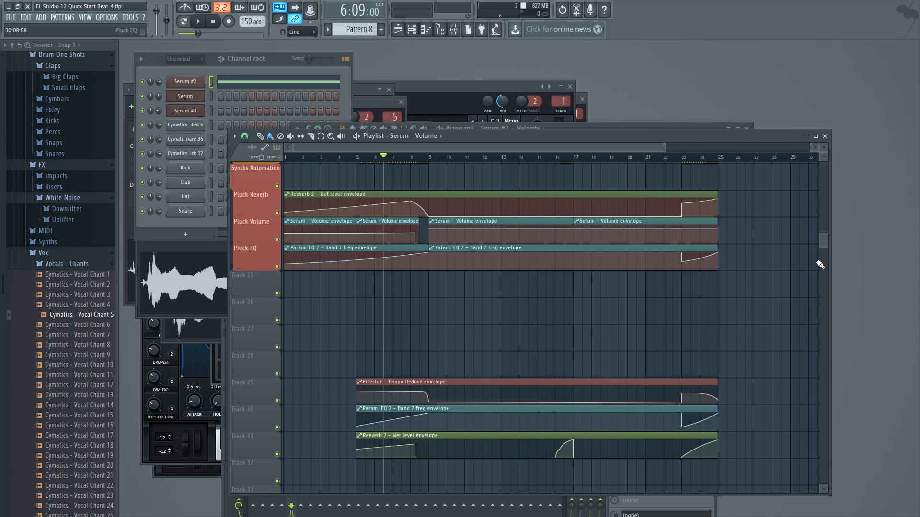
# Step: Name the empty track below Pluck EQ Vox Automation and colour it orange like the Vox group
pyautogui.rightClick(245, 272)
pyautogui.click(264, 282)
pyautogui.write('V')
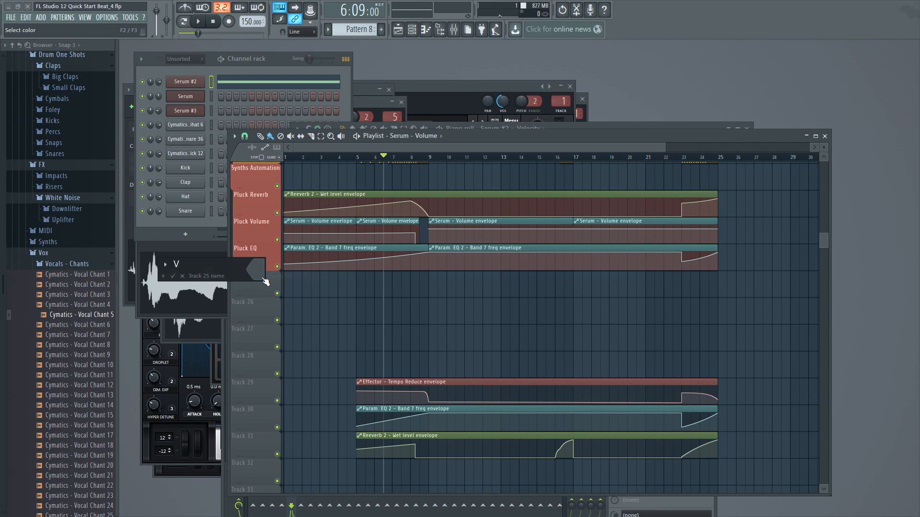
pyautogui.write('ox Auotomation')
pyautogui.click(260, 277)
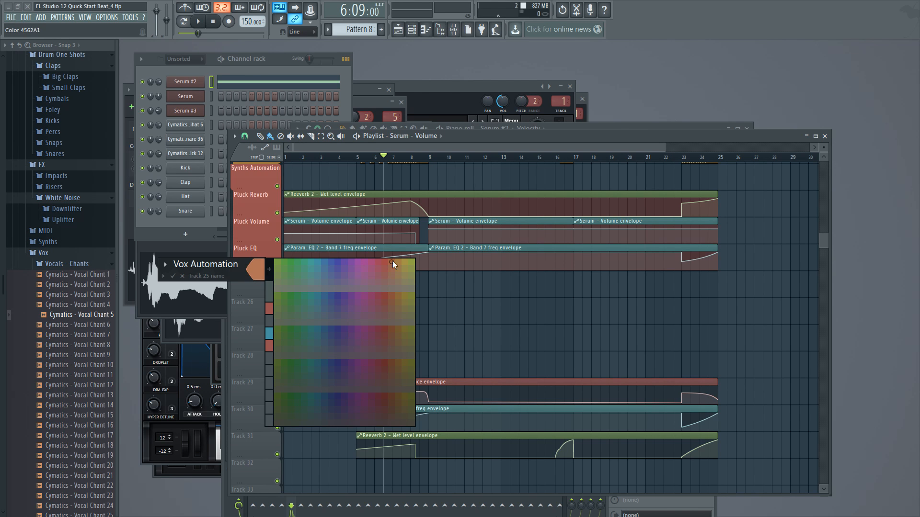
pyautogui.click(398, 263)
# Step: Name the track below Vox Automation Delay Tempo, colour it orange and group it with the track above
pyautogui.rightClick(265, 299)
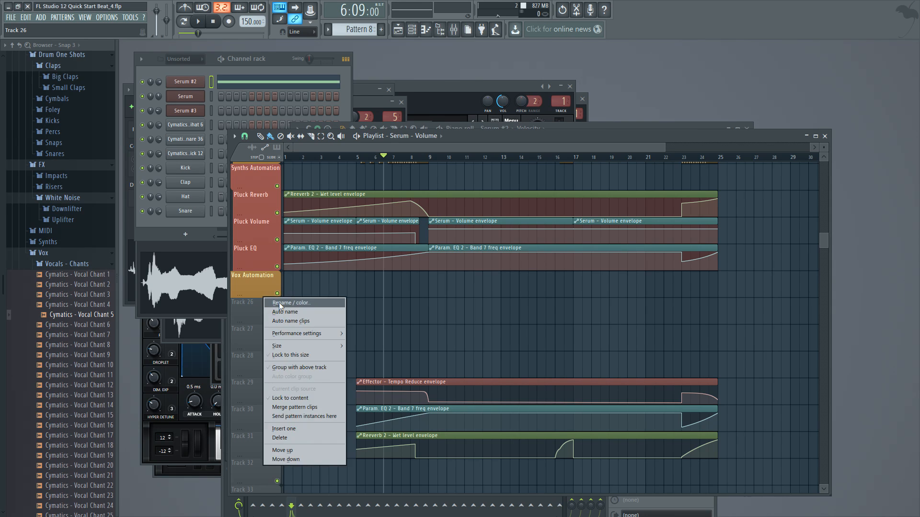
pyautogui.click(280, 303)
pyautogui.write('Te')
pyautogui.press('BackSpace')
pyautogui.press('BackSpace')
pyautogui.write('Tempo Delay')
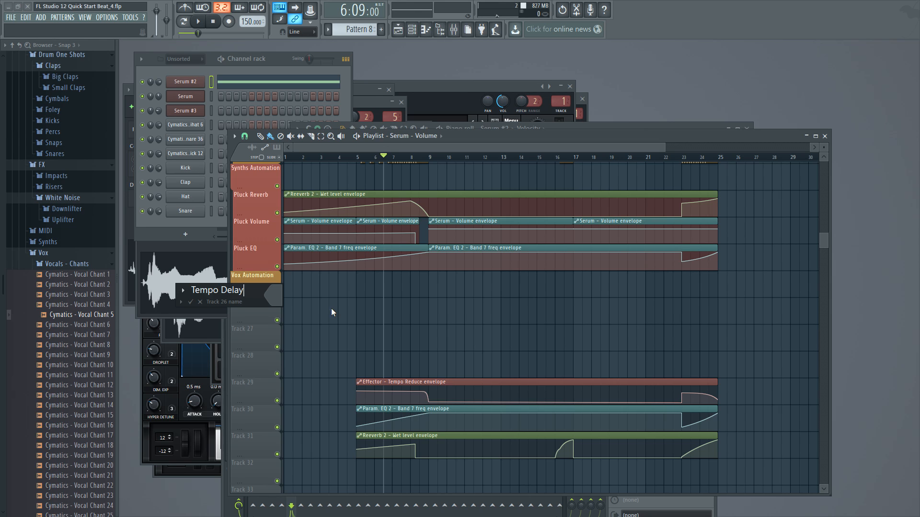
pyautogui.click(274, 295)
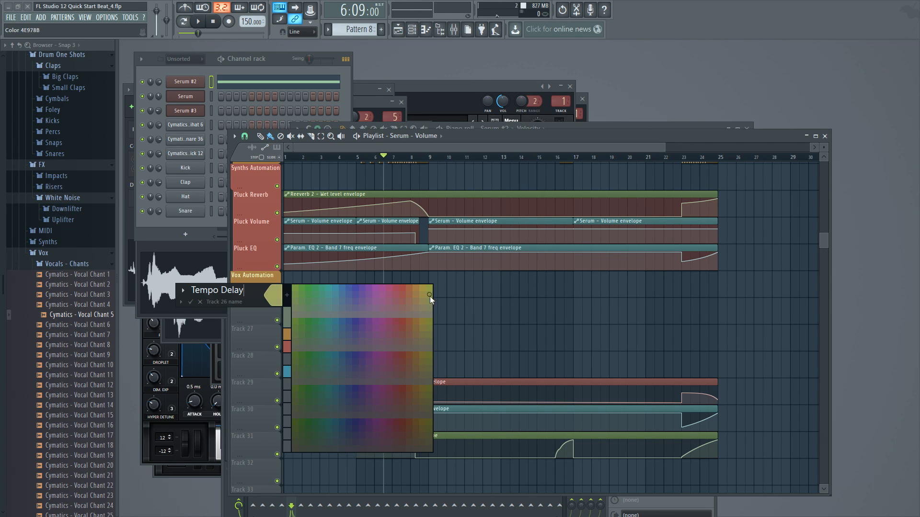
pyautogui.hotkey('ctrl', 'a')
pyautogui.write('Delay Tempo')
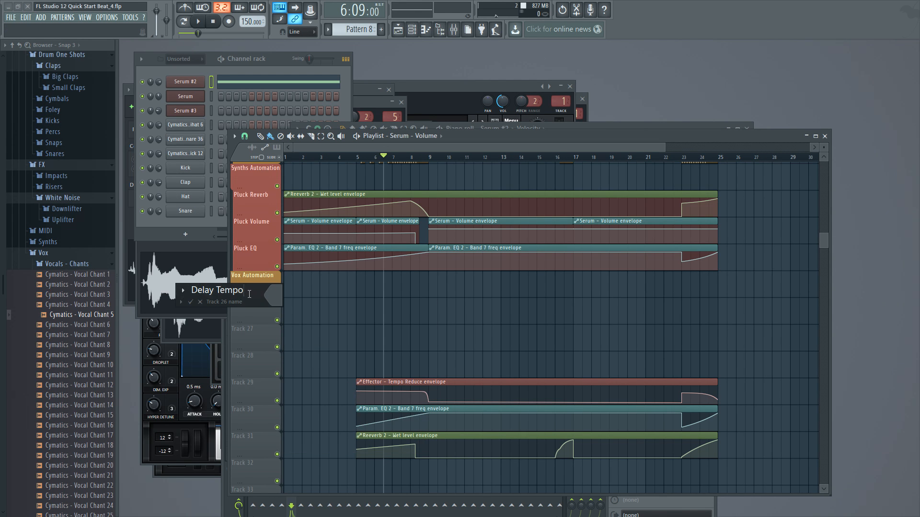
pyautogui.click(286, 299)
pyautogui.click(413, 287)
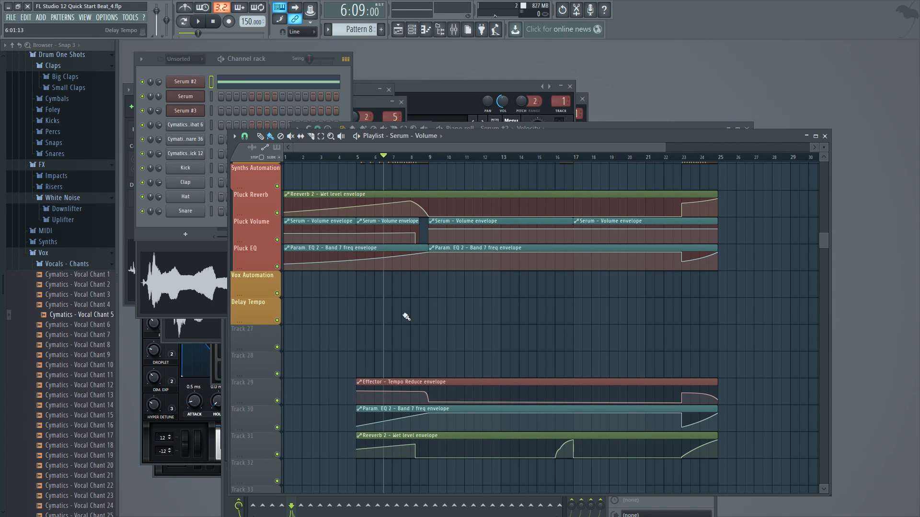
pyautogui.rightClick(250, 302)
pyautogui.click(300, 368)
# Step: Insert a track directly above Delay Tempo, name it Low Pass and colour it orange
pyautogui.rightClick(250, 302)
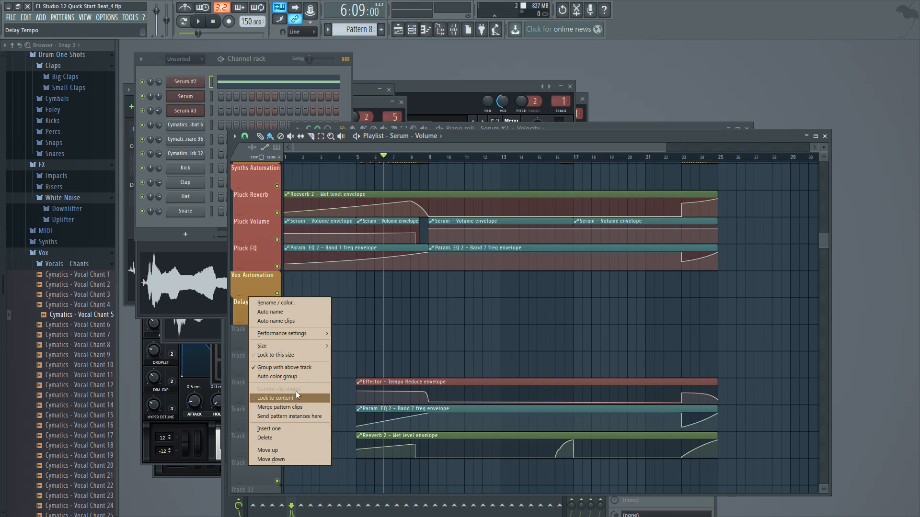
pyautogui.click(287, 428)
pyautogui.rightClick(251, 303)
pyautogui.click(276, 303)
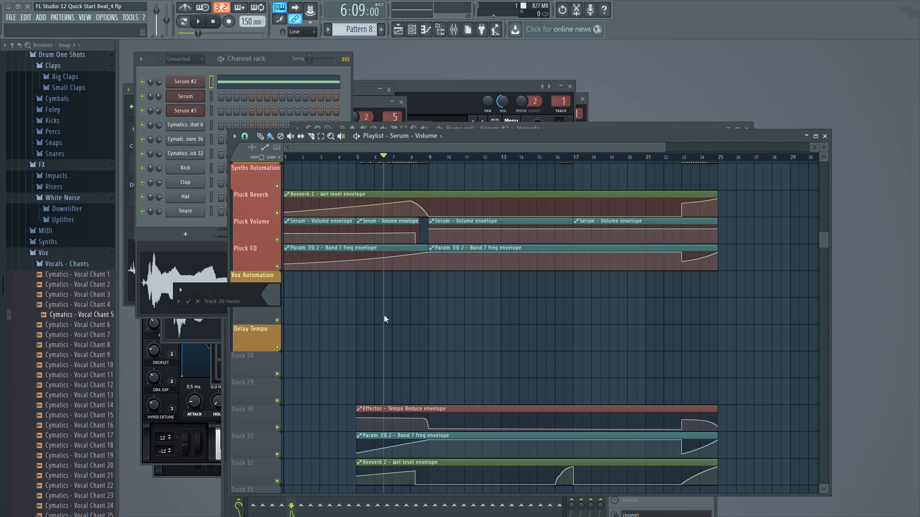
pyautogui.write('Low Pass')
pyautogui.click(277, 303)
pyautogui.click(412, 287)
pyautogui.press('Return')
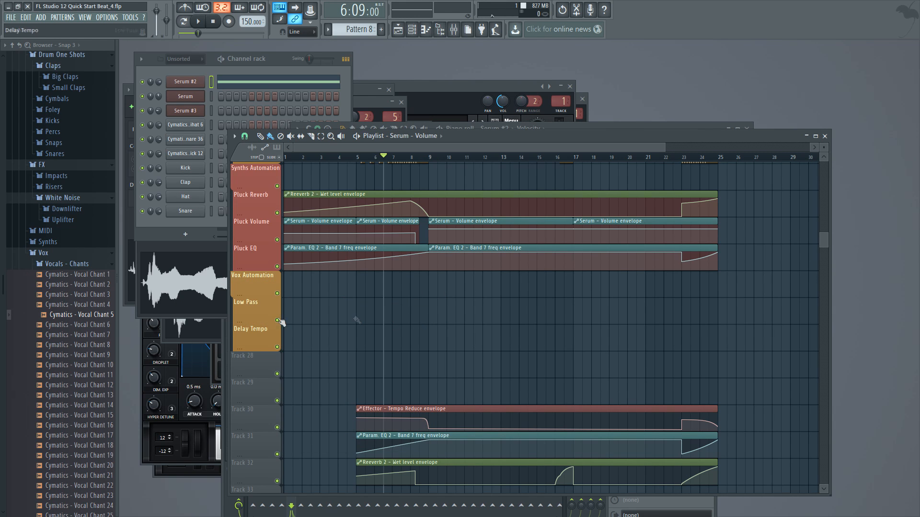
# Step: Insert a track directly below Vox Automation, name it Pre Drop Reverb and colour it orange
pyautogui.rightClick(258, 299)
pyautogui.click(286, 429)
pyautogui.rightClick(259, 298)
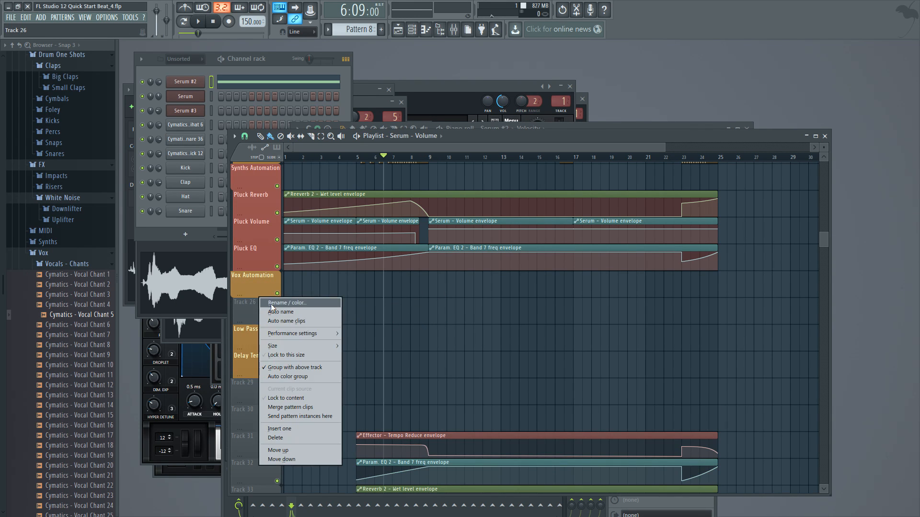
pyautogui.click(271, 304)
pyautogui.write('Reverb')
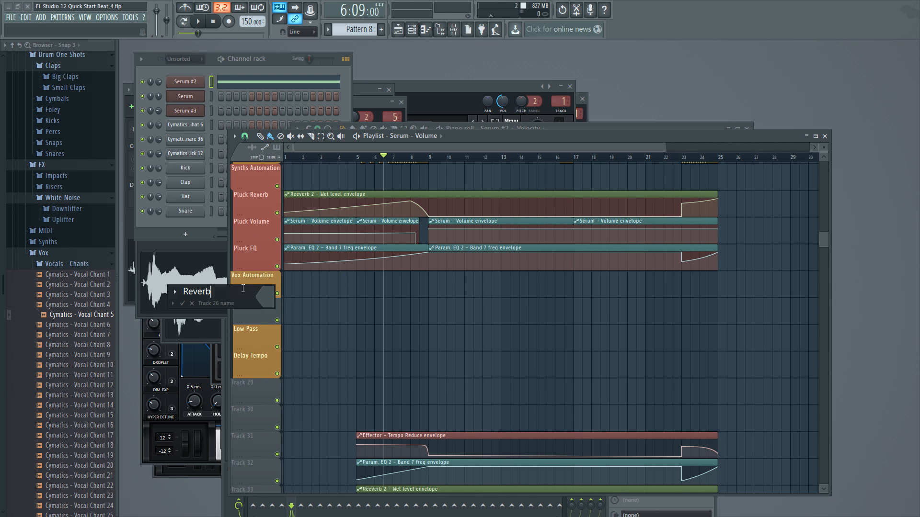
pyautogui.click(267, 297)
pyautogui.click(404, 288)
pyautogui.write('Pre Drop')
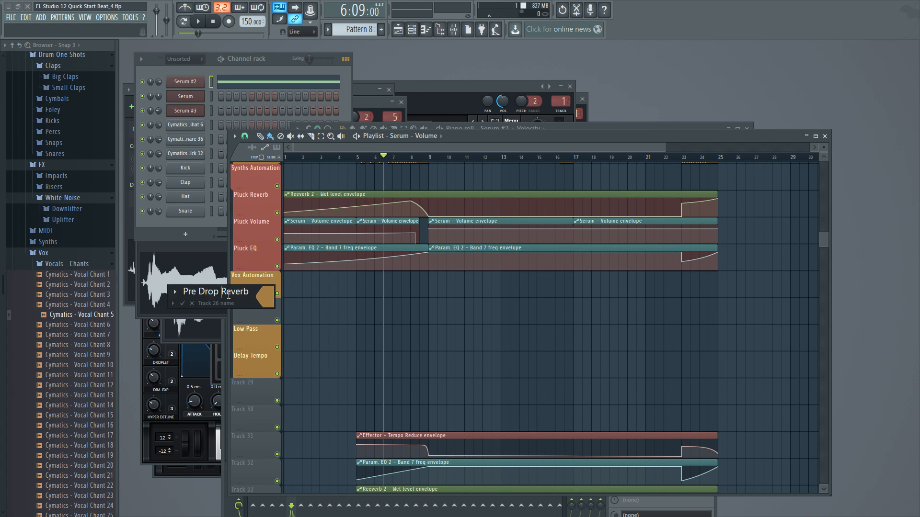
pyautogui.press('Return')
# Step: Rename the Low Pass track as Pre Drop Low Pass and the Delay Tempo track as Pre Drop Delay Tempo
pyautogui.rightClick(261, 324)
pyautogui.click(297, 330)
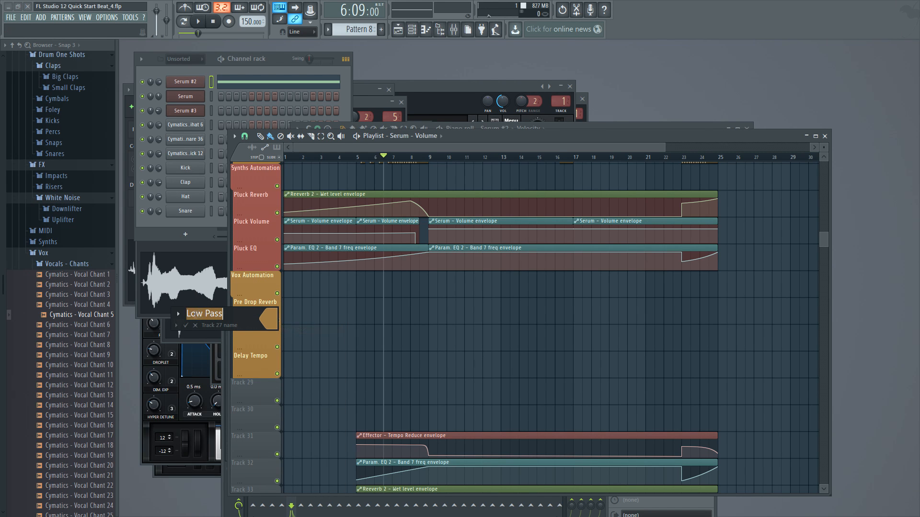
pyautogui.click(196, 314)
pyautogui.write('Pre Drop')
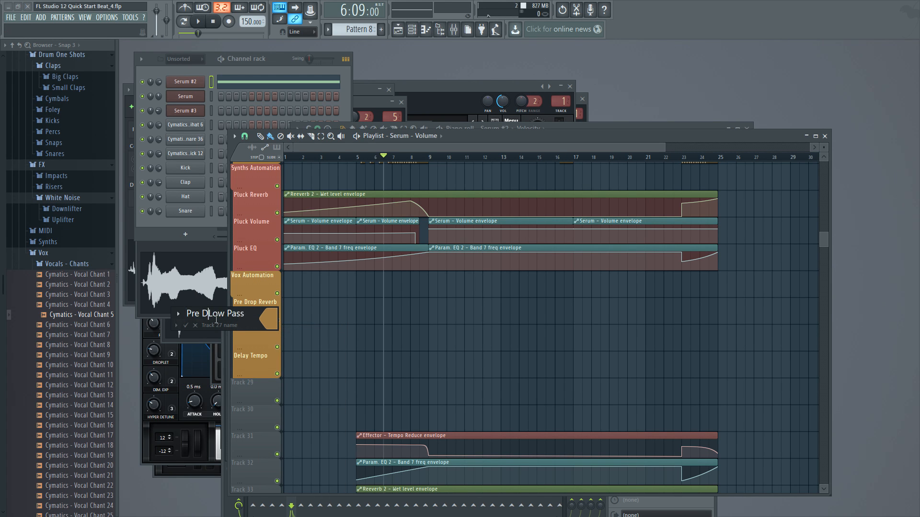
pyautogui.press('Return')
pyautogui.rightClick(242, 355)
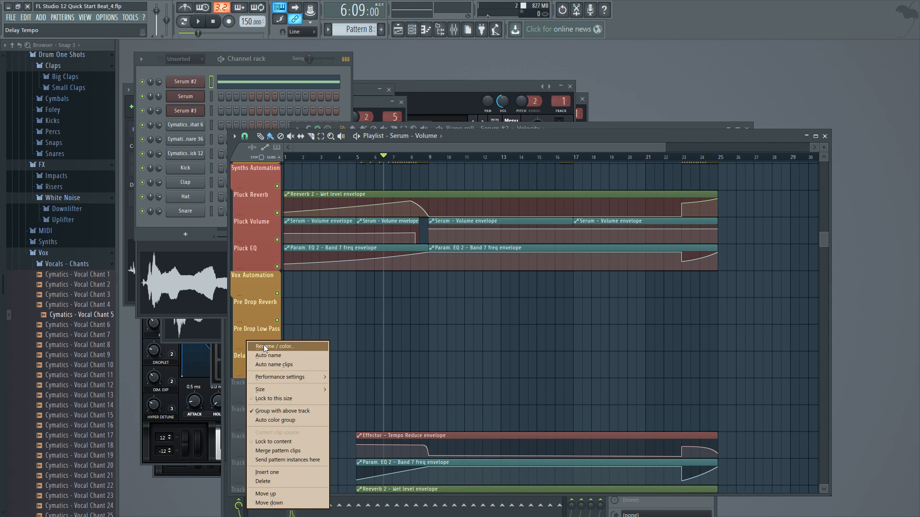
pyautogui.click(268, 348)
pyautogui.click(178, 332)
pyautogui.write('Pre Drop')
pyautogui.press('Return')
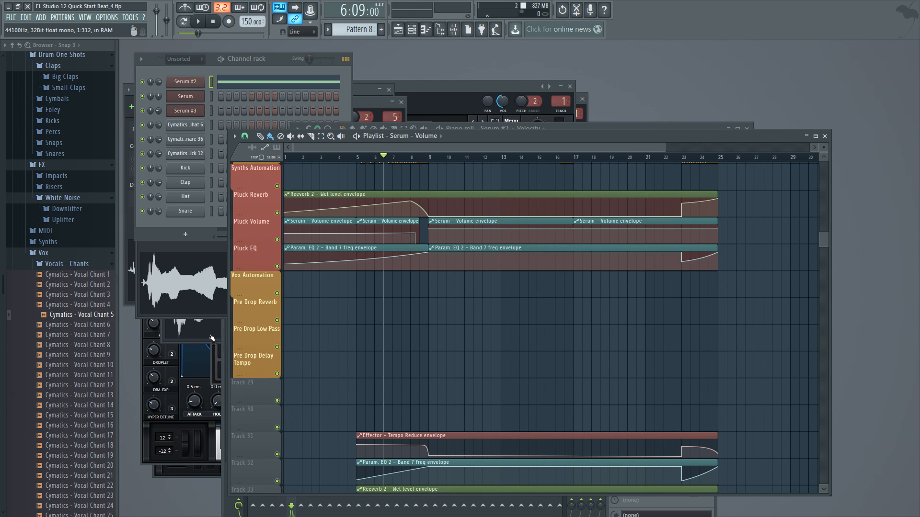
# Step: Rename the Pluck EQ track as Pluck Low Pass
pyautogui.rightClick(255, 258)
pyautogui.click(267, 245)
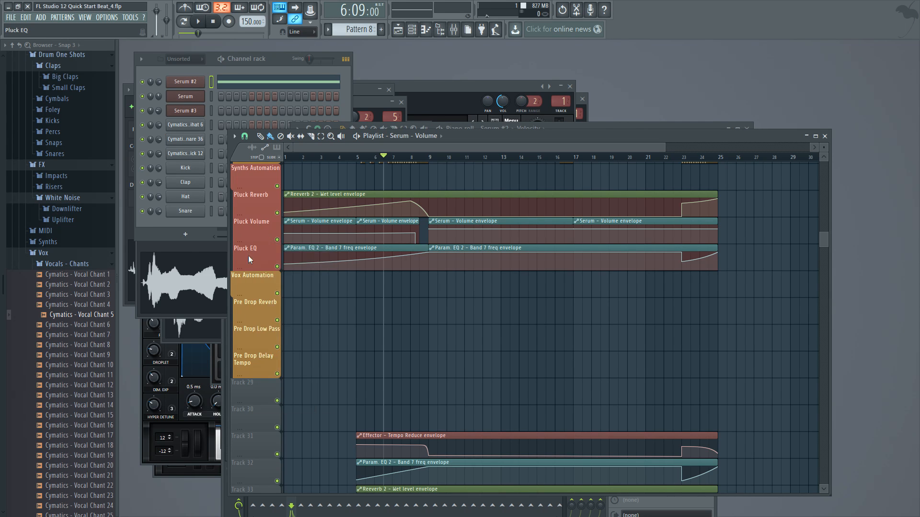
pyautogui.click(223, 243)
pyautogui.press('BackSpace')
pyautogui.press('BackSpace')
pyautogui.write('Low Pass')
pyautogui.press('Return')
# Step: Place the Reeverb 2 wet level, Band 7 freq and Effector Tempo Reduce envelopes on Pre Drop Reverb, Pre Drop Low Pass and Pre Drop Delay Tempo
pyautogui.scroll(-2, 442, 365)
pyautogui.moveTo(727, 379); pyautogui.dragTo(554, 486)
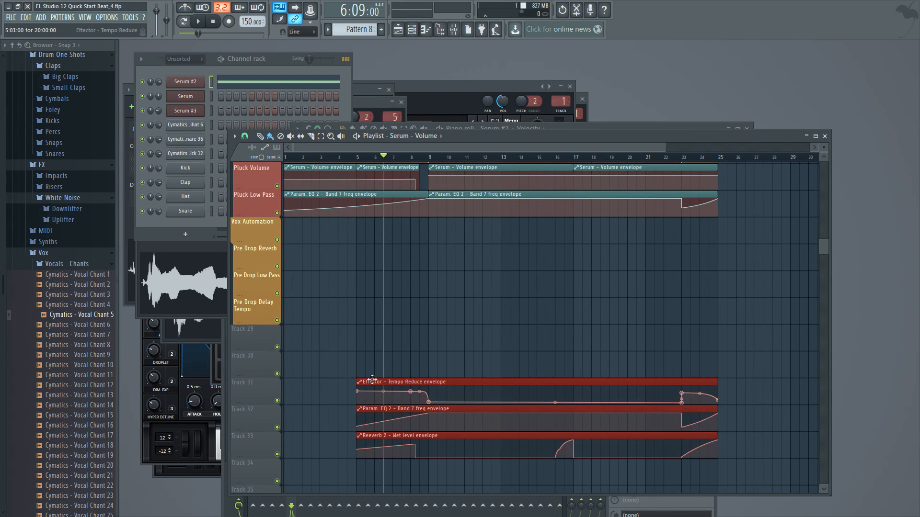
pyautogui.moveTo(375, 382); pyautogui.dragTo(372, 249)
pyautogui.click(336, 276)
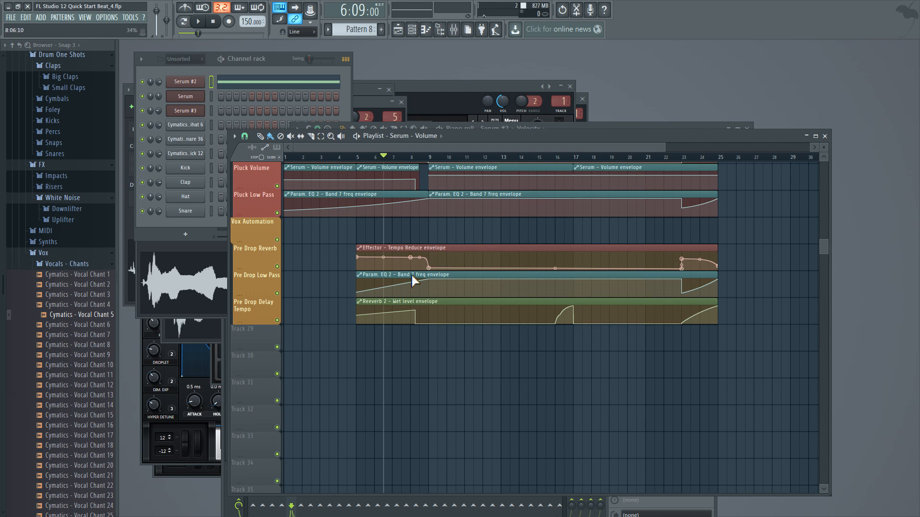
pyautogui.moveTo(412, 259); pyautogui.dragTo(412, 339)
pyautogui.moveTo(407, 302); pyautogui.dragTo(405, 249)
pyautogui.moveTo(393, 328); pyautogui.dragTo(392, 298)
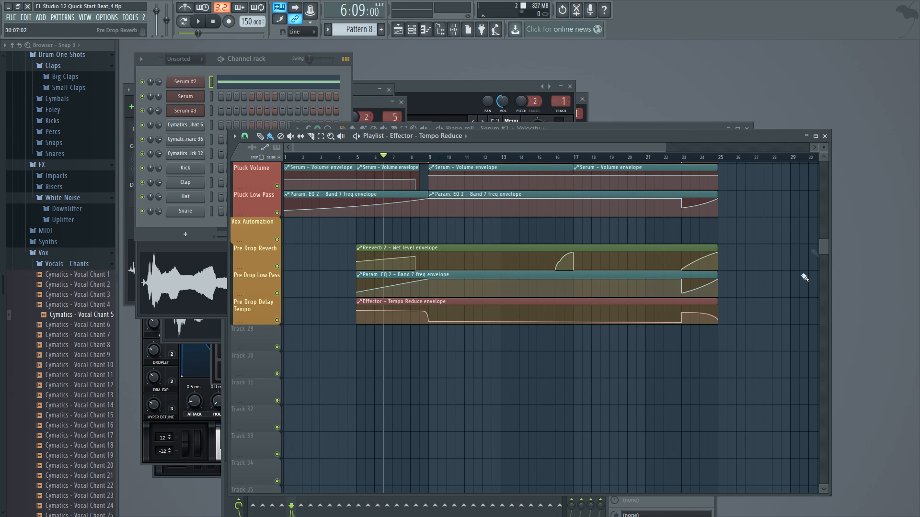
# Step: Save the project and review the organised playlist from the drum tracks to the automation groups
pyautogui.moveTo(664, 145); pyautogui.dragTo(796, 148)
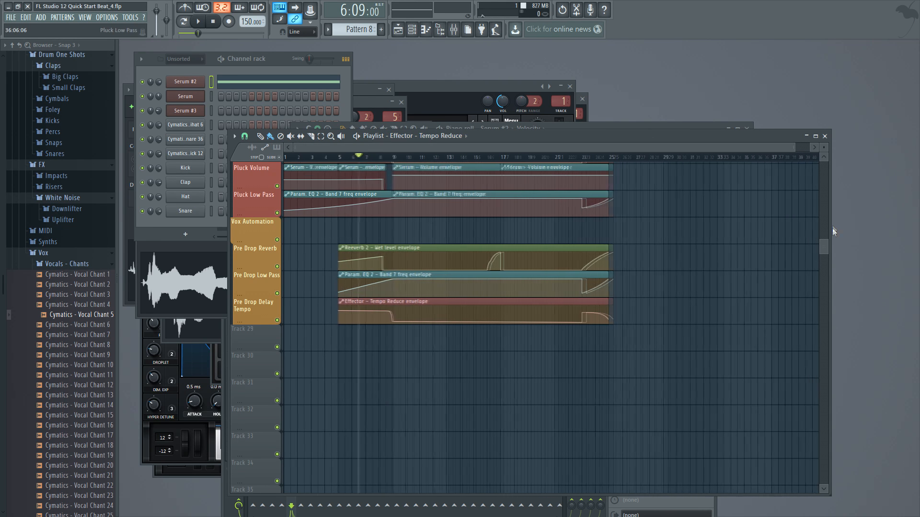
pyautogui.hotkey('ctrl', 's')
pyautogui.moveTo(820, 246); pyautogui.dragTo(804, 117)
pyautogui.moveTo(795, 147); pyautogui.dragTo(616, 148)
pyautogui.scroll(-3, 494, 221)
pyautogui.scroll(-8, 494, 221)
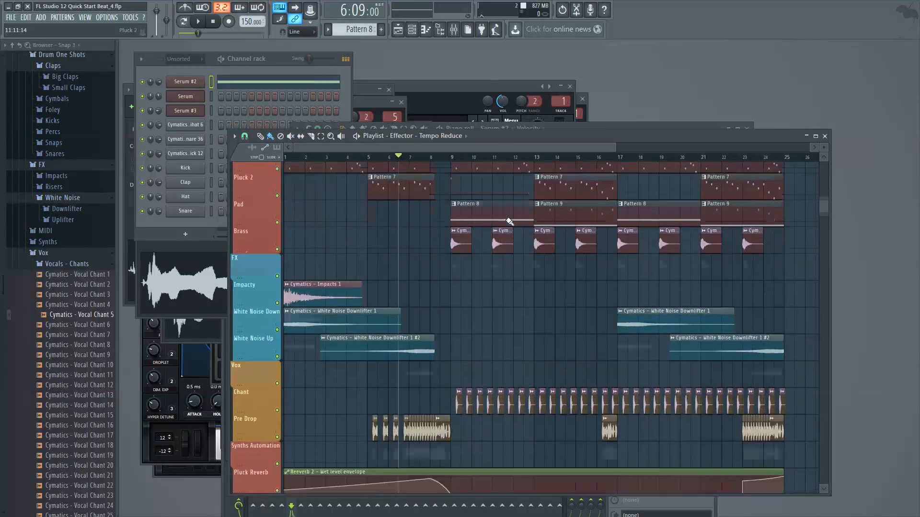
pyautogui.scroll(10, 523, 264)
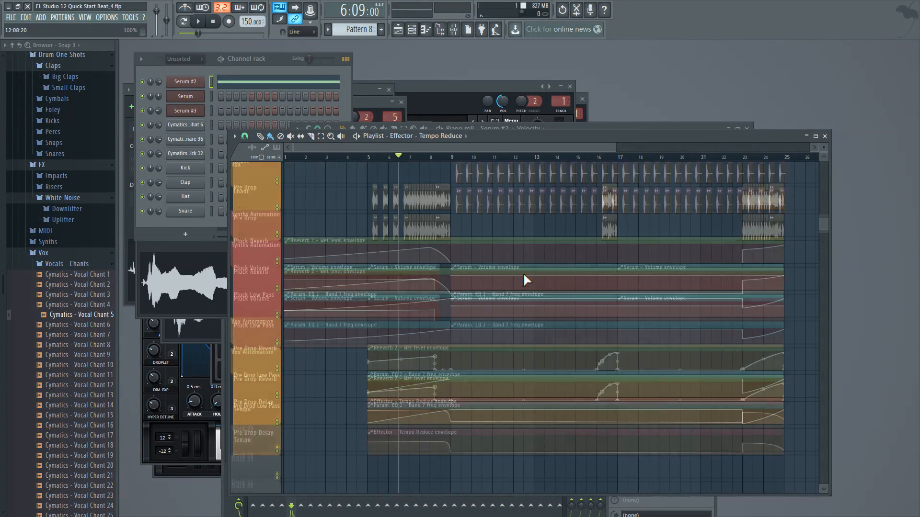
pyautogui.scroll(-1, 524, 268)
pyautogui.scroll(1, 525, 268)
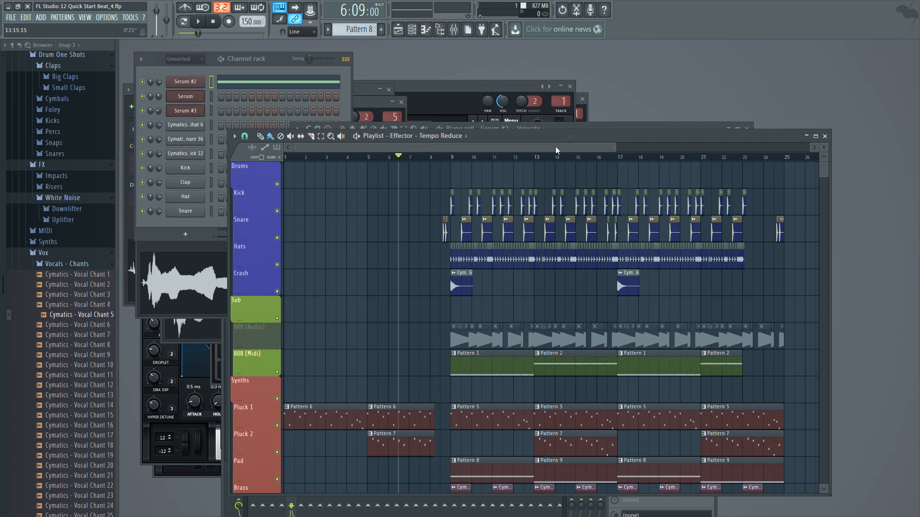
# Step: Open the mixer over the playlist and check the insert tracks from Serum to Vocal Chant 5
pyautogui.click(582, 126)
pyautogui.click(828, 137)
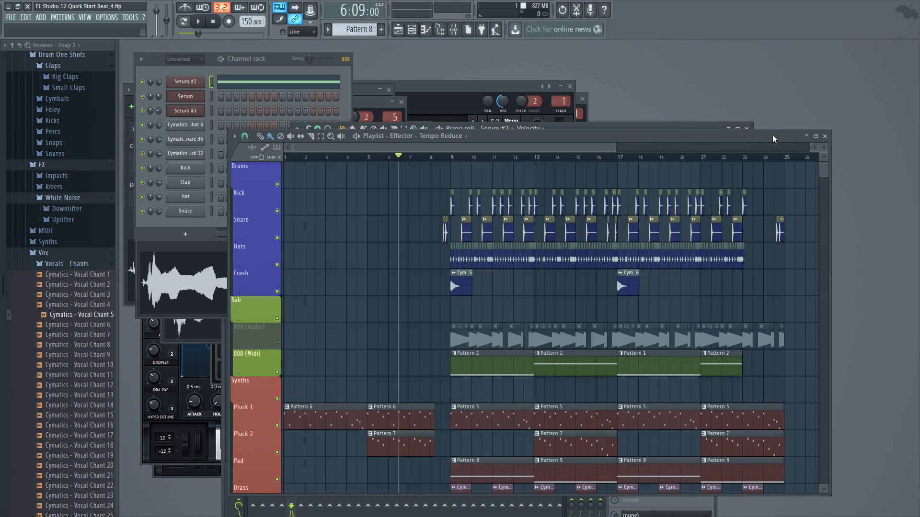
pyautogui.click(453, 30)
pyautogui.moveTo(340, 206); pyautogui.dragTo(435, 168)
pyautogui.click(395, 228)
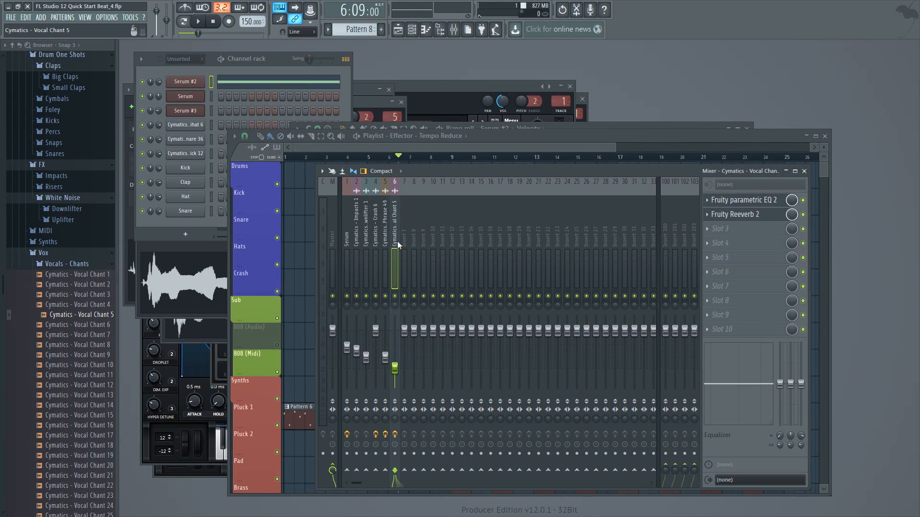
pyautogui.click(347, 242)
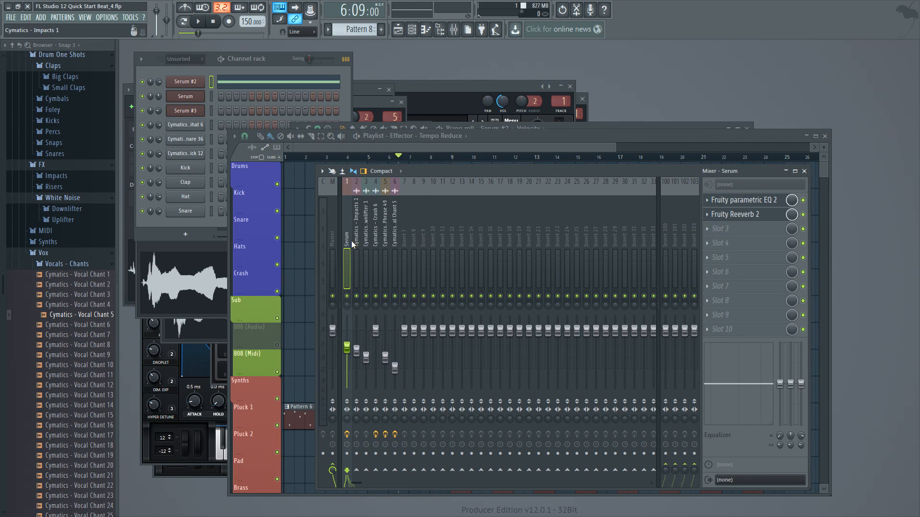
pyautogui.click(393, 243)
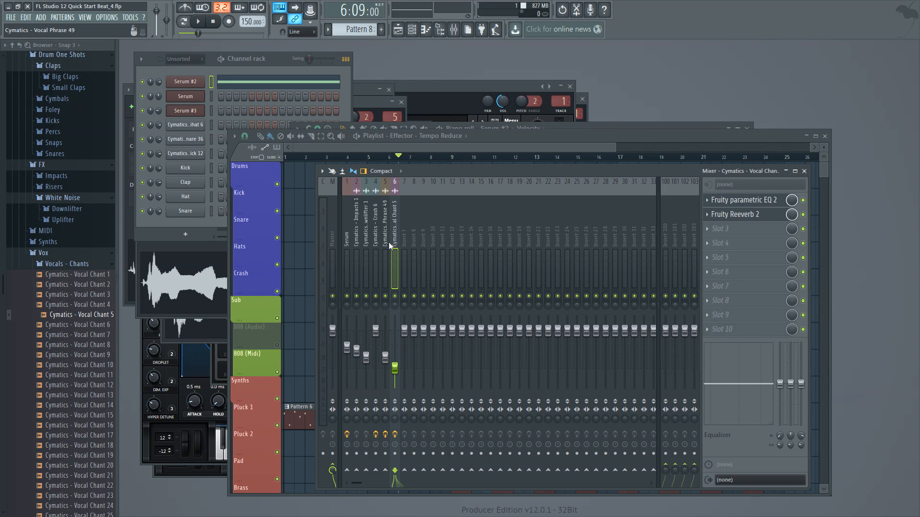
pyautogui.click(388, 243)
pyautogui.click(403, 244)
# Step: Move the Cymatics - Vocal Chant 5 mixer track to insert 25
pyautogui.click(396, 243)
pyautogui.hotkey('alt', 'Right')
pyautogui.hotkey('alt', 'Right')
pyautogui.hotkey('alt', 'Right')
pyautogui.hotkey('alt', 'Right')
pyautogui.hotkey('alt', 'Right')
pyautogui.hotkey('alt', 'Right')
pyautogui.hotkey('alt', 'Left')
pyautogui.hotkey('alt', 'Left')
pyautogui.hotkey('alt', 'Left')
pyautogui.hotkey('alt', 'Left')
pyautogui.hotkey('alt', 'Left')
pyautogui.hotkey('alt', 'Right')
pyautogui.hotkey('alt', 'Right')
pyautogui.hotkey('alt', 'Right')
pyautogui.hotkey('alt', 'Right')
pyautogui.hotkey('alt', 'Right')
pyautogui.hotkey('alt', 'Right')
pyautogui.hotkey('alt', 'Right')
pyautogui.hotkey('alt', 'Right')
pyautogui.hotkey('alt', 'Right')
pyautogui.hotkey('alt', 'Right')
pyautogui.hotkey('alt', 'Right')
pyautogui.hotkey('alt', 'Right')
pyautogui.hotkey('alt', 'Right')
pyautogui.hotkey('alt', 'Right')
pyautogui.hotkey('alt', 'Right')
pyautogui.hotkey('alt', 'Right')
pyautogui.hotkey('alt', 'Right')
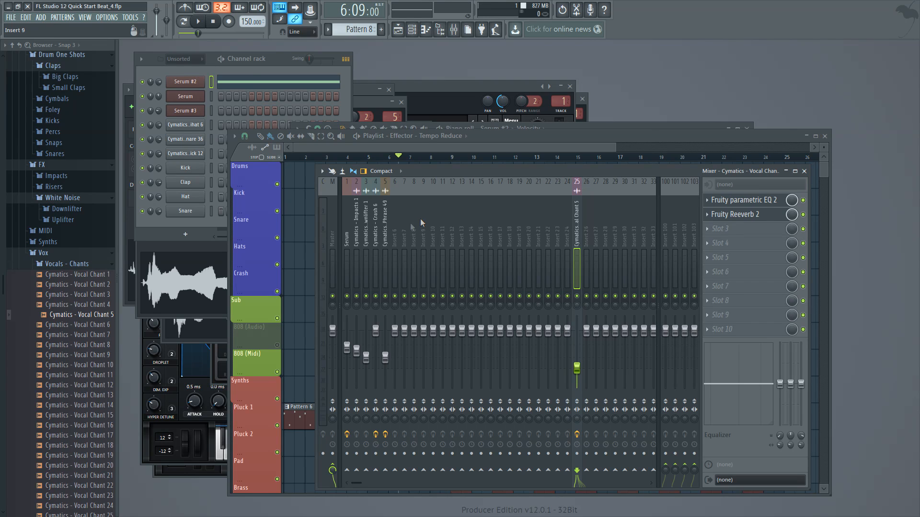
# Step: Move the Cymatics - Vocal Phrase 49 mixer track to insert 24, beside the Vocal Chant track
pyautogui.click(386, 246)
pyautogui.hotkey('alt', 'Right')
pyautogui.hotkey('alt', 'Right')
pyautogui.hotkey('alt', 'Right')
pyautogui.hotkey('alt', 'Right')
pyautogui.hotkey('alt', 'Right')
pyautogui.hotkey('alt', 'Right')
pyautogui.hotkey('alt', 'Right')
pyautogui.hotkey('alt', 'Right')
pyautogui.hotkey('alt', 'Right')
pyautogui.hotkey('alt', 'Right')
pyautogui.hotkey('alt', 'Right')
pyautogui.hotkey('alt', 'Right')
pyautogui.hotkey('alt', 'Right')
pyautogui.hotkey('alt', 'Right')
pyautogui.hotkey('alt', 'Right')
pyautogui.hotkey('alt', 'Right')
pyautogui.hotkey('alt', 'Right')
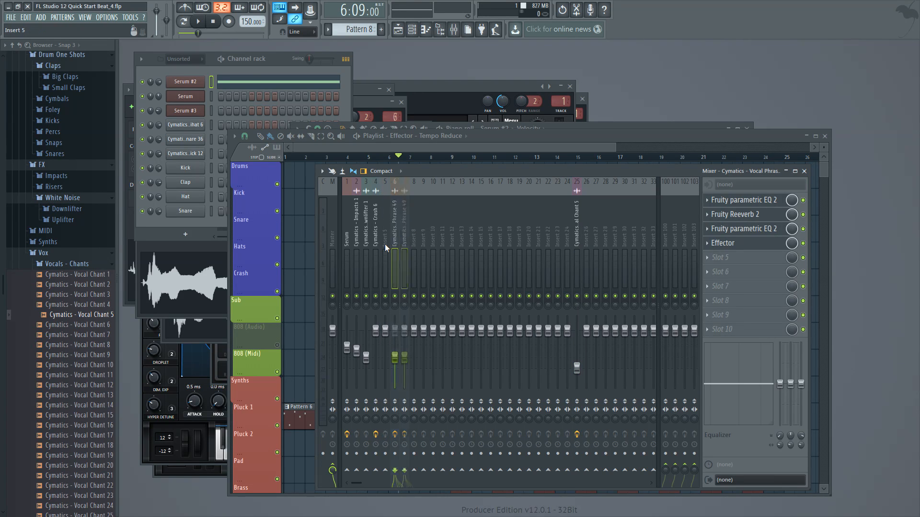
pyautogui.hotkey('alt', 'Right')
pyautogui.hotkey('alt', 'Right')
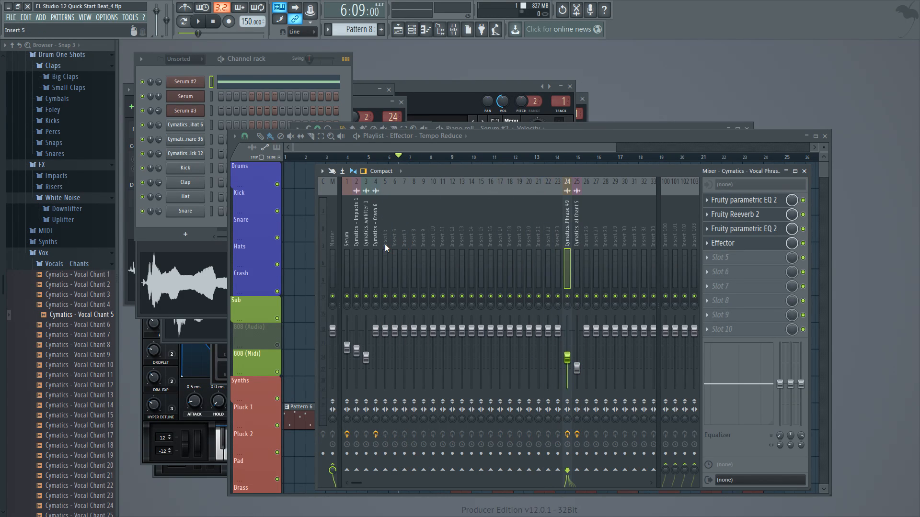
# Step: Move the Cymatics - Crash 6 mixer track to insert 23, beside the Vocal Phrase track
pyautogui.click(375, 248)
pyautogui.hotkey('alt', 'Right')
pyautogui.hotkey('alt', 'Right')
pyautogui.hotkey('alt', 'Right')
pyautogui.hotkey('alt', 'Right')
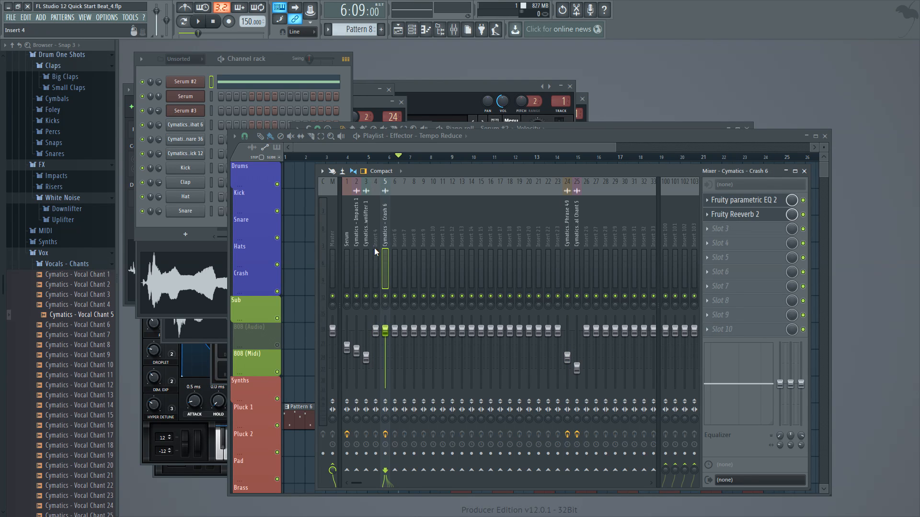
pyautogui.hotkey('alt', 'Right')
pyautogui.hotkey('alt', 'Right')
pyautogui.hotkey('alt', 'Right')
pyautogui.hotkey('alt', 'Right')
pyautogui.hotkey('alt', 'Right')
pyautogui.hotkey('alt', 'Right')
pyautogui.hotkey('alt', 'Right')
pyautogui.hotkey('alt', 'Right')
pyautogui.hotkey('alt', 'Right')
pyautogui.hotkey('alt', 'Right')
pyautogui.hotkey('alt', 'Right')
pyautogui.hotkey('alt', 'Right')
pyautogui.hotkey('alt', 'Right')
pyautogui.hotkey('alt', 'Right')
pyautogui.hotkey('alt', 'Right')
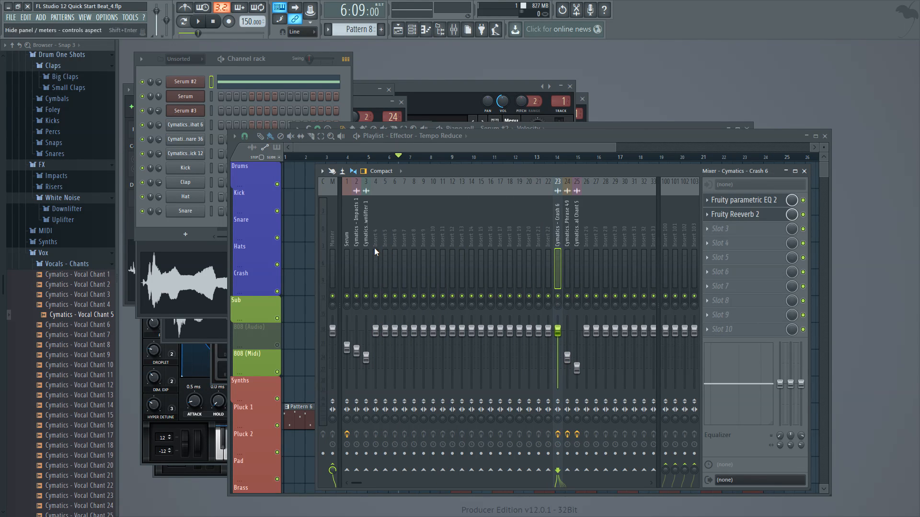
# Step: Move the Cymatics - White Noise Downlifter 1 mixer track to insert 22, beside the Crash track
pyautogui.click(366, 244)
pyautogui.hotkey('alt', 'Right')
pyautogui.hotkey('alt', 'Right')
pyautogui.hotkey('alt', 'Right')
pyautogui.hotkey('alt', 'Right')
pyautogui.hotkey('alt', 'Right')
pyautogui.hotkey('alt', 'Right')
pyautogui.hotkey('alt', 'Right')
pyautogui.hotkey('alt', 'Right')
pyautogui.hotkey('alt', 'Right')
pyautogui.hotkey('alt', 'Right')
pyautogui.hotkey('alt', 'Right')
pyautogui.hotkey('alt', 'Right')
pyautogui.hotkey('alt', 'Right')
pyautogui.hotkey('alt', 'Right')
pyautogui.hotkey('alt', 'Right')
pyautogui.hotkey('alt', 'Right')
pyautogui.hotkey('alt', 'Right')
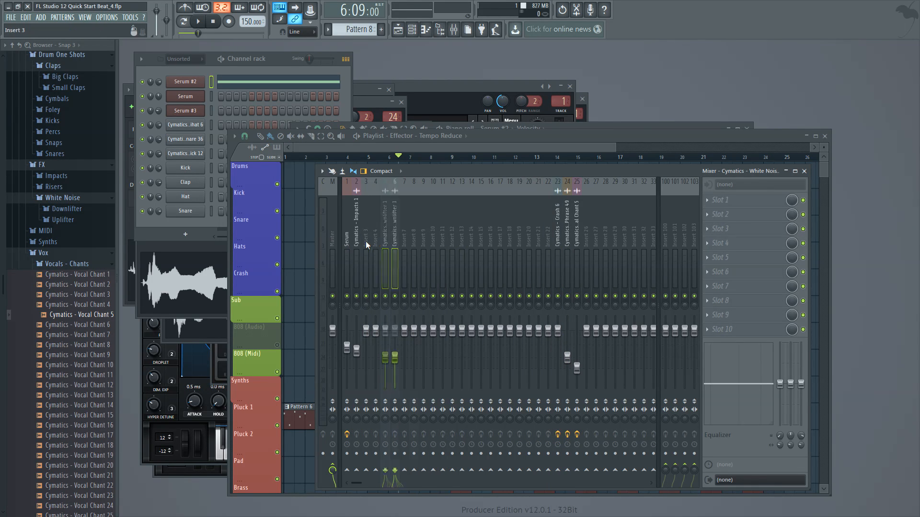
pyautogui.hotkey('alt', 'Right')
pyautogui.hotkey('alt', 'Right')
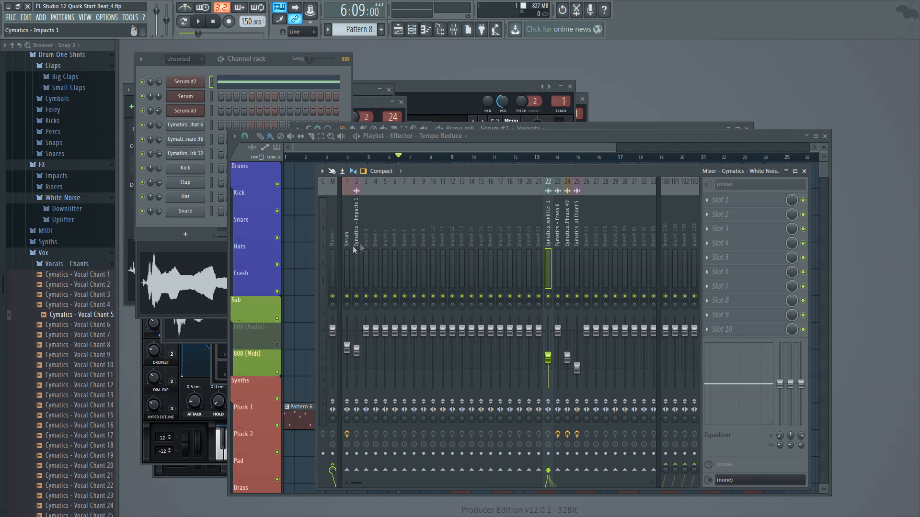
# Step: Move the Cymatics - Impacts 1 mixer track to insert 21, beside the White Noise Downlifter track
pyautogui.click(356, 245)
pyautogui.hotkey('alt', 'Right')
pyautogui.hotkey('alt', 'Right')
pyautogui.hotkey('alt', 'Right')
pyautogui.hotkey('alt', 'Right')
pyautogui.hotkey('alt', 'Right')
pyautogui.hotkey('alt', 'Right')
pyautogui.hotkey('alt', 'Right')
pyautogui.hotkey('alt', 'Right')
pyautogui.hotkey('alt', 'Right')
pyautogui.hotkey('alt', 'Right')
pyautogui.hotkey('alt', 'Right')
pyautogui.hotkey('alt', 'Right')
pyautogui.hotkey('alt', 'Right')
pyautogui.hotkey('alt', 'Right')
pyautogui.hotkey('alt', 'Right')
pyautogui.hotkey('alt', 'Right')
pyautogui.hotkey('alt', 'Right')
pyautogui.hotkey('alt', 'Right')
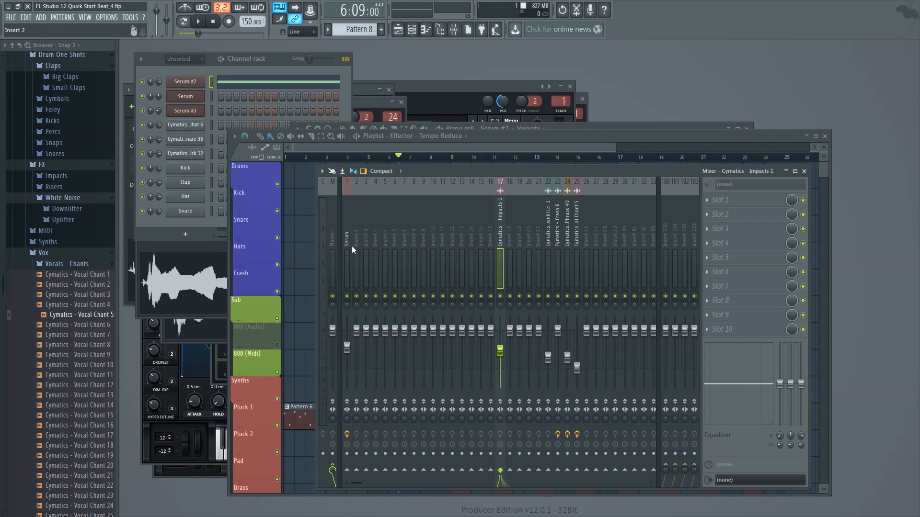
pyautogui.hotkey('alt', 'Right')
# Step: Move the Serum mixer track to insert 20, beside the Impacts track
pyautogui.click(349, 243)
pyautogui.hotkey('alt', 'Right')
pyautogui.hotkey('alt', 'Right')
pyautogui.hotkey('alt', 'Right')
pyautogui.hotkey('alt', 'Right')
pyautogui.hotkey('alt', 'Right')
pyautogui.hotkey('alt', 'Right')
pyautogui.hotkey('alt', 'Right')
pyautogui.hotkey('alt', 'Right')
pyautogui.hotkey('alt', 'Right')
pyautogui.hotkey('alt', 'Right')
pyautogui.hotkey('alt', 'Right')
pyautogui.hotkey('alt', 'Right')
pyautogui.hotkey('alt', 'Right')
pyautogui.hotkey('alt', 'Right')
pyautogui.hotkey('alt', 'Right')
pyautogui.hotkey('alt', 'Right')
pyautogui.hotkey('alt', 'Right')
pyautogui.hotkey('alt', 'Right')
pyautogui.hotkey('alt', 'Right')
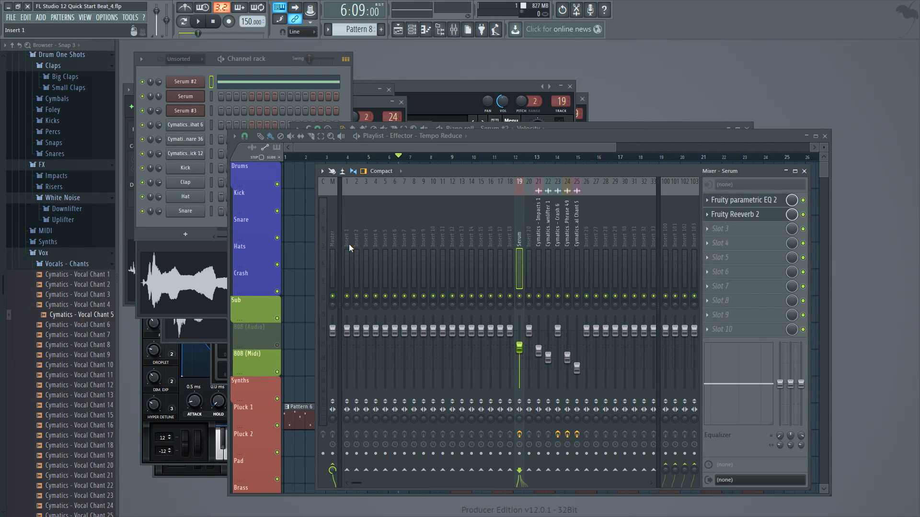
# Step: Rename mixer insert 1 as Drums BUS and colour it blue like the Drums playlist tracks
pyautogui.click(349, 243)
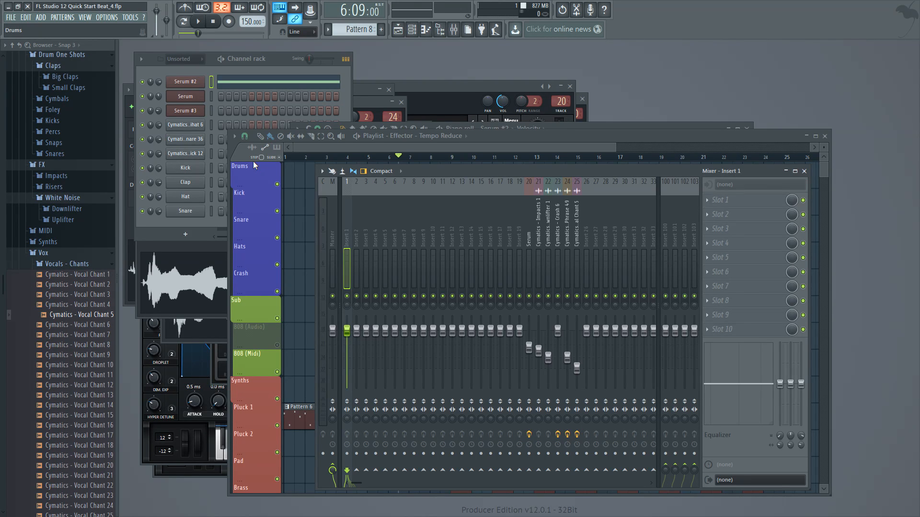
pyautogui.rightClick(347, 243)
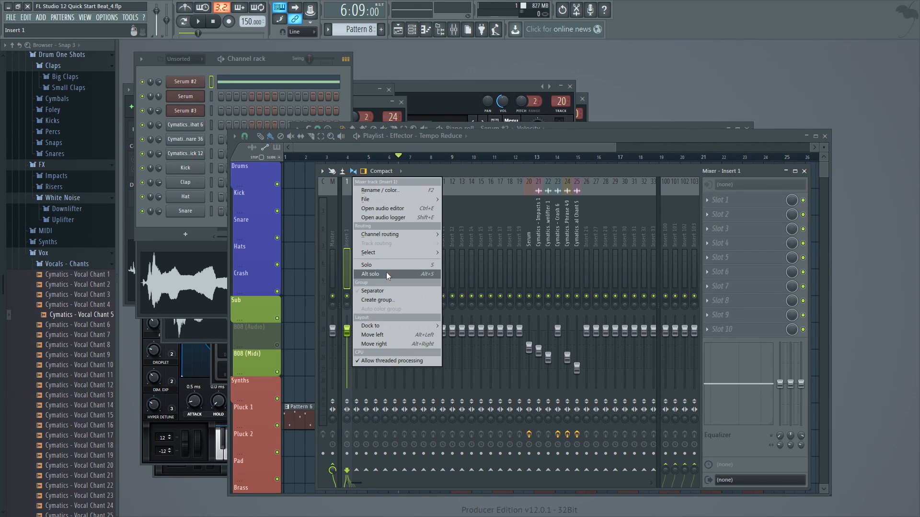
pyautogui.click(381, 191)
pyautogui.write('Drums BUS')
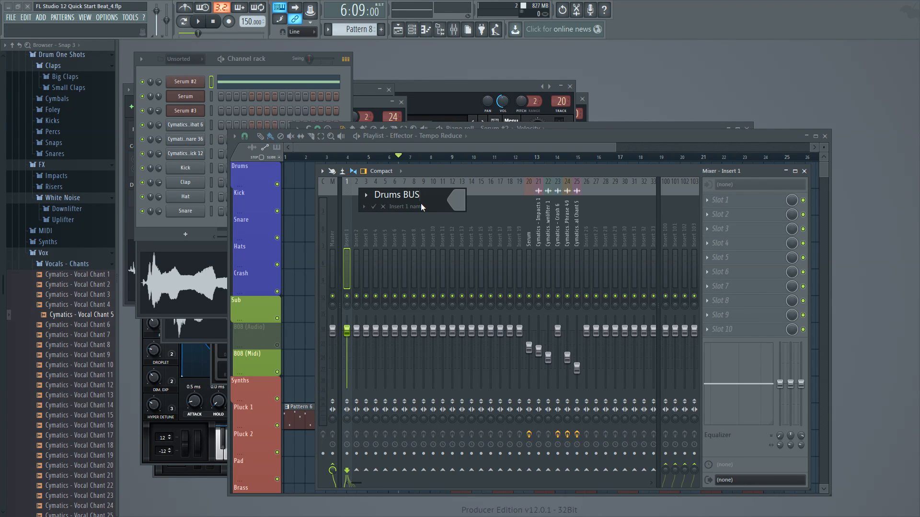
pyautogui.click(458, 201)
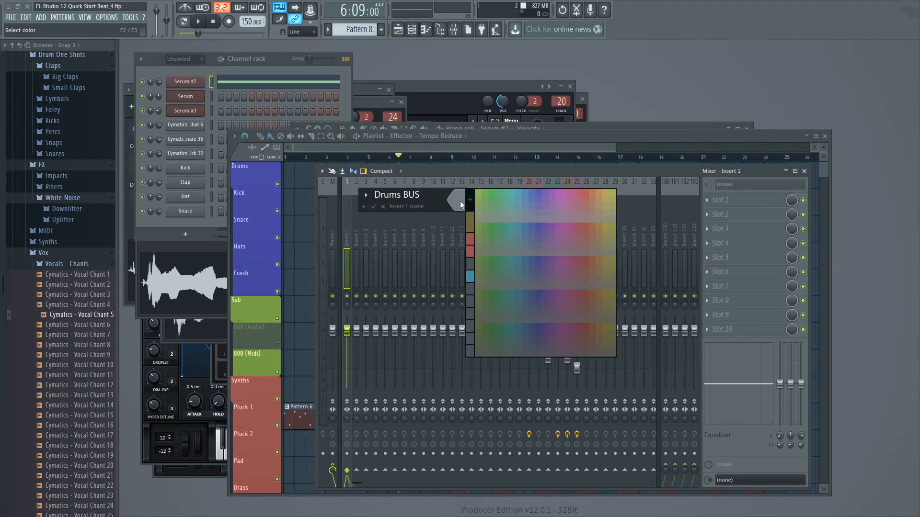
pyautogui.click(537, 197)
pyautogui.press('Return')
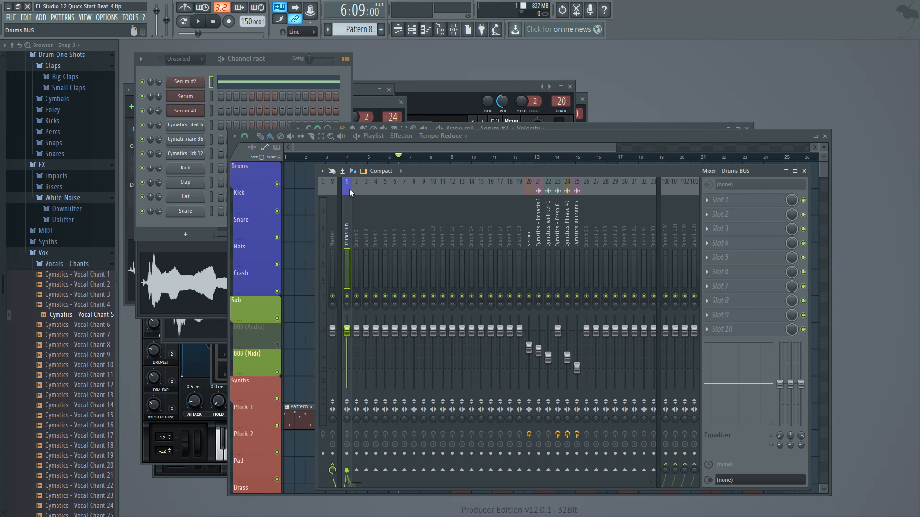
# Step: Rename mixer insert 2 as Kick and give it the blue drums colour
pyautogui.click(360, 242)
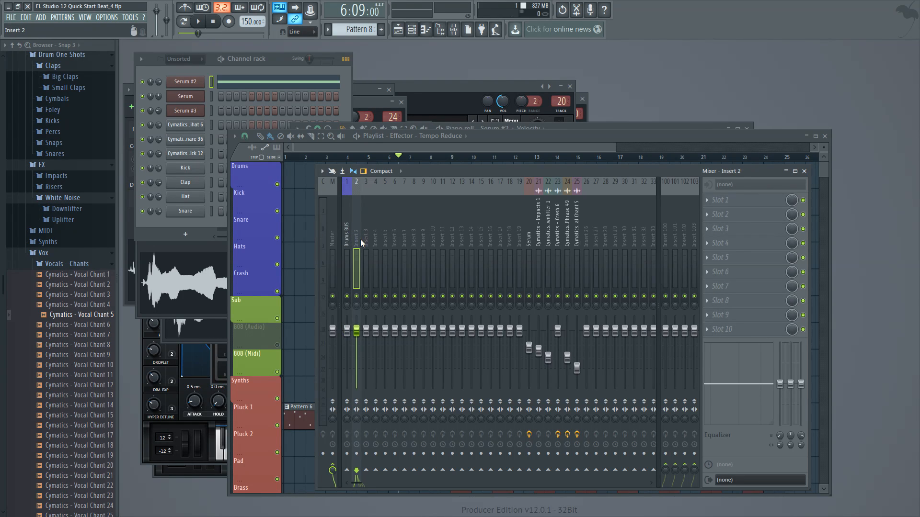
pyautogui.rightClick(359, 243)
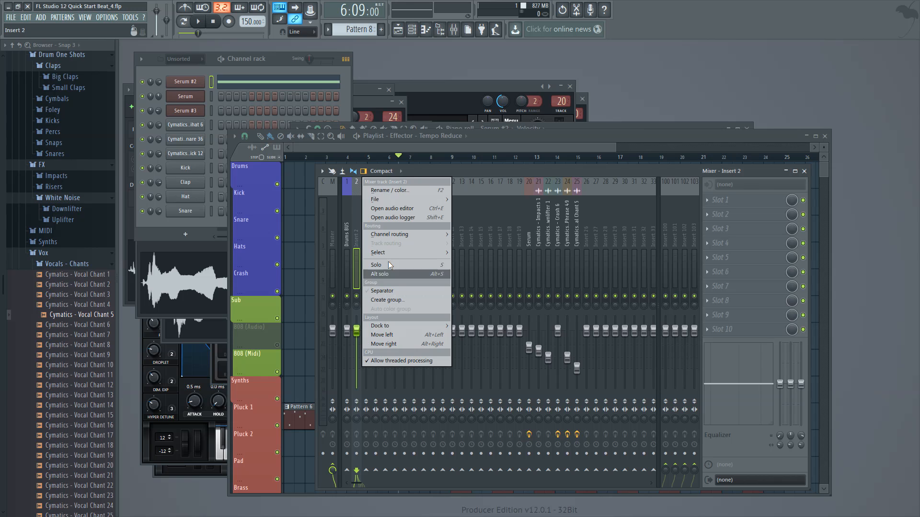
pyautogui.click(394, 193)
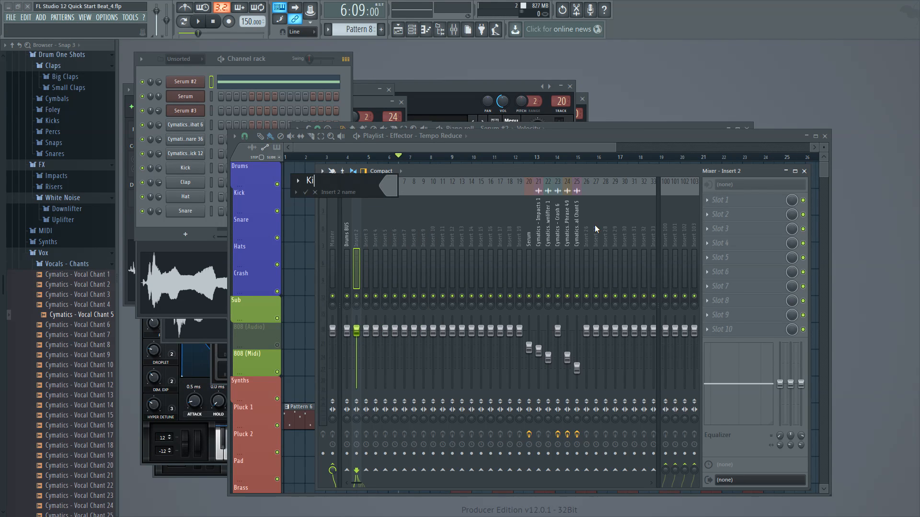
pyautogui.click(391, 188)
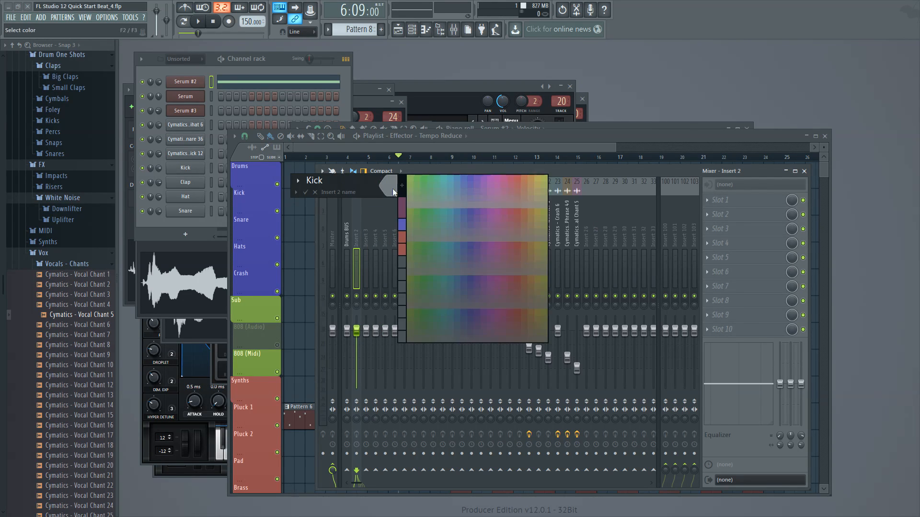
pyautogui.write('Kick')
pyautogui.click(472, 179)
# Step: Rename mixer insert 3 as Snare and give it the blue drums colour
pyautogui.click(371, 240)
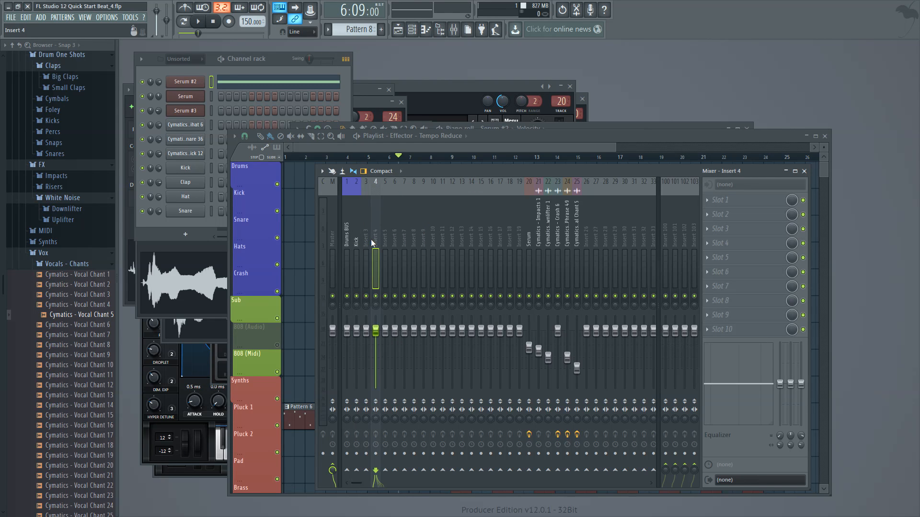
pyautogui.rightClick(370, 240)
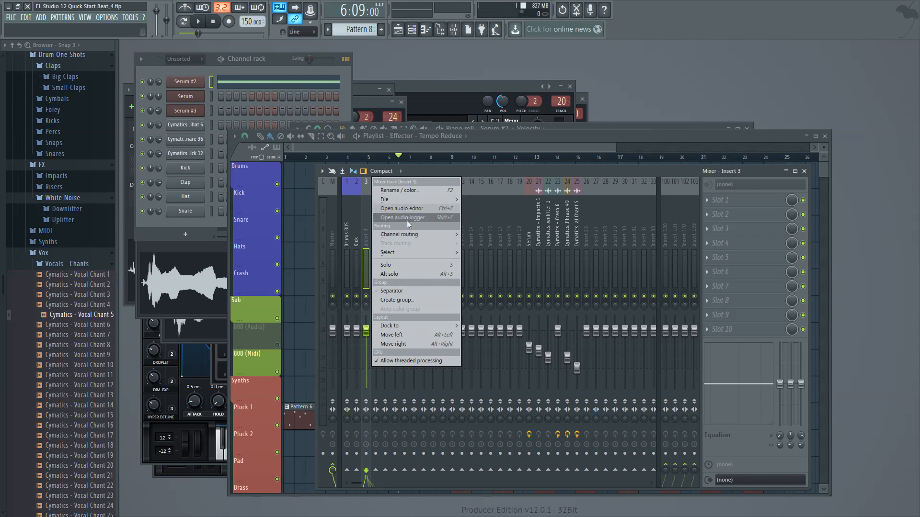
pyautogui.click(407, 191)
pyautogui.write('Snare')
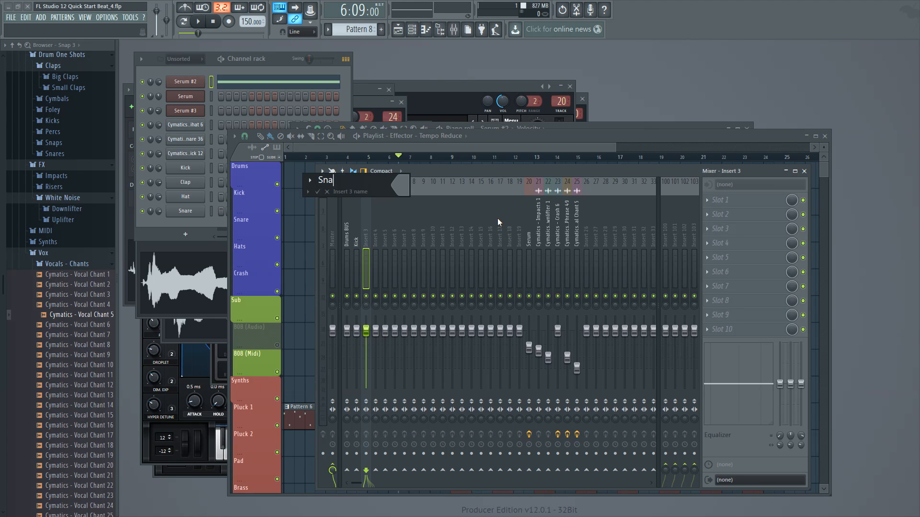
pyautogui.click(391, 187)
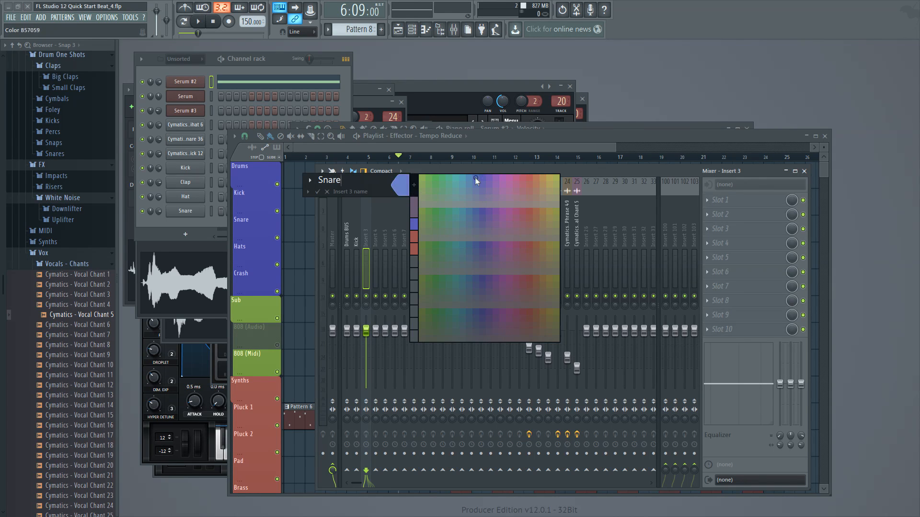
pyautogui.click(483, 178)
# Step: Rename mixer insert 4 as Hats and give it the blue drums colour
pyautogui.rightClick(377, 181)
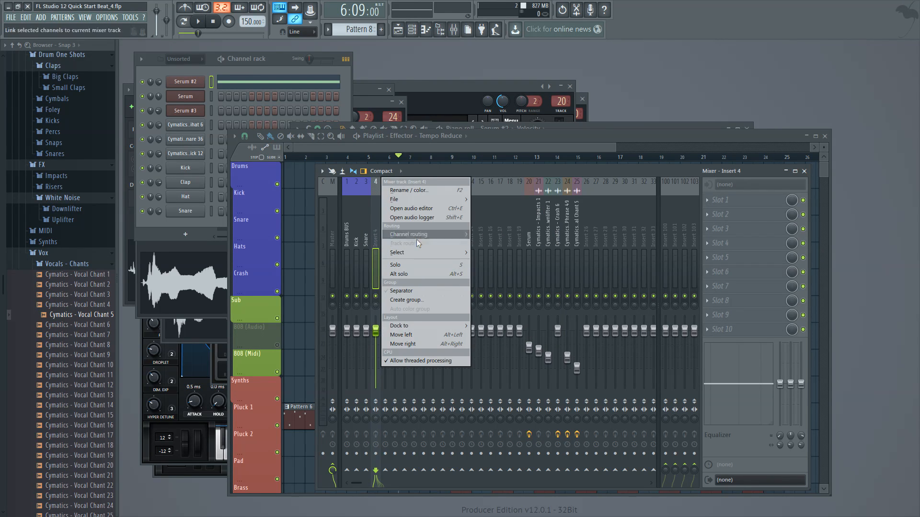
pyautogui.click(413, 193)
pyautogui.write('H')
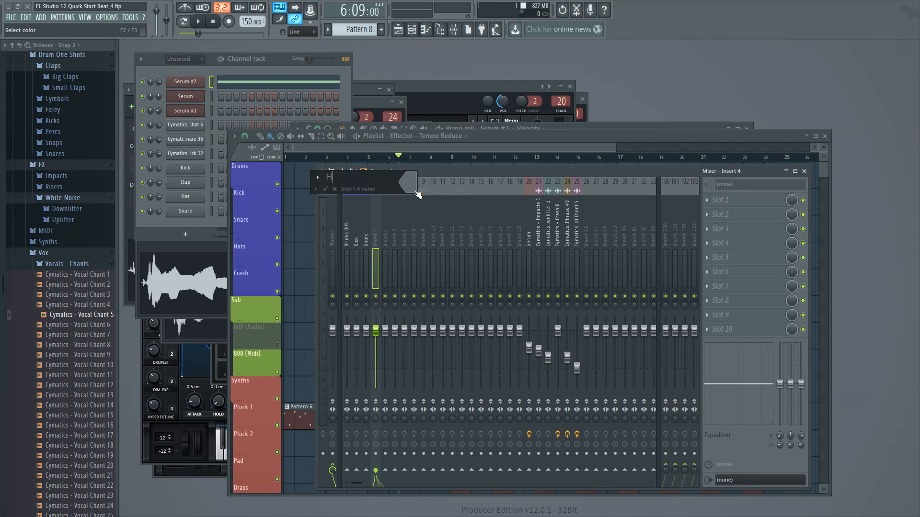
pyautogui.write('ats')
pyautogui.click(415, 182)
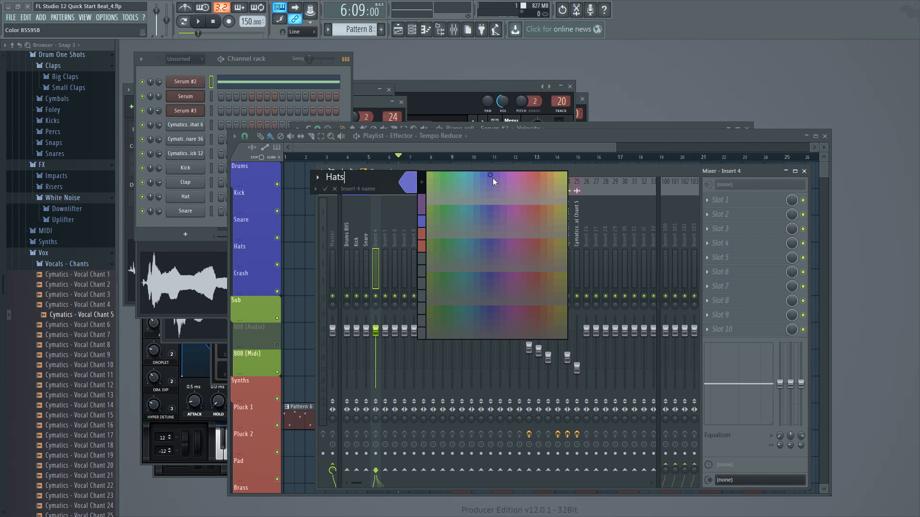
pyautogui.click(437, 188)
# Step: Rename mixer insert 5 as Crash and give it the blue drums colour
pyautogui.rightClick(384, 238)
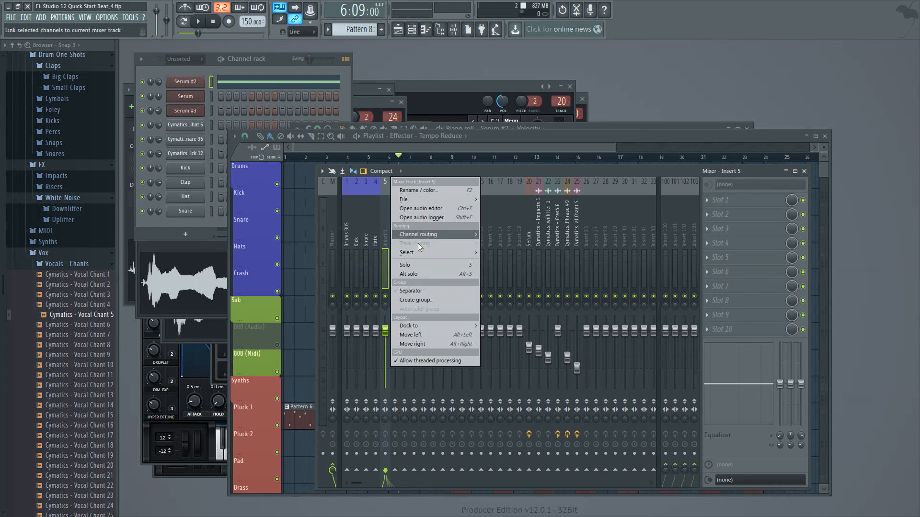
pyautogui.click(421, 191)
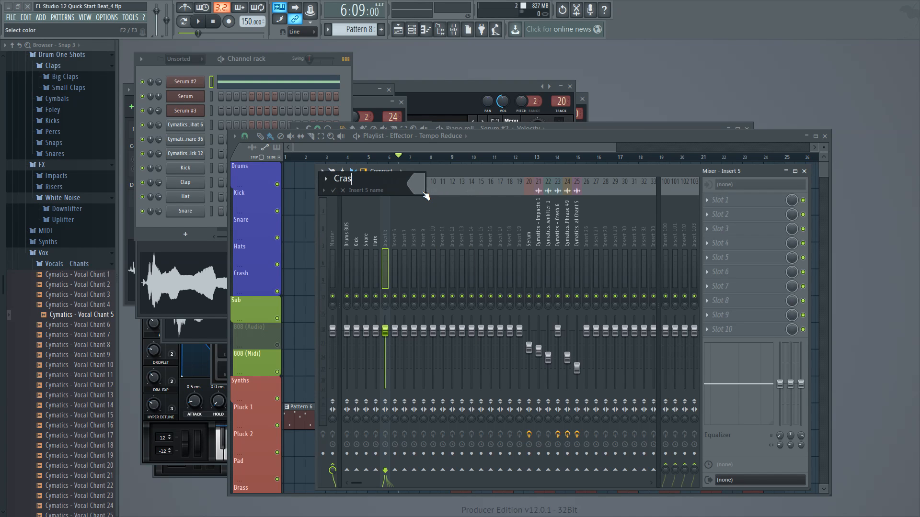
pyautogui.click(424, 194)
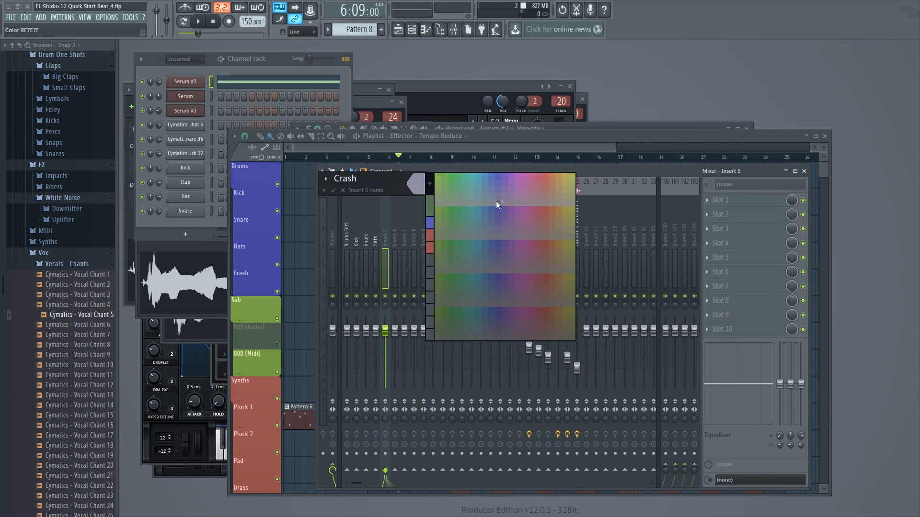
pyautogui.click(499, 173)
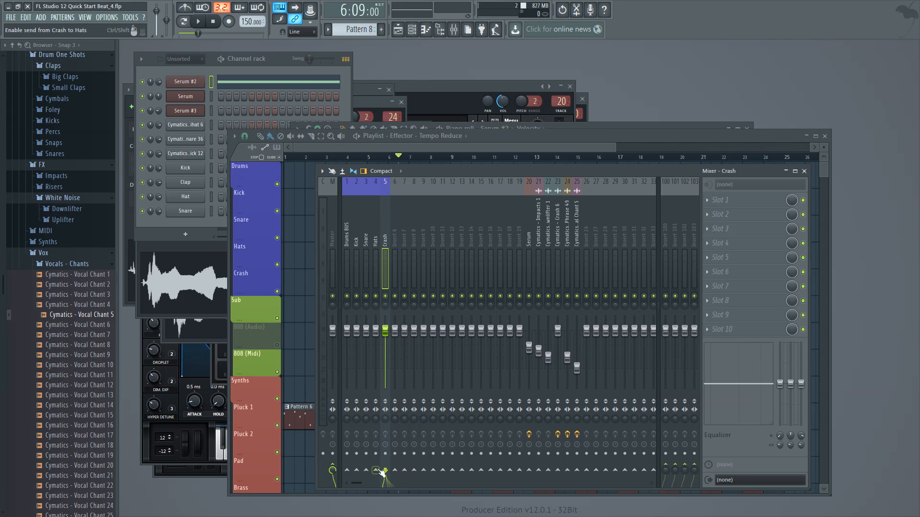
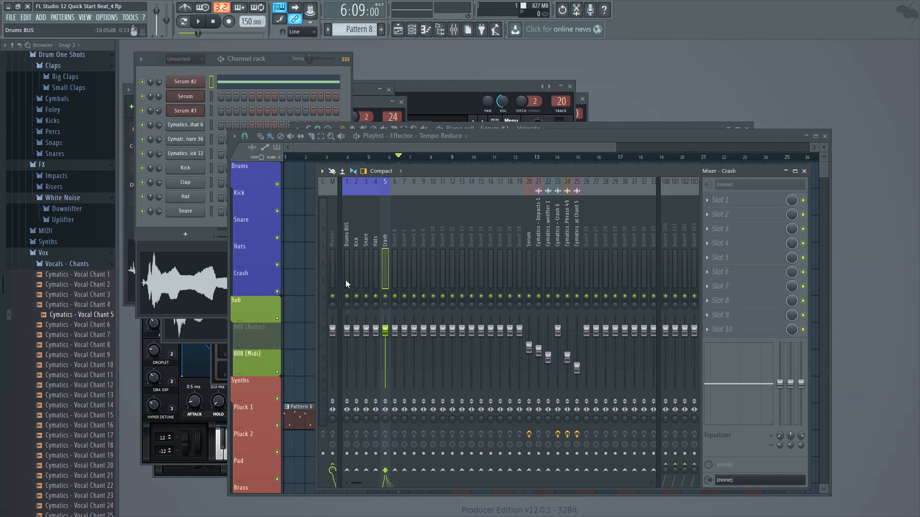
# Step: Route the Crash mixer track only to Drums BUS and check the routing of both tracks
pyautogui.rightClick(349, 470)
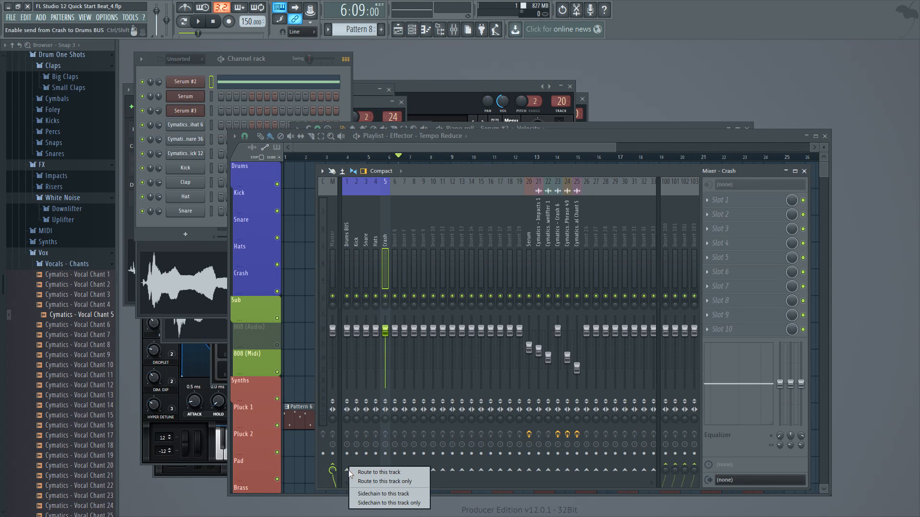
pyautogui.click(374, 482)
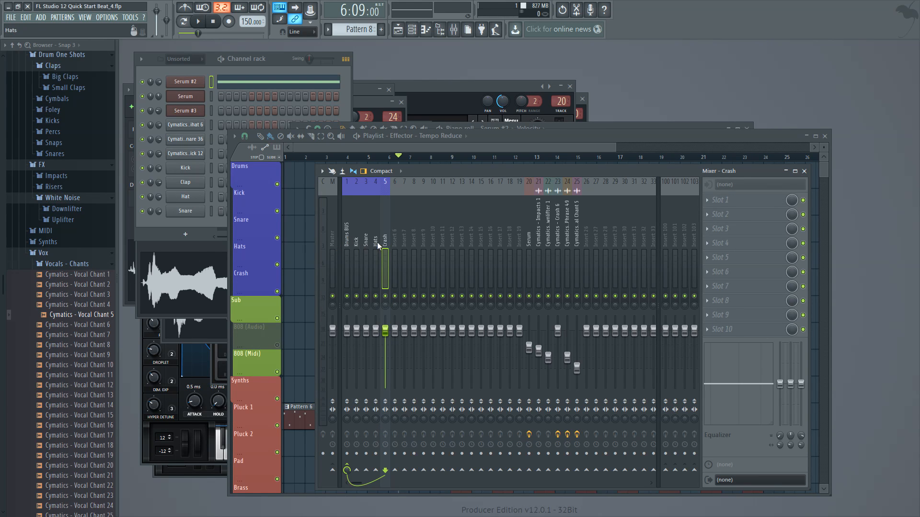
pyautogui.click(346, 264)
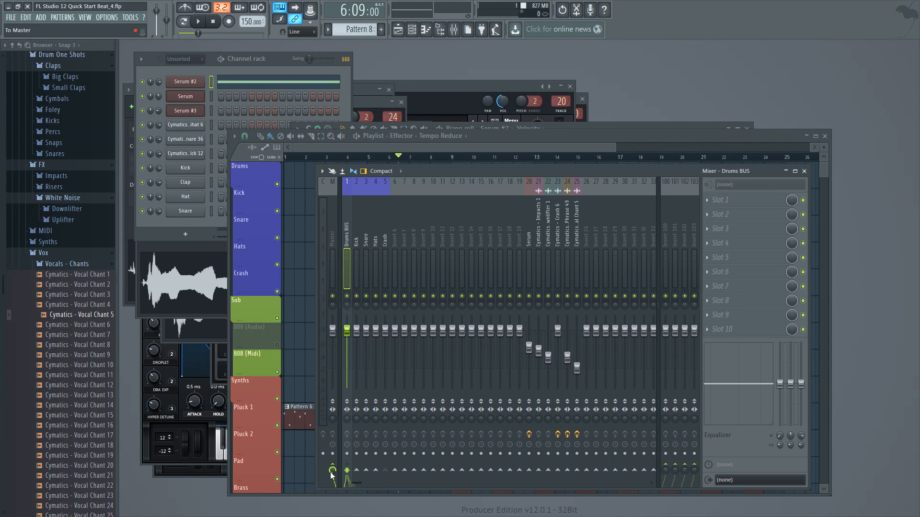
pyautogui.click(384, 242)
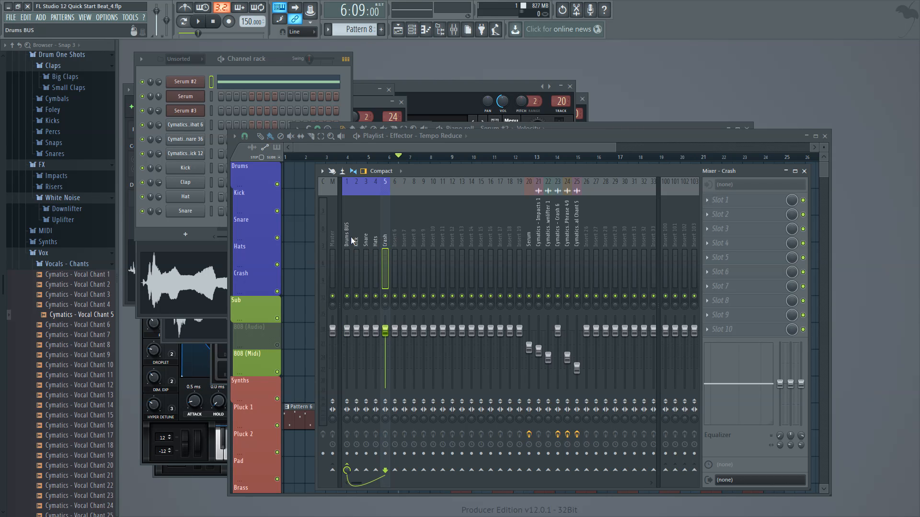
pyautogui.click(350, 238)
pyautogui.click(374, 243)
pyautogui.click(384, 245)
# Step: Route the Hats and Snare mixer tracks only to Drums BUS
pyautogui.click(375, 245)
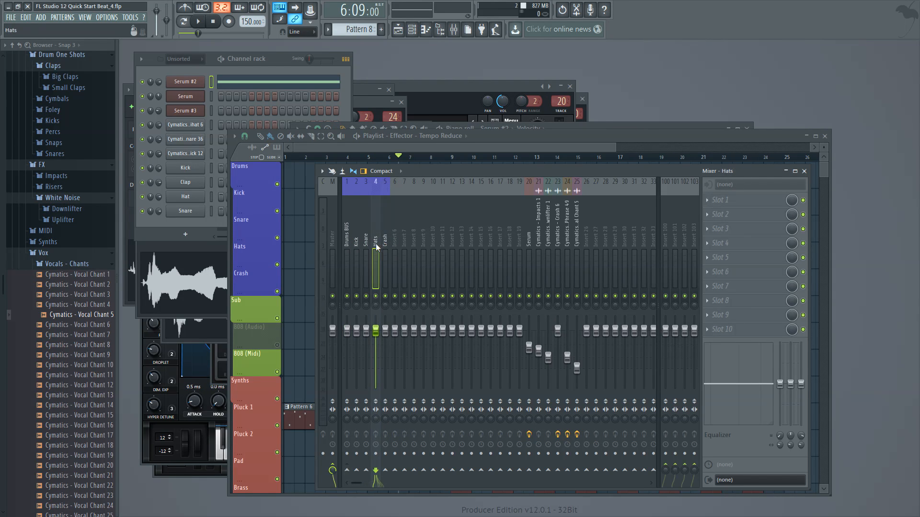
pyautogui.rightClick(346, 470)
pyautogui.click(374, 481)
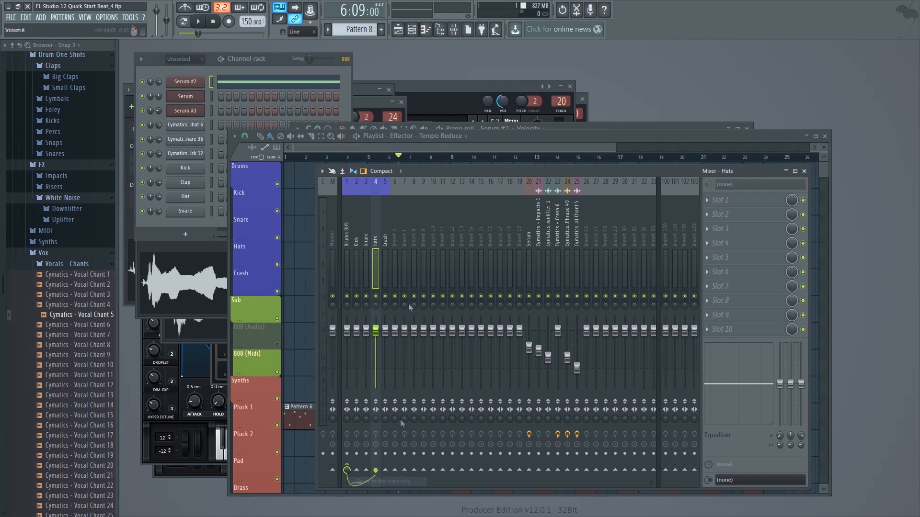
pyautogui.click(367, 244)
pyautogui.rightClick(346, 470)
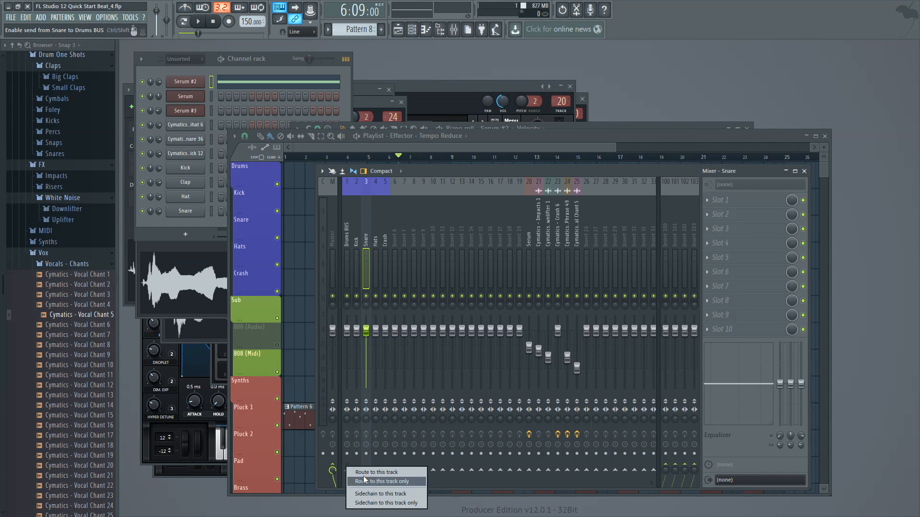
pyautogui.click(391, 483)
# Step: Route the Kick mixer track only to Drums BUS
pyautogui.click(355, 242)
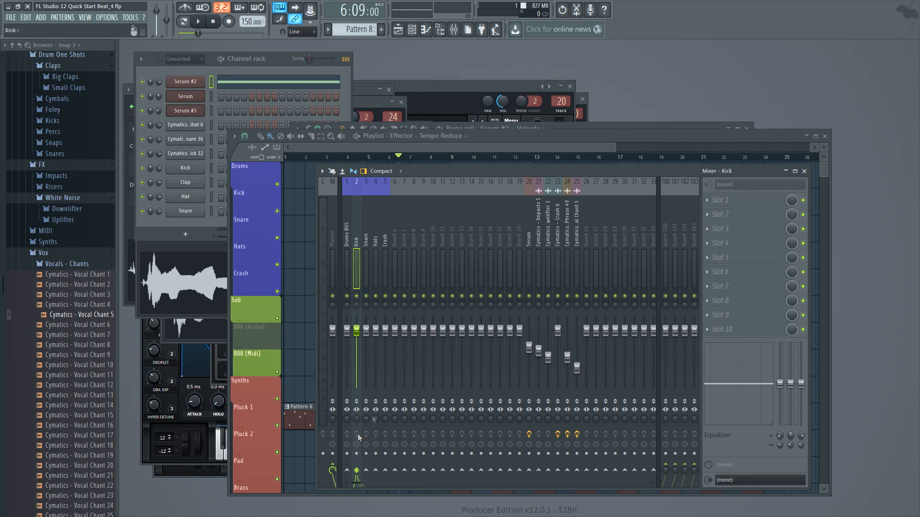
pyautogui.rightClick(347, 469)
pyautogui.click(375, 481)
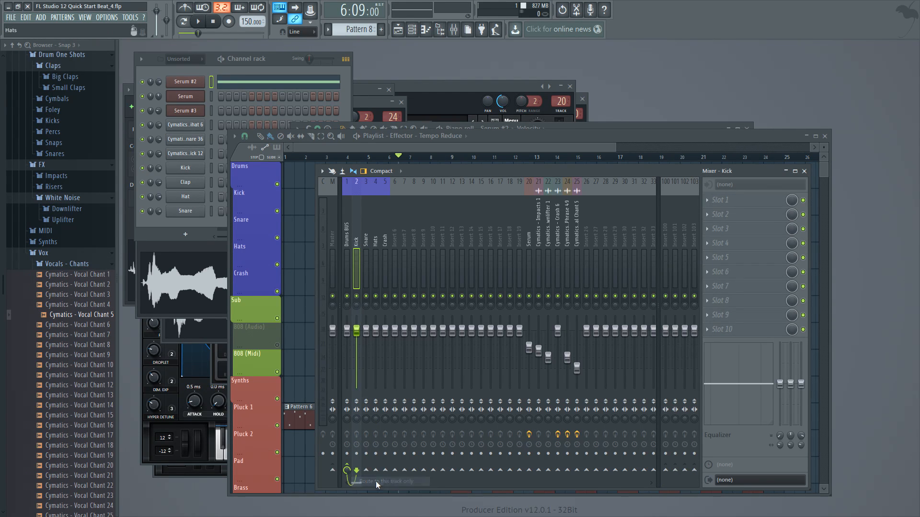
# Step: Go through the drum mixer tracks to examine their routing to Drums BUS and start song playback
pyautogui.click(365, 247)
pyautogui.click(355, 246)
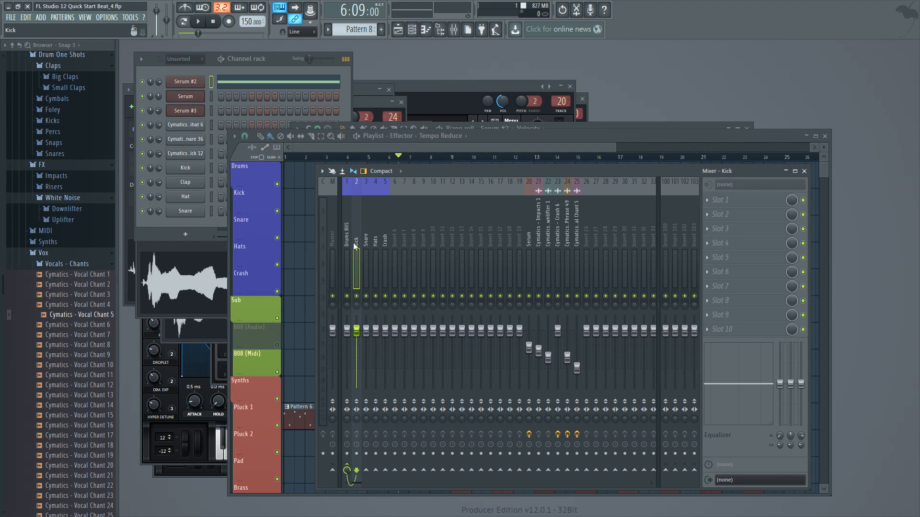
pyautogui.click(365, 246)
pyautogui.click(358, 245)
pyautogui.click(368, 245)
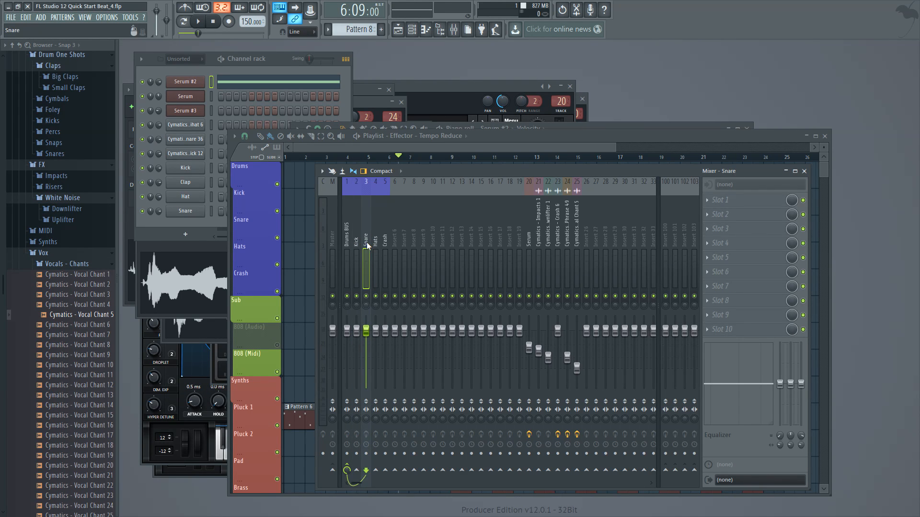
pyautogui.click(359, 244)
pyautogui.click(366, 247)
pyautogui.press('Right')
pyautogui.press('Right')
pyautogui.press('Left')
pyautogui.press('Left')
pyautogui.press('Left')
pyautogui.press('Left')
pyautogui.press('Right')
pyautogui.press('Right')
pyautogui.press('Right')
pyautogui.press('Right')
pyautogui.press('Left')
pyautogui.press('Left')
pyautogui.press('Left')
pyautogui.press('Left')
pyautogui.press('space')
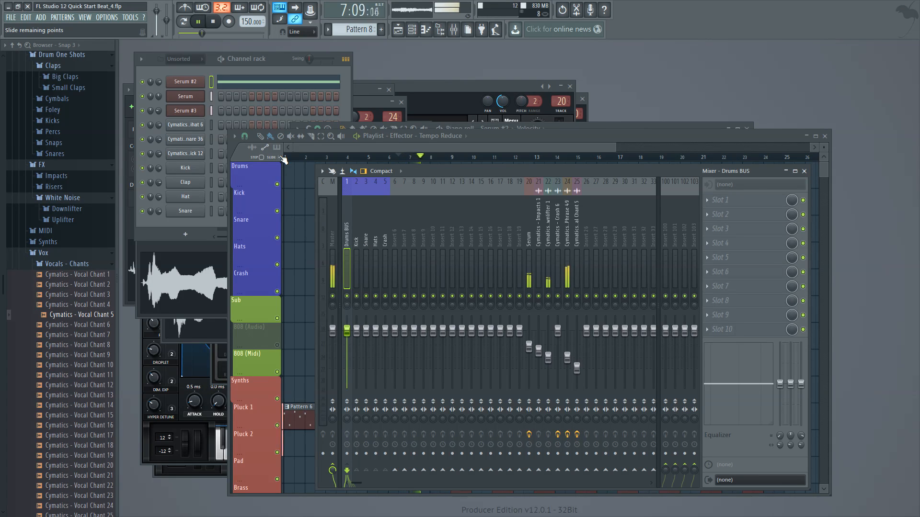
pyautogui.hotkey('shift', 's')
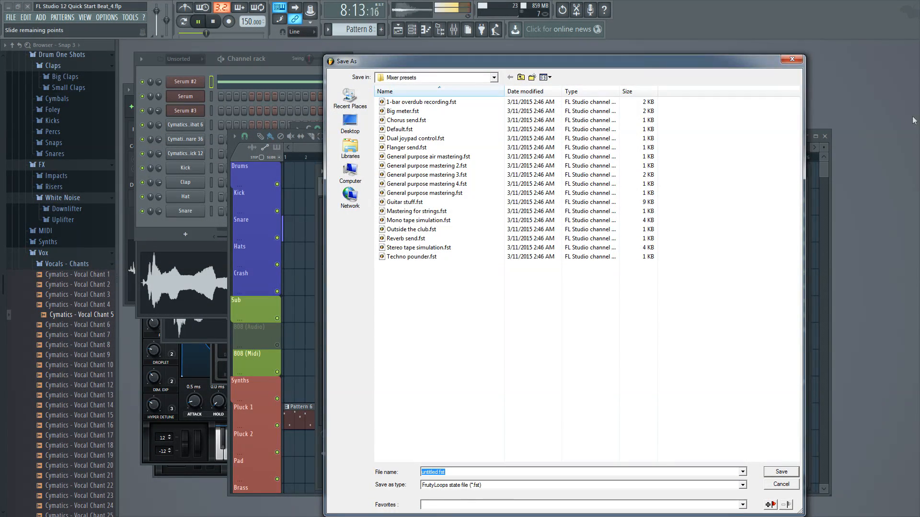
pyautogui.press('Escape')
pyautogui.press('F5')
pyautogui.press('space')
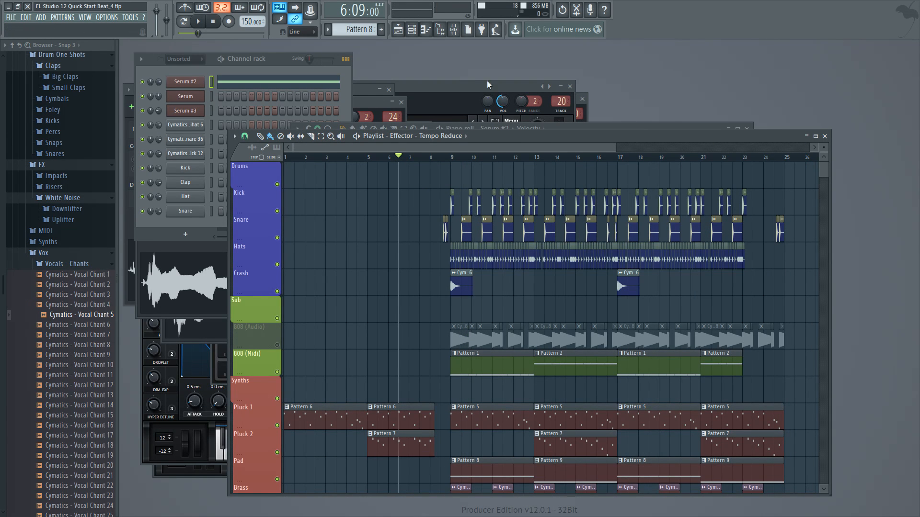
# Step: Open the mixer and play the song briefly to check the drum tracks' level meters
pyautogui.click(453, 29)
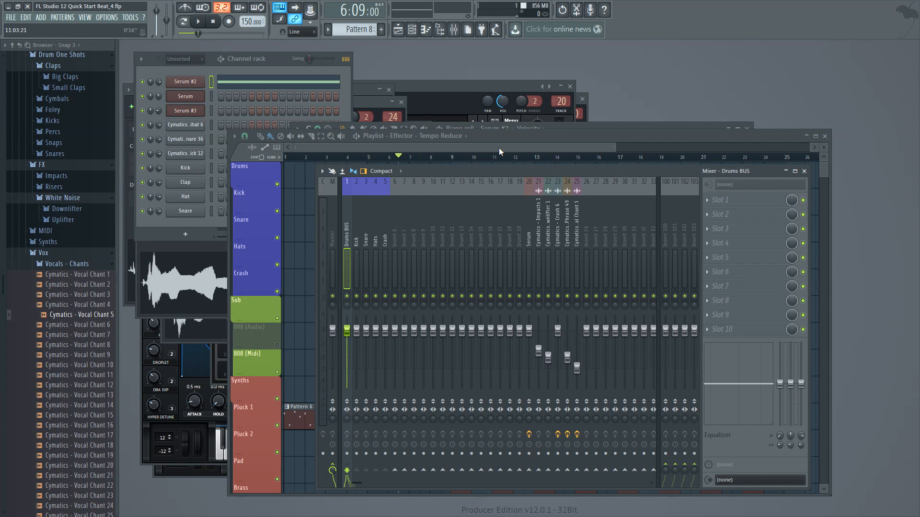
pyautogui.press('space')
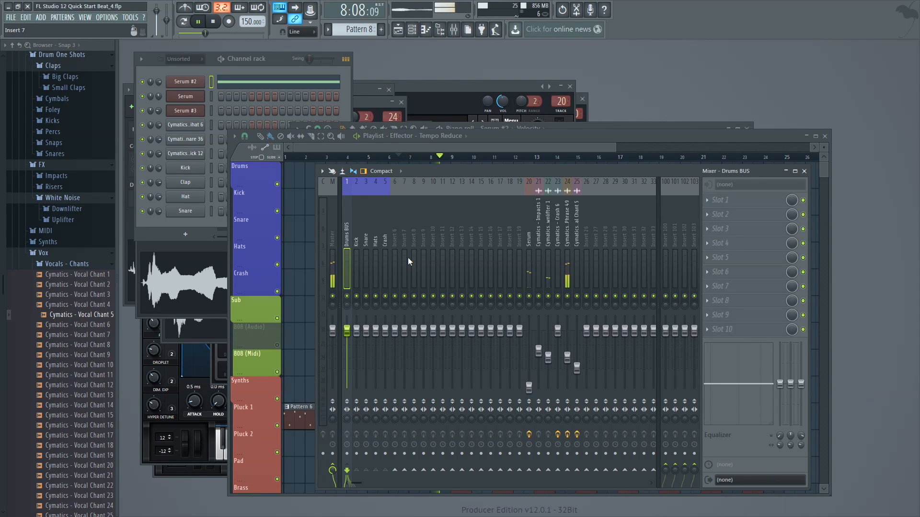
pyautogui.press('space')
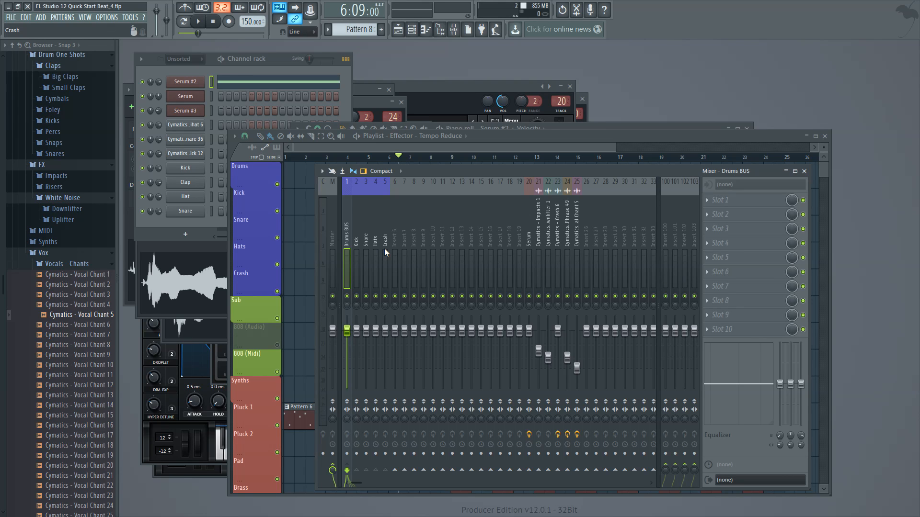
# Step: Try moving the Cymatics - Impacts 1 mixer track left to insert 17
pyautogui.click(558, 237)
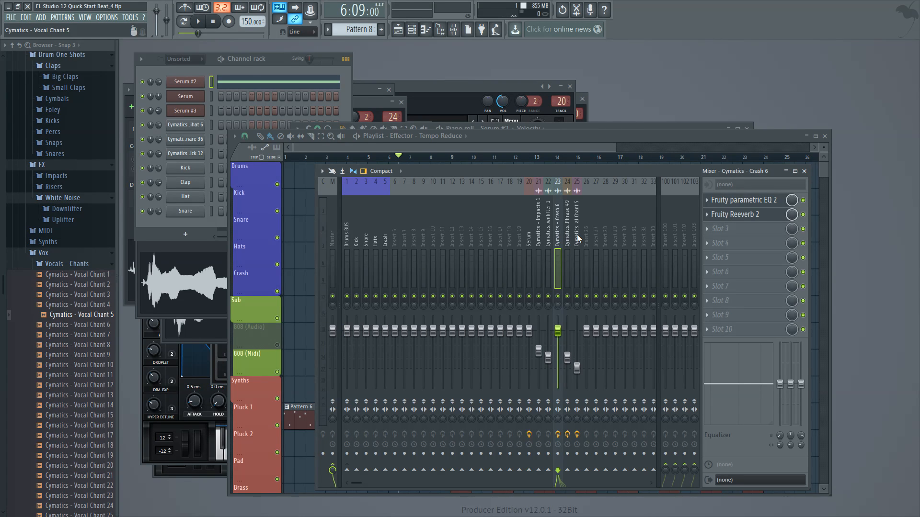
pyautogui.press('c')
pyautogui.press('Left')
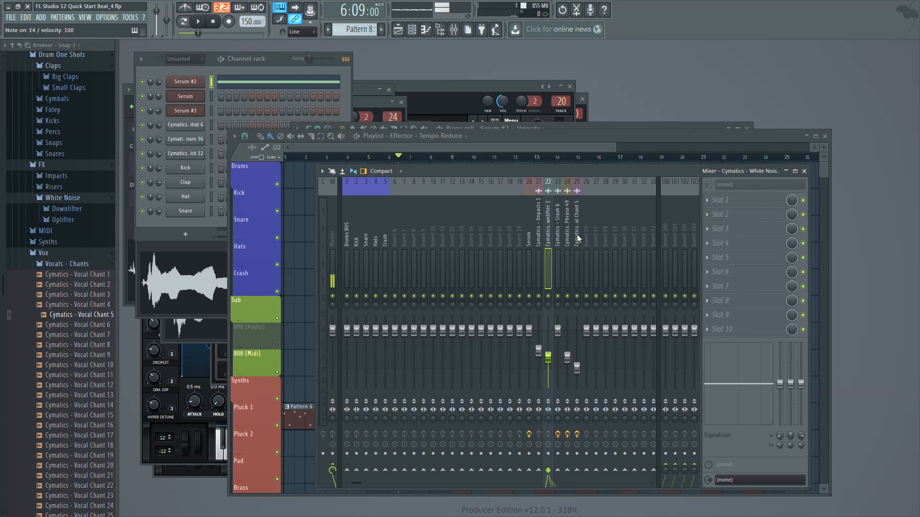
pyautogui.press('Left')
pyautogui.hotkey('alt', 'Left')
pyautogui.hotkey('alt', 'Left')
pyautogui.hotkey('alt', 'Left')
pyautogui.hotkey('alt', 'Left')
pyautogui.press('Left')
pyautogui.press('Left')
pyautogui.press('Left')
pyautogui.press('Right')
pyautogui.press('Right')
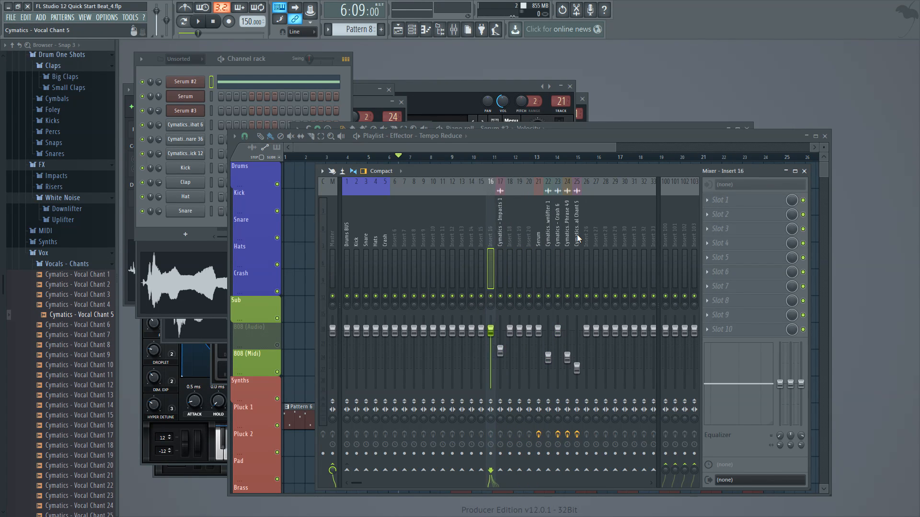
pyautogui.press('Right')
pyautogui.press('Right')
pyautogui.press('Left')
pyautogui.press('Right')
pyautogui.press('Left')
# Step: Move the Cymatics - Impacts 1 mixer track back to the right until it sits directly before Cymatics - Crash 6
pyautogui.hotkey('alt', 'Right')
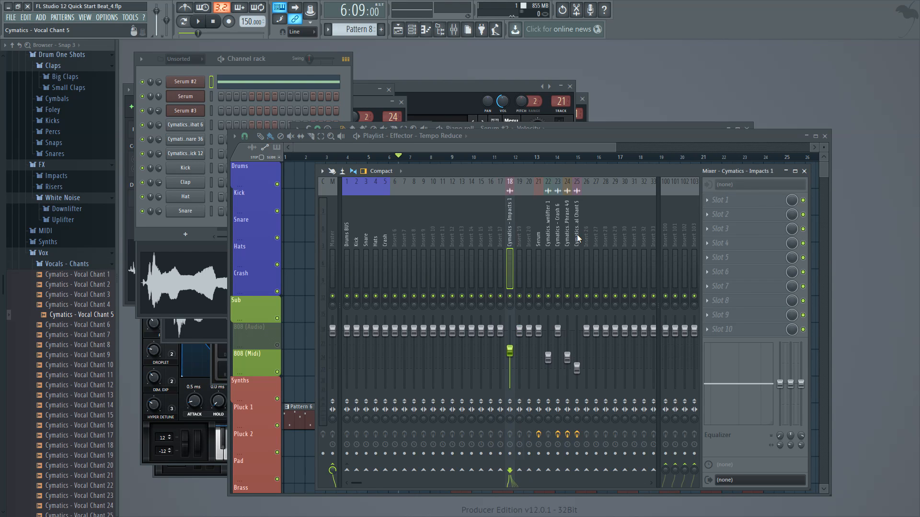
pyautogui.hotkey('alt', 'Right')
pyautogui.hotkey('alt', 'Right')
pyautogui.hotkey('alt', 'Right')
pyautogui.hotkey('alt', 'Right')
# Step: Move the Cymatics - Crash 6 mixer track left to insert 5, directly after Hats
pyautogui.press('Right')
pyautogui.hotkey('alt', 'Left')
pyautogui.hotkey('alt', 'Left')
pyautogui.hotkey('alt', 'Left')
pyautogui.hotkey('alt', 'Left')
pyautogui.hotkey('alt', 'Left')
pyautogui.hotkey('alt', 'Left')
pyautogui.hotkey('alt', 'Left')
pyautogui.hotkey('alt', 'Left')
pyautogui.hotkey('alt', 'Left')
pyautogui.hotkey('alt', 'Left')
pyautogui.hotkey('alt', 'Left')
pyautogui.hotkey('alt', 'Left')
pyautogui.hotkey('alt', 'Left')
pyautogui.hotkey('alt', 'Left')
pyautogui.hotkey('alt', 'Left')
pyautogui.hotkey('alt', 'Left')
pyautogui.hotkey('alt', 'Left')
pyautogui.hotkey('alt', 'Left')
pyautogui.hotkey('alt', 'Left')
pyautogui.hotkey('alt', 'Right')
pyautogui.hotkey('alt', 'Right')
pyautogui.hotkey('alt', 'Left')
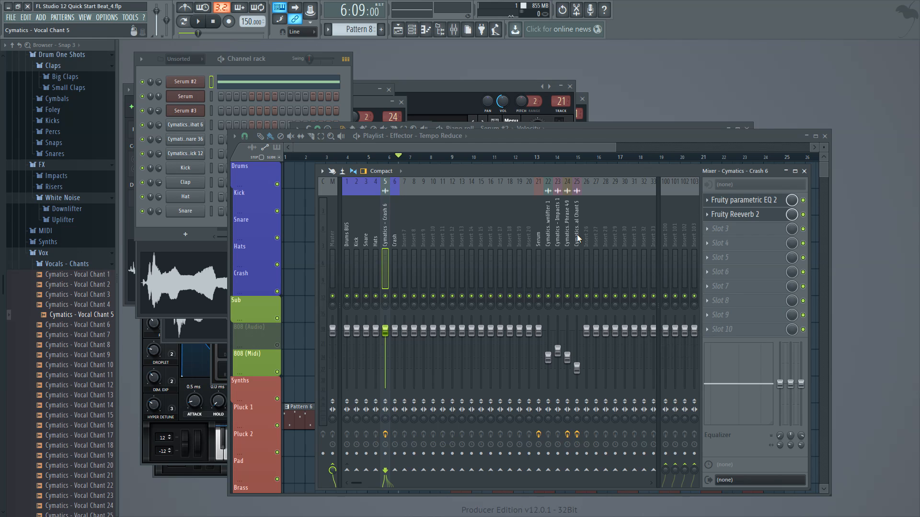
# Step: Move the empty Crash mixer track right, away from the drum tracks, to insert 14
pyautogui.click(398, 249)
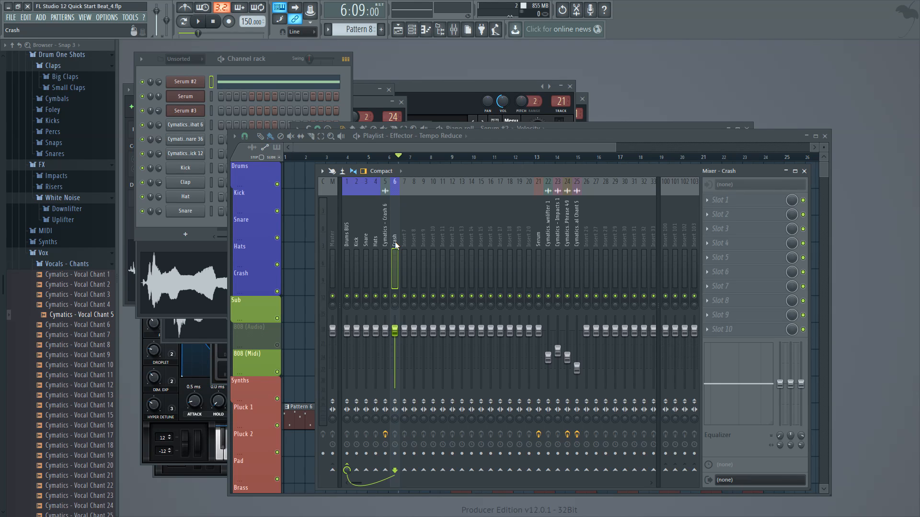
pyautogui.hotkey('alt', 'Right')
pyautogui.hotkey('alt', 'Right')
pyautogui.hotkey('alt', 'Right')
pyautogui.hotkey('alt', 'Right')
pyautogui.hotkey('alt', 'Right')
pyautogui.hotkey('alt', 'Right')
pyautogui.hotkey('alt', 'Right')
pyautogui.hotkey('alt', 'Right')
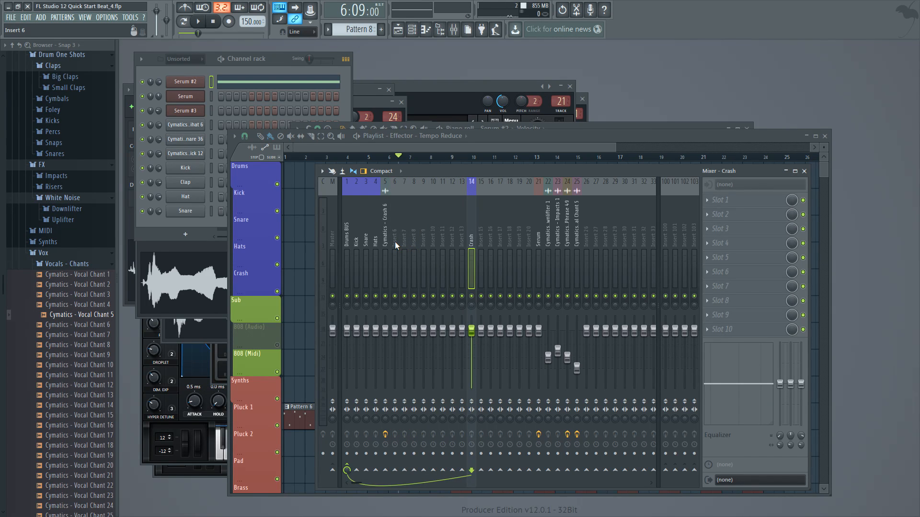
# Step: Reset the empty Crash mixer track at insert 14 to its default name and colour
pyautogui.click(488, 241)
pyautogui.rightClick(494, 244)
pyautogui.moveTo(533, 201)
pyautogui.moveTo(606, 211); pyautogui.dragTo(470, 243)
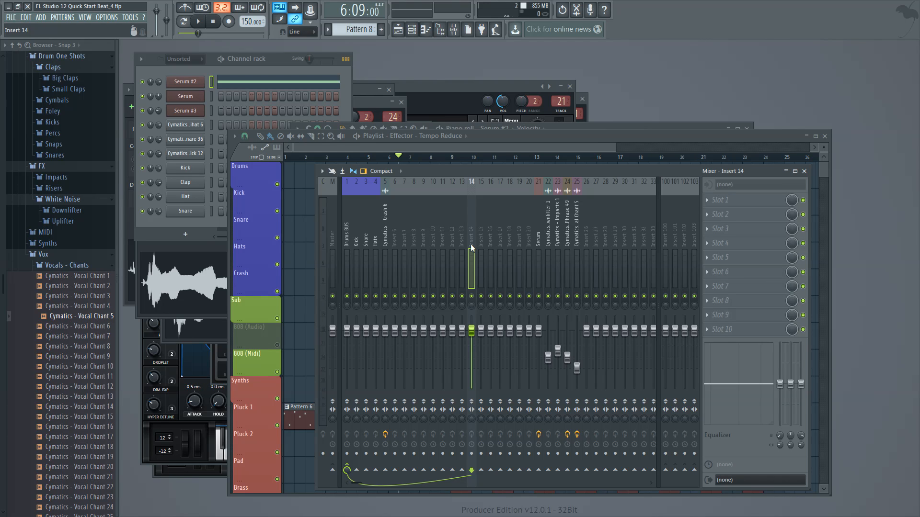
pyautogui.click(480, 245)
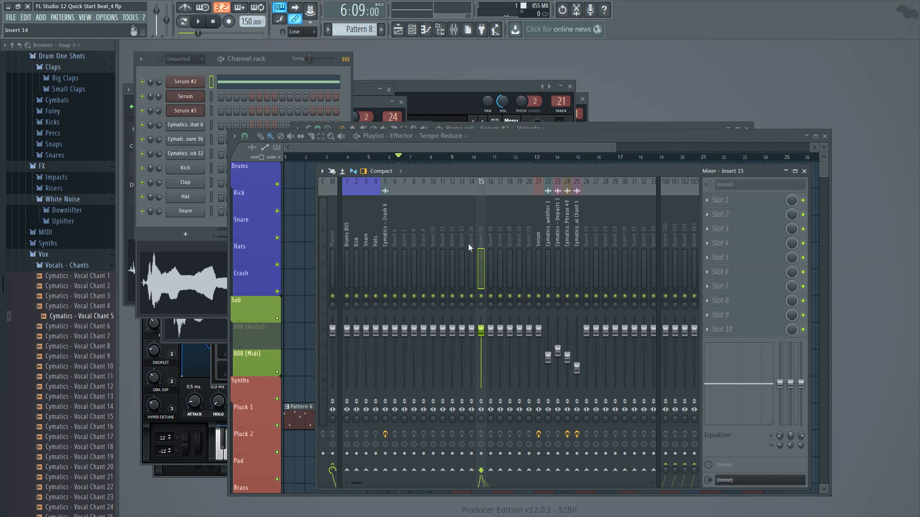
# Step: Route the Cymatics - Crash 6 mixer track only to Drums BUS
pyautogui.click(367, 244)
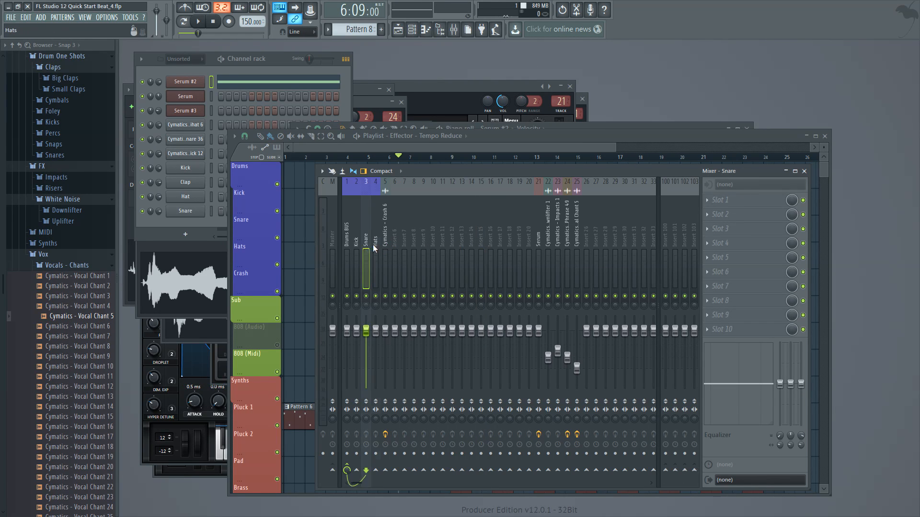
pyautogui.click(384, 247)
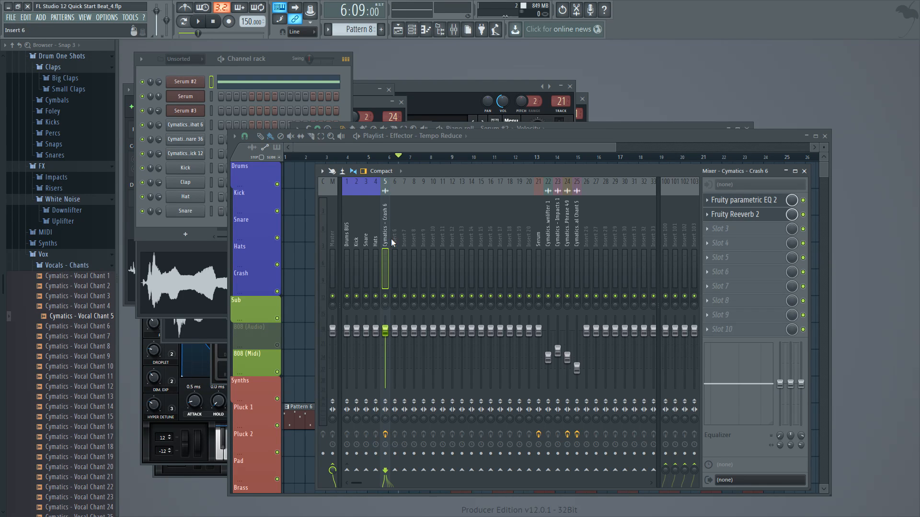
pyautogui.rightClick(346, 470)
pyautogui.click(371, 483)
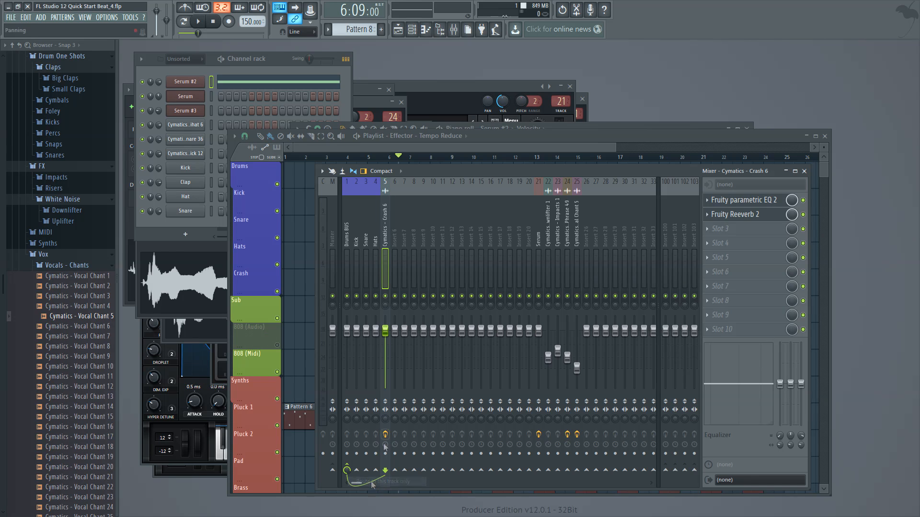
# Step: Rename the Cymatics - Crash 6 mixer track as Crash and colour it the same blue as the other drum tracks
pyautogui.rightClick(387, 240)
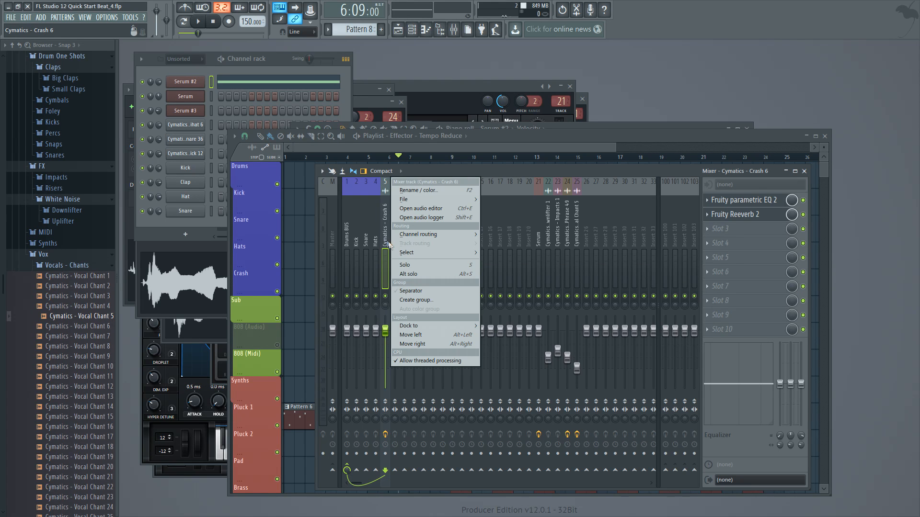
pyautogui.click(420, 190)
pyautogui.write('Crash')
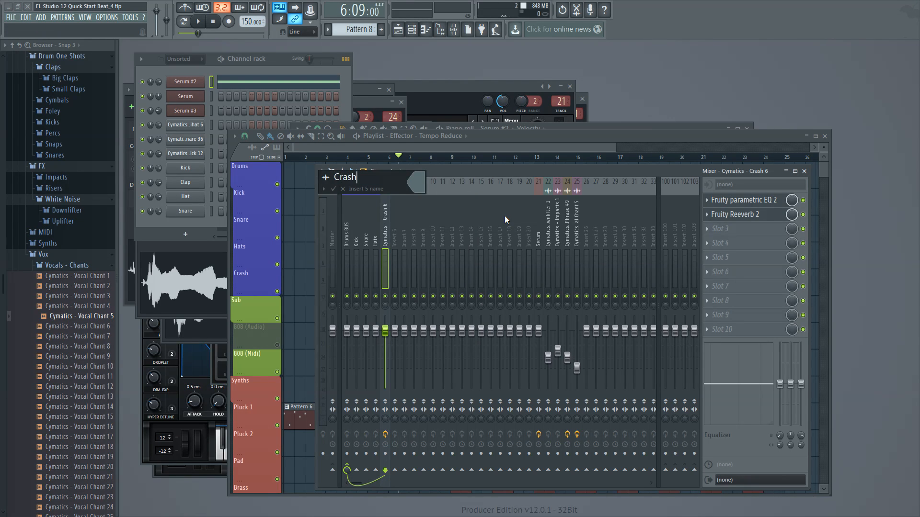
pyautogui.click(416, 183)
pyautogui.click(495, 177)
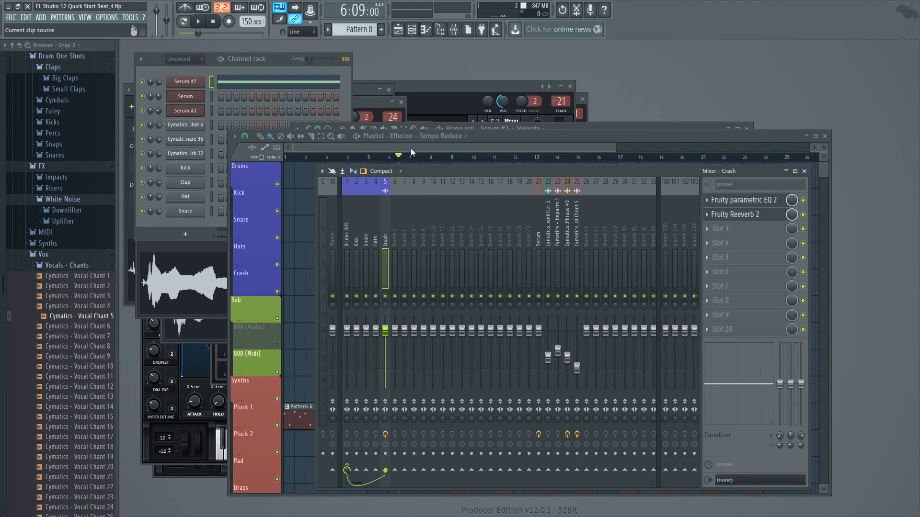
# Step: Open the Cymatics - Kick 12 #2 sample channel from the playlist and route it to the Kick mixer track
pyautogui.press('F9')
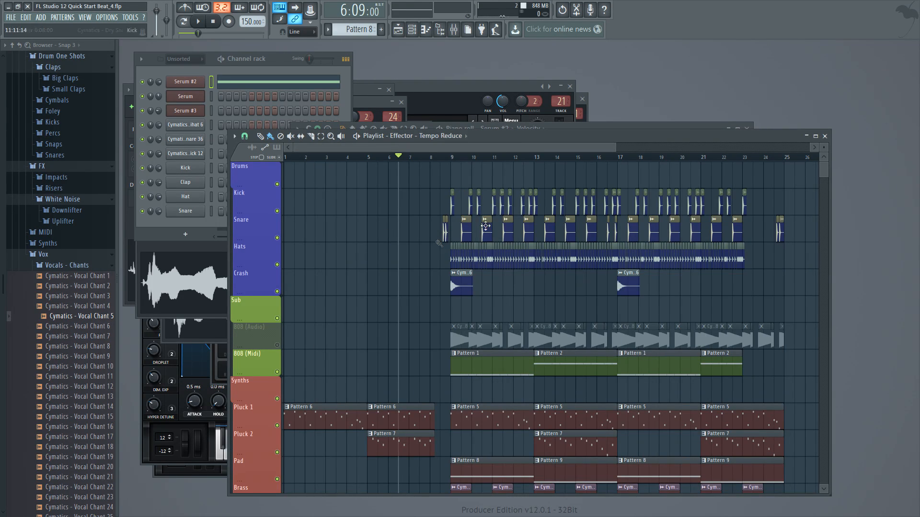
pyautogui.doubleClick(533, 209)
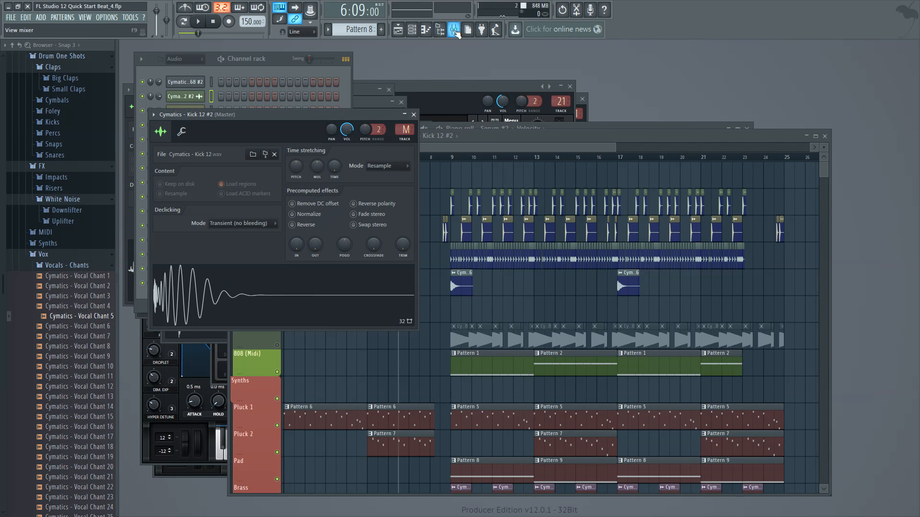
pyautogui.click(453, 30)
pyautogui.rightClick(355, 246)
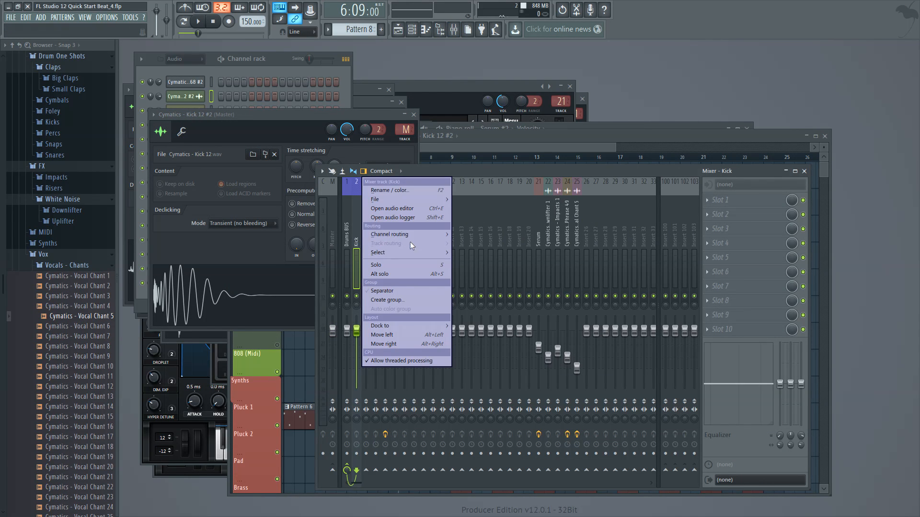
pyautogui.click(465, 233)
# Step: Open the Cymatics - Dry Snare 44 sample channel from the playlist and route it to the Snare mixer track
pyautogui.click(545, 139)
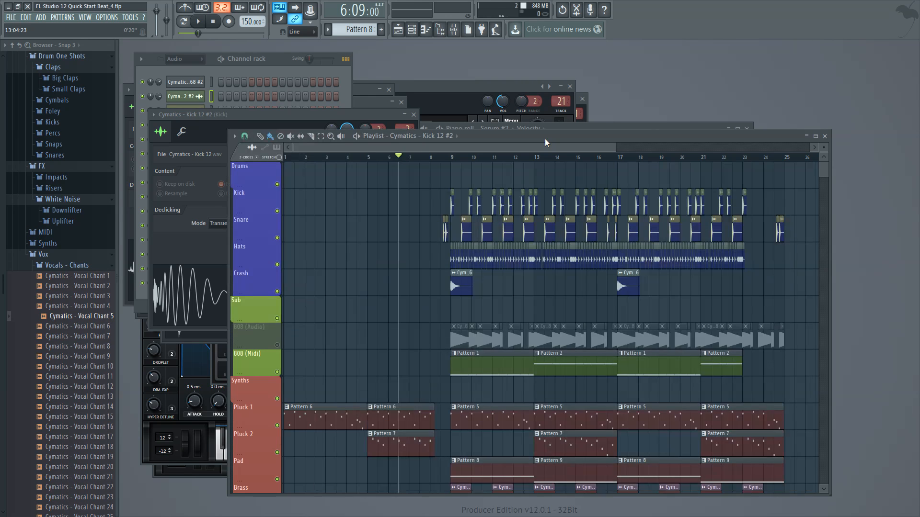
pyautogui.doubleClick(489, 232)
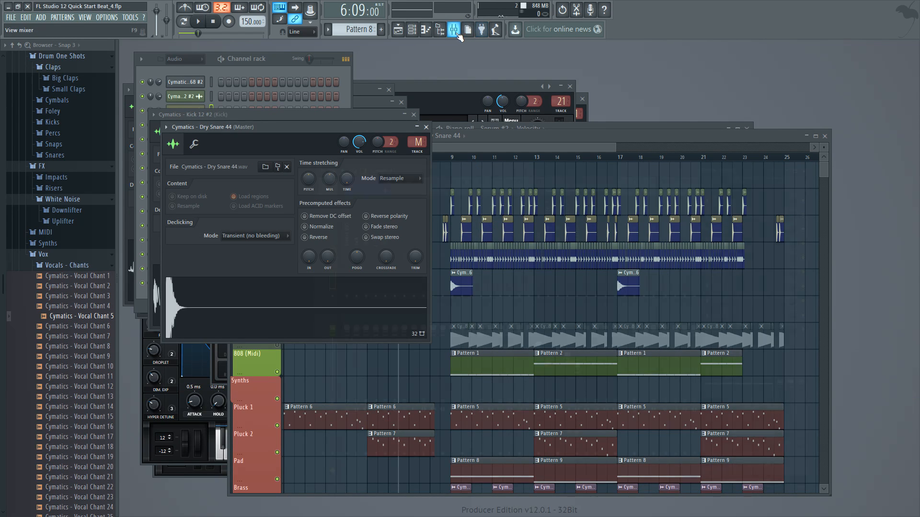
pyautogui.press('F9')
pyautogui.rightClick(367, 240)
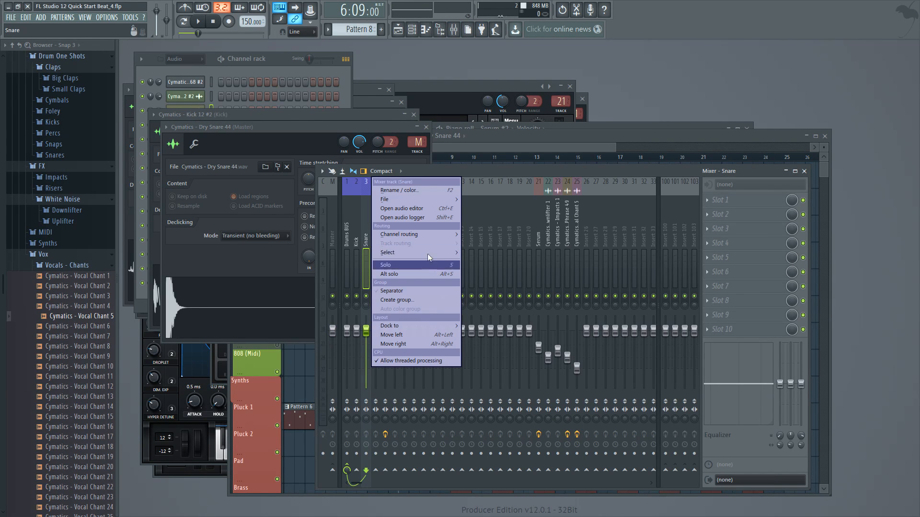
pyautogui.moveTo(422, 234)
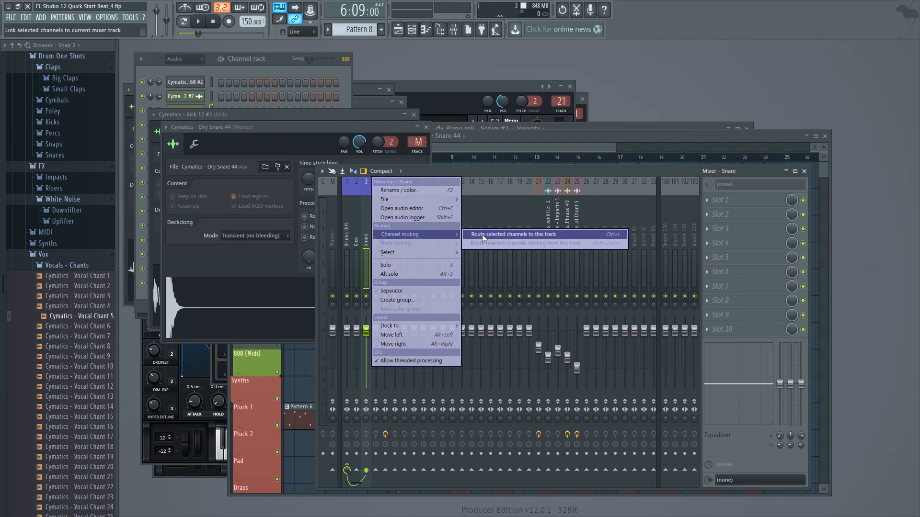
pyautogui.click(482, 234)
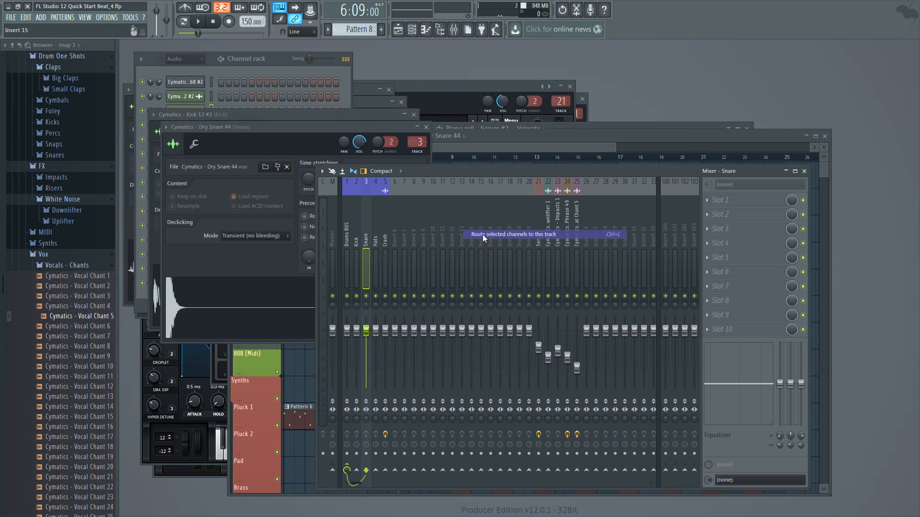
# Step: Open the Cymatics - Hihat 2 #2 sample channel from the playlist and route it to the Hats mixer track
pyautogui.click(529, 143)
pyautogui.doubleClick(466, 254)
pyautogui.click(454, 37)
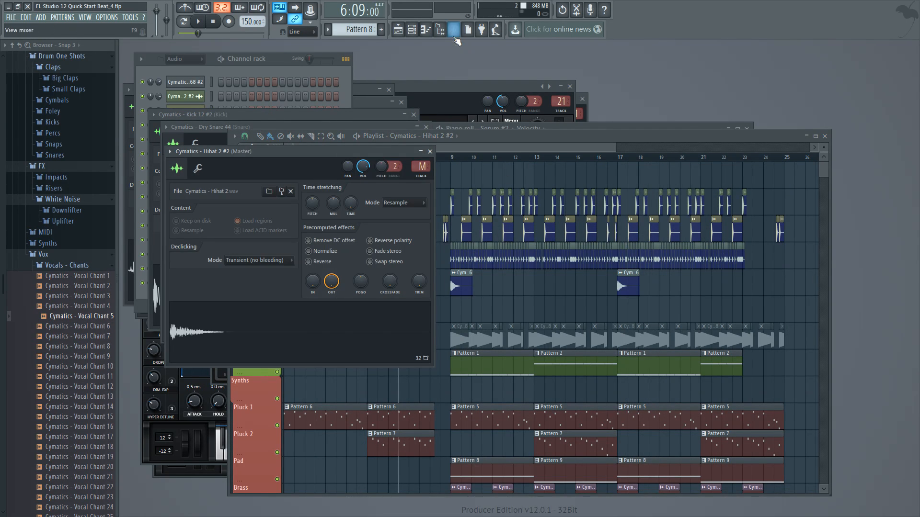
pyautogui.rightClick(373, 246)
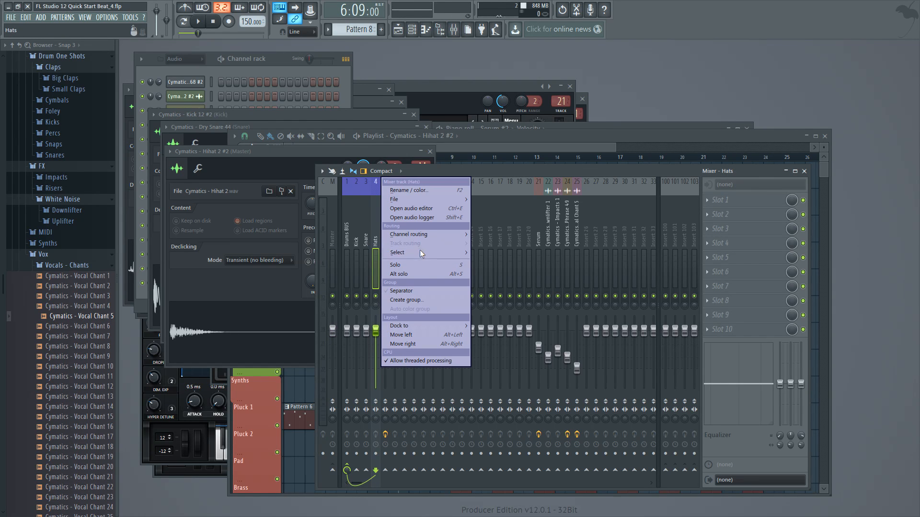
pyautogui.moveTo(417, 232)
pyautogui.click(482, 231)
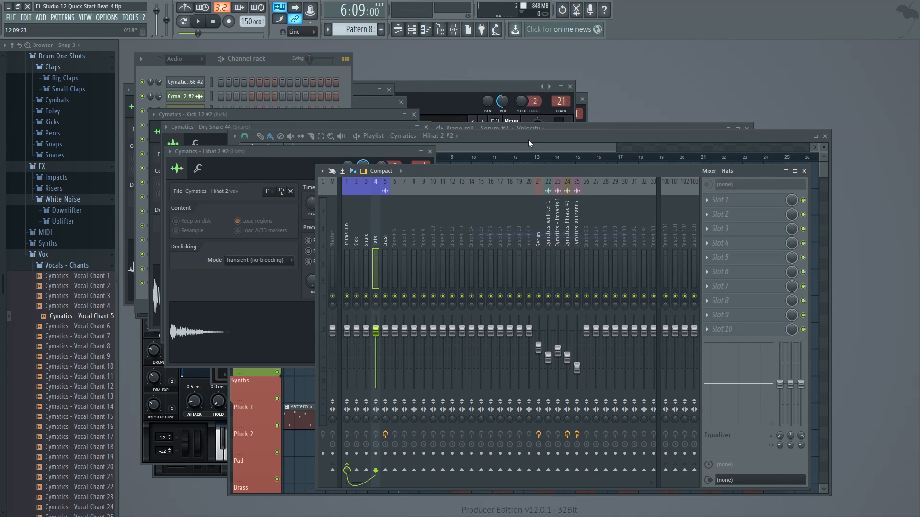
# Step: Open the Cymatics - Crash 6 sample channel from the playlist and check its mixer track assignment
pyautogui.click(528, 140)
pyautogui.doubleClick(467, 275)
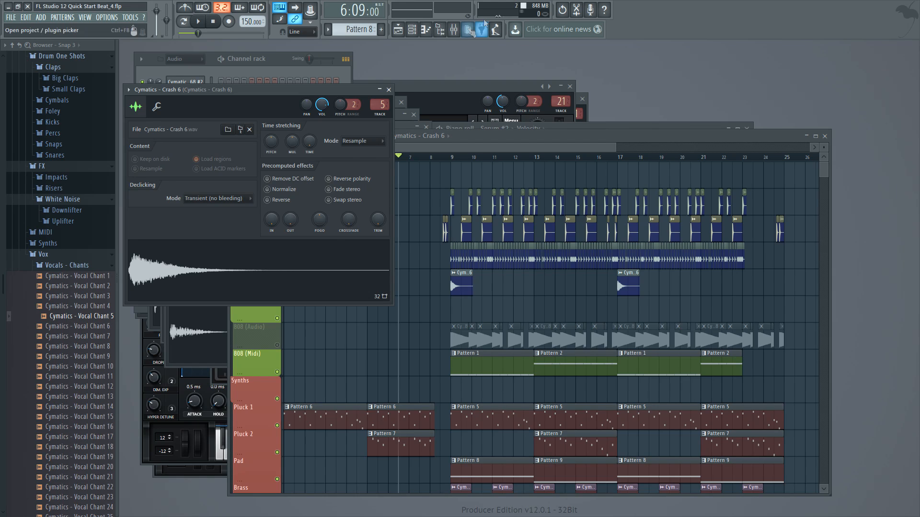
pyautogui.click(454, 30)
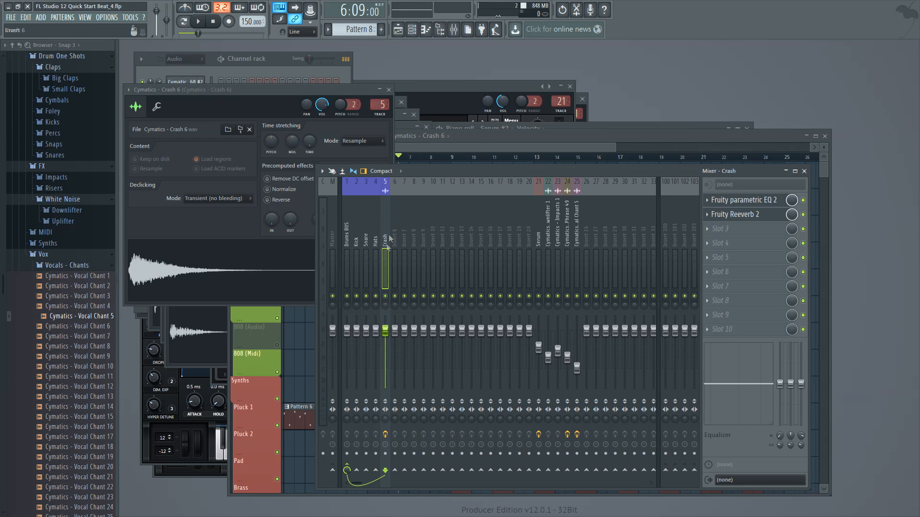
# Step: Rename mixer track Insert 6 to "Sub BUS" and colour it green
pyautogui.click(482, 145)
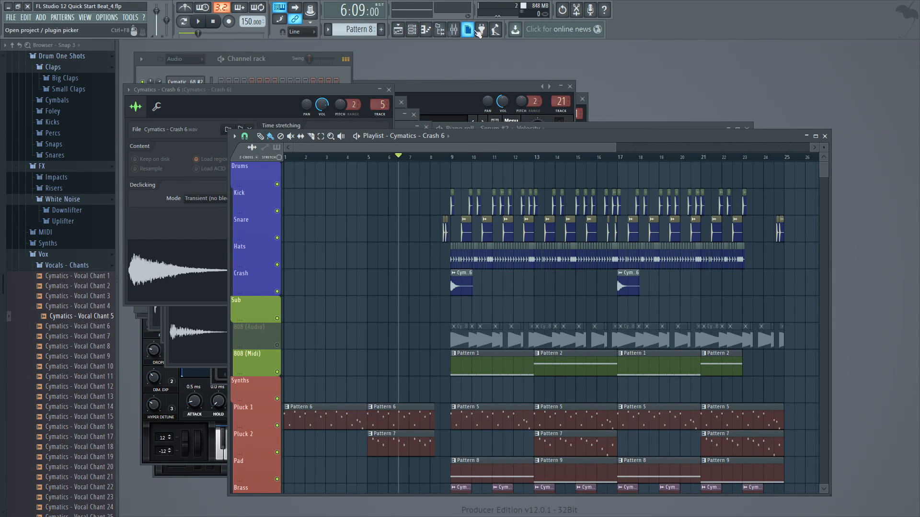
pyautogui.click(453, 29)
pyautogui.rightClick(396, 238)
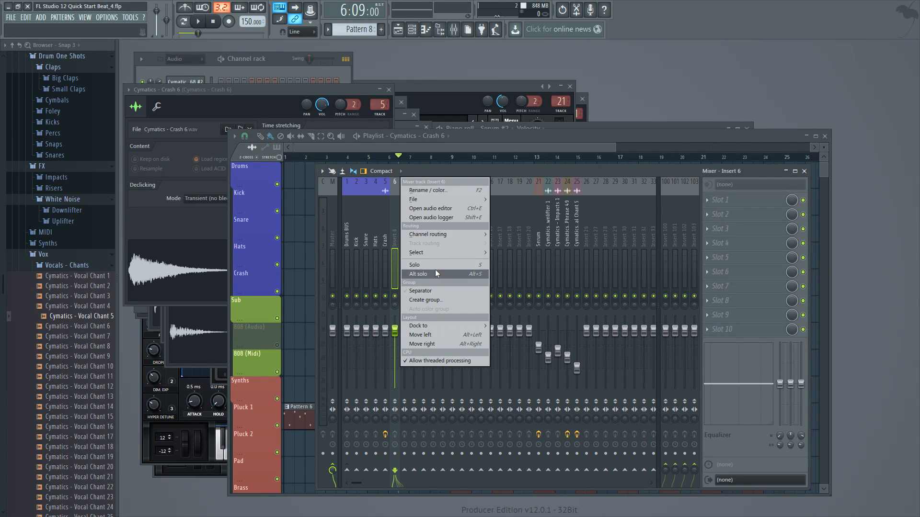
pyautogui.click(433, 190)
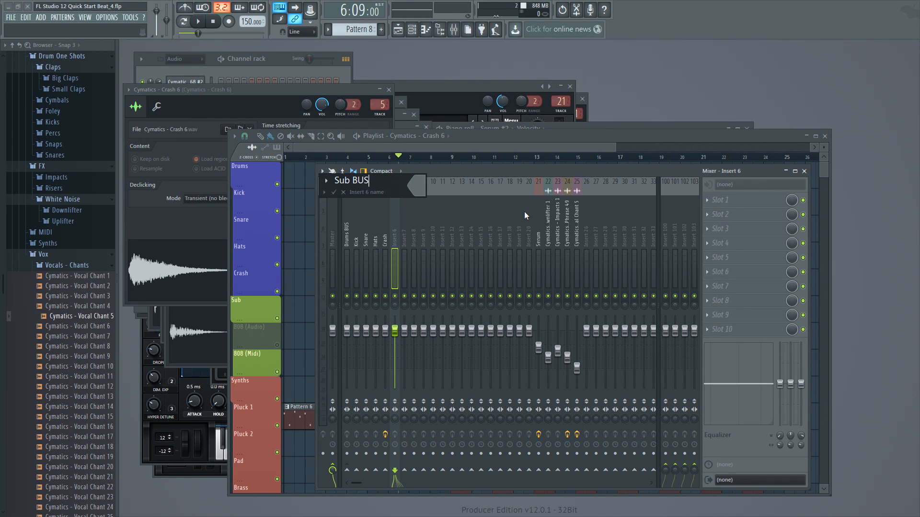
pyautogui.click(416, 186)
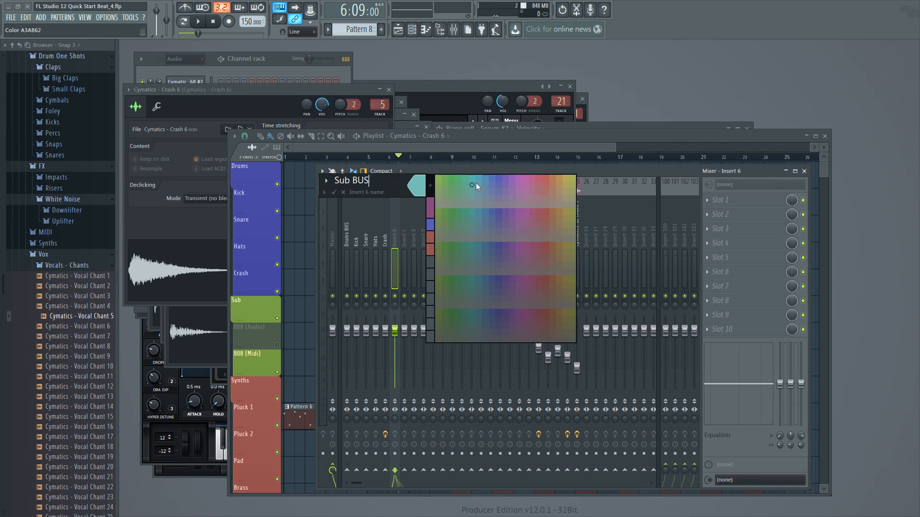
pyautogui.click(436, 176)
# Step: Rename mixer track Insert 7 to "808 (Audio)" and give it the same green colour as the Sub BUS
pyautogui.rightClick(405, 243)
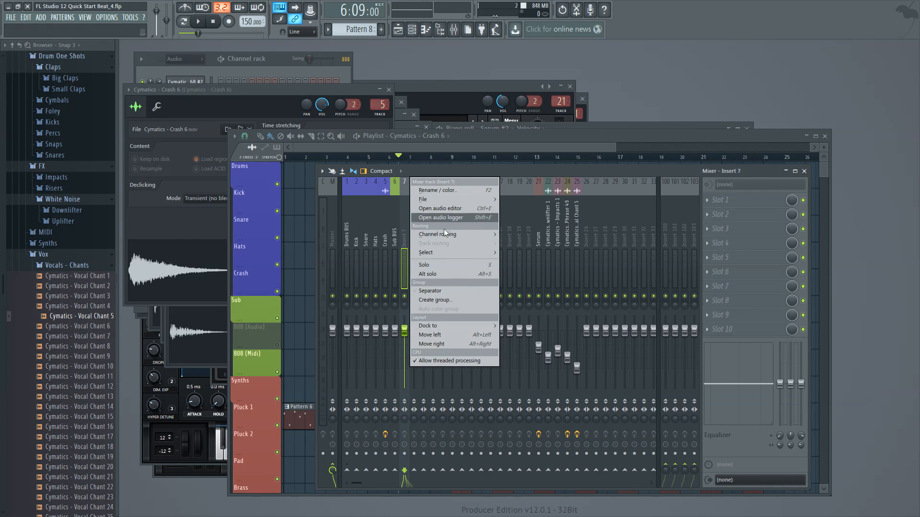
pyautogui.click(438, 190)
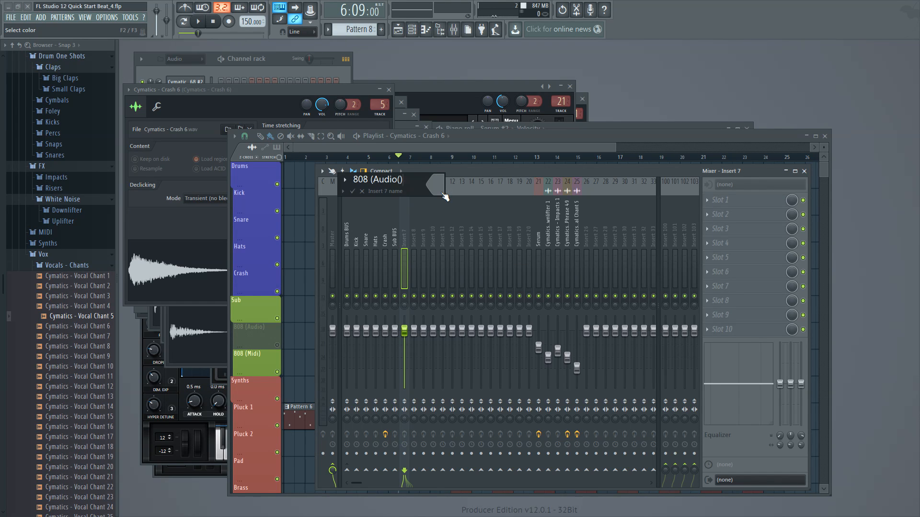
pyautogui.click(445, 196)
pyautogui.click(458, 178)
# Step: Rename mixer track Insert 8 to "808 (Midi)" and colour it green like the other sub tracks
pyautogui.click(414, 245)
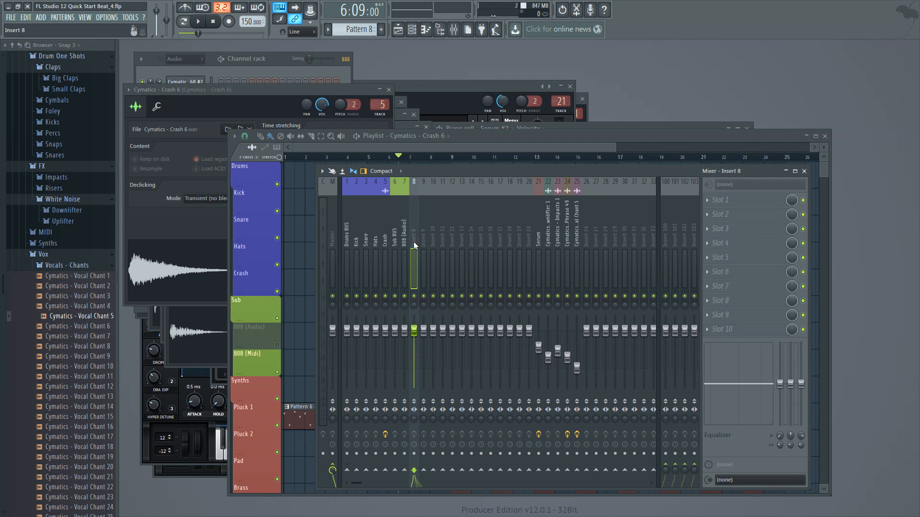
pyautogui.rightClick(414, 244)
pyautogui.click(439, 180)
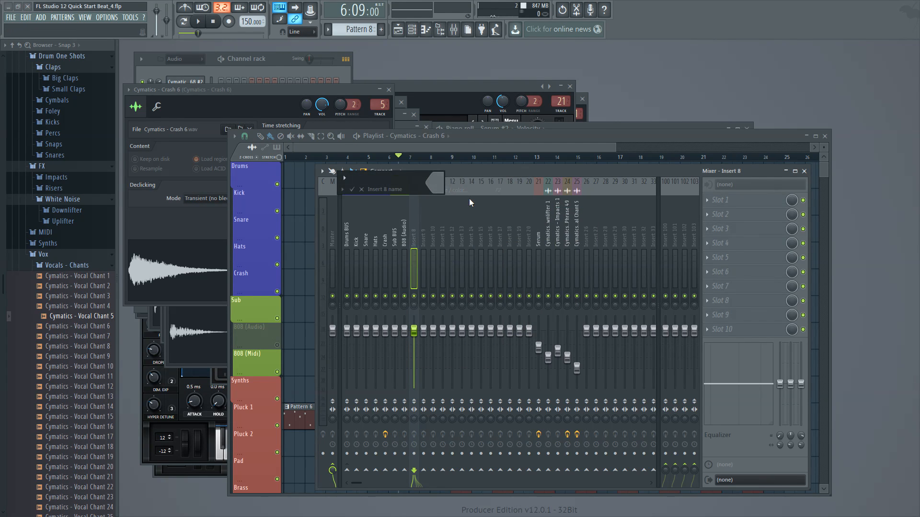
pyautogui.write('808 (Midi)')
pyautogui.click(440, 180)
pyautogui.click(456, 177)
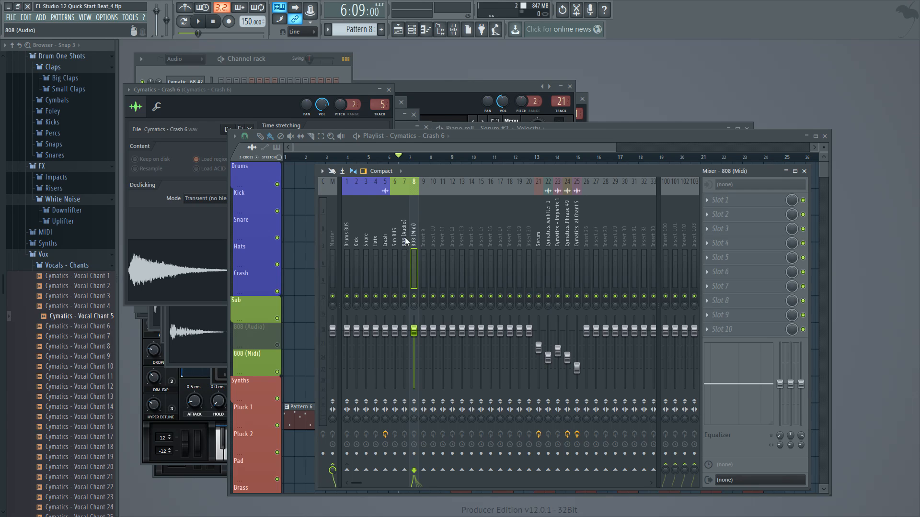
# Step: Route the 808 (Audio) and 808 (Midi) mixer tracks only to the Sub BUS and check their routing
pyautogui.click(406, 241)
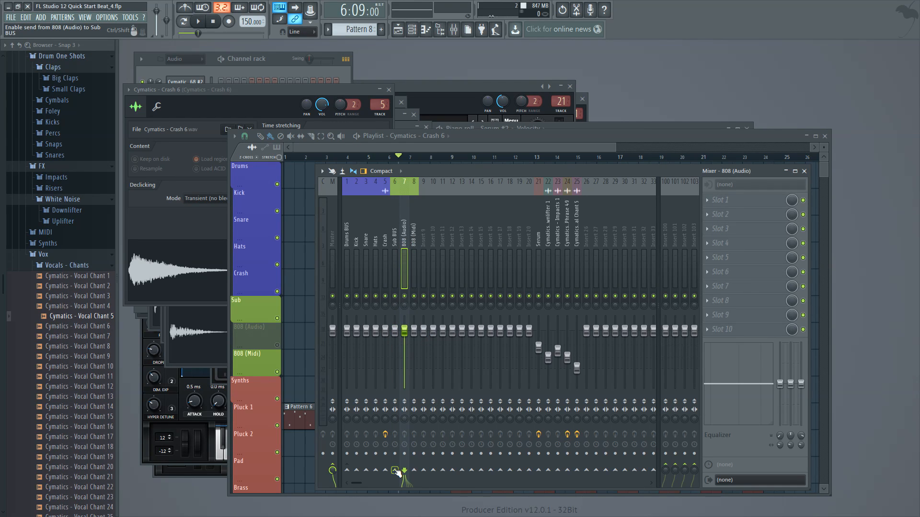
pyautogui.rightClick(394, 470)
pyautogui.click(421, 485)
pyautogui.click(414, 245)
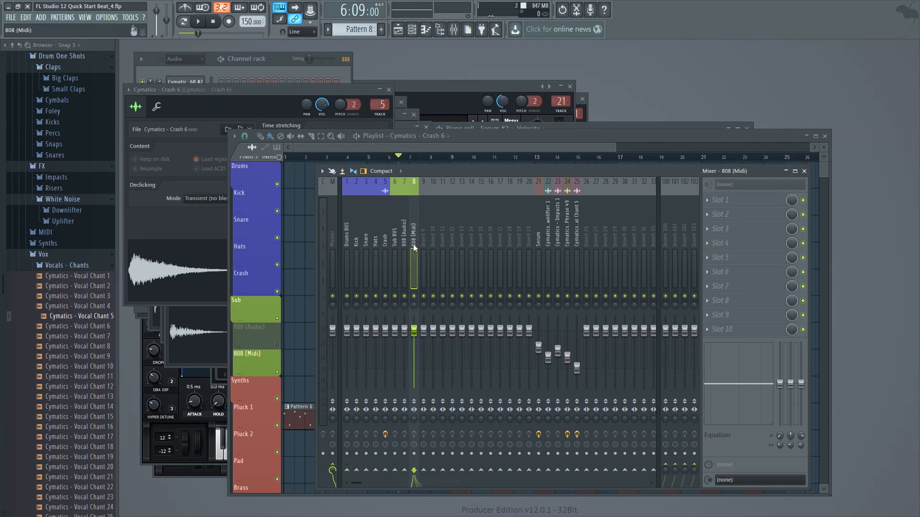
pyautogui.rightClick(395, 470)
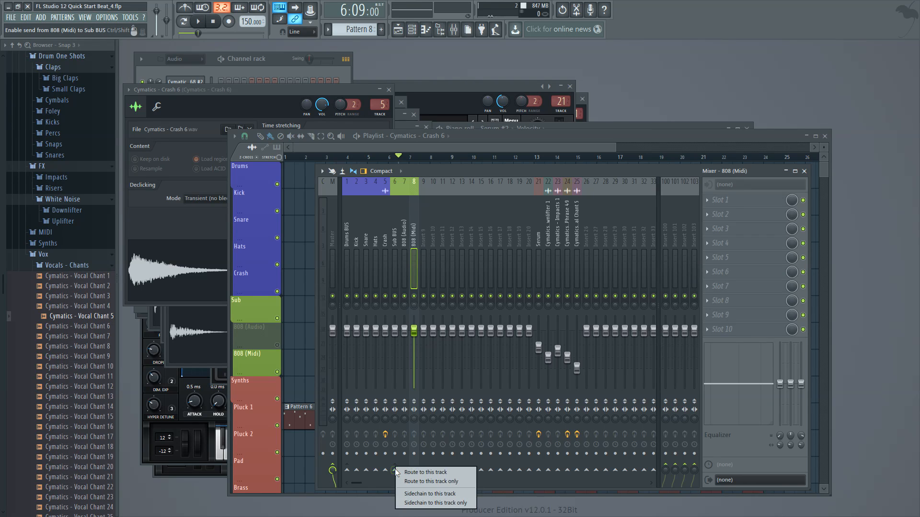
pyautogui.click(421, 484)
pyautogui.click(386, 241)
pyautogui.click(403, 243)
pyautogui.click(393, 245)
pyautogui.click(405, 244)
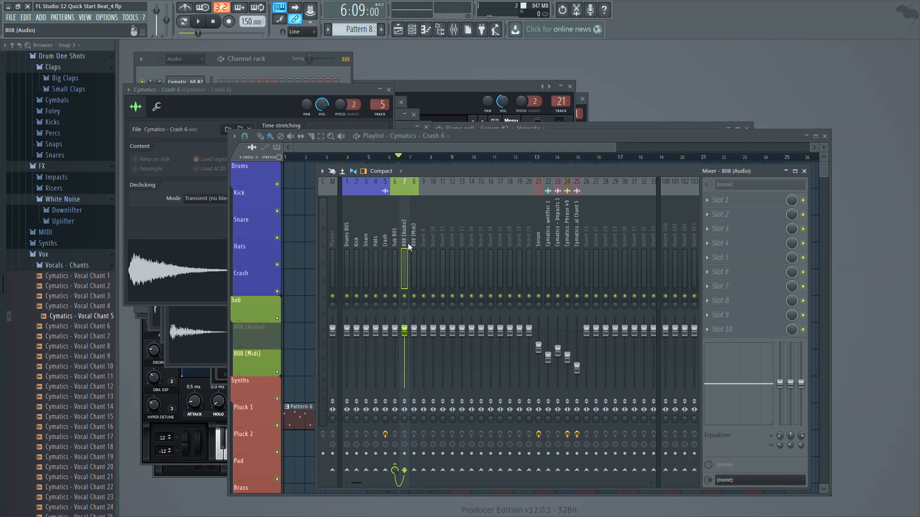
# Step: Open the Cymatics - 808 E - 68 sample channel from the playlist and route it to the 808 (Audio) mixer track
pyautogui.click(444, 139)
pyautogui.doubleClick(462, 335)
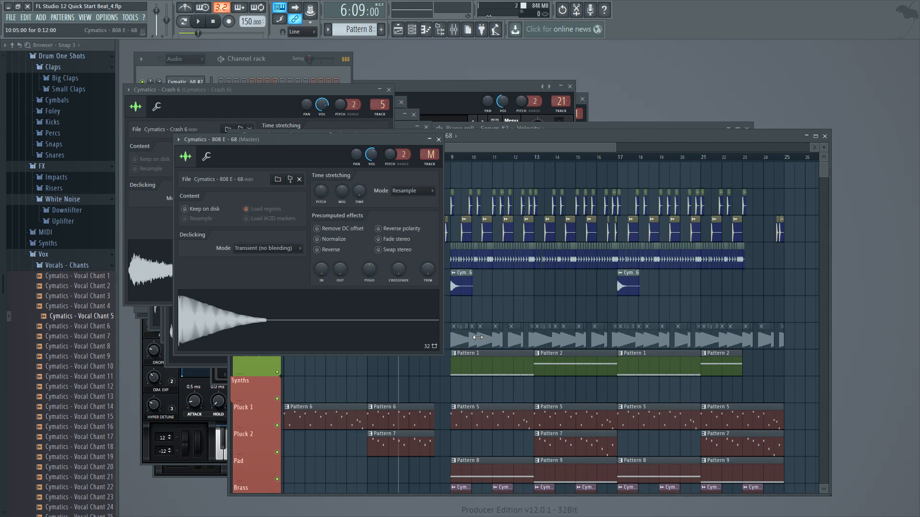
pyautogui.click(453, 29)
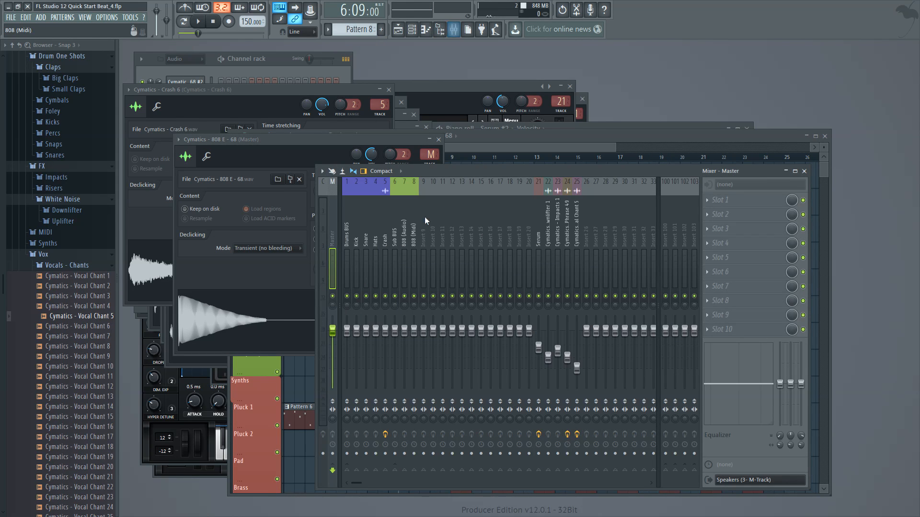
pyautogui.rightClick(405, 242)
pyautogui.moveTo(450, 233)
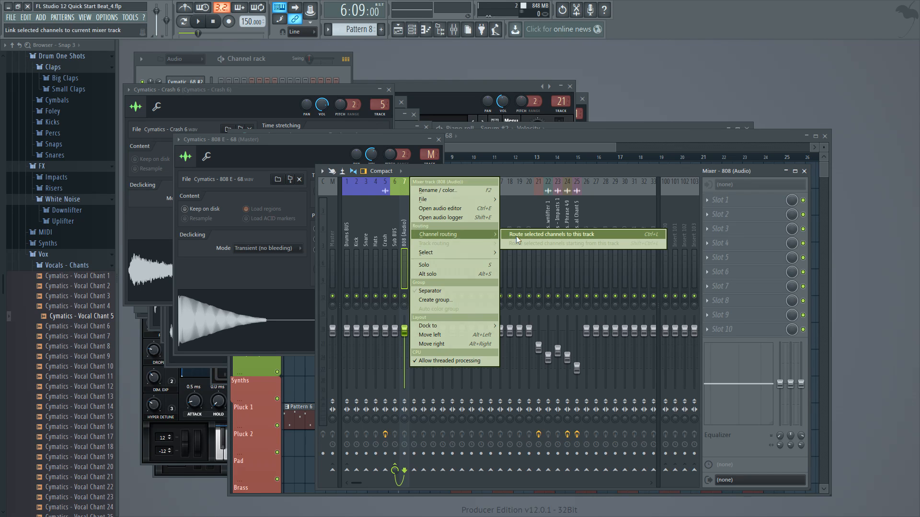
pyautogui.click(522, 235)
# Step: Open Pattern 1 from the playlist and route its Cymatics - 808 E - 68 #2 channel to the 808 (Midi) mixer track
pyautogui.click(536, 138)
pyautogui.doubleClick(492, 364)
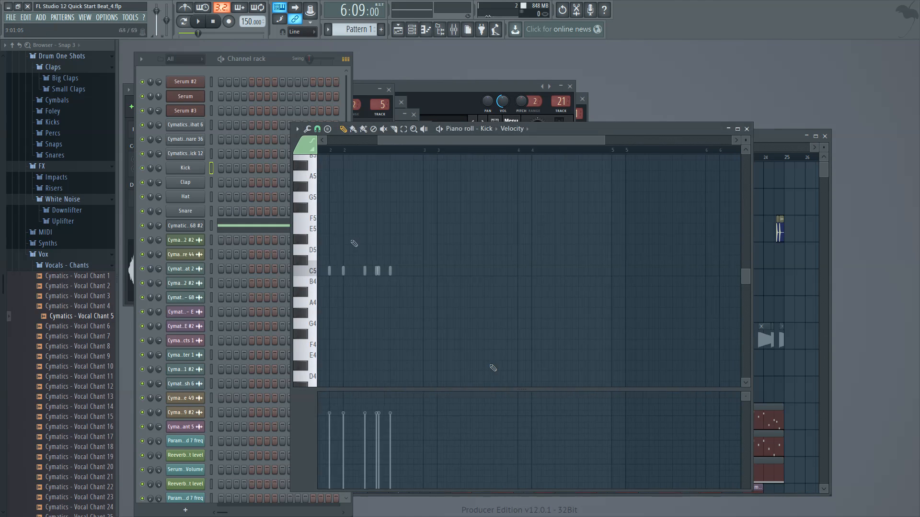
pyautogui.click(270, 71)
pyautogui.click(185, 226)
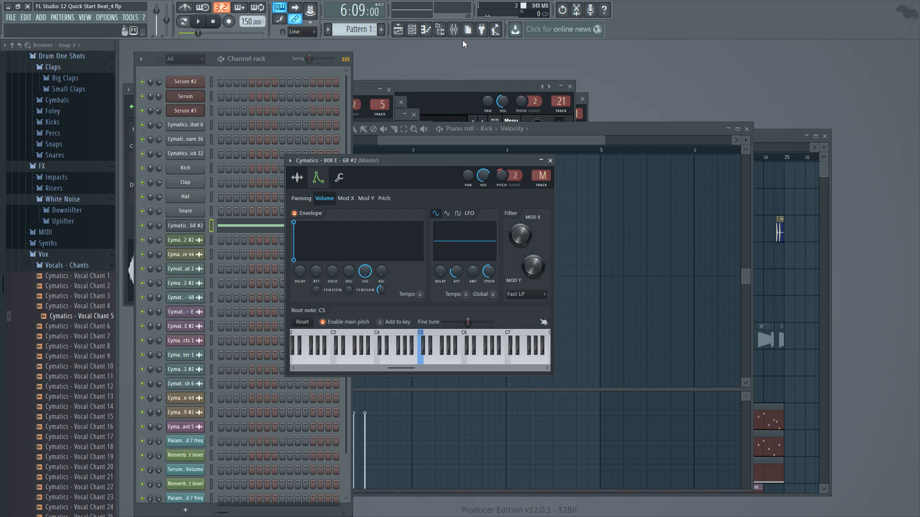
pyautogui.click(453, 30)
pyautogui.click(415, 239)
pyautogui.rightClick(414, 239)
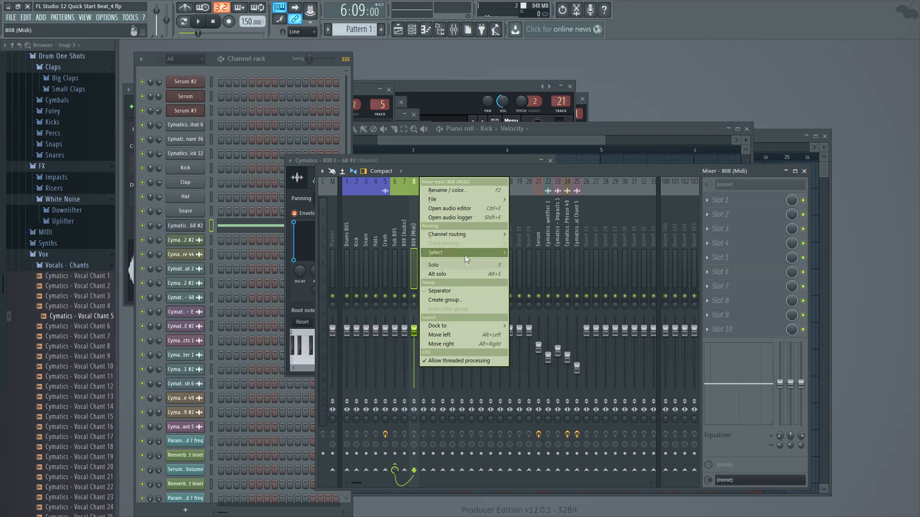
pyautogui.moveTo(498, 234)
pyautogui.click(527, 234)
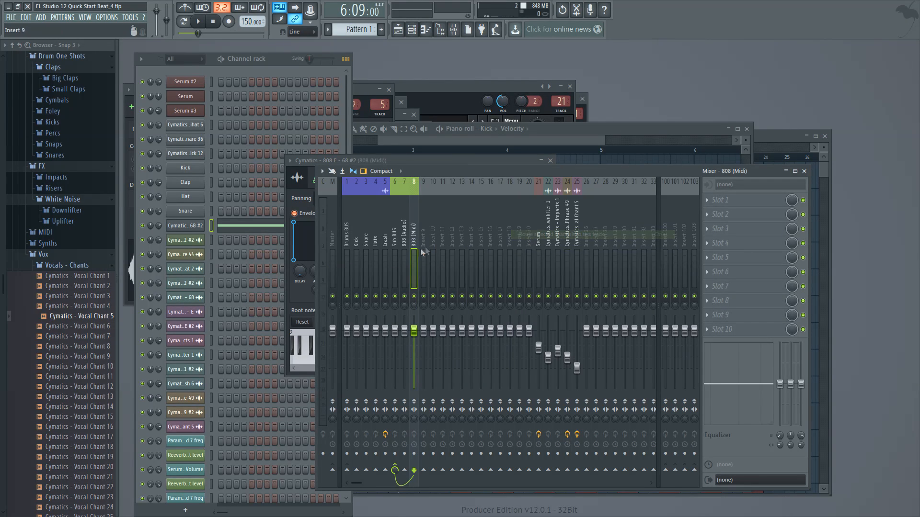
pyautogui.click(473, 130)
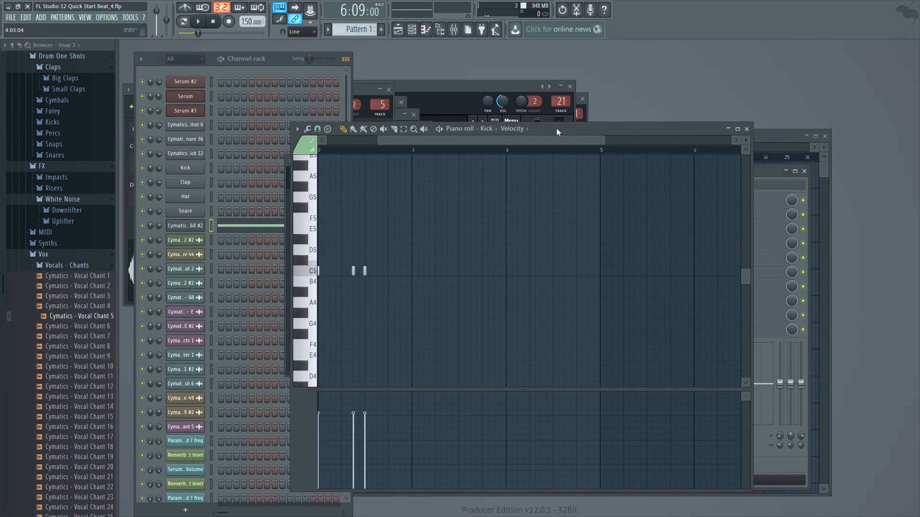
# Step: Rename mixer insert 9 as Synths BUS and colour it red to match the playlist's Synths group
pyautogui.click(761, 136)
pyautogui.click(337, 245)
pyautogui.rightClick(371, 258)
pyautogui.scroll(-4, 372, 247)
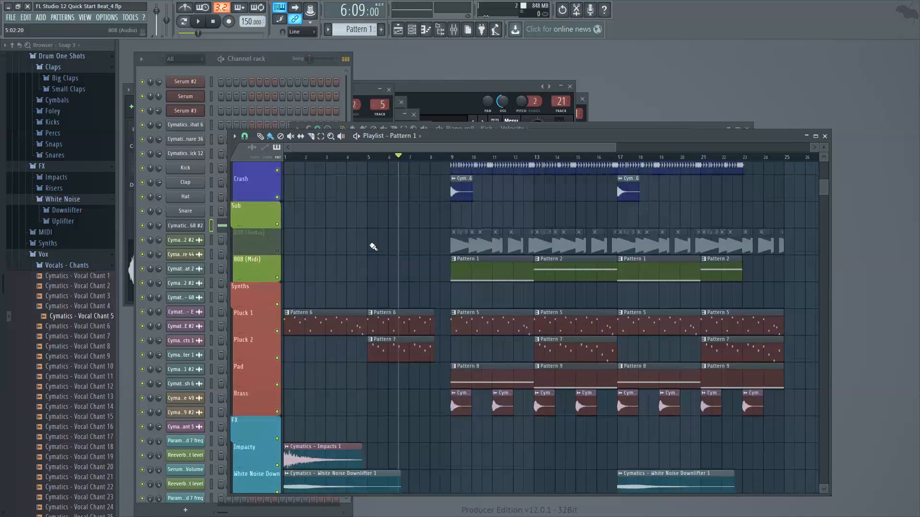
pyautogui.click(453, 29)
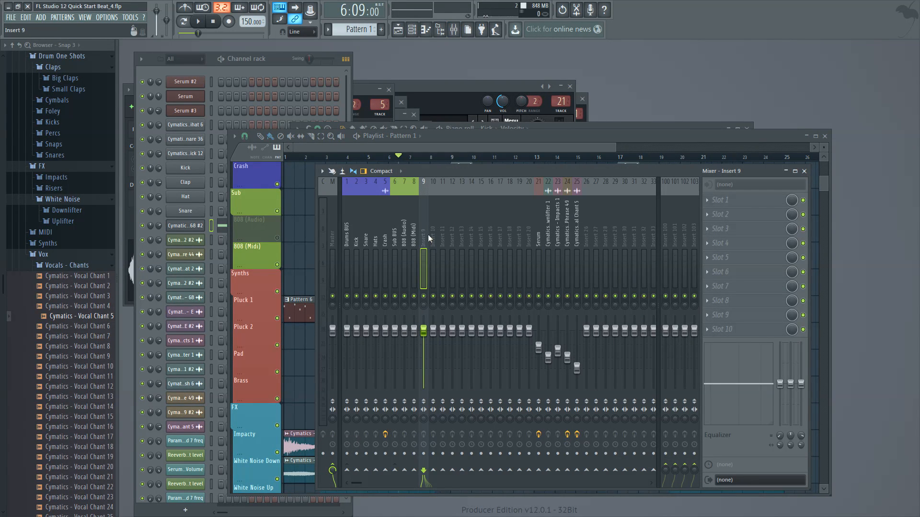
pyautogui.rightClick(421, 241)
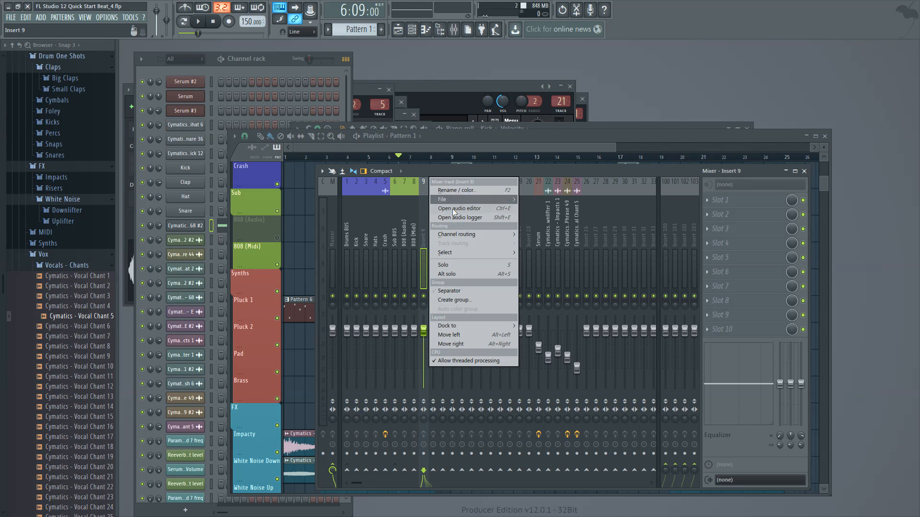
pyautogui.click(453, 190)
pyautogui.write('Synths')
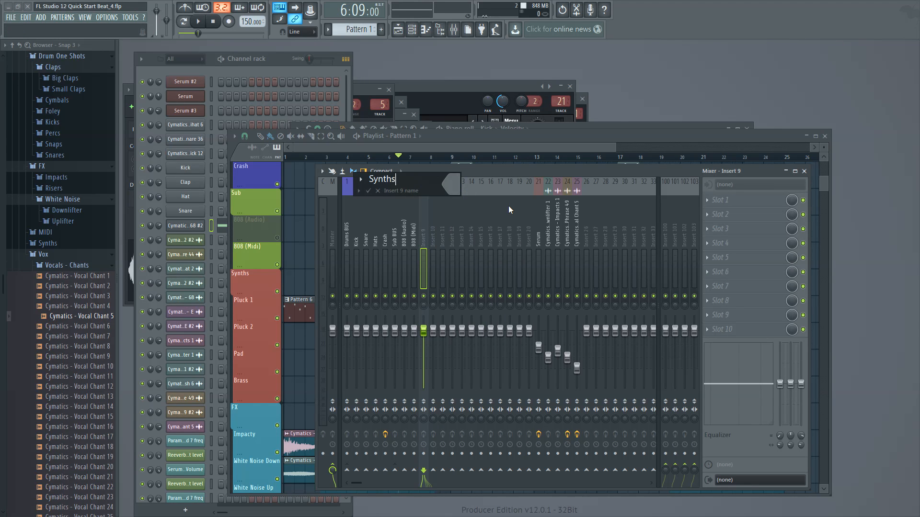
pyautogui.write(' BUS')
pyautogui.click(452, 185)
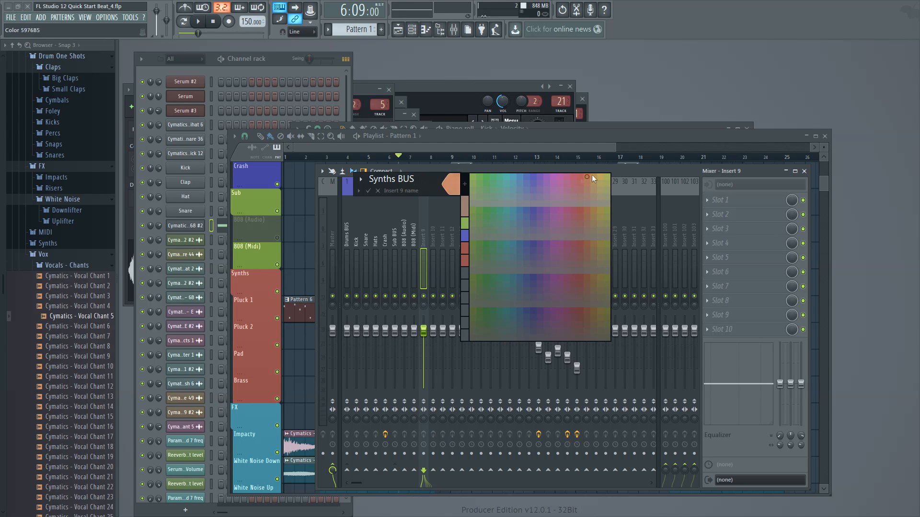
pyautogui.click(578, 185)
pyautogui.press('Return')
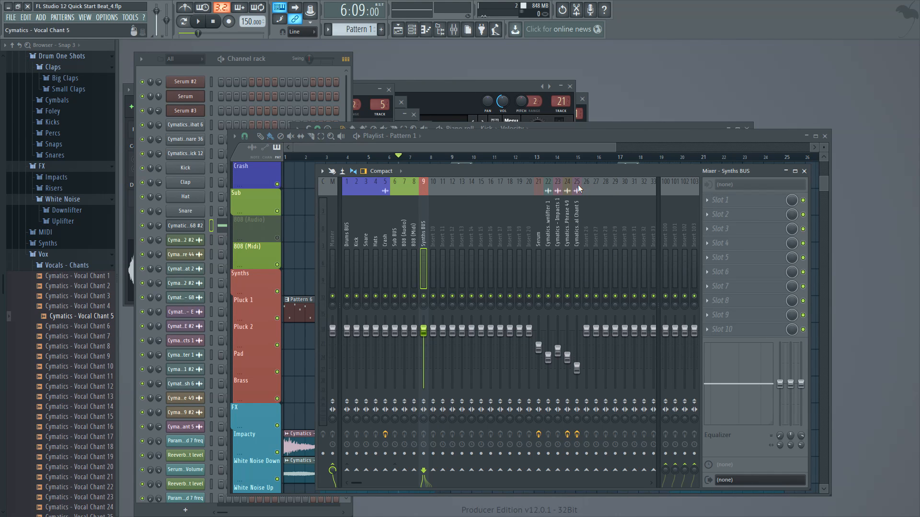
# Step: Play Pattern 5 and open its Serum instrument to check which mixer track it feeds
pyautogui.click(542, 239)
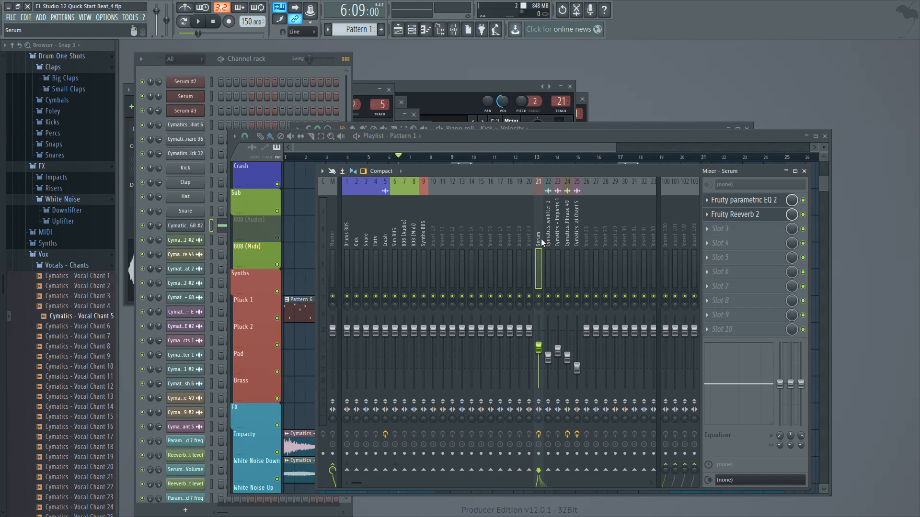
pyautogui.click(553, 148)
pyautogui.doubleClick(469, 306)
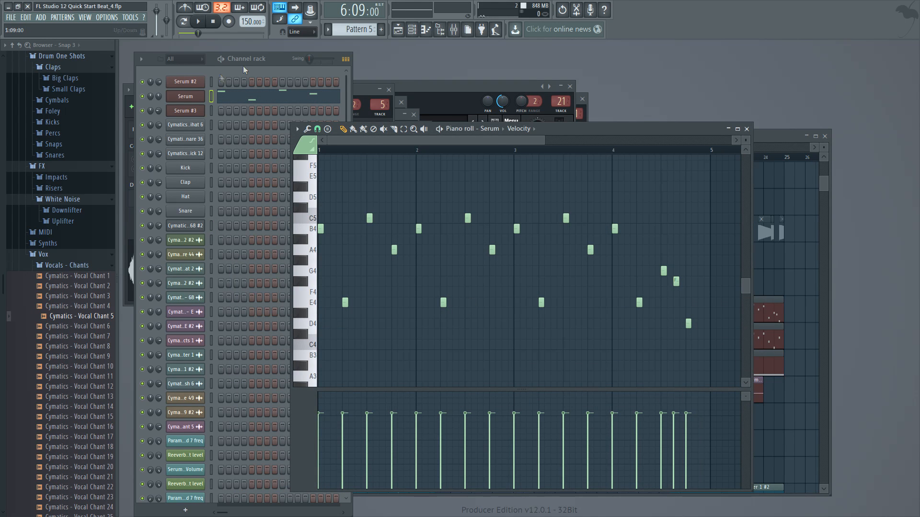
pyautogui.press('space')
pyautogui.click(204, 96)
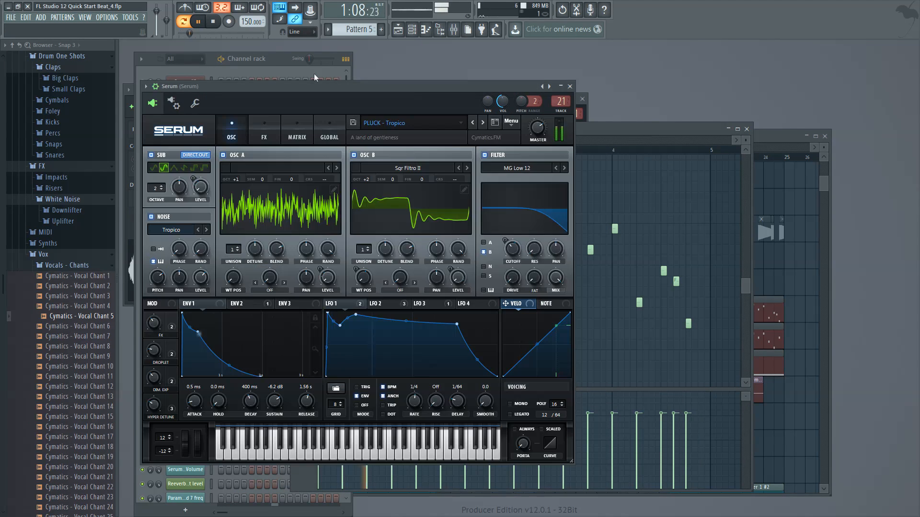
pyautogui.press('F9')
pyautogui.press('space')
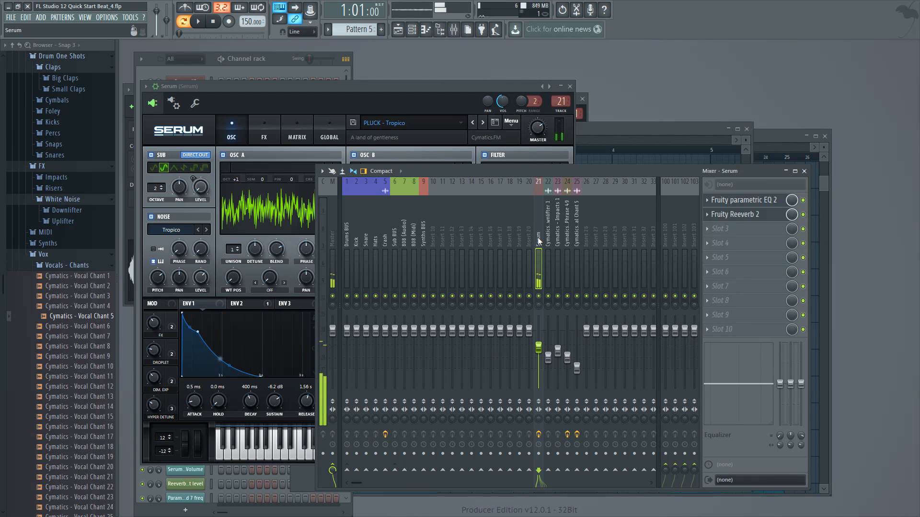
# Step: Move the Serum mixer track to position 10, directly beside Synths BUS
pyautogui.hotkey('alt', 'Left')
pyautogui.hotkey('alt', 'Left')
pyautogui.hotkey('alt', 'Left')
pyautogui.hotkey('alt', 'Left')
pyautogui.hotkey('alt', 'Left')
pyautogui.hotkey('alt', 'Left')
pyautogui.hotkey('alt', 'Left')
pyautogui.hotkey('alt', 'Left')
pyautogui.hotkey('alt', 'Left')
pyautogui.hotkey('alt', 'Left')
pyautogui.hotkey('alt', 'Left')
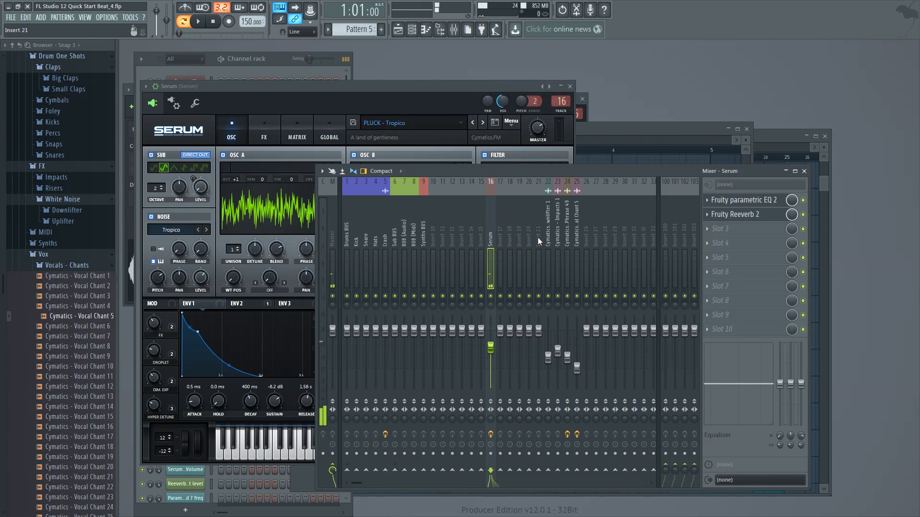
# Step: Rename the Serum mixer track as Pluck and colour it red
pyautogui.rightClick(431, 243)
pyautogui.click(455, 188)
pyautogui.write('Pluck')
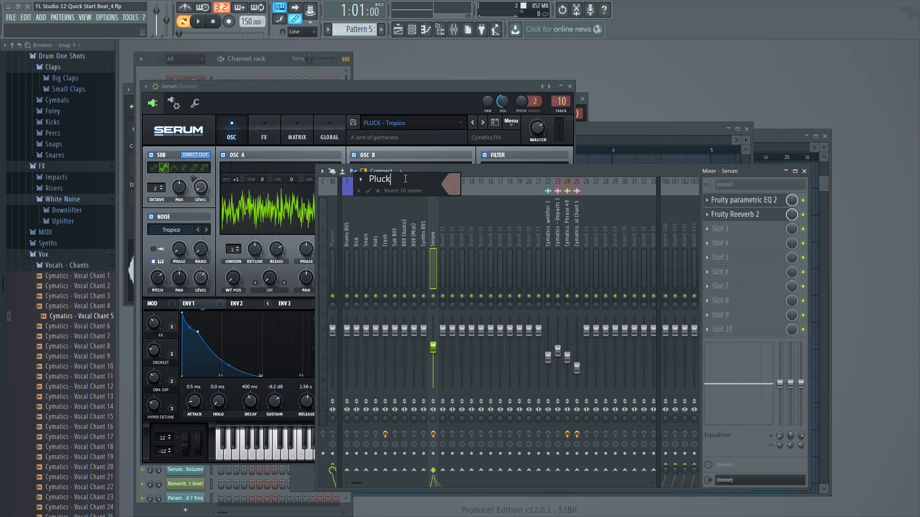
pyautogui.click(446, 185)
pyautogui.click(578, 181)
pyautogui.press('Return')
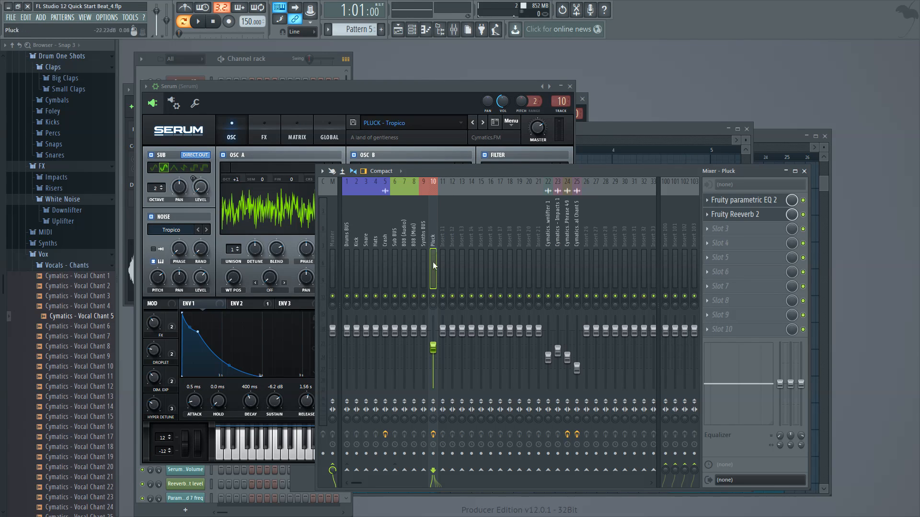
# Step: Open Serum #2 from the playlist's Pattern 8 and route that channel to mixer insert 11
pyautogui.click(740, 137)
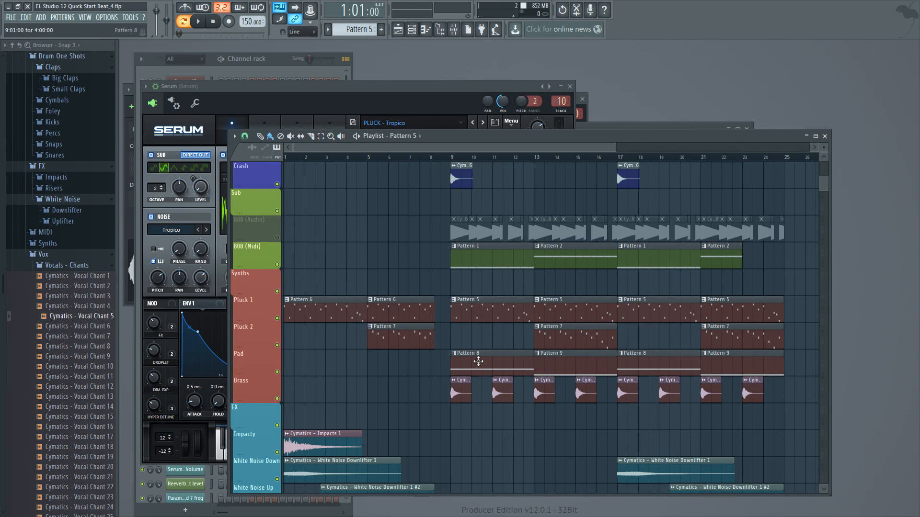
pyautogui.doubleClick(479, 361)
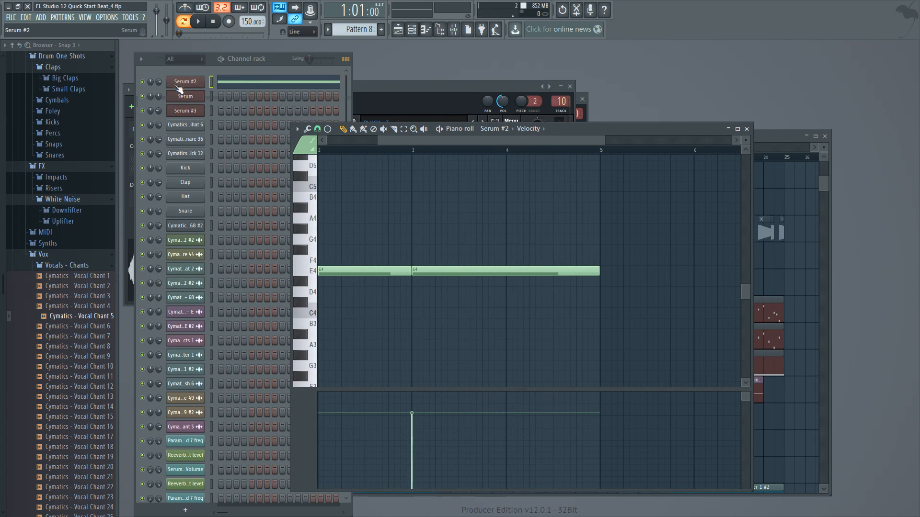
pyautogui.click(196, 85)
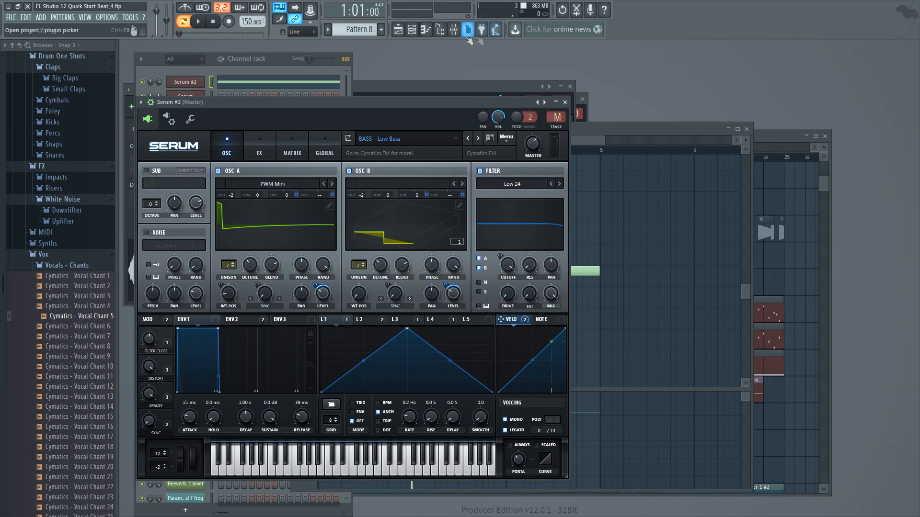
pyautogui.click(454, 29)
pyautogui.rightClick(444, 248)
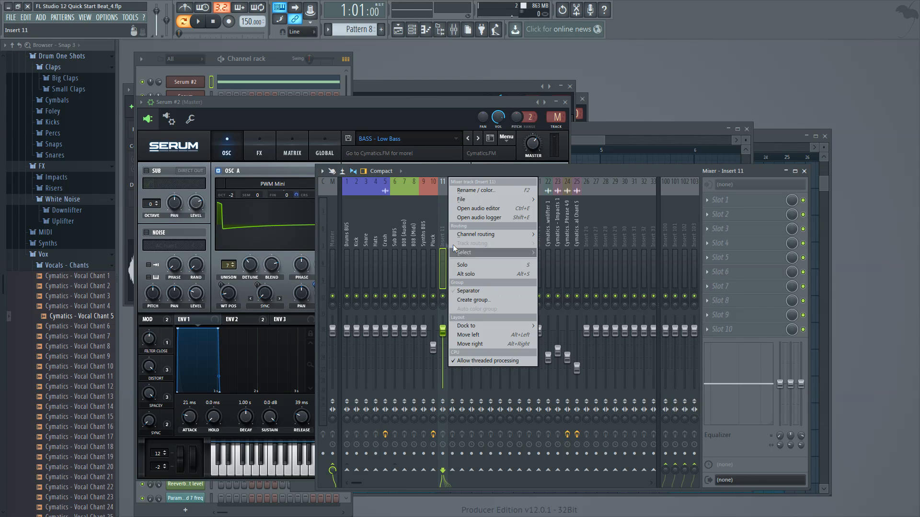
pyautogui.moveTo(488, 232)
pyautogui.click(583, 239)
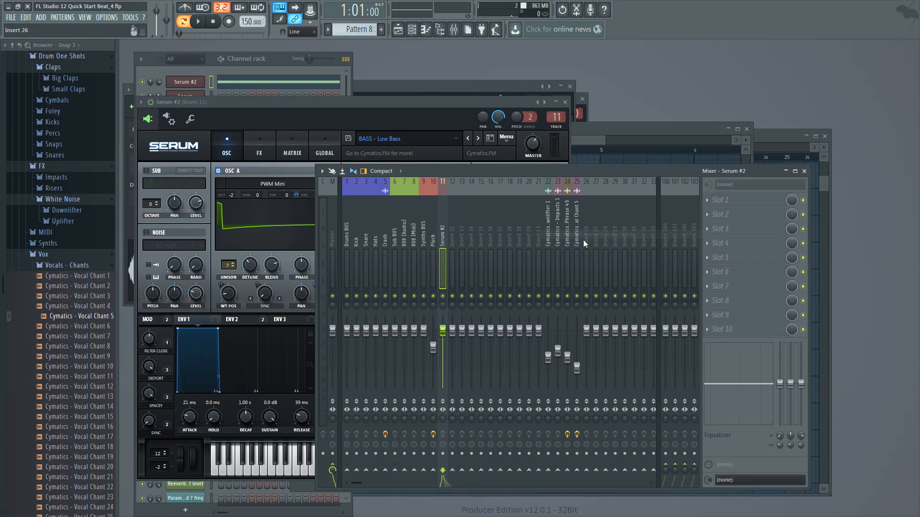
# Step: Rename the Serum #2 mixer track as Pad and colour it red
pyautogui.rightClick(441, 243)
pyautogui.click(490, 187)
pyautogui.write('Pad')
pyautogui.click(491, 189)
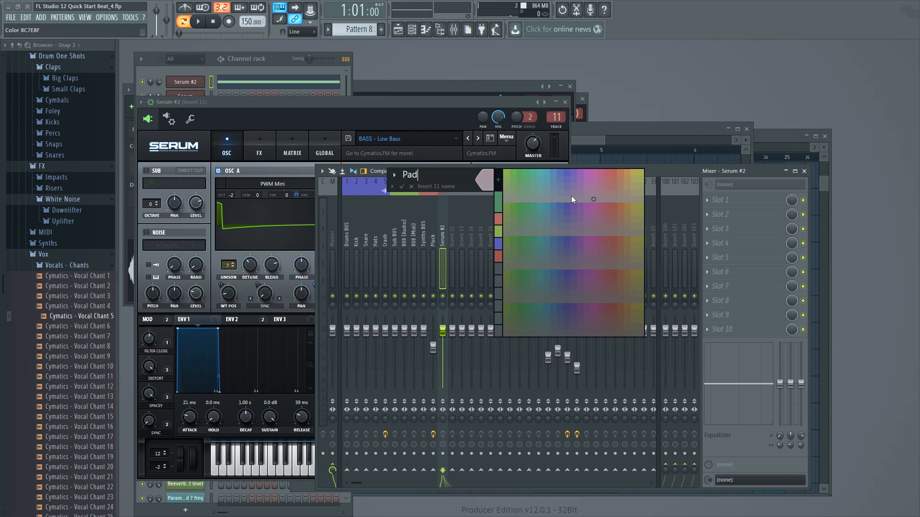
pyautogui.click(613, 180)
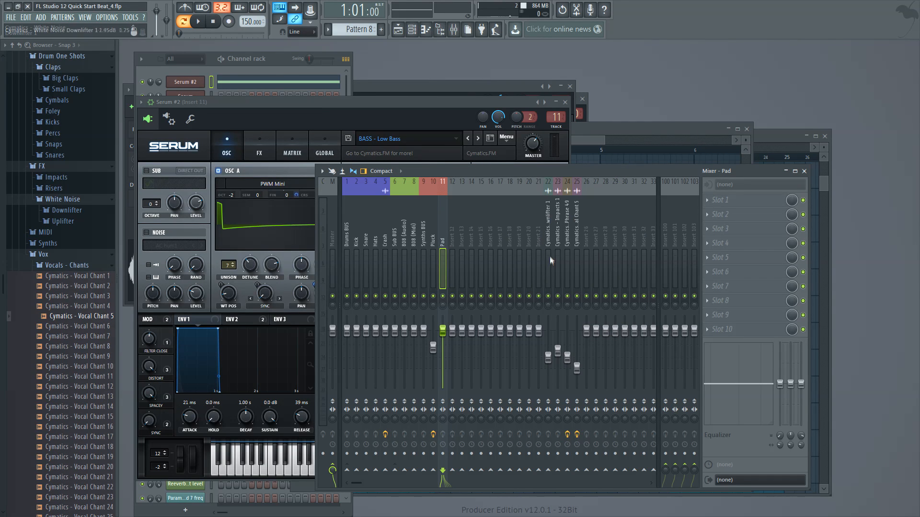
# Step: Open the Brass One Shot sample from the playlist's Brass track and route its channel to mixer insert 12
pyautogui.click(753, 140)
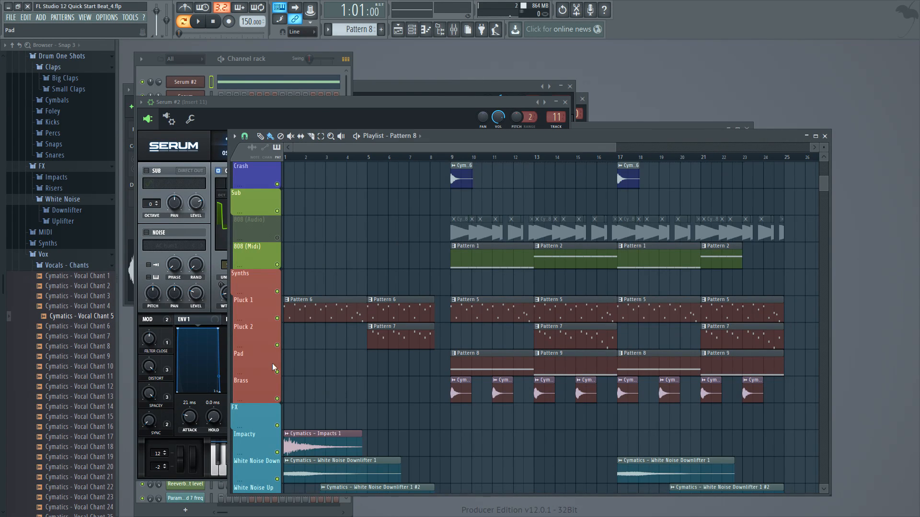
pyautogui.doubleClick(500, 390)
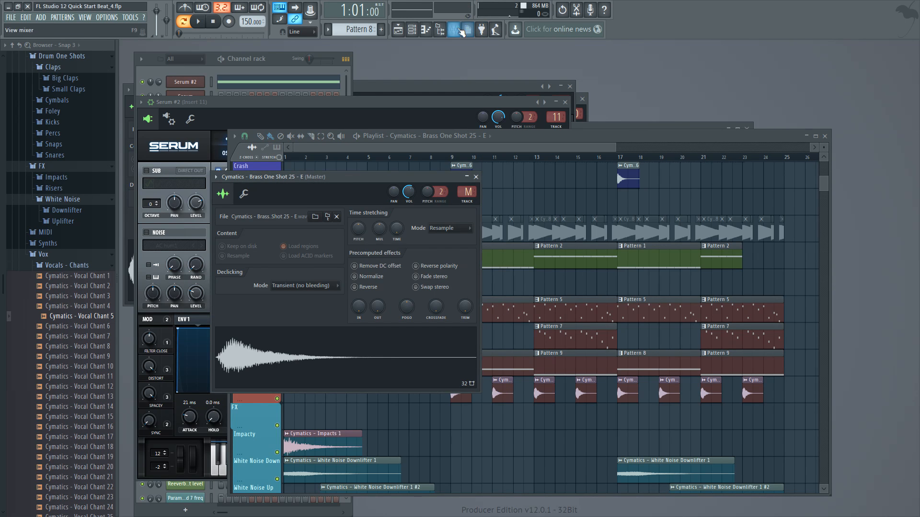
pyautogui.click(460, 31)
pyautogui.click(454, 182)
pyautogui.rightClick(457, 179)
pyautogui.moveTo(492, 233)
pyautogui.click(579, 235)
# Step: Rename the Brass One Shot mixer track as Brass and colour it red
pyautogui.rightClick(452, 239)
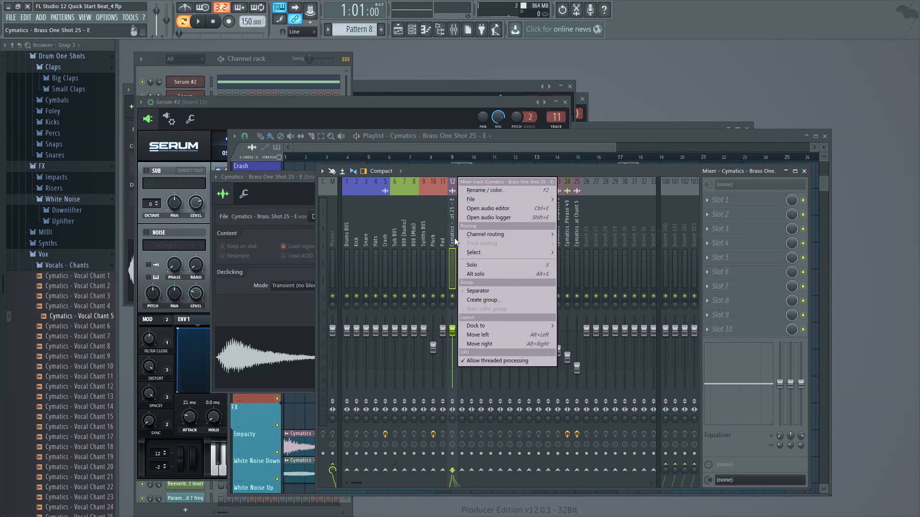
pyautogui.click(475, 191)
pyautogui.write('Brass')
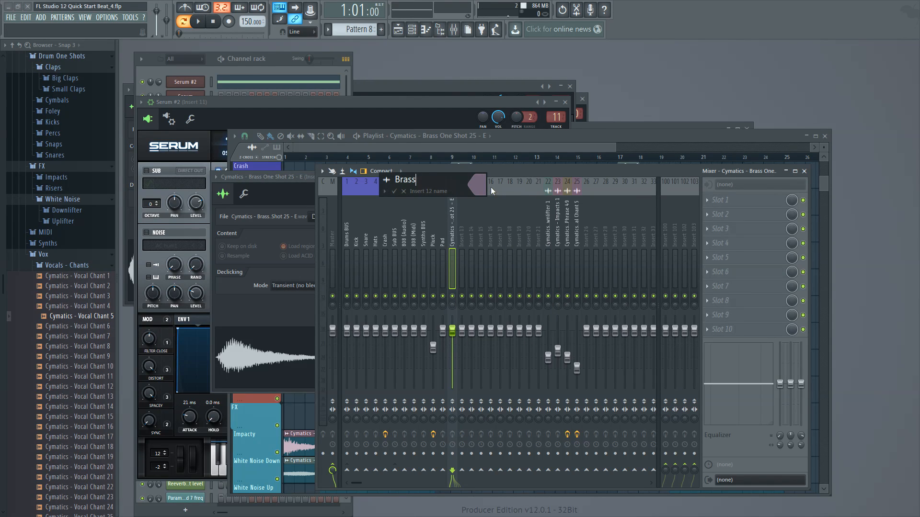
pyautogui.click(485, 187)
pyautogui.click(605, 183)
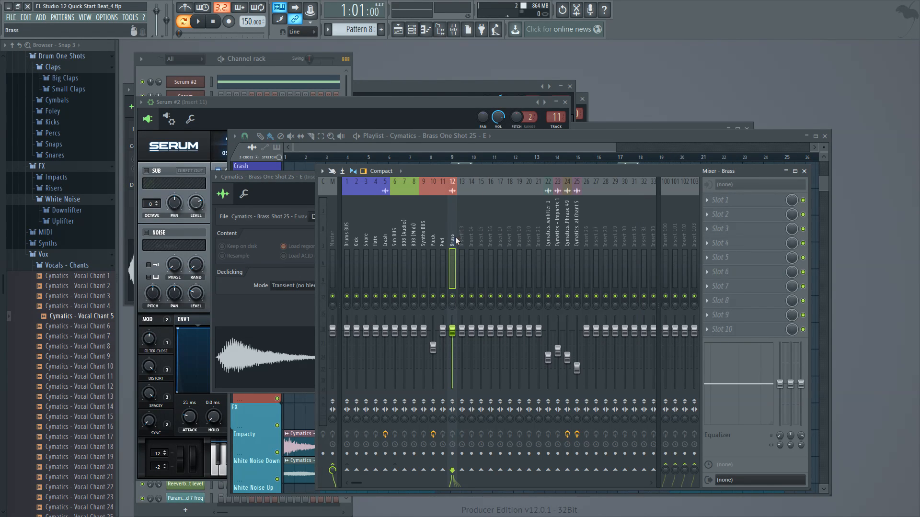
# Step: Route the Brass and Pad mixer tracks only to the Pluck track
pyautogui.rightClick(432, 470)
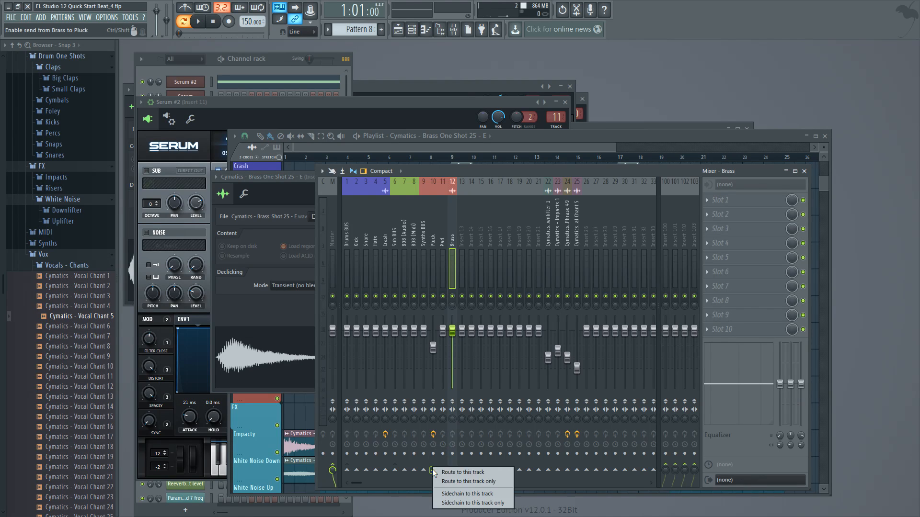
pyautogui.click(455, 482)
pyautogui.click(445, 254)
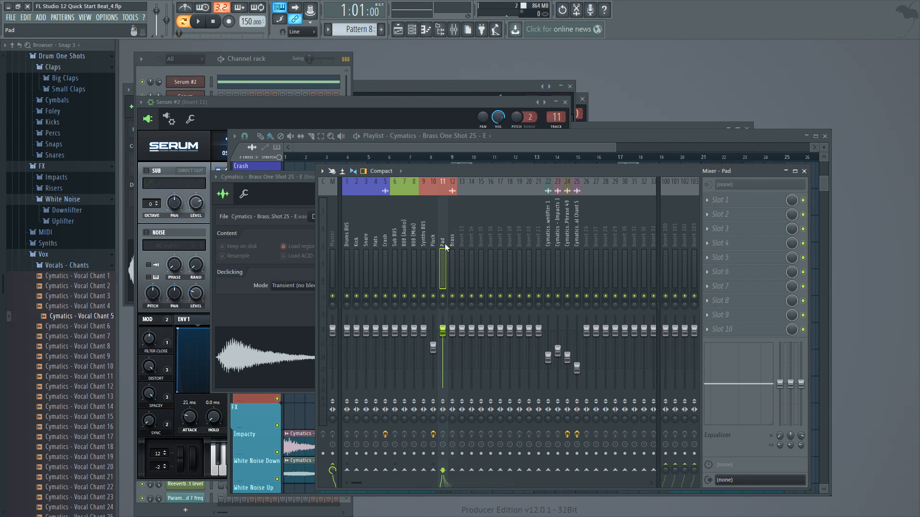
pyautogui.rightClick(433, 470)
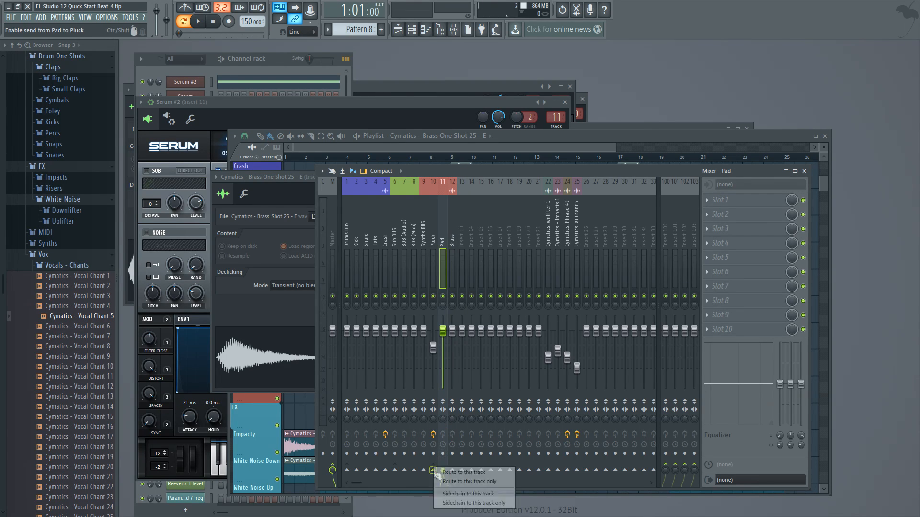
pyautogui.click(459, 483)
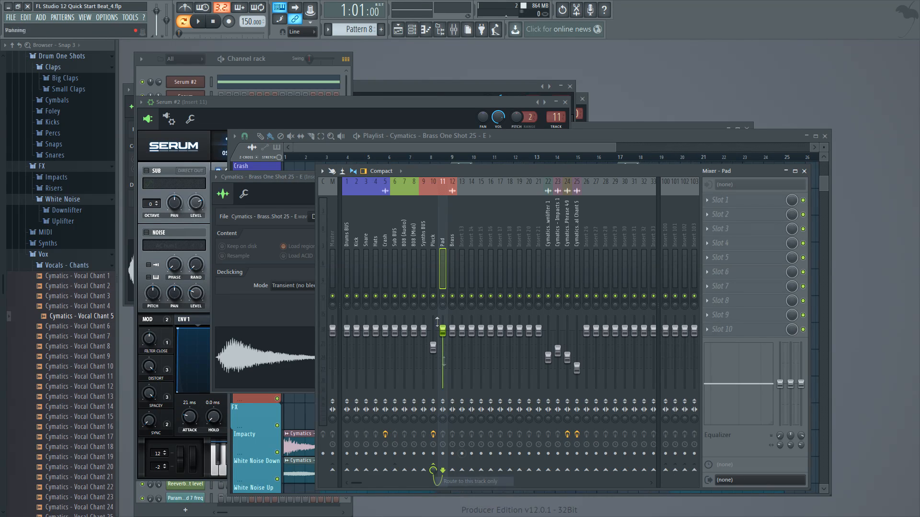
# Step: Route the Pluck, Pad and Brass mixer tracks only to the Synths BUS track
pyautogui.click(435, 248)
pyautogui.rightClick(423, 470)
pyautogui.click(433, 480)
pyautogui.click(445, 249)
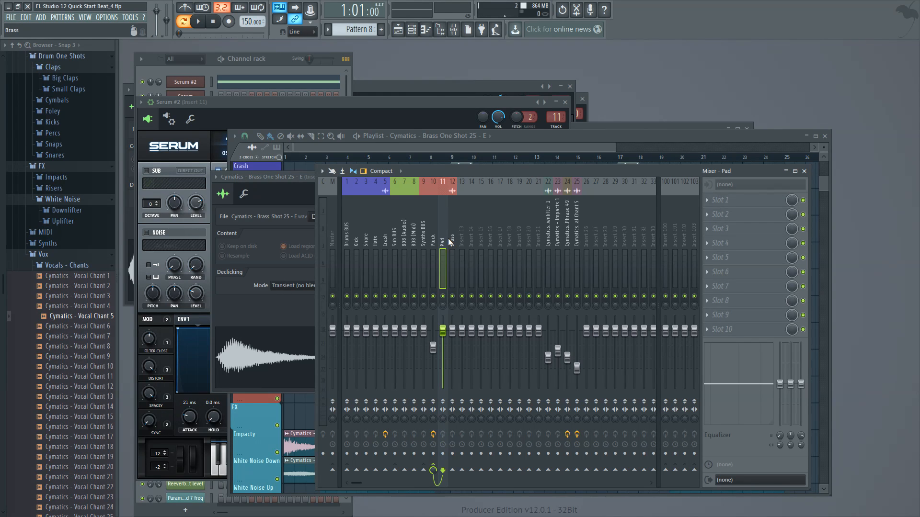
pyautogui.rightClick(424, 470)
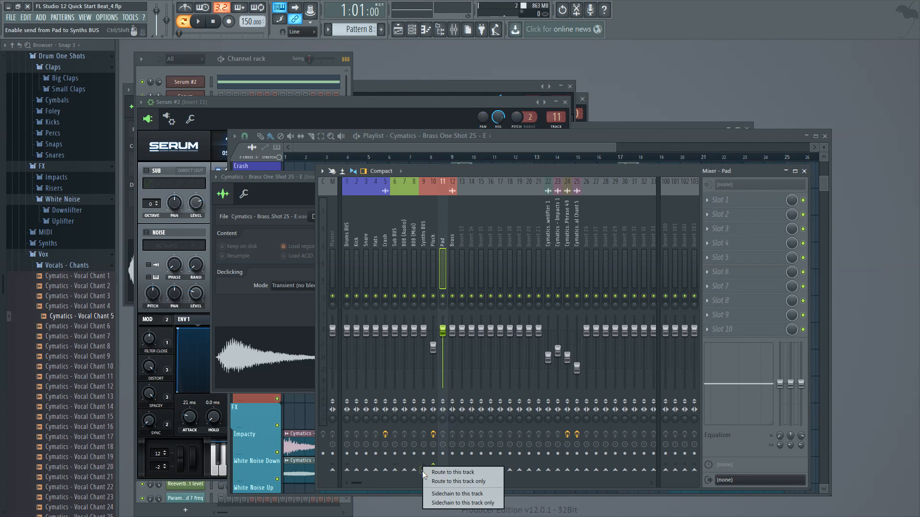
pyautogui.click(442, 480)
pyautogui.click(452, 245)
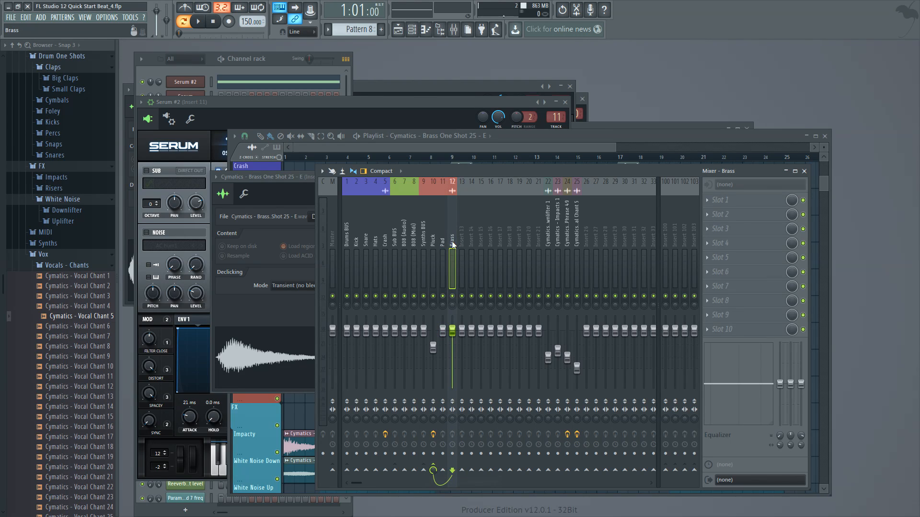
pyautogui.rightClick(423, 475)
pyautogui.click(446, 480)
# Step: Name mixer insert 13 FX BUS and colour it blue like the FX group in the playlist
pyautogui.click(600, 150)
pyautogui.scroll(-5, 392, 296)
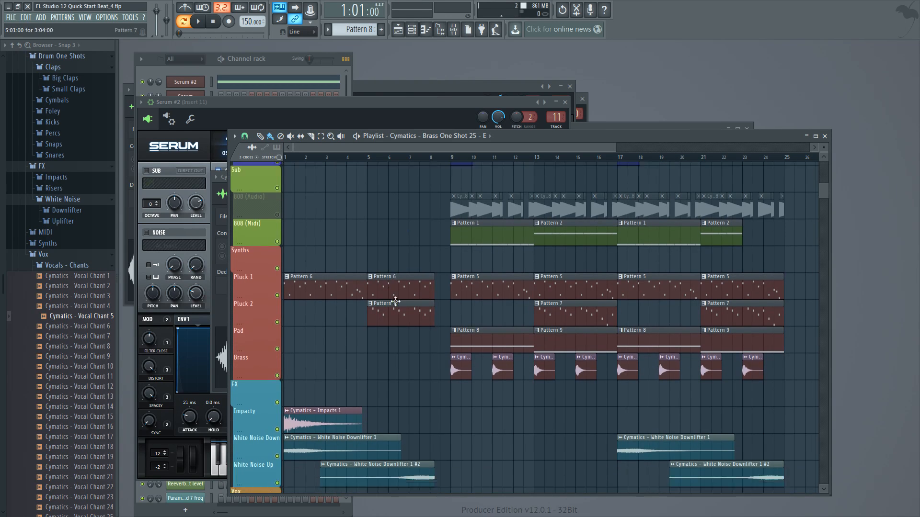
pyautogui.click(453, 30)
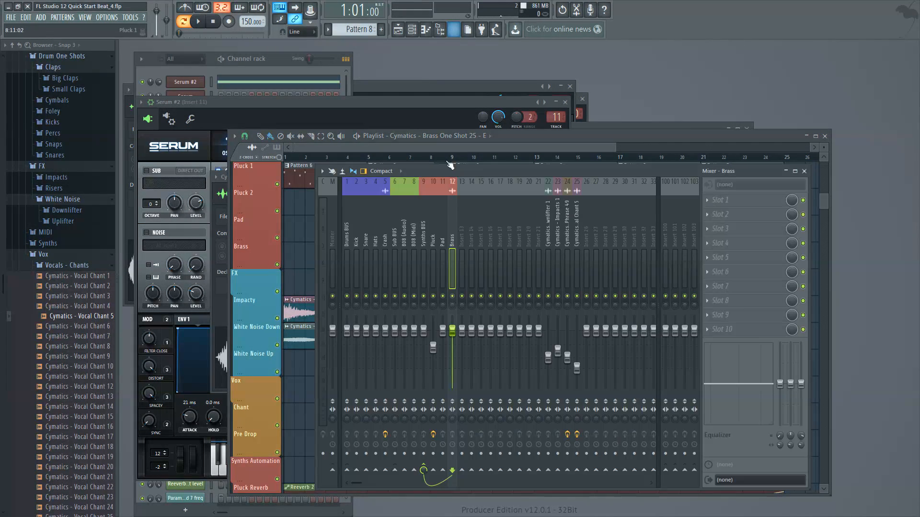
pyautogui.rightClick(462, 246)
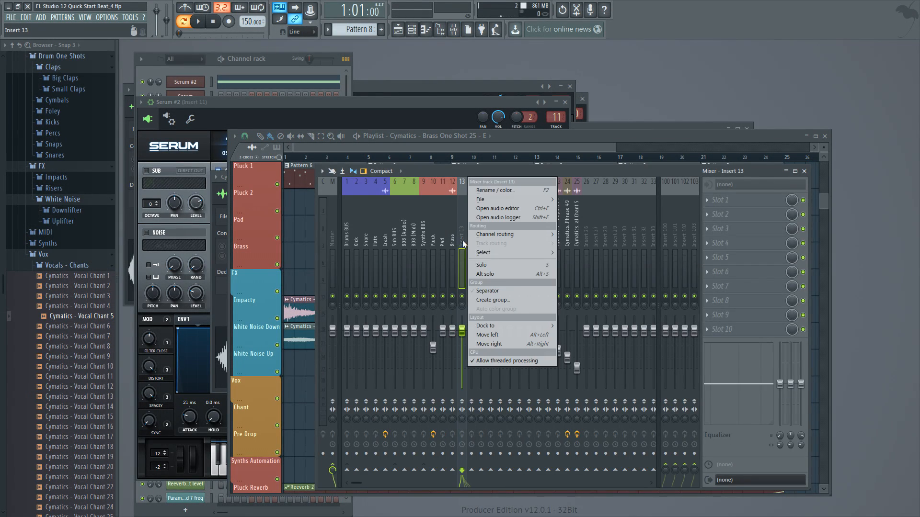
pyautogui.click(499, 191)
pyautogui.write('FX BUS')
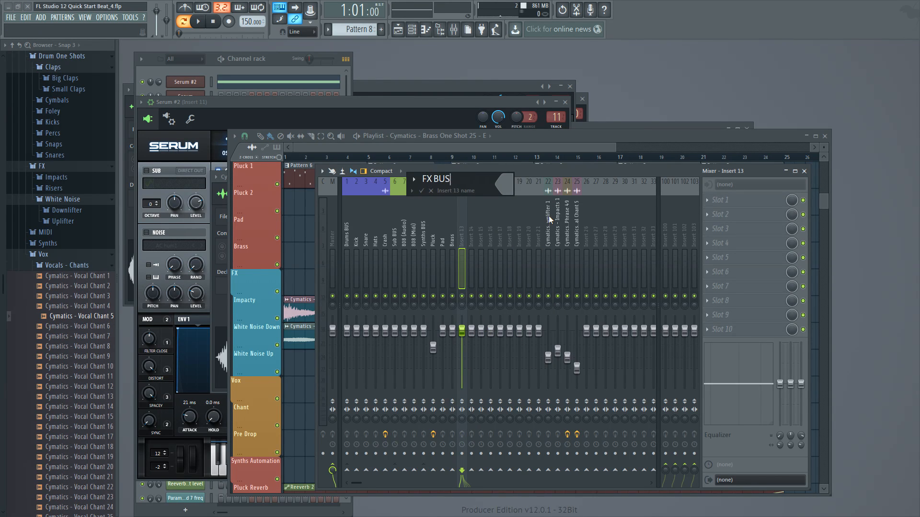
pyautogui.click(506, 184)
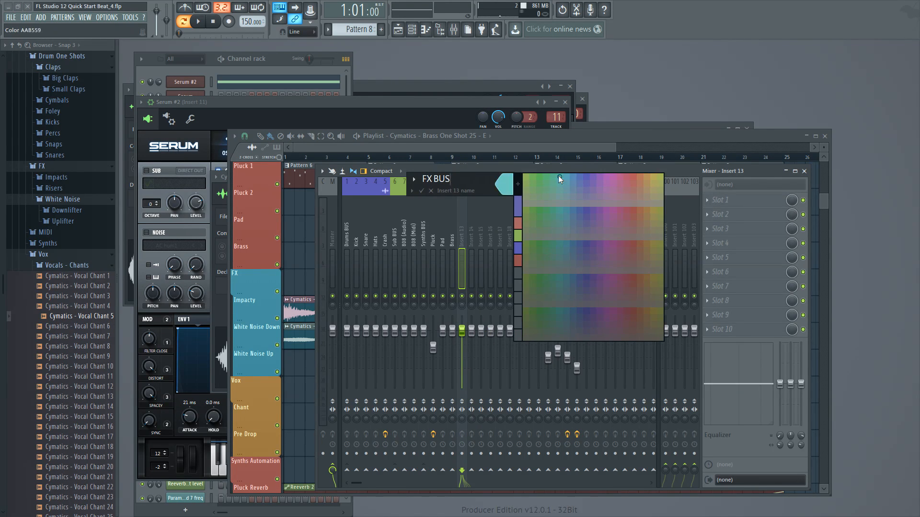
pyautogui.click(558, 176)
pyautogui.rightClick(465, 190)
pyautogui.click(498, 189)
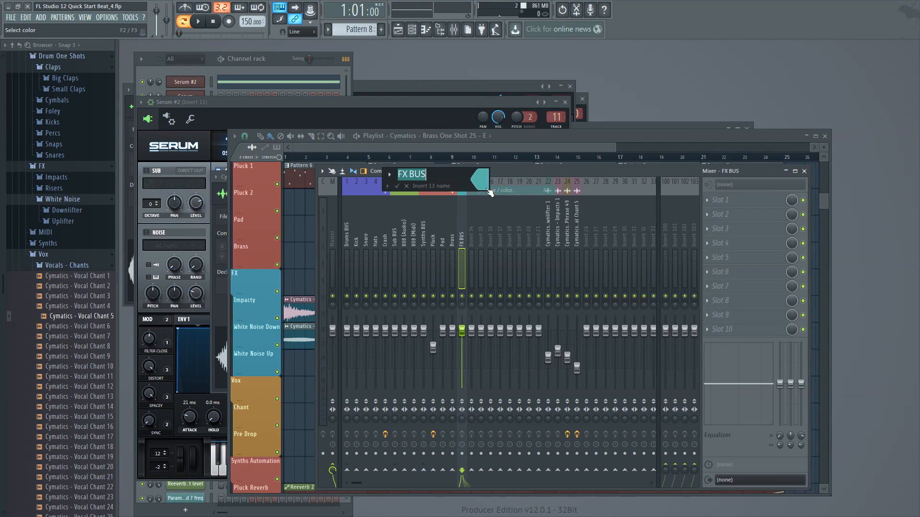
pyautogui.click(543, 173)
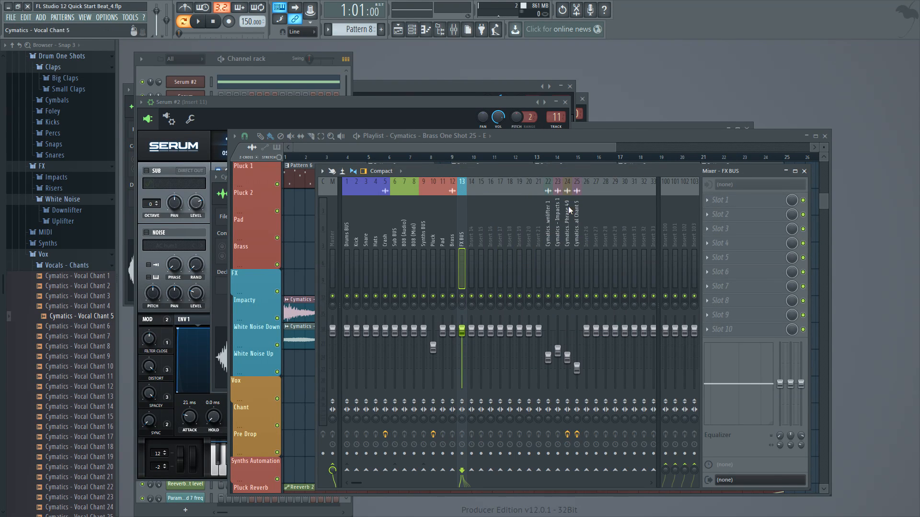
# Step: Move the Cymatics Impacts 1 mixer track to insert 14, directly after the FX BUS track
pyautogui.click(550, 240)
pyautogui.click(558, 240)
pyautogui.click(550, 238)
pyautogui.click(557, 237)
pyautogui.click(550, 241)
pyautogui.click(556, 242)
pyautogui.hotkey('alt', 'Left')
pyautogui.hotkey('alt', 'Left')
pyautogui.hotkey('alt', 'Left')
pyautogui.hotkey('alt', 'Left')
pyautogui.hotkey('alt', 'Left')
pyautogui.hotkey('alt', 'Left')
pyautogui.hotkey('alt', 'Left')
pyautogui.hotkey('alt', 'Left')
pyautogui.hotkey('alt', 'Left')
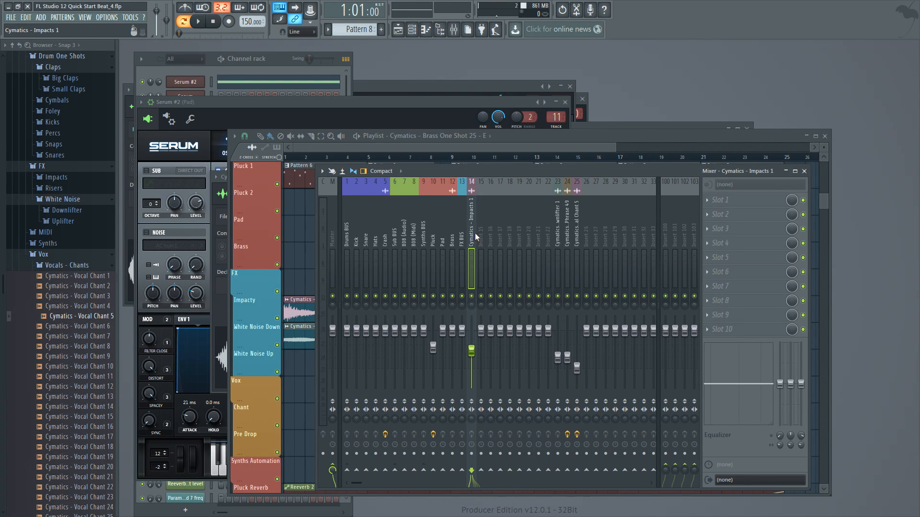
# Step: Rename the Cymatics Impacts 1 mixer track as Impact and colour it blue
pyautogui.rightClick(555, 238)
pyautogui.click(536, 187)
pyautogui.write('Impact')
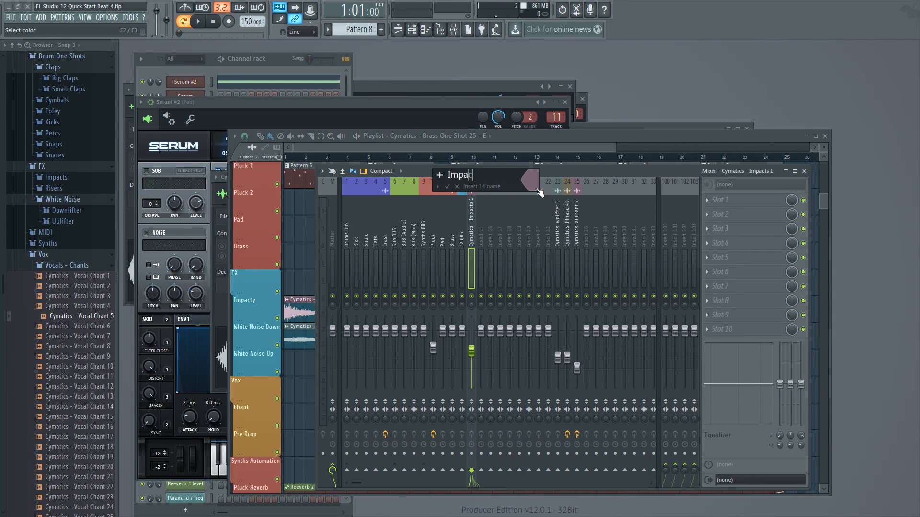
pyautogui.click(536, 188)
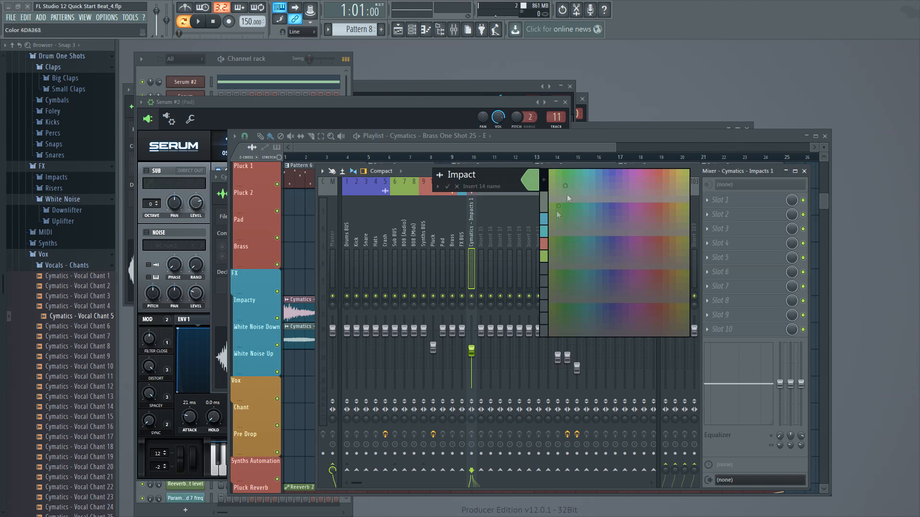
pyautogui.click(592, 174)
# Step: Move the White Noise Downlifter mixer track to insert 15, directly after the Impact track
pyautogui.click(558, 240)
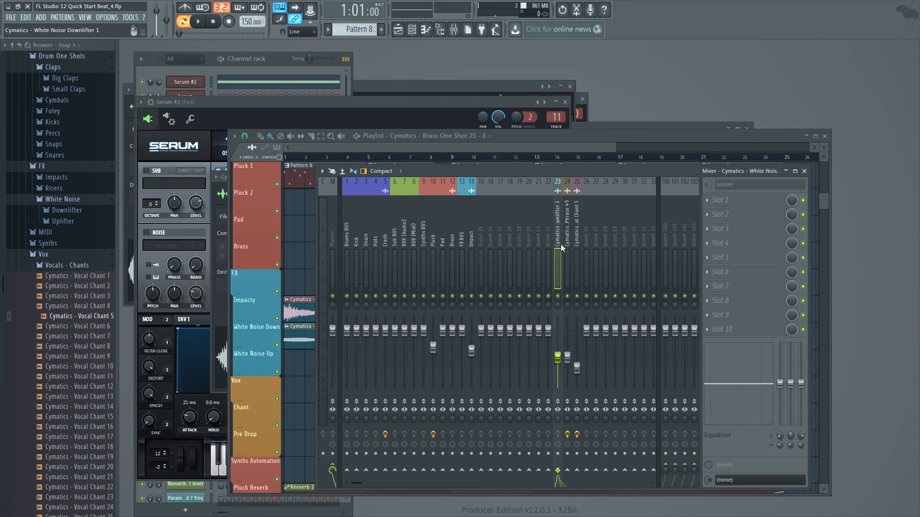
pyautogui.hotkey('alt', 'Left')
pyautogui.hotkey('alt', 'Left')
pyautogui.hotkey('alt', 'Left')
pyautogui.hotkey('alt', 'Left')
pyautogui.hotkey('alt', 'Left')
pyautogui.hotkey('alt', 'Left')
pyautogui.hotkey('alt', 'Left')
pyautogui.hotkey('alt', 'Left')
pyautogui.hotkey('alt', 'Left')
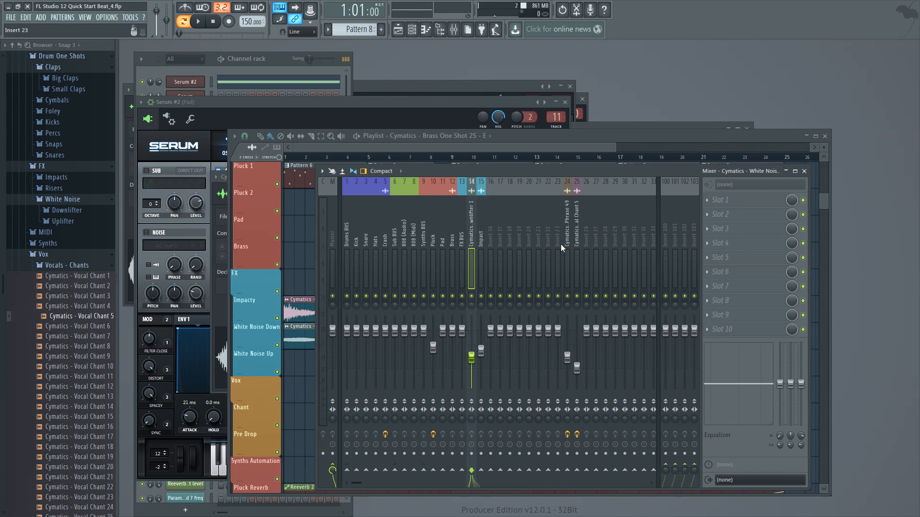
pyautogui.hotkey('alt', 'Right')
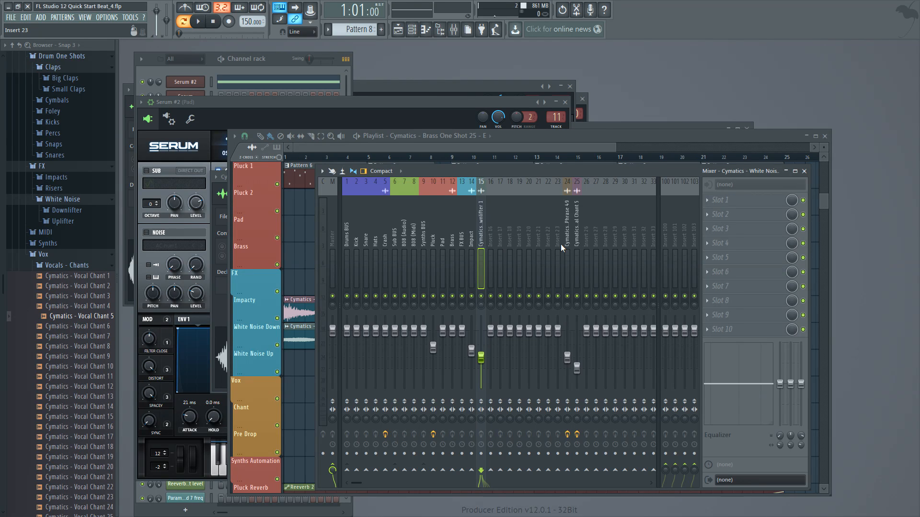
# Step: Rename the White Noise Downlifter mixer track as Downlifter and colour it blue
pyautogui.rightClick(481, 243)
pyautogui.click(521, 192)
pyautogui.write('Downlifter')
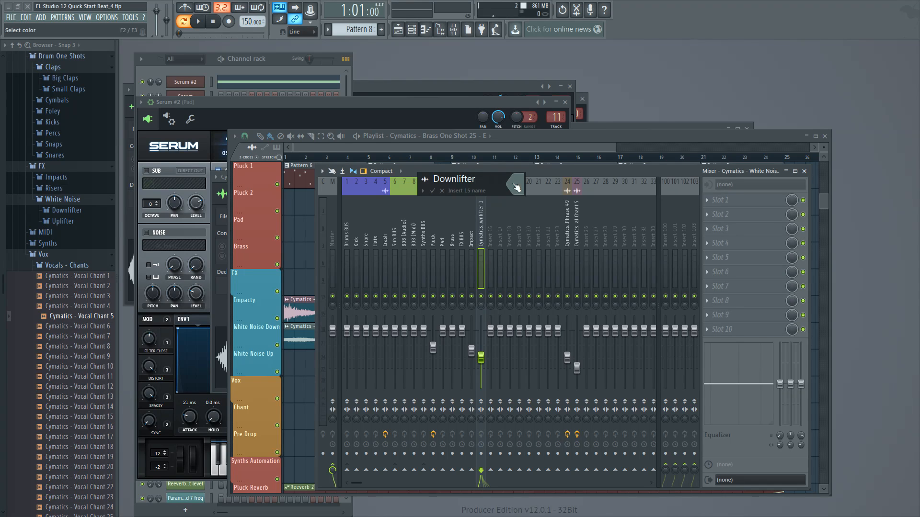
pyautogui.click(513, 175)
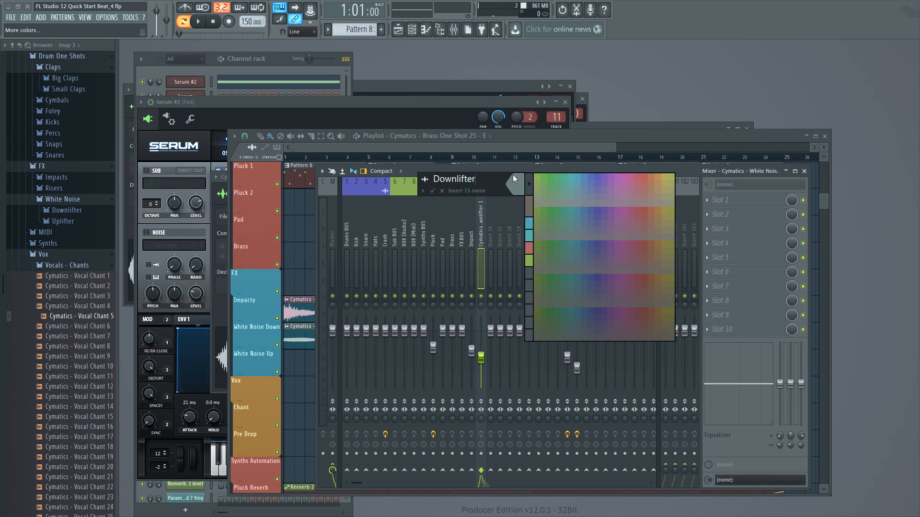
pyautogui.click(576, 178)
# Step: Open the White Noise Downlifter clips' channel settings from the playlist to check their mixer track assignment
pyautogui.rightClick(257, 330)
pyautogui.rightClick(336, 259)
pyautogui.doubleClick(308, 339)
pyautogui.rightClick(494, 353)
pyautogui.doubleClick(388, 371)
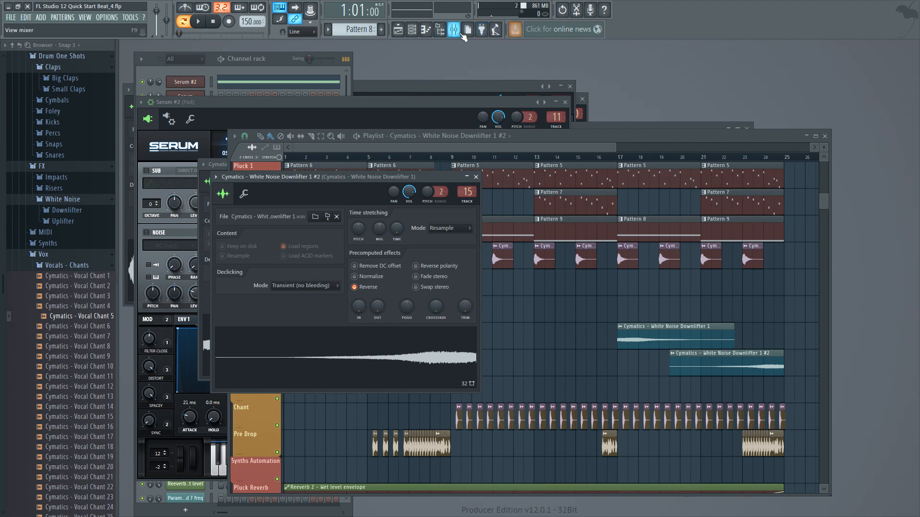
# Step: Rename the Downlifter mixer track as White Noise
pyautogui.click(461, 35)
pyautogui.rightClick(484, 180)
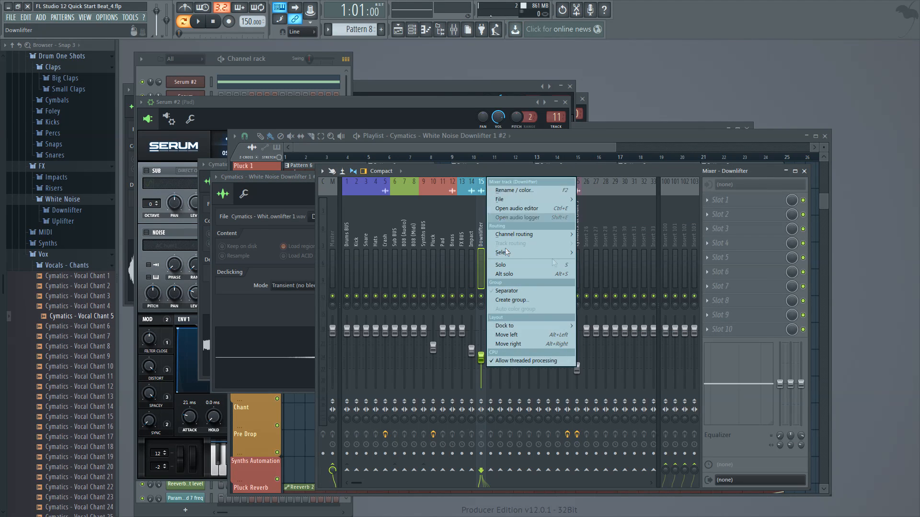
pyautogui.click(529, 192)
pyautogui.write('Whiten N')
pyautogui.press('BackSpace')
pyautogui.press('BackSpace')
pyautogui.press('BackSpace')
pyautogui.write('Noise')
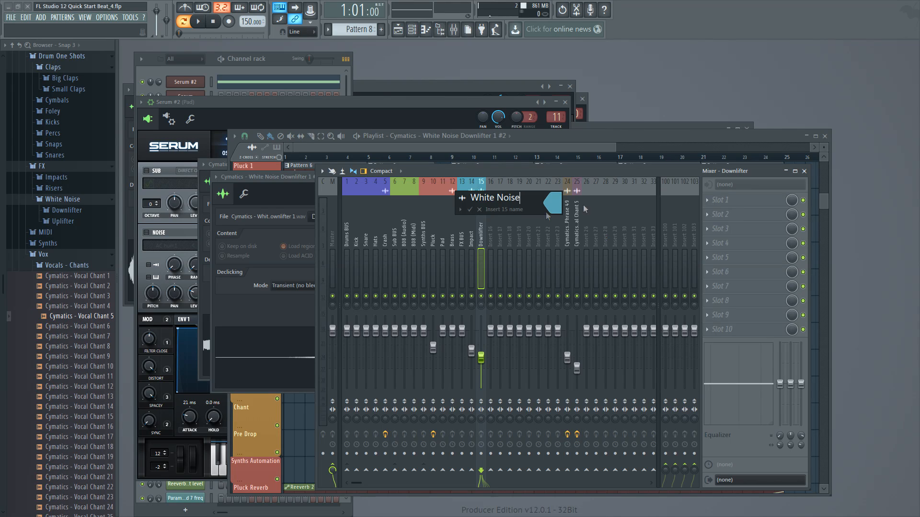
pyautogui.press('Return')
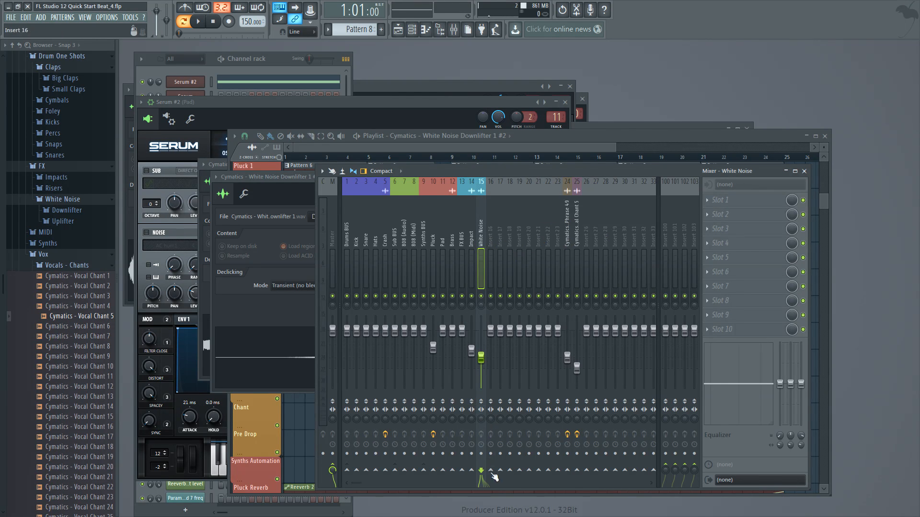
# Step: Route the White Noise and Impact mixer tracks only to the FX BUS track
pyautogui.rightClick(463, 469)
pyautogui.click(484, 482)
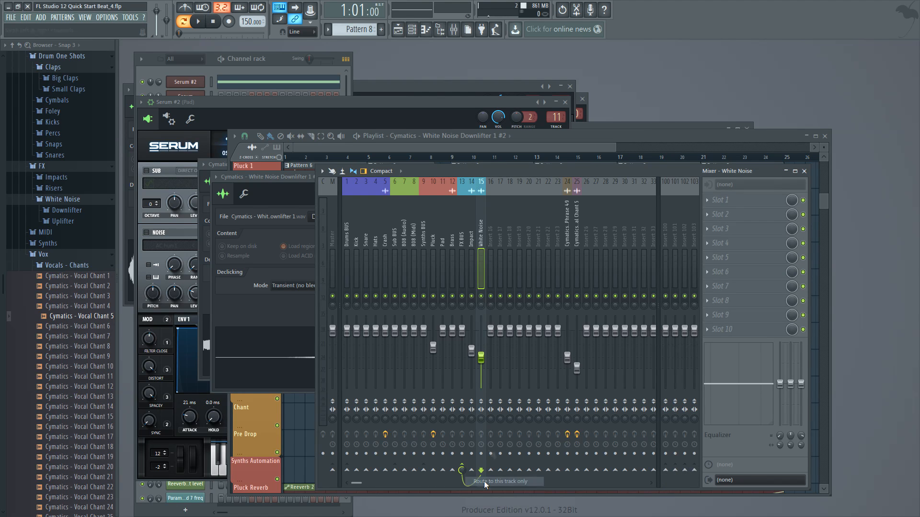
pyautogui.click(472, 245)
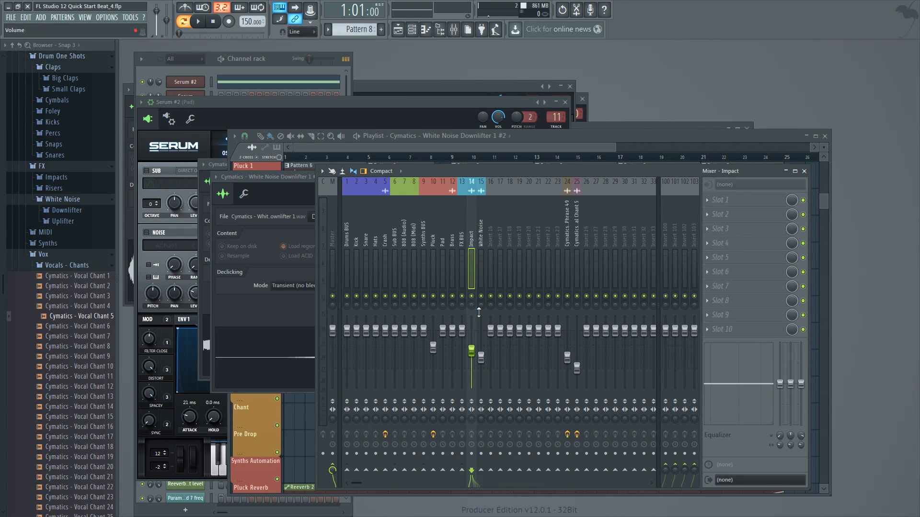
pyautogui.rightClick(462, 471)
pyautogui.click(484, 482)
pyautogui.click(462, 243)
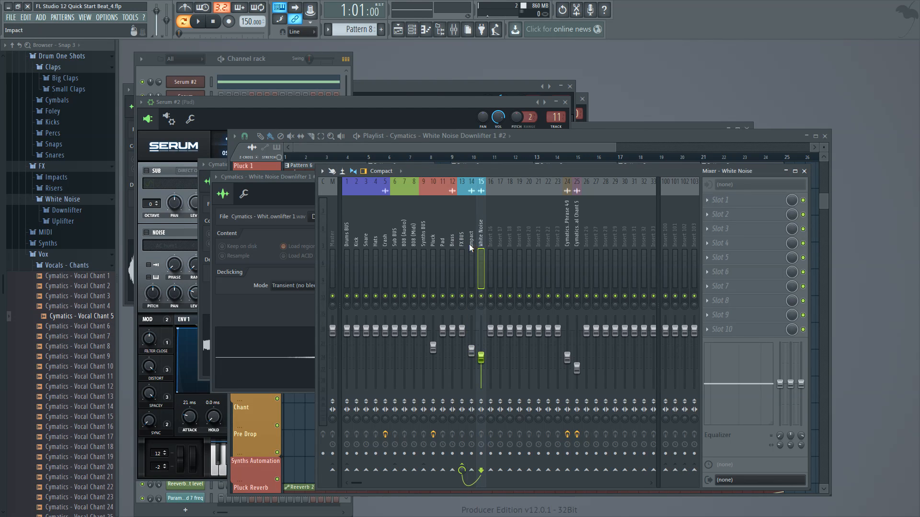
# Step: Name mixer insert 16 Vox BUS and colour it orange
pyautogui.click(568, 233)
pyautogui.rightClick(491, 244)
pyautogui.click(524, 191)
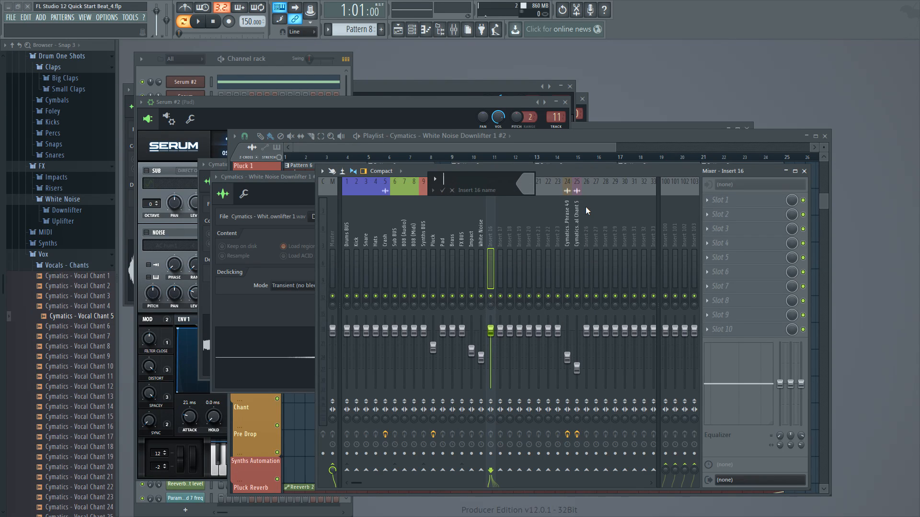
pyautogui.write('Vox BUS')
pyautogui.click(525, 185)
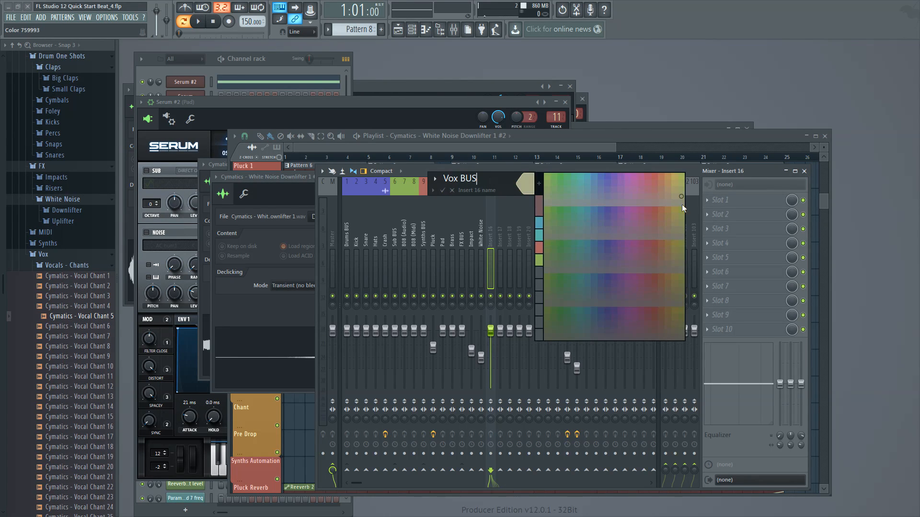
pyautogui.click(666, 178)
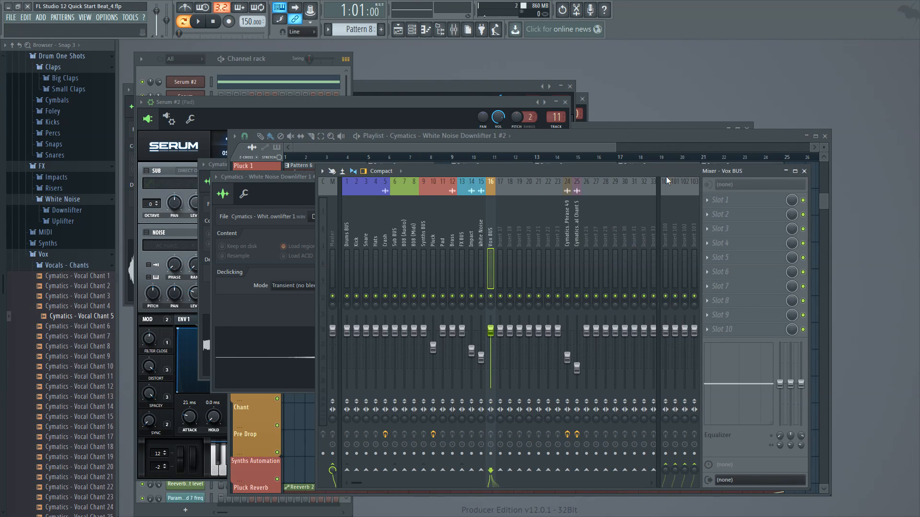
# Step: Name mixer insert 17 Pre Drop and colour it orange
pyautogui.rightClick(500, 244)
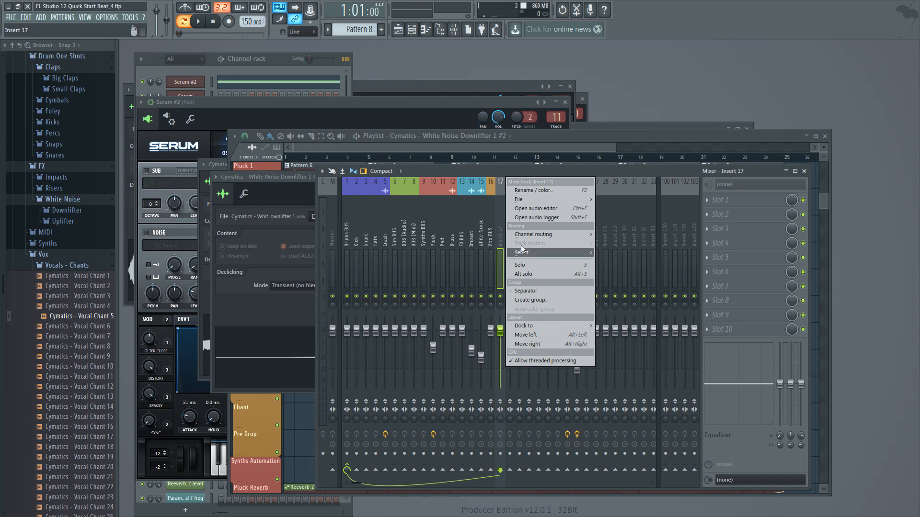
pyautogui.click(544, 189)
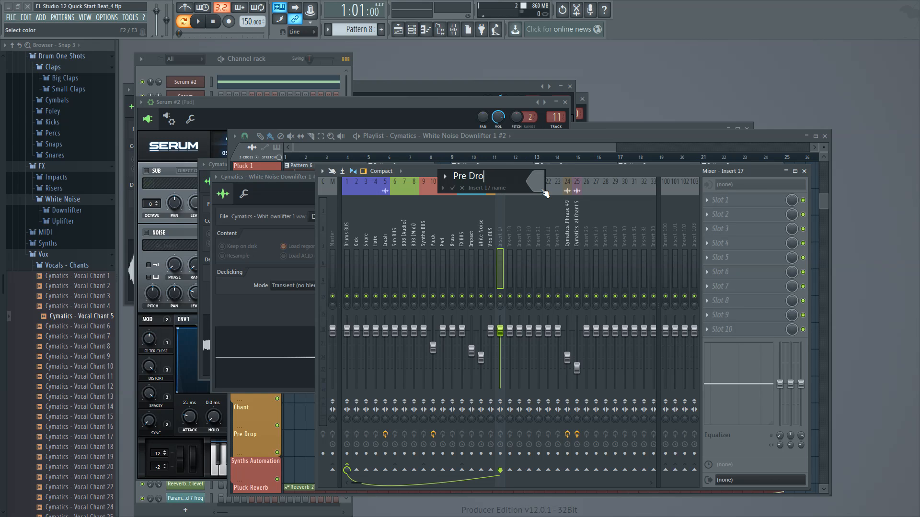
pyautogui.click(533, 182)
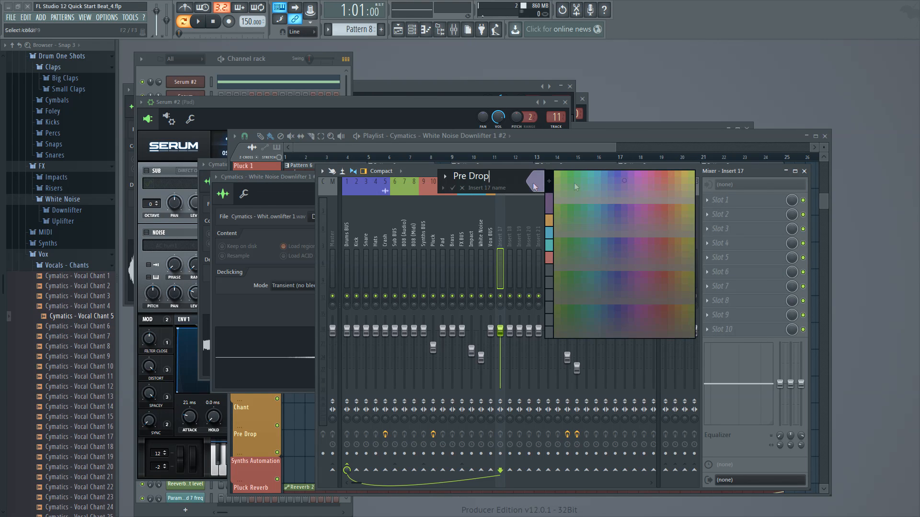
pyautogui.click(660, 183)
# Step: Name mixer insert 18 Chant and colour it orange
pyautogui.rightClick(510, 238)
pyautogui.click(549, 191)
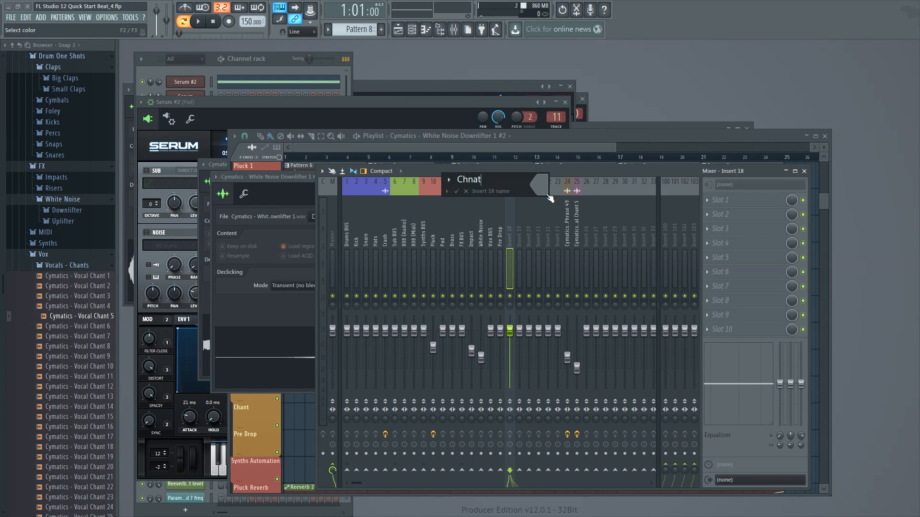
pyautogui.click(547, 193)
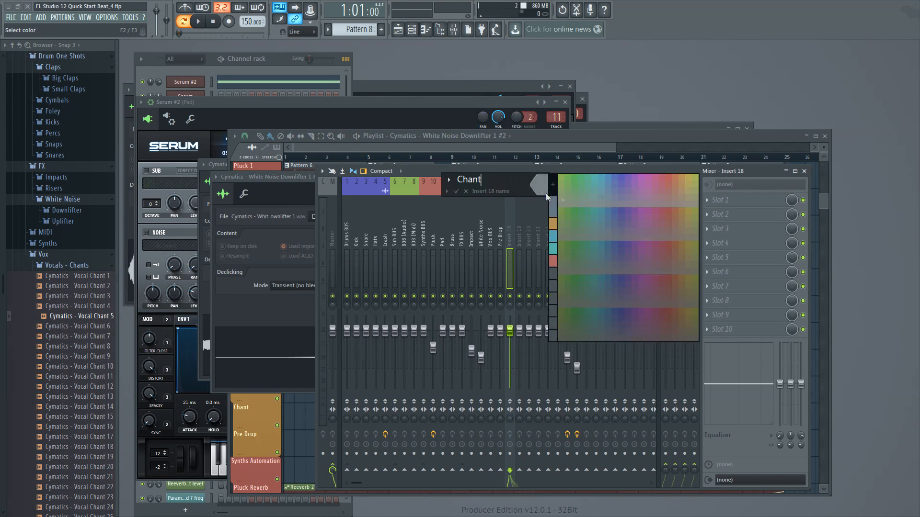
pyautogui.click(680, 179)
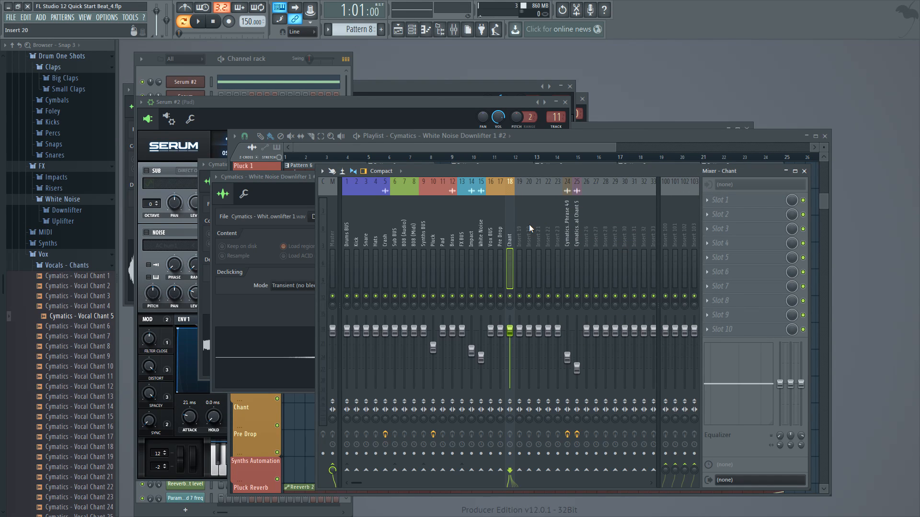
# Step: Move the Chant mixer track ahead of Pre Drop and route it only to the Vox BUS track
pyautogui.hotkey('alt', 'Left')
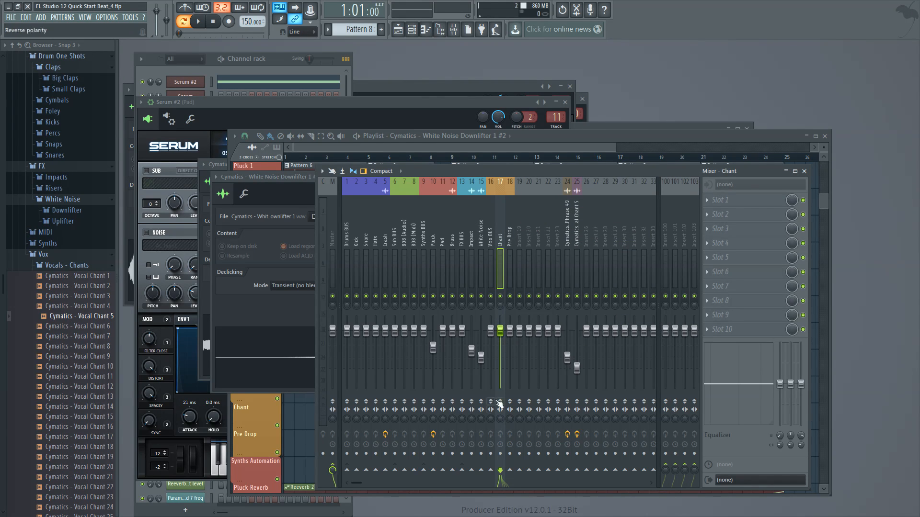
pyautogui.rightClick(490, 468)
pyautogui.click(511, 480)
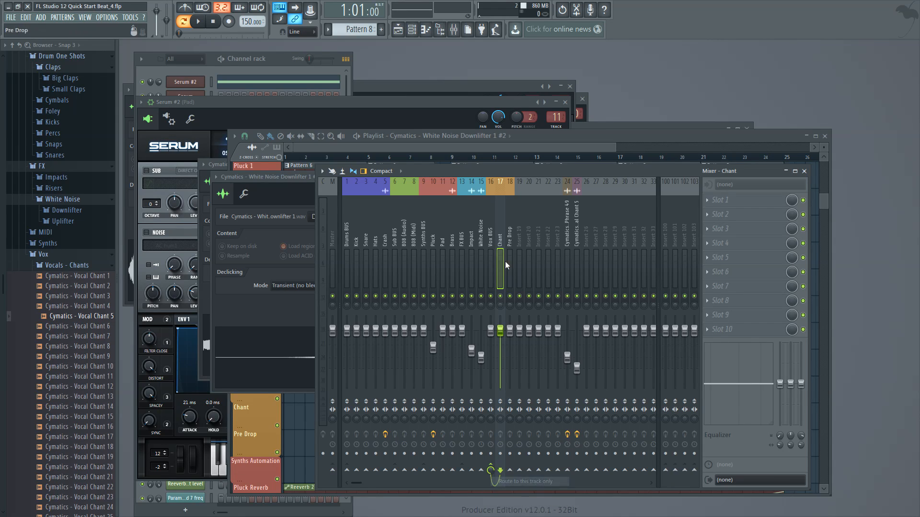
# Step: Move the Chant mixer track to insert 23, just before the Cymatics vocal tracks, and select the Pre Drop track
pyautogui.click(576, 237)
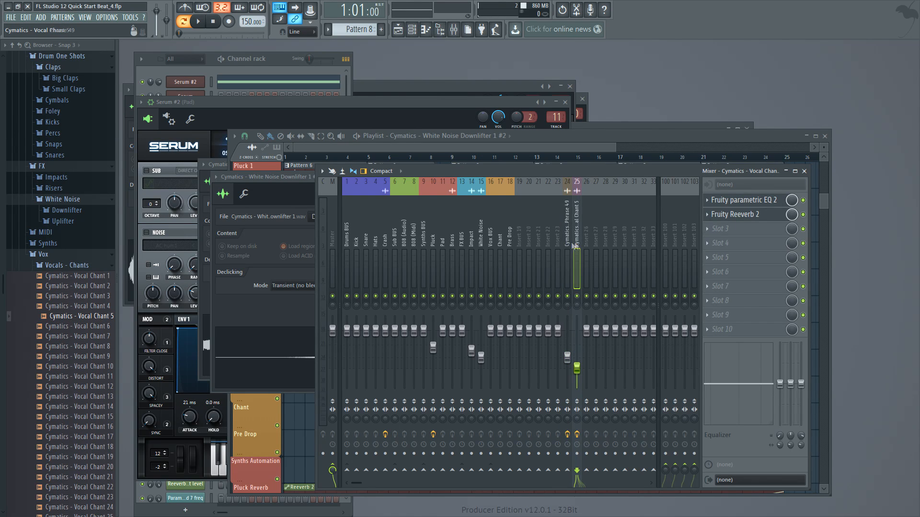
pyautogui.click(500, 245)
pyautogui.scroll(-6, 500, 245)
pyautogui.click(500, 245)
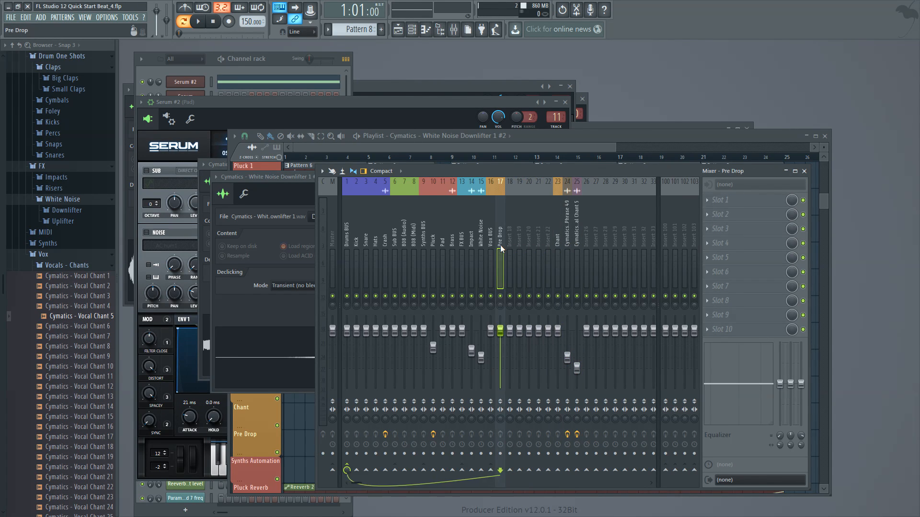
# Step: Move the empty Pre Drop mixer track beside the empty Chant track, and the Cymatics Vocal Phrase track to insert 17
pyautogui.scroll(-5, 500, 245)
pyautogui.click(568, 238)
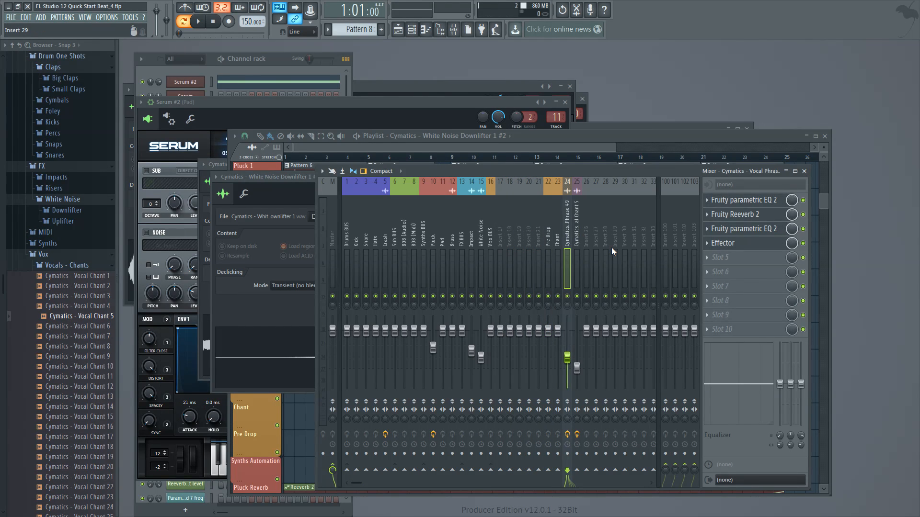
pyautogui.scroll(1, 611, 248)
pyautogui.scroll(6, 611, 248)
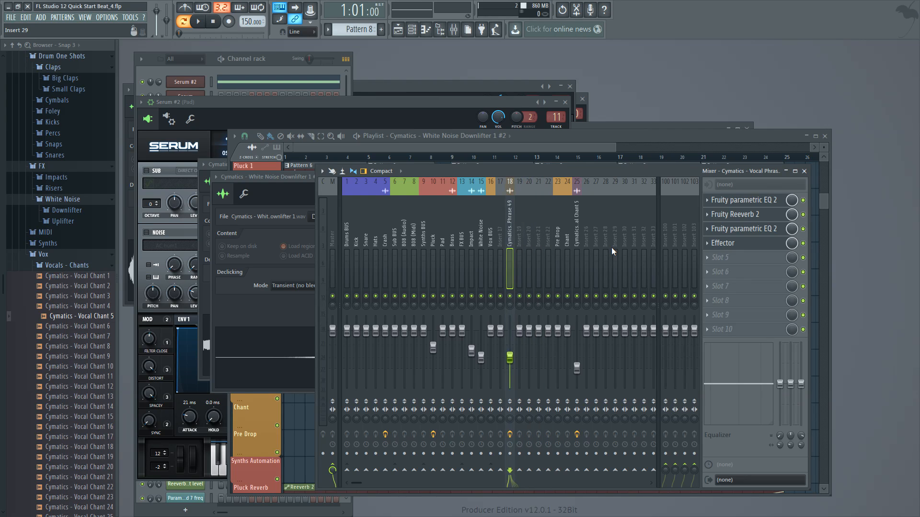
# Step: Move the Cymatics Vocal Chant 5 mixer track to insert 18, beside the vocal phrase track
pyautogui.scroll(-1, 611, 248)
pyautogui.scroll(-7, 611, 247)
pyautogui.scroll(8, 611, 247)
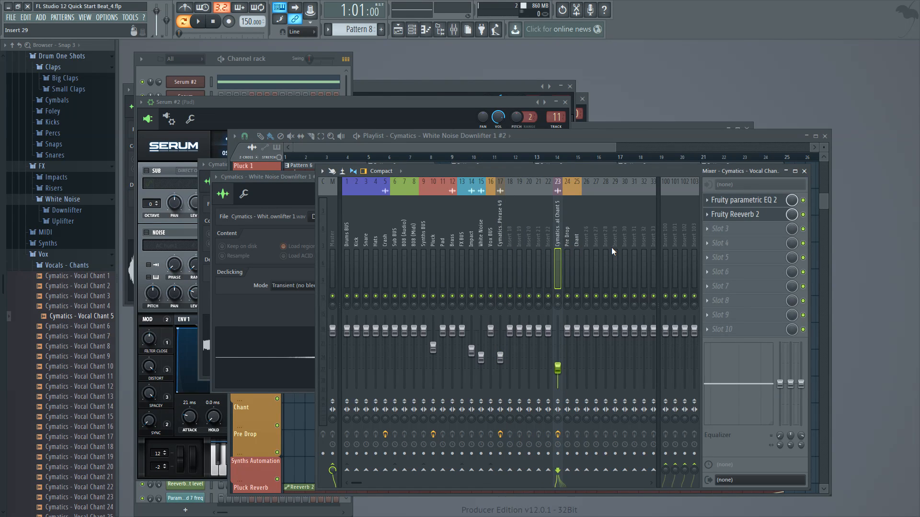
pyautogui.scroll(-1, 611, 247)
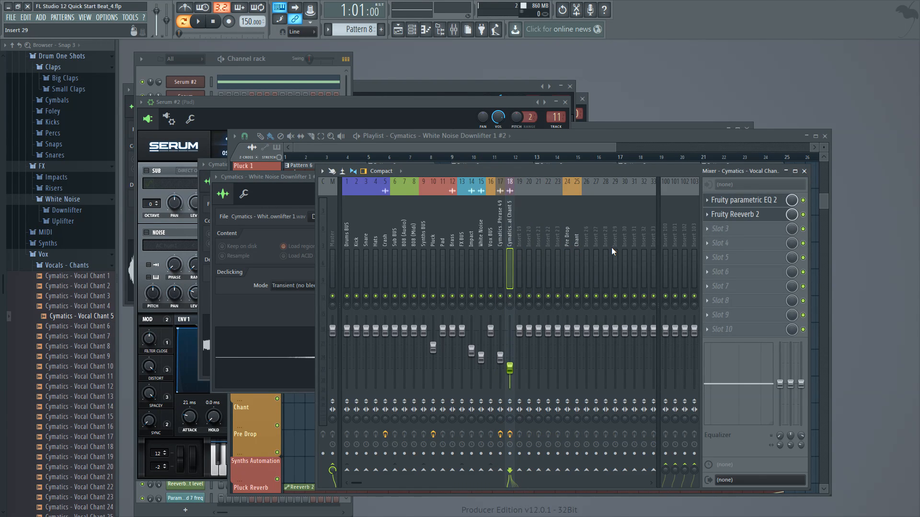
# Step: Reset the leftover Chant and Pre Drop tracks at inserts 25 and 24 by copying a blank insert's mixer track state onto each
pyautogui.rightClick(612, 247)
pyautogui.moveTo(670, 200)
pyautogui.moveTo(719, 208); pyautogui.dragTo(575, 243)
pyautogui.rightClick(627, 181)
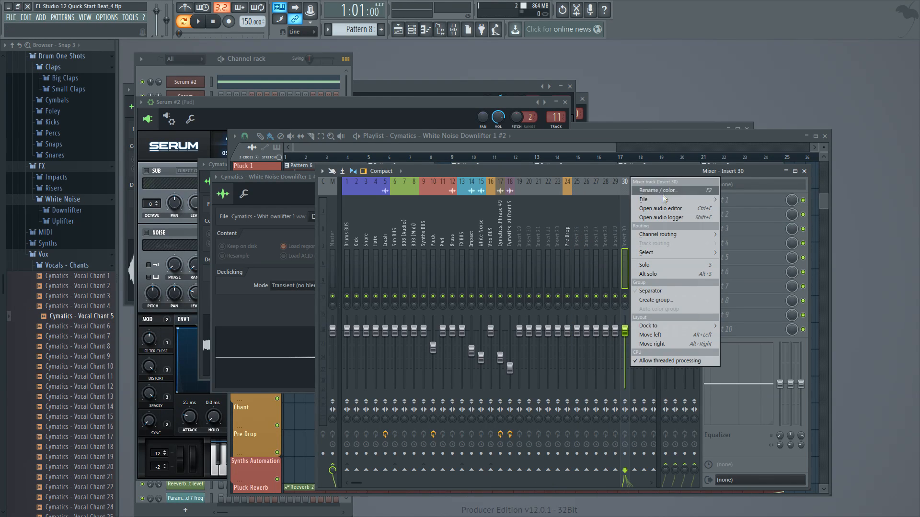
pyautogui.moveTo(680, 200)
pyautogui.moveTo(741, 208); pyautogui.dragTo(569, 241)
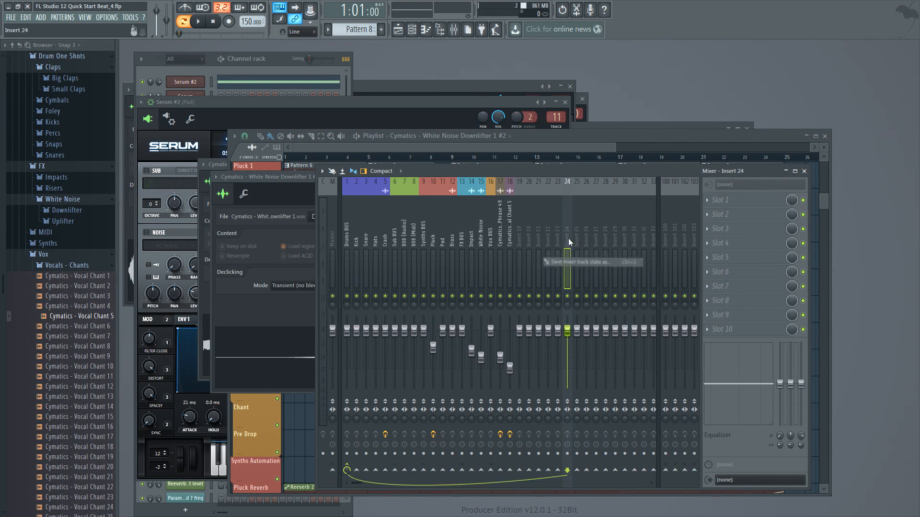
# Step: Rename the vocal phrase track at insert 17 Pre Drop and colour it orange
pyautogui.rightClick(502, 240)
pyautogui.click(531, 191)
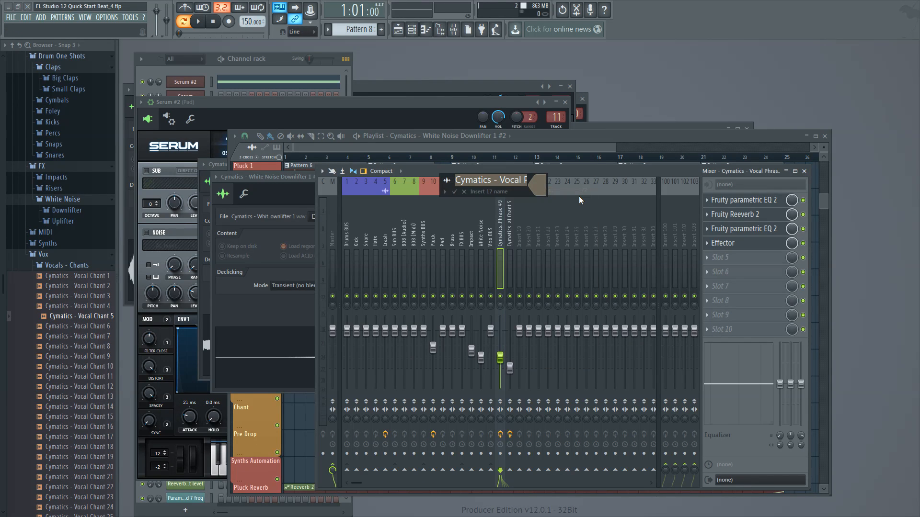
pyautogui.write('Pre Drop')
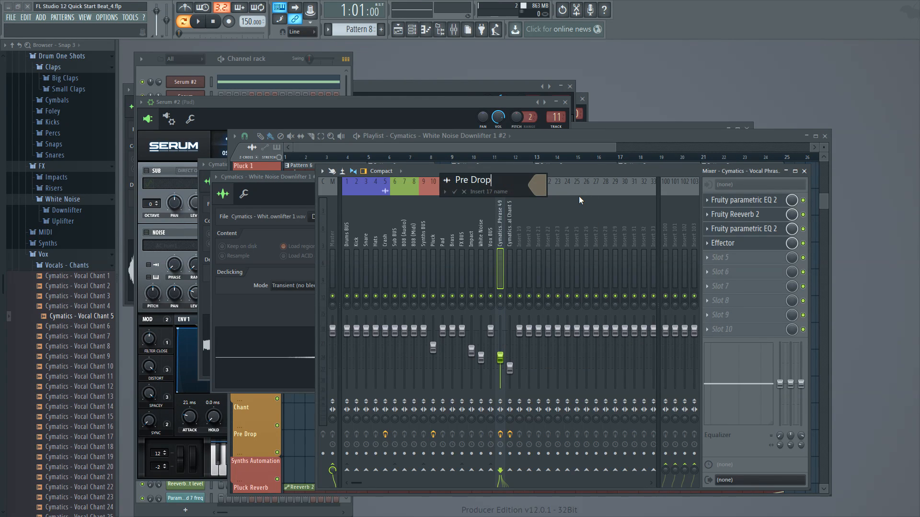
pyautogui.click(537, 185)
pyautogui.click(693, 181)
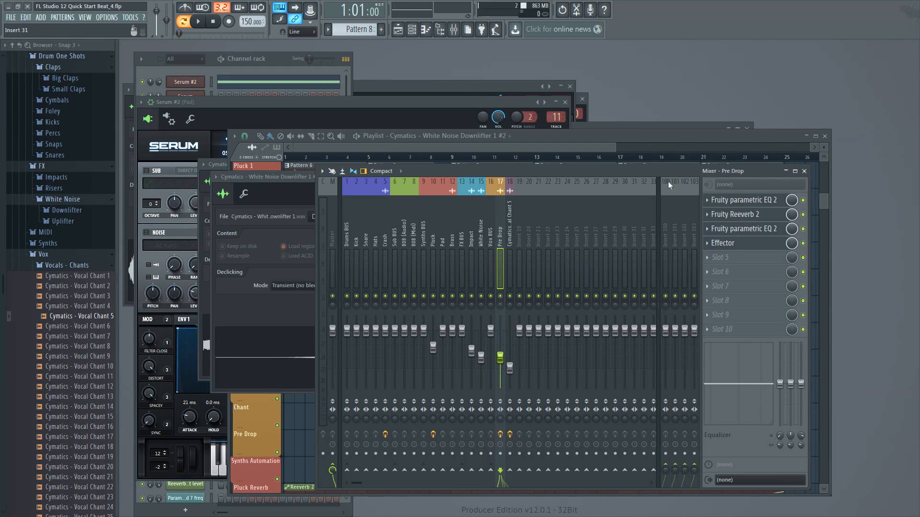
# Step: Rename the vocal chant track at insert 18 Chant and colour it orange
pyautogui.rightClick(520, 243)
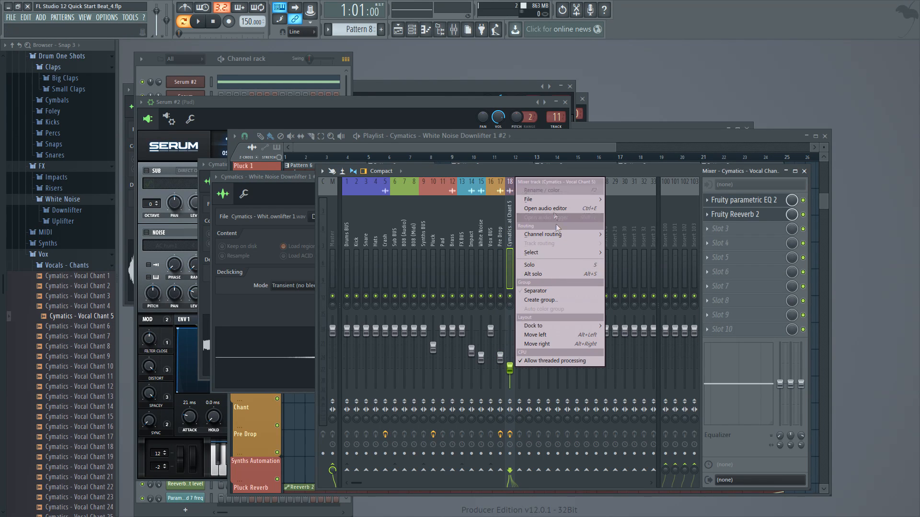
pyautogui.click(554, 191)
pyautogui.click(553, 191)
pyautogui.click(687, 177)
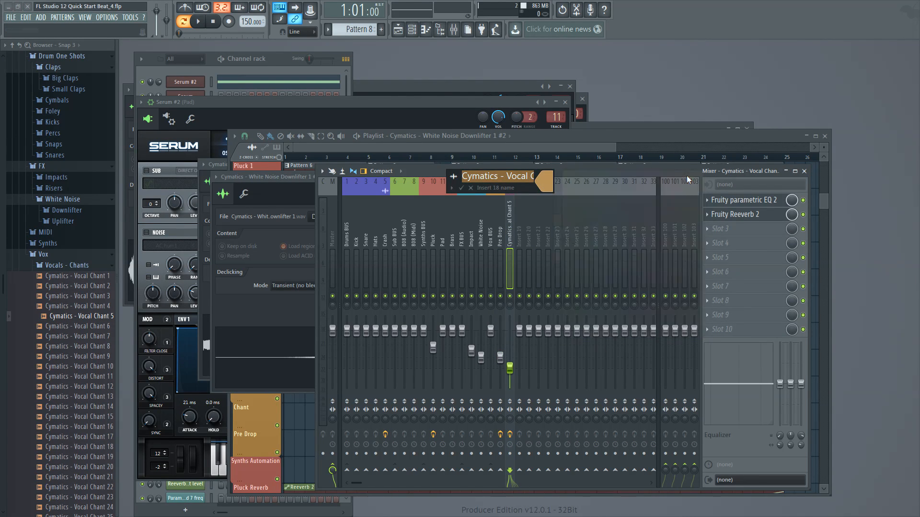
pyautogui.write('Chant')
pyautogui.press('Return')
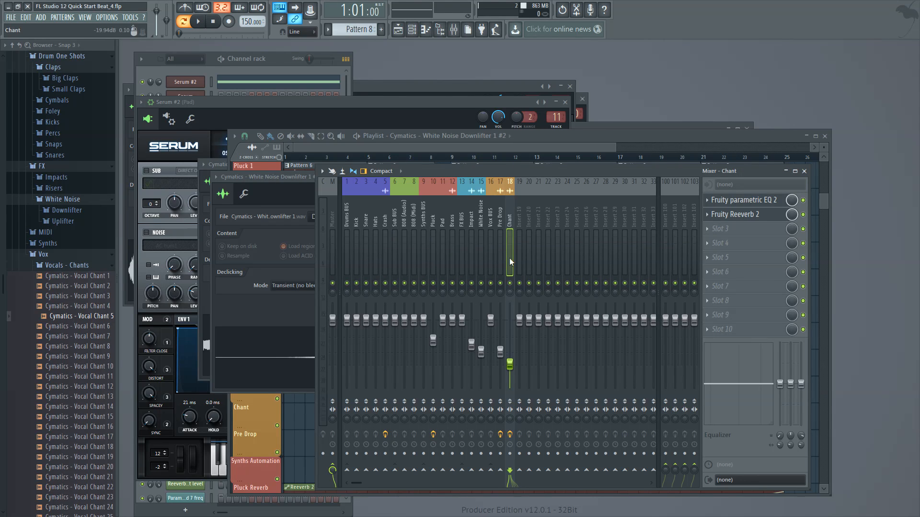
# Step: Route the Chant and Pre Drop mixer tracks only to the Vox BUS track
pyautogui.rightClick(491, 469)
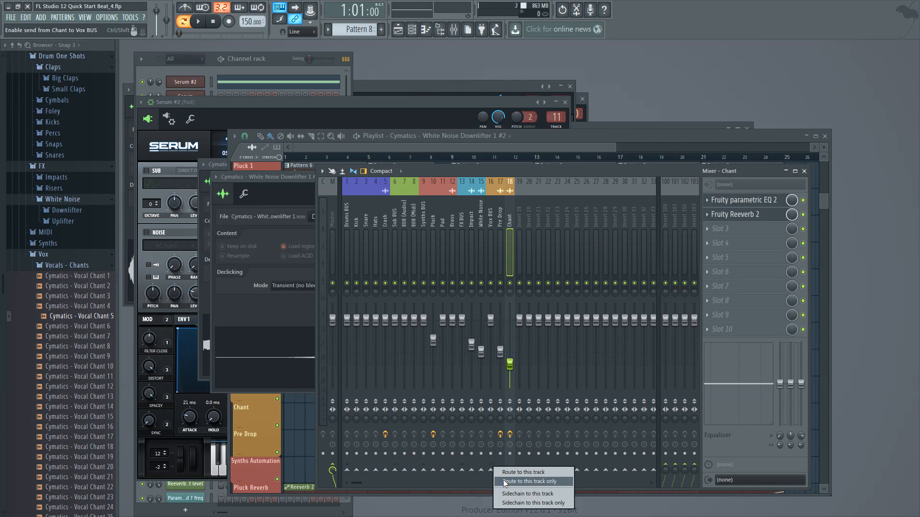
pyautogui.click(527, 481)
pyautogui.click(499, 249)
pyautogui.rightClick(491, 471)
pyautogui.click(504, 481)
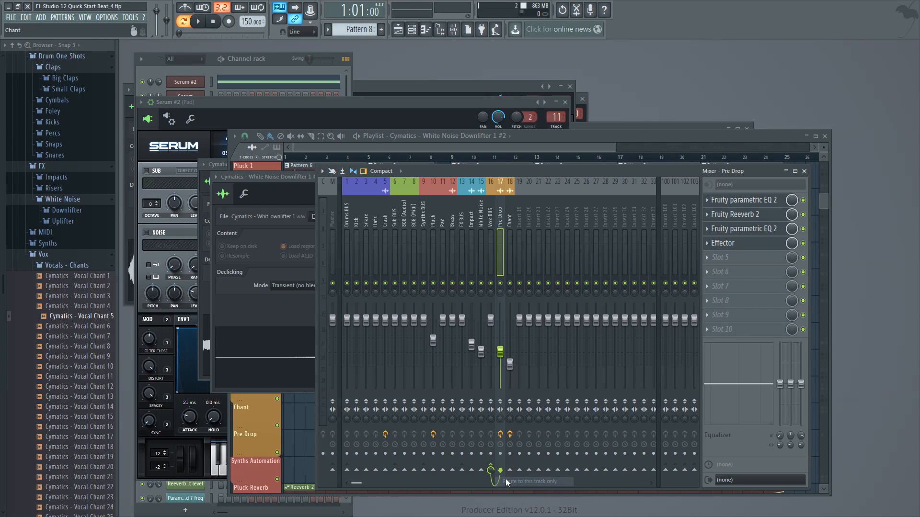
pyautogui.click(491, 225)
pyautogui.click(512, 225)
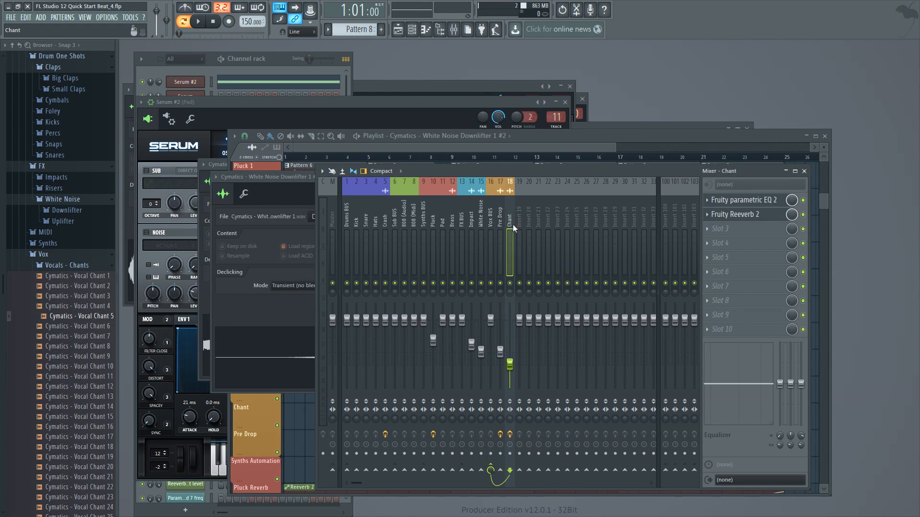
# Step: Compare the playlist's track groups and colours with the mixer, stepping through its tracks from the drums to Chant
pyautogui.click(566, 137)
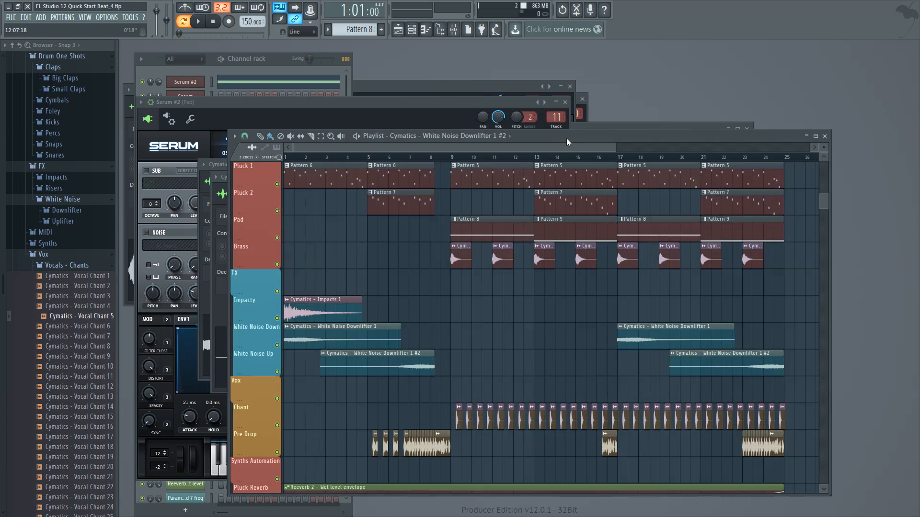
pyautogui.scroll(5, 669, 274)
pyautogui.scroll(4, 668, 275)
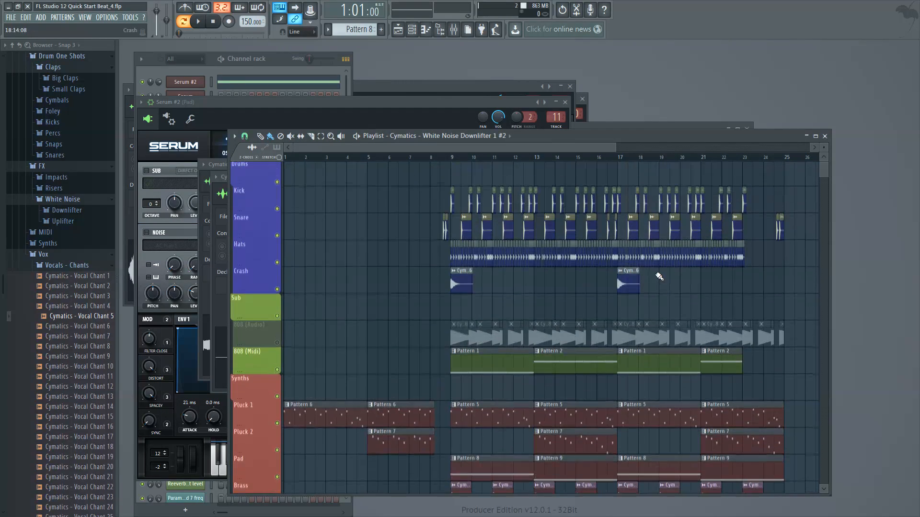
pyautogui.scroll(-20, 561, 231)
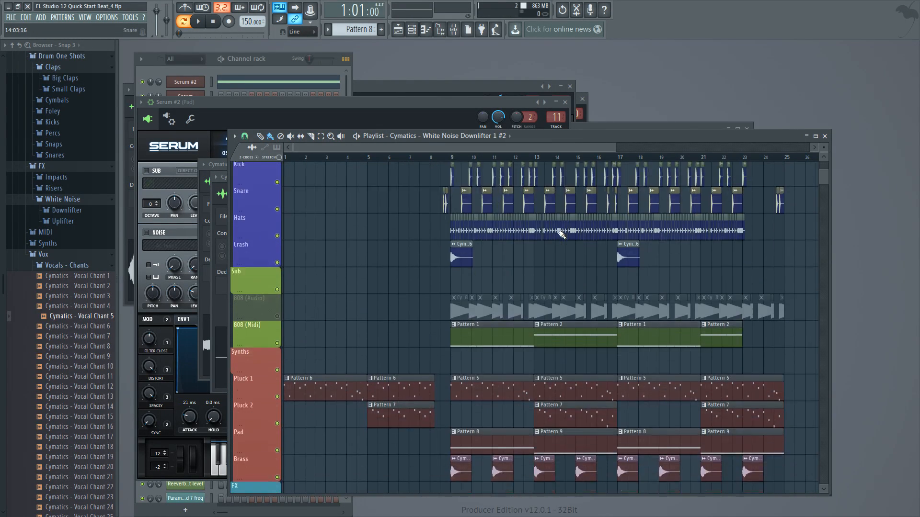
pyautogui.scroll(15, 564, 240)
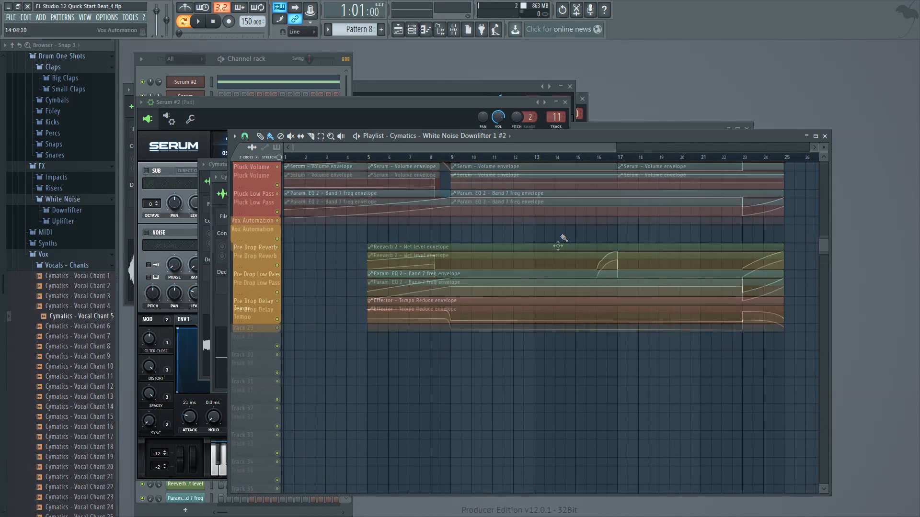
pyautogui.scroll(5, 531, 256)
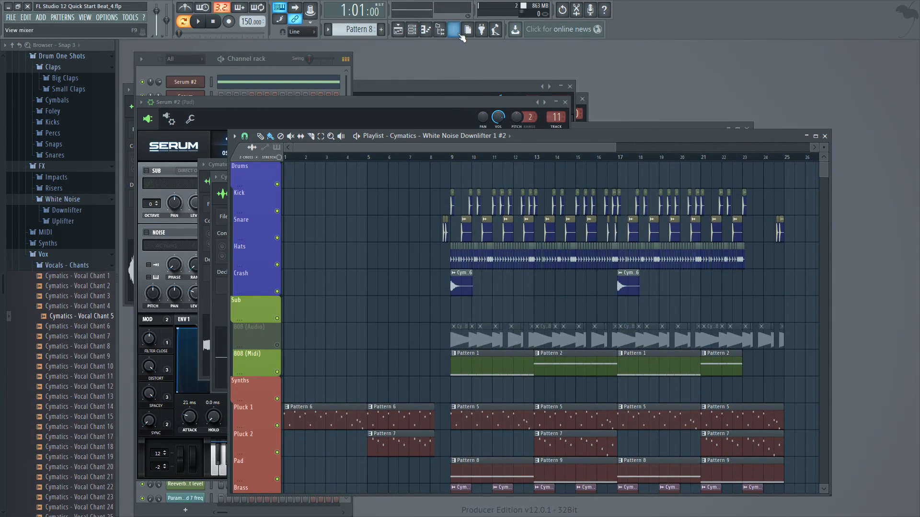
pyautogui.press('F9')
pyautogui.press('Left')
pyautogui.press('Left')
pyautogui.press('Left')
pyautogui.press('Left')
pyautogui.press('Left')
pyautogui.press('Left')
pyautogui.press('Left')
pyautogui.press('Left')
pyautogui.press('Left')
pyautogui.press('Left')
pyautogui.press('Left')
pyautogui.press('Left')
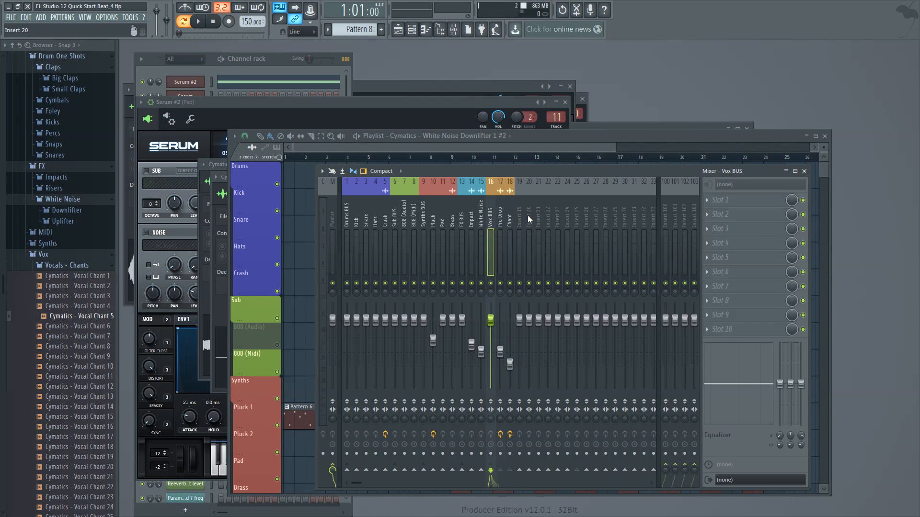
pyautogui.press('Left')
pyautogui.press('Left')
pyautogui.press('Left')
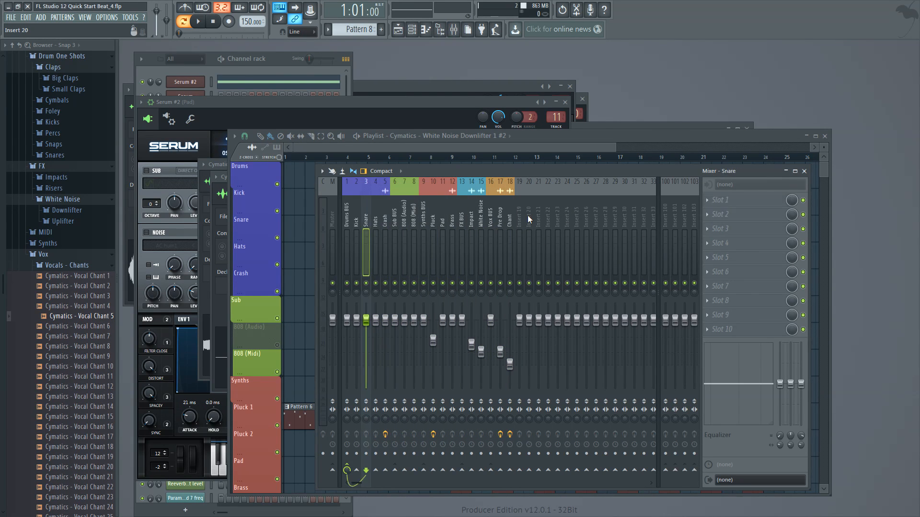
pyautogui.press('Right')
pyautogui.press('Right')
pyautogui.press('Right')
pyautogui.press('Right')
pyautogui.press('Right')
pyautogui.press('Right')
pyautogui.press('Right')
pyautogui.press('Right')
pyautogui.press('Right')
pyautogui.press('Right')
pyautogui.press('Right')
pyautogui.press('Right')
pyautogui.press('Right')
pyautogui.press('Right')
pyautogui.press('Right')
pyautogui.press('Right')
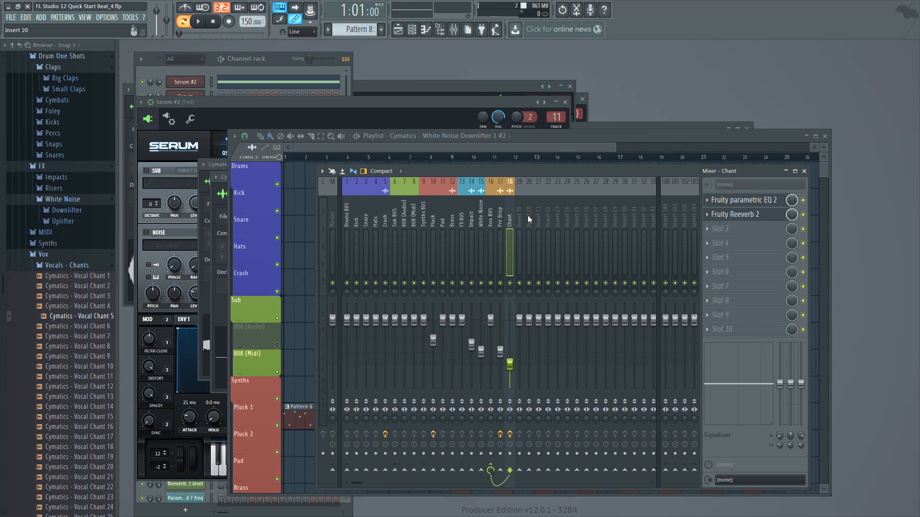
# Step: Slice the pluck and pre-drop automation clips in the playlist at bar 9
pyautogui.click(550, 151)
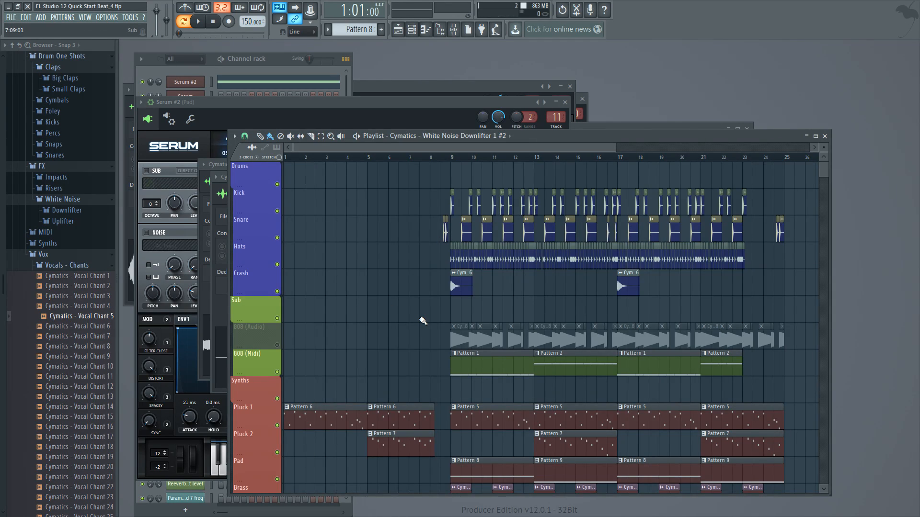
pyautogui.scroll(-10, 423, 321)
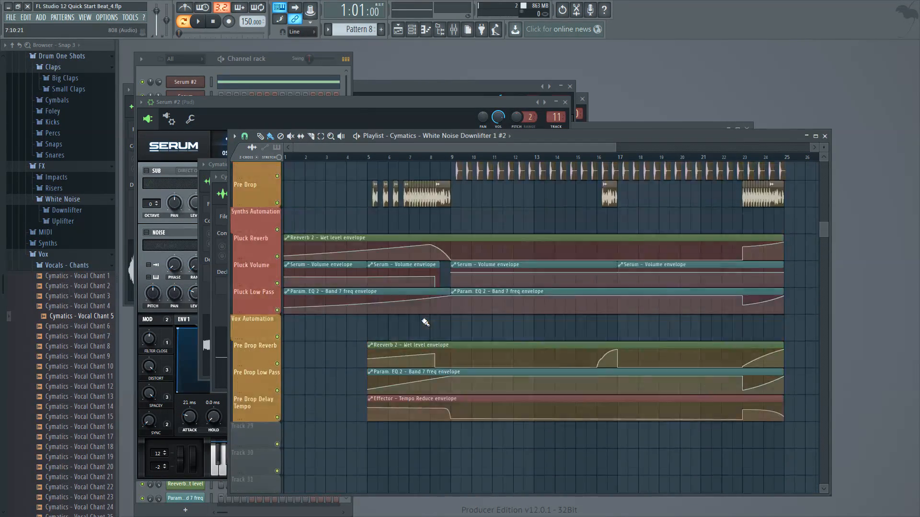
pyautogui.scroll(10, 425, 322)
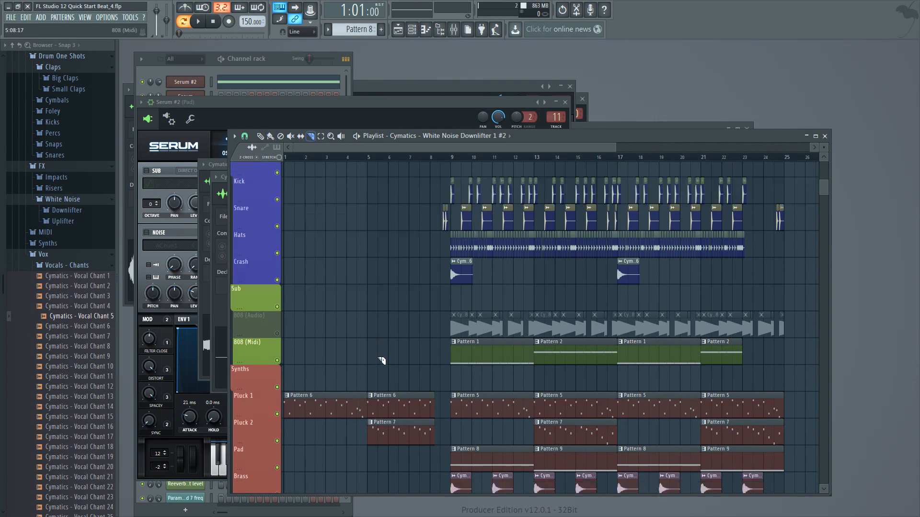
pyautogui.scroll(-10, 544, 343)
pyautogui.scroll(-4, 445, 446)
pyautogui.moveTo(453, 377)
pyautogui.mouseDown()
pyautogui.moveTo(454, 80)
pyautogui.moveTo(464, 68)
pyautogui.mouseUp()
pyautogui.scroll(-10, 455, 230)
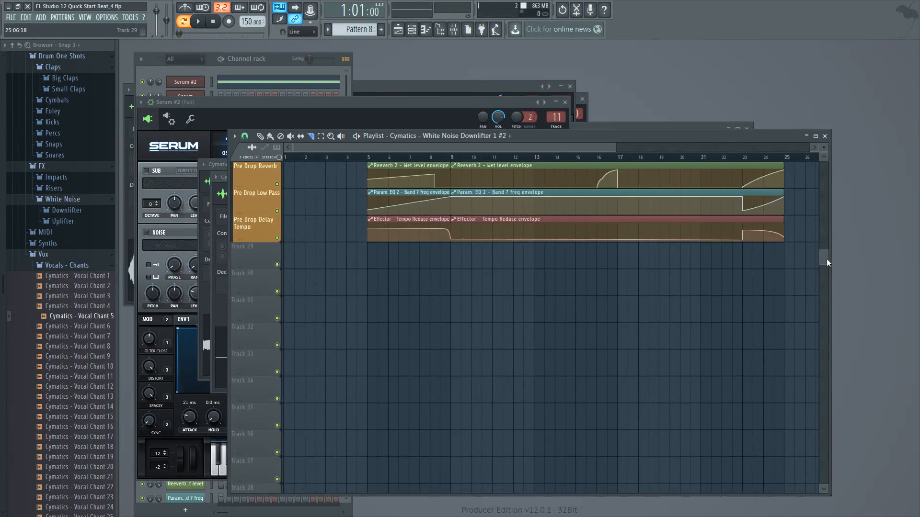
# Step: Select every clip in the playlist and shift the whole arrangement 8 bars later, so that it starts at bar 9
pyautogui.moveTo(823, 259); pyautogui.dragTo(797, 106)
pyautogui.moveTo(821, 169)
pyautogui.mouseDown()
pyautogui.moveTo(847, 320)
pyautogui.moveTo(824, 165)
pyautogui.mouseUp()
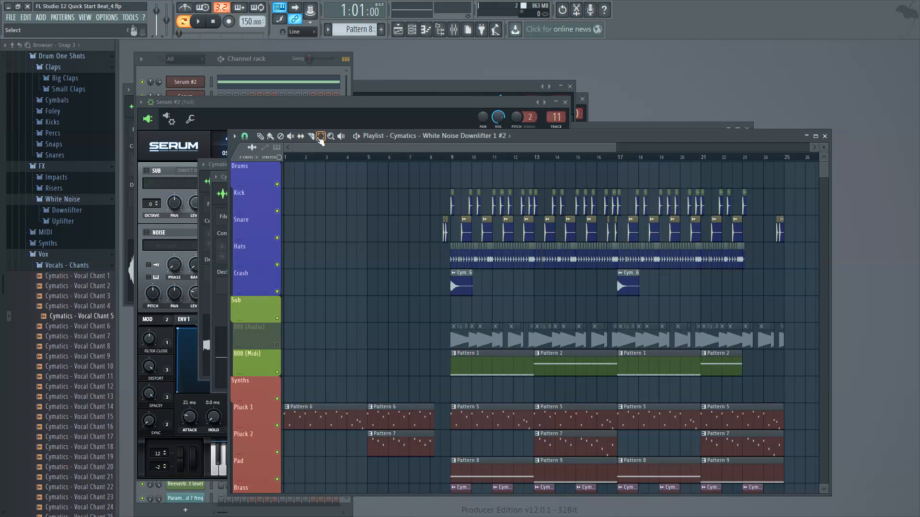
pyautogui.moveTo(616, 146); pyautogui.dragTo(810, 146)
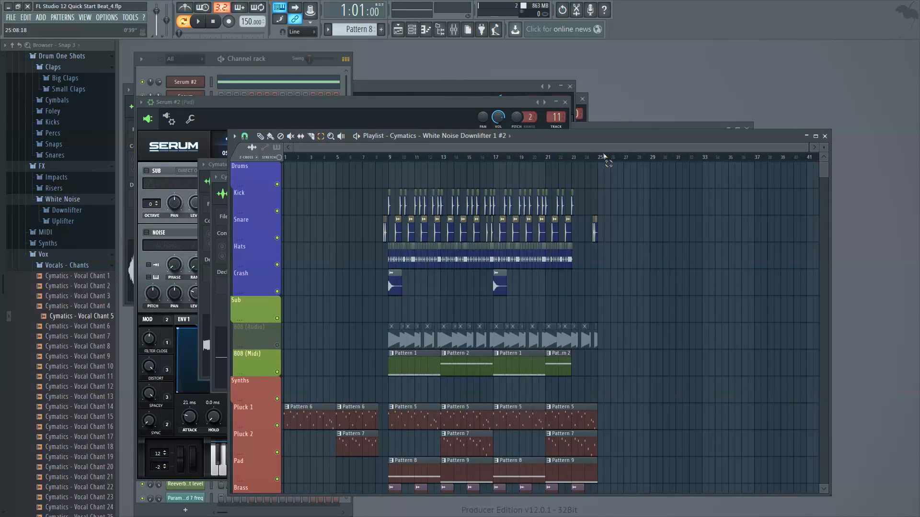
pyautogui.hotkey('ctrl', 'a')
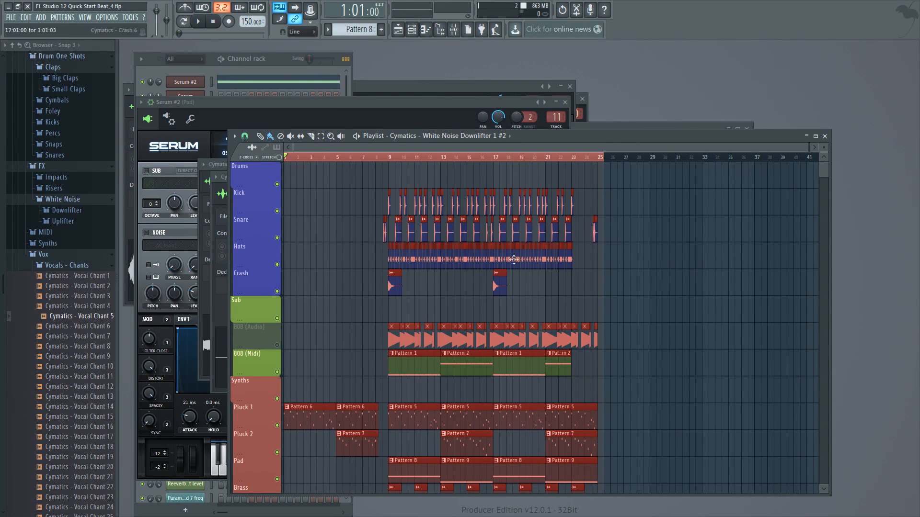
pyautogui.moveTo(419, 365); pyautogui.dragTo(523, 365)
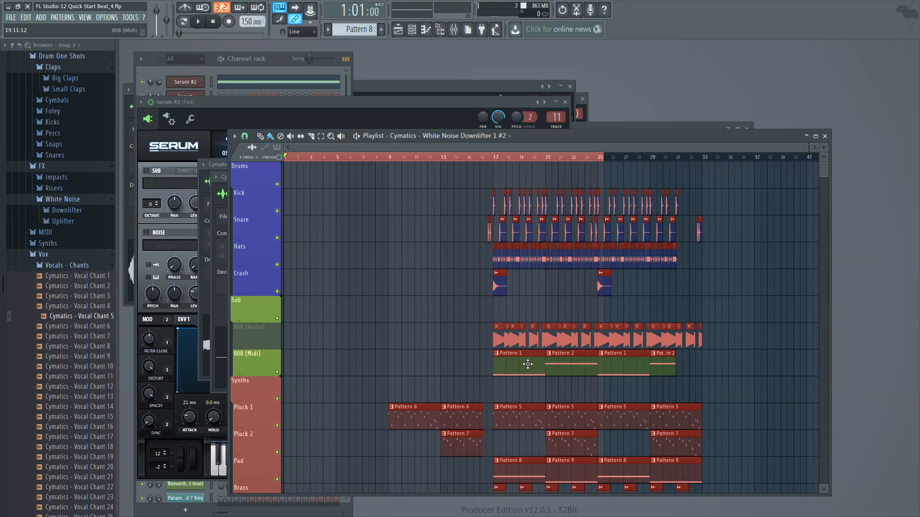
pyautogui.scroll(-8, 479, 371)
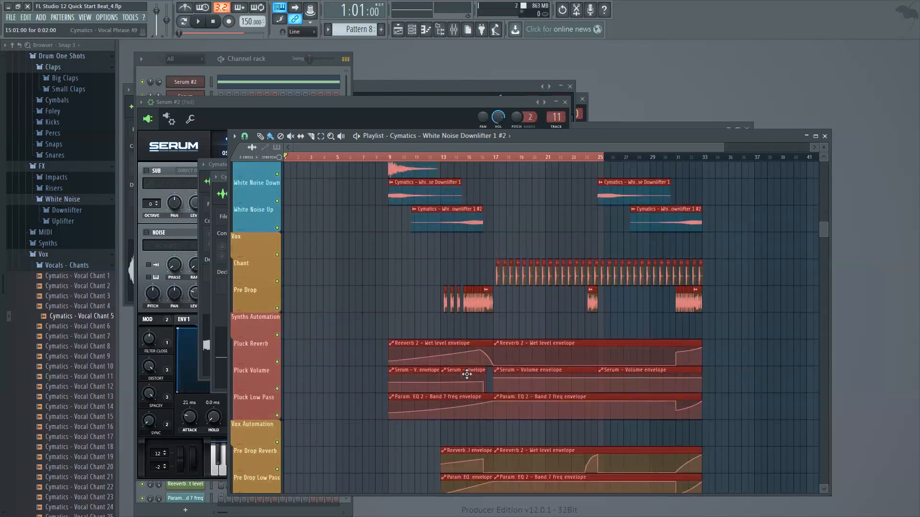
pyautogui.scroll(-4, 468, 369)
pyautogui.scroll(10, 474, 378)
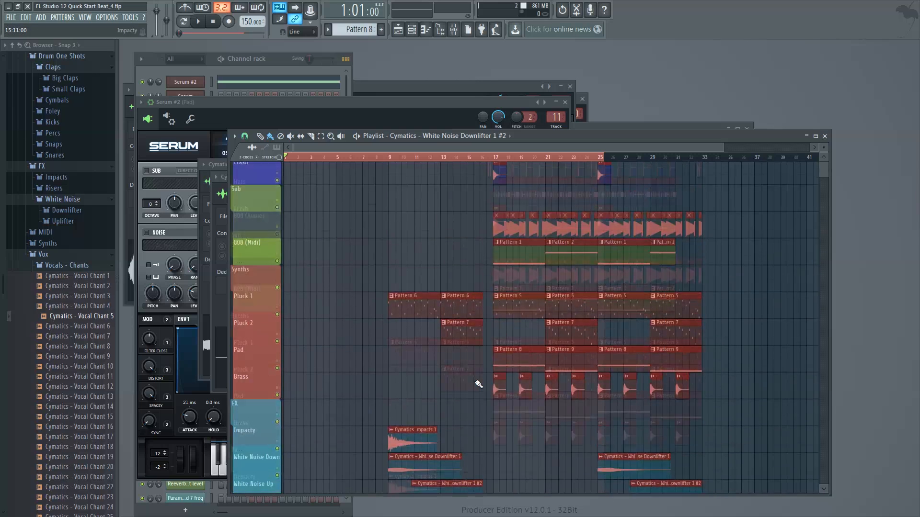
pyautogui.scroll(-3, 474, 380)
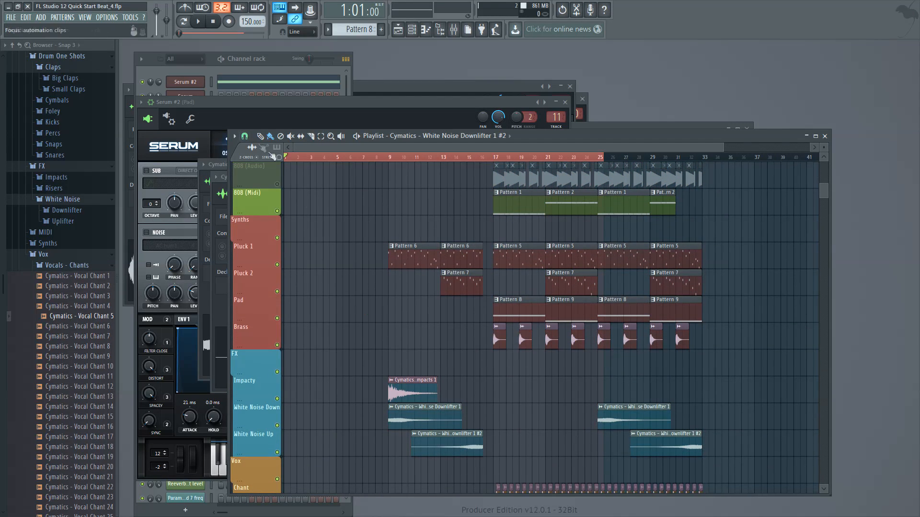
# Step: Look over the shifted arrangement in the playlist, from the drum tracks through the synth and vox automation tracks, including the empty intro bars
pyautogui.click(245, 138)
pyautogui.click(251, 169)
pyautogui.moveTo(533, 448); pyautogui.dragTo(415, 389)
pyautogui.moveTo(483, 410); pyautogui.dragTo(422, 391)
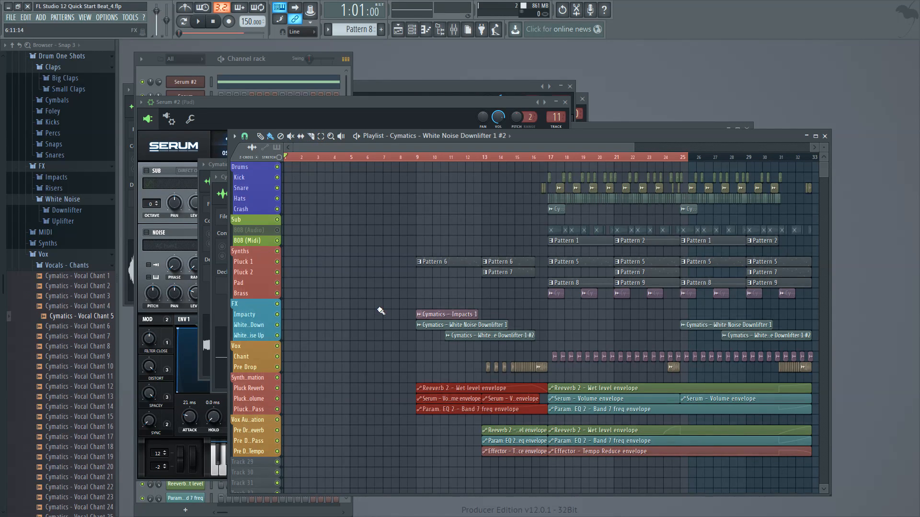
pyautogui.scroll(-1, 380, 309)
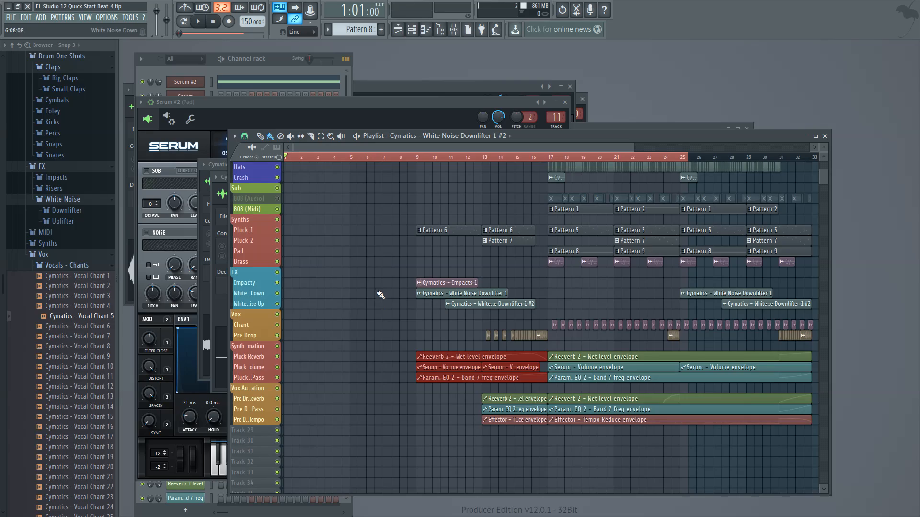
pyautogui.scroll(3, 380, 295)
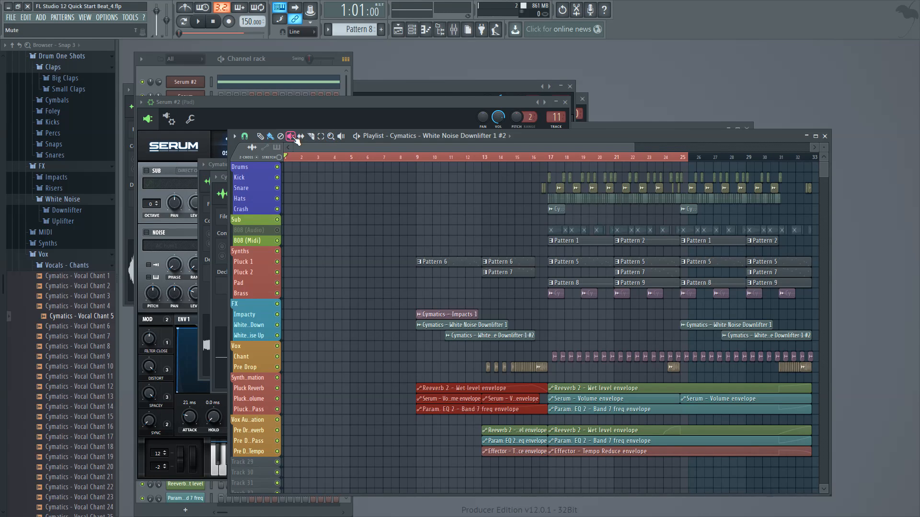
pyautogui.click(334, 138)
pyautogui.rightClick(337, 190)
pyautogui.scroll(5, 333, 198)
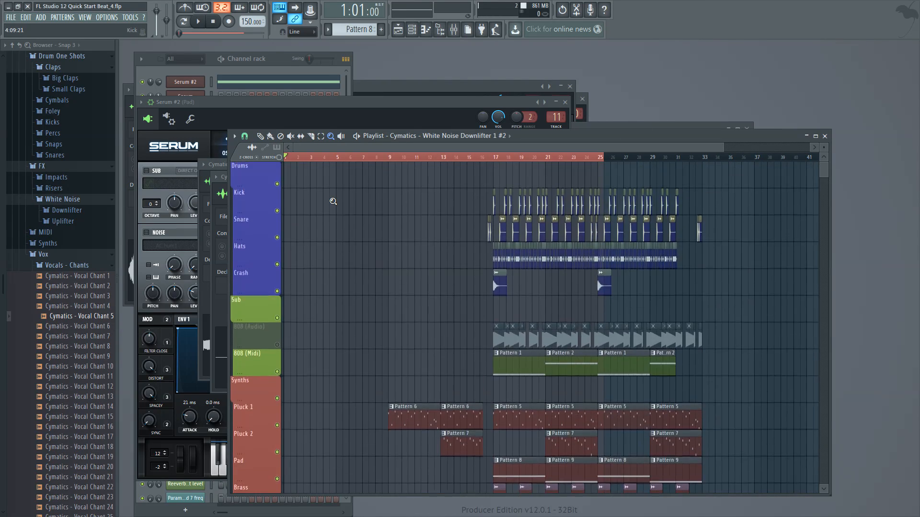
pyautogui.scroll(-8, 333, 201)
pyautogui.scroll(8, 333, 201)
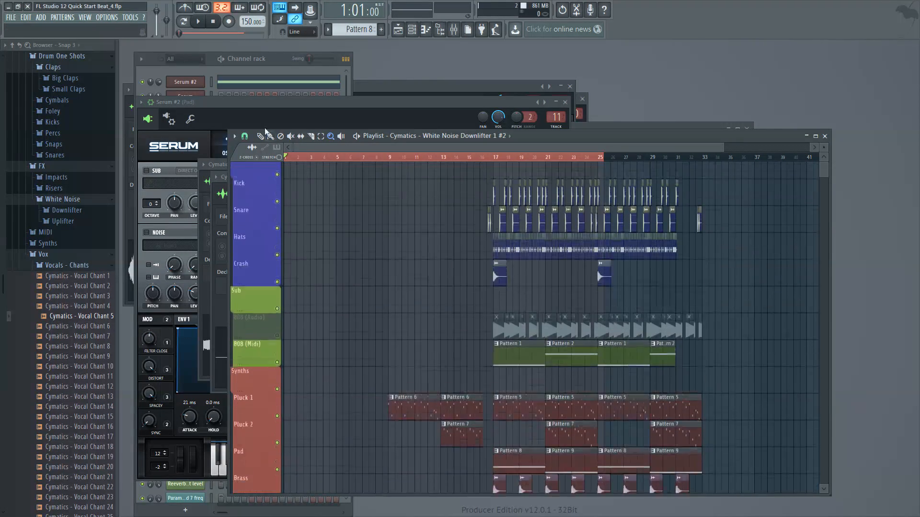
pyautogui.click(272, 137)
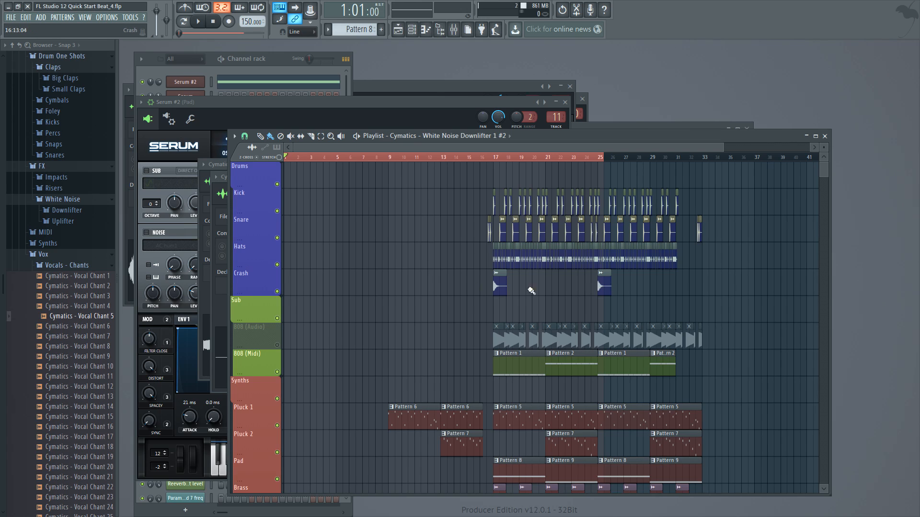
pyautogui.scroll(-10, 429, 317)
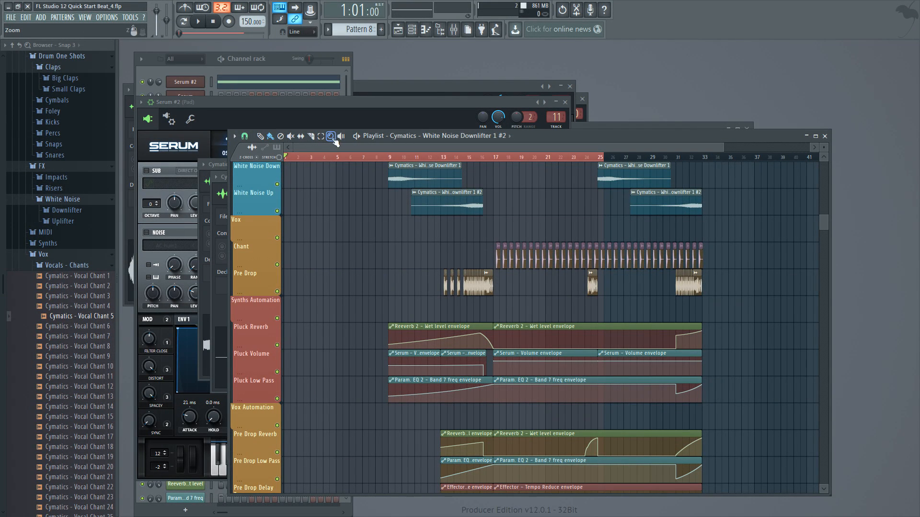
pyautogui.scroll(10, 374, 268)
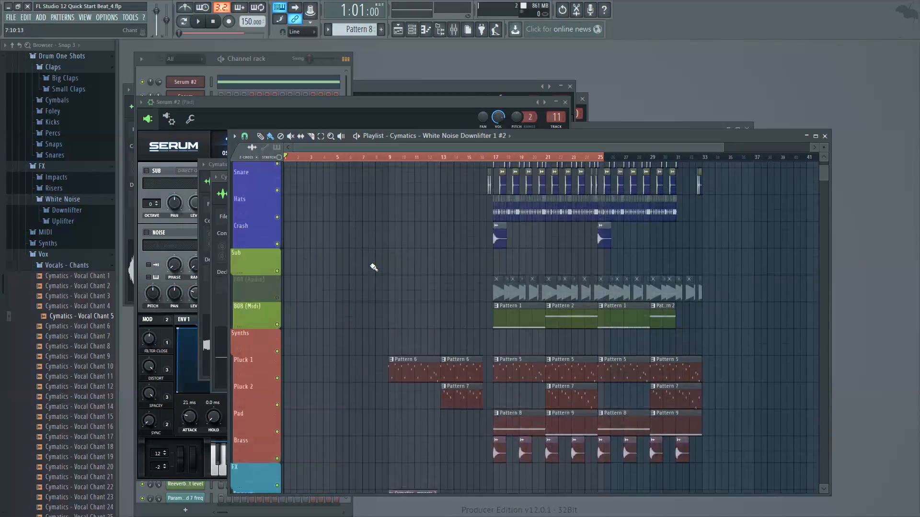
pyautogui.scroll(-5, 374, 267)
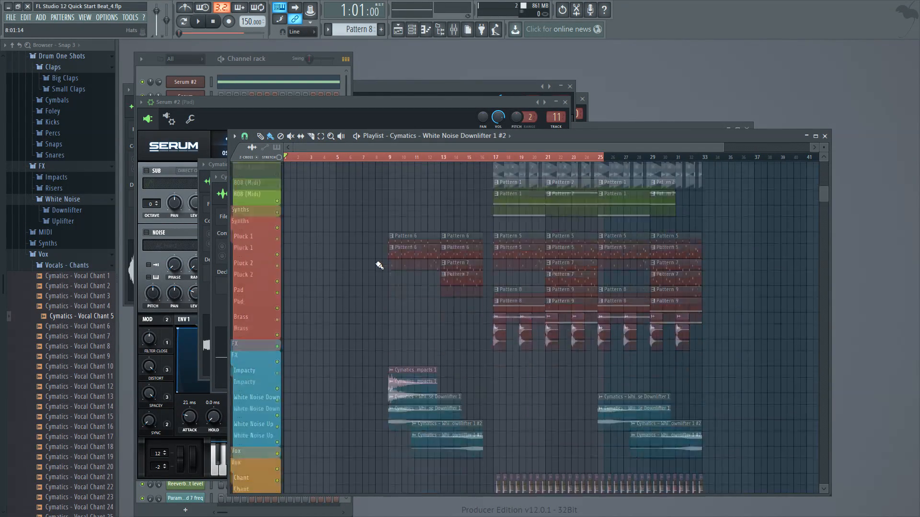
pyautogui.scroll(-3, 381, 266)
pyautogui.scroll(10, 383, 265)
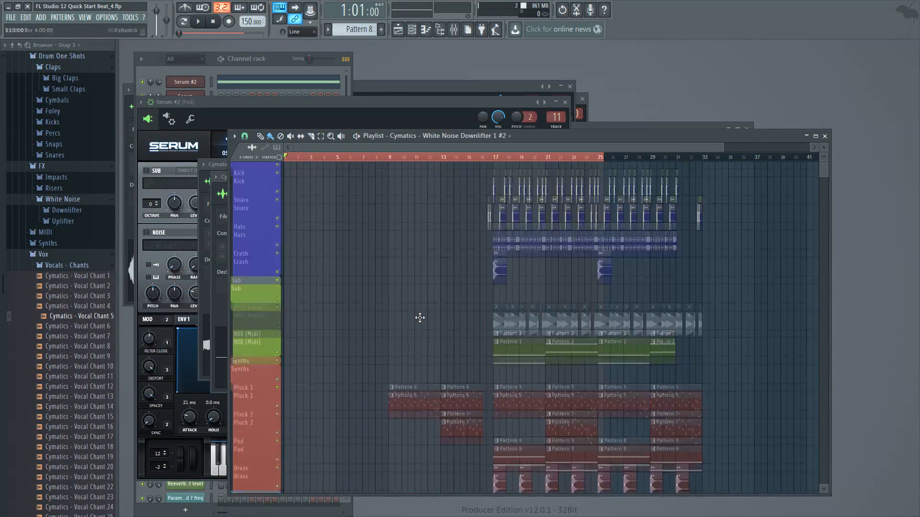
pyautogui.scroll(2, 422, 318)
# Step: Place two copies of Pattern 6 on the Pluck 1 track at bars 1 and 5, and play back the intro
pyautogui.click(409, 415)
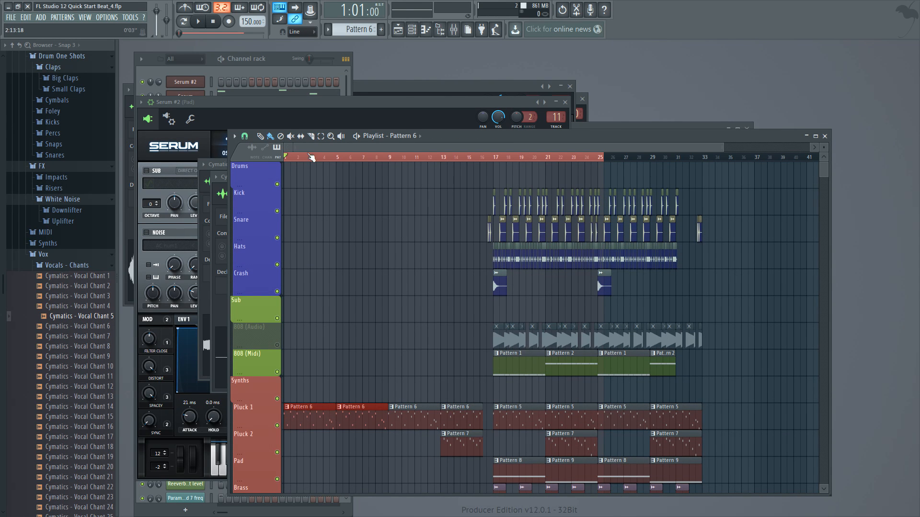
pyautogui.scroll(-10, 412, 314)
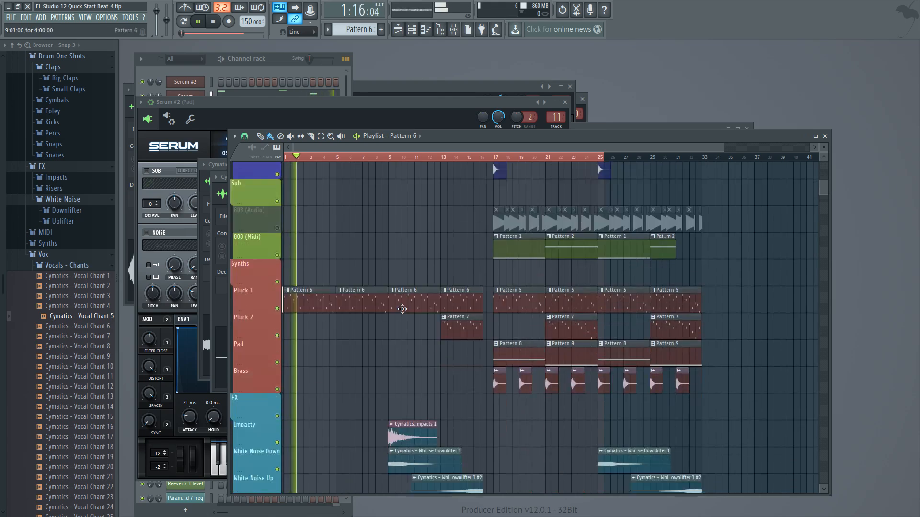
pyautogui.scroll(-3, 404, 310)
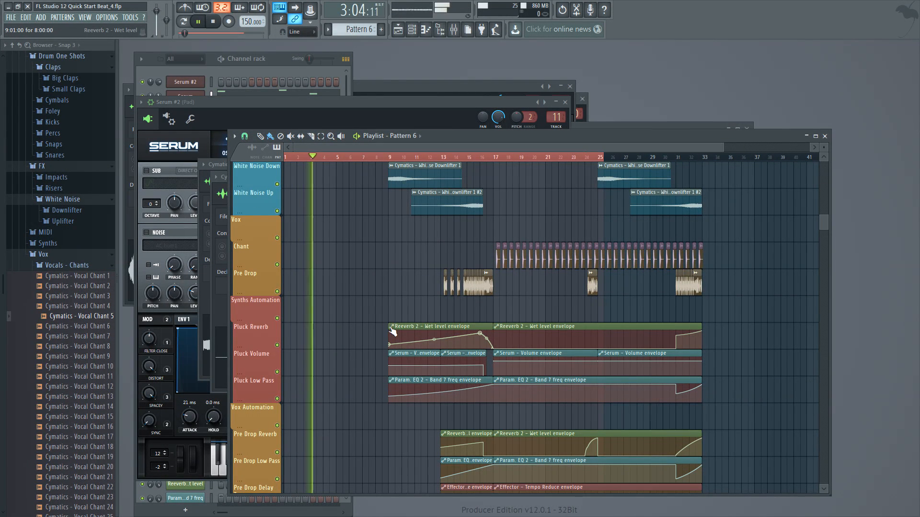
pyautogui.click(389, 326)
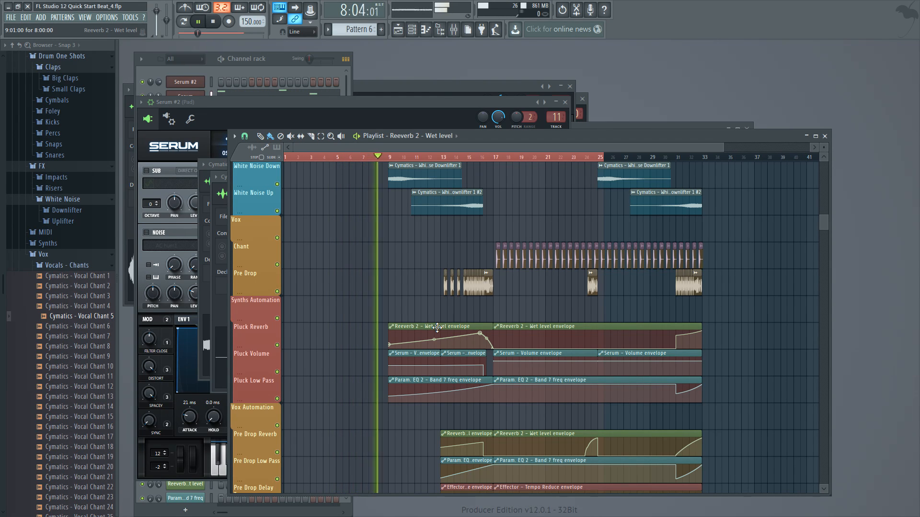
pyautogui.press('space')
# Step: Move the impact clip and the first white noise downlifter clip from bar 9 to the start of bar 1
pyautogui.scroll(2, 442, 248)
pyautogui.moveTo(477, 209); pyautogui.dragTo(371, 232)
pyautogui.moveTo(398, 229); pyautogui.dragTo(272, 227)
pyautogui.moveTo(479, 249); pyautogui.dragTo(415, 249)
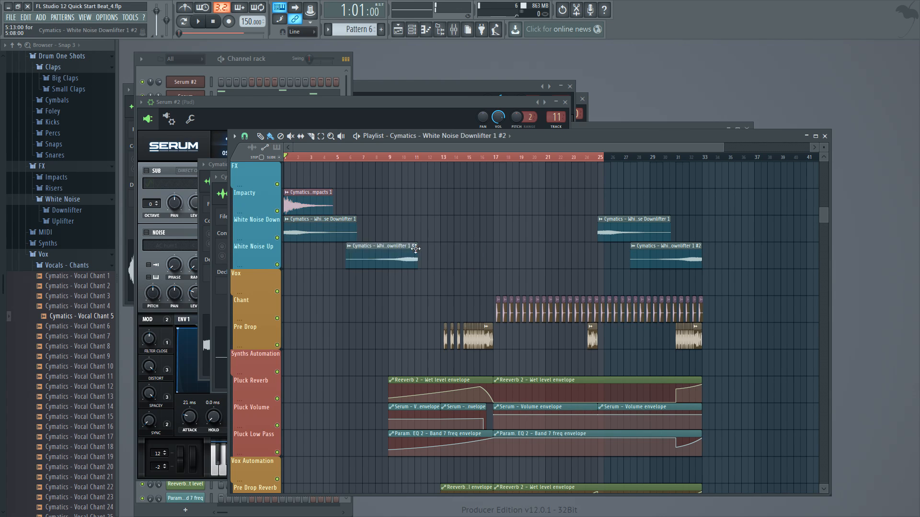
pyautogui.hotkey('ctrl', 'z')
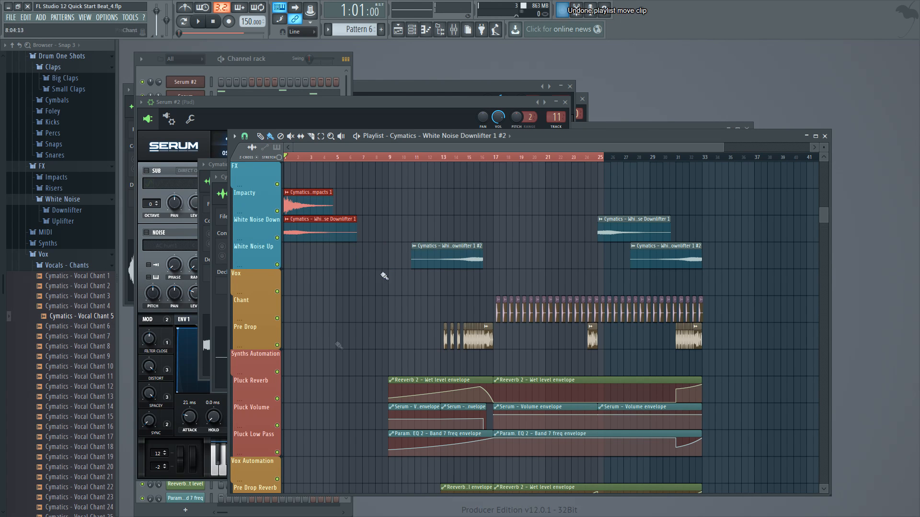
# Step: Move the first Pluck Low Pass automation clip to bar 1 and extend it to bar 17
pyautogui.scroll(-4, 384, 314)
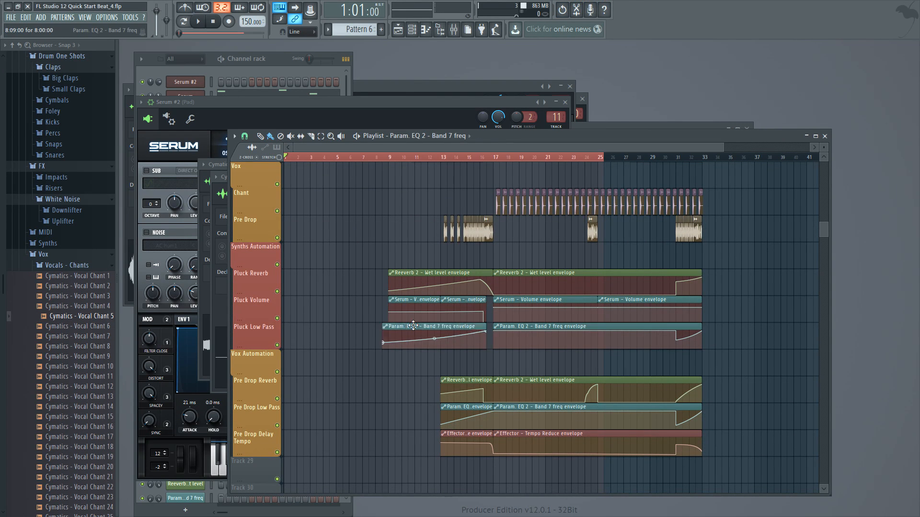
pyautogui.moveTo(413, 326); pyautogui.dragTo(315, 327)
pyautogui.moveTo(386, 327); pyautogui.dragTo(492, 335)
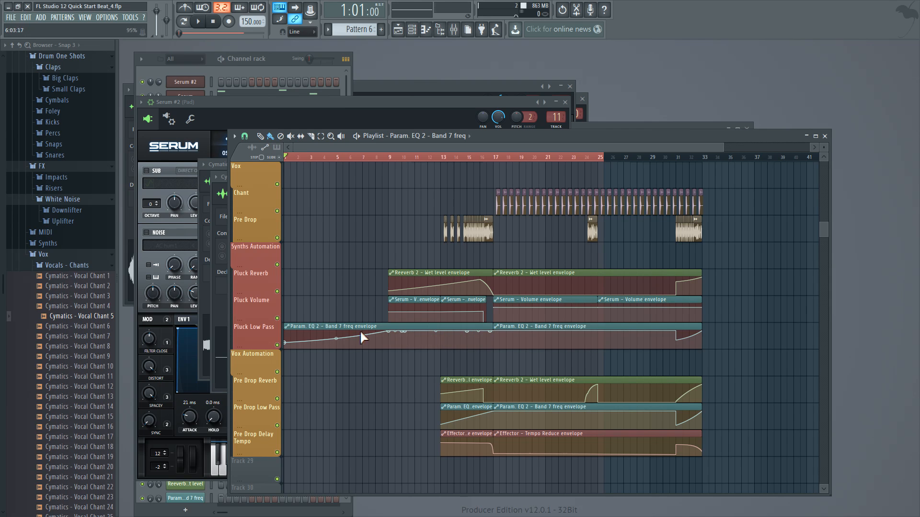
# Step: Make the extended Pluck Low Pass clip unique and delete its intermediate points for one continuous rise up to bar 17
pyautogui.rightClick(290, 329)
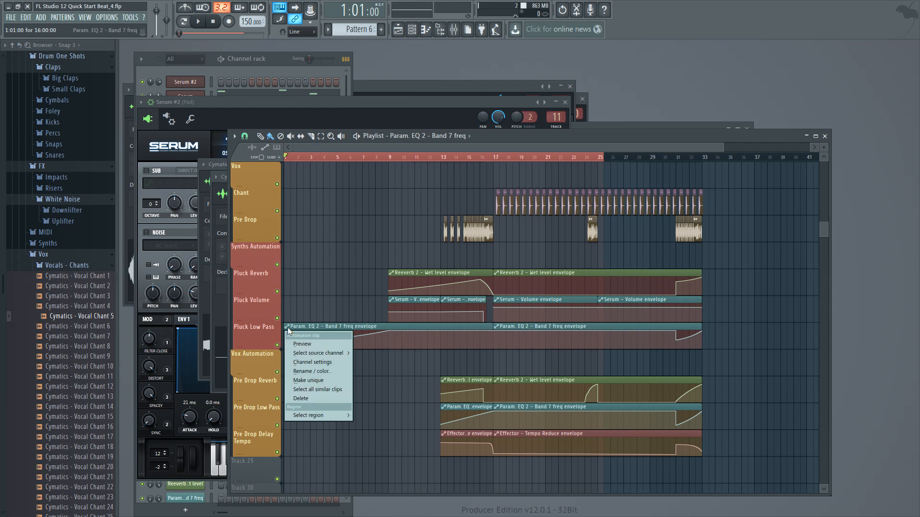
pyautogui.click(315, 381)
pyautogui.rightClick(395, 338)
pyautogui.click(401, 344)
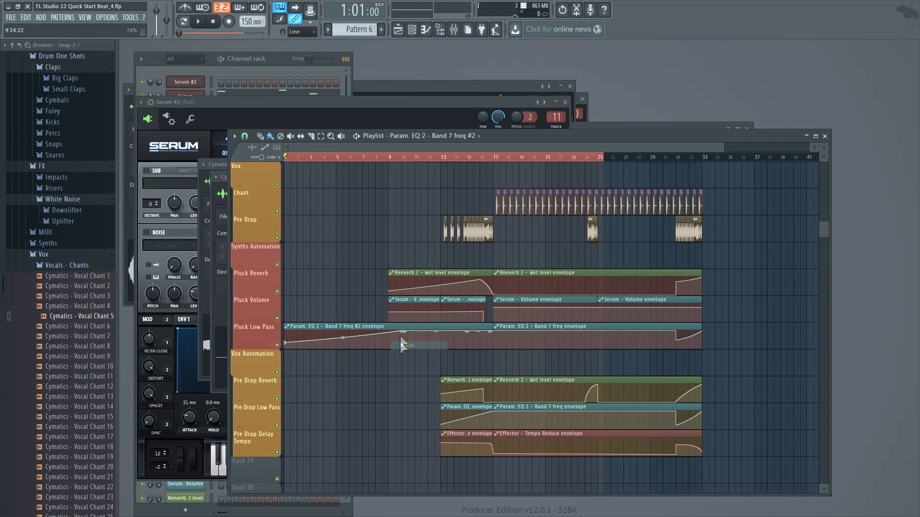
pyautogui.rightClick(402, 332)
pyautogui.click(414, 344)
pyautogui.rightClick(406, 333)
pyautogui.click(422, 347)
pyautogui.rightClick(478, 333)
pyautogui.click(485, 348)
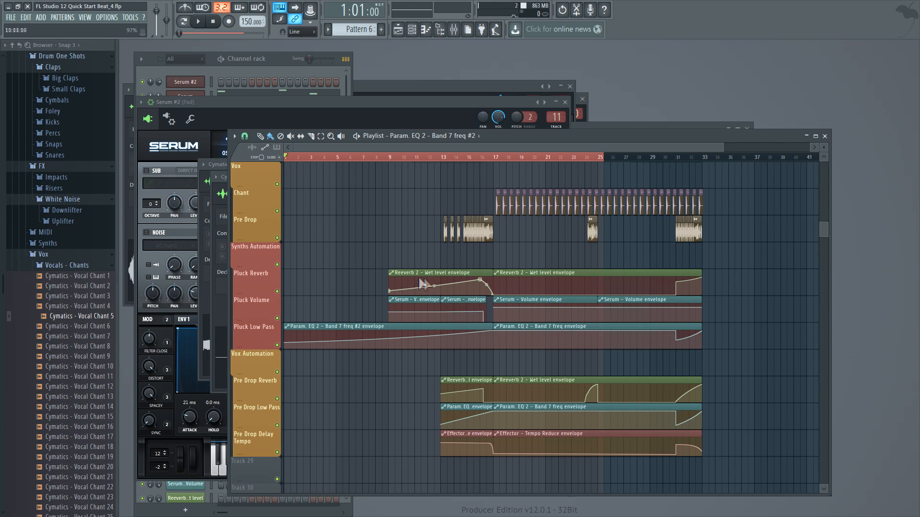
# Step: Move the first Pluck Reverb automation clip to bar 1, make it unique and extend it to bar 17
pyautogui.press('space')
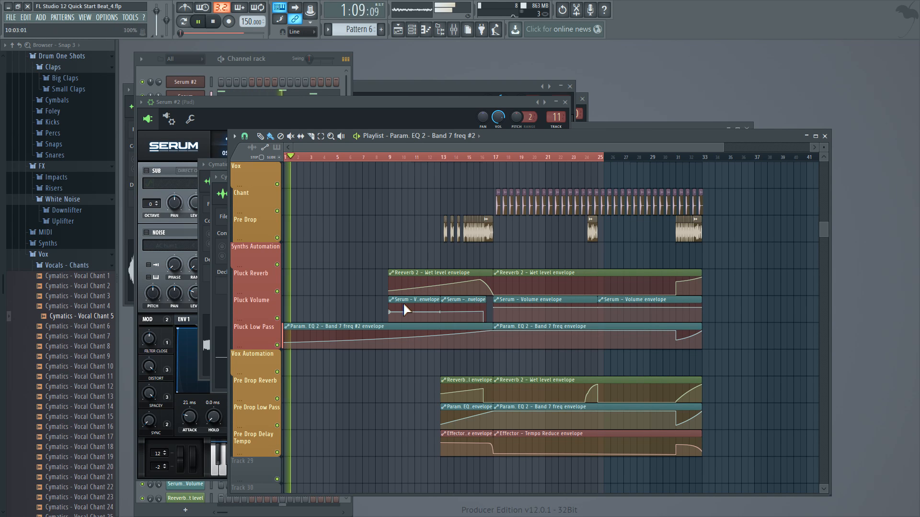
pyautogui.moveTo(403, 272); pyautogui.dragTo(298, 272)
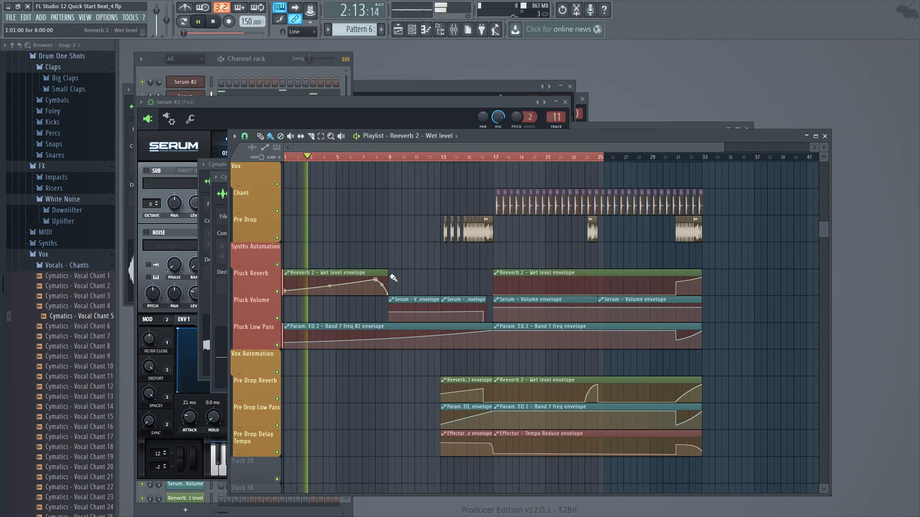
pyautogui.click(286, 273)
pyautogui.click(307, 316)
pyautogui.press('space')
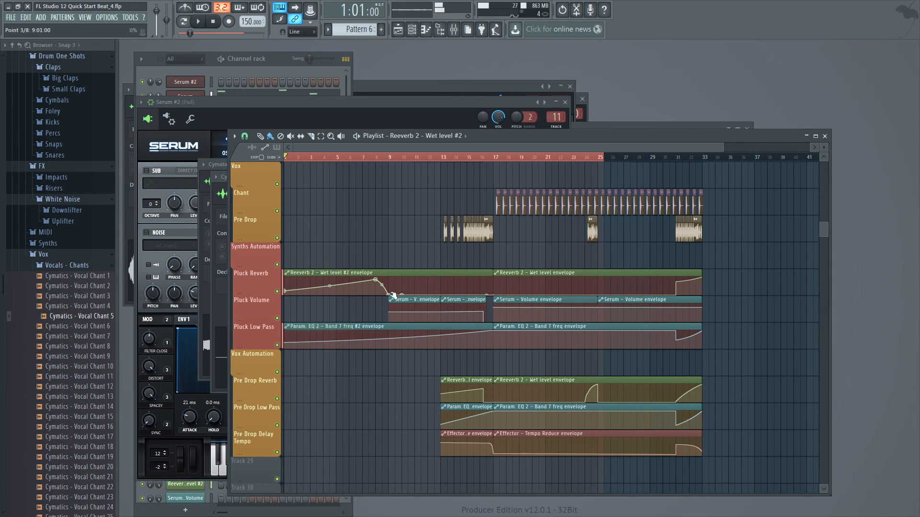
# Step: Delete the intermediate points of the extended Pluck Reverb clip for one continuous rise from bar 1 to bar 17
pyautogui.rightClick(388, 292)
pyautogui.click(402, 307)
pyautogui.rightClick(389, 295)
pyautogui.click(402, 310)
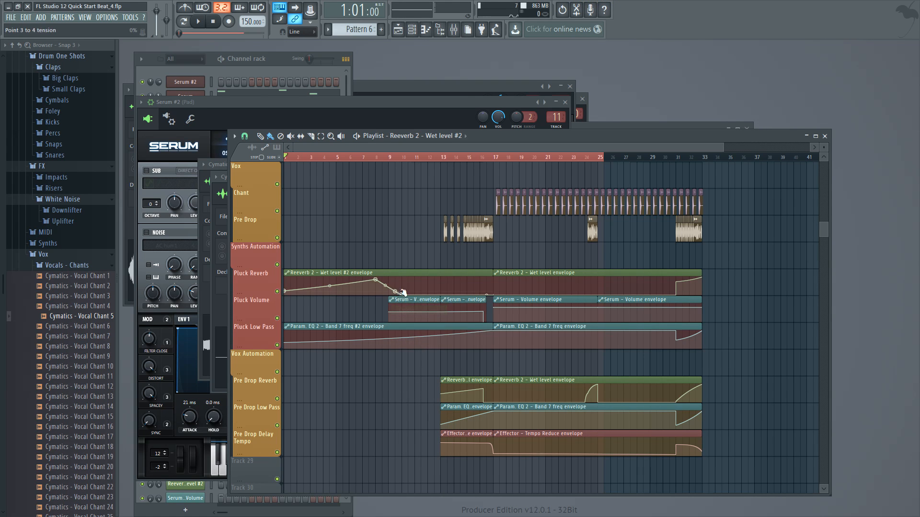
pyautogui.rightClick(405, 296)
pyautogui.click(416, 310)
pyautogui.rightClick(396, 289)
pyautogui.click(416, 306)
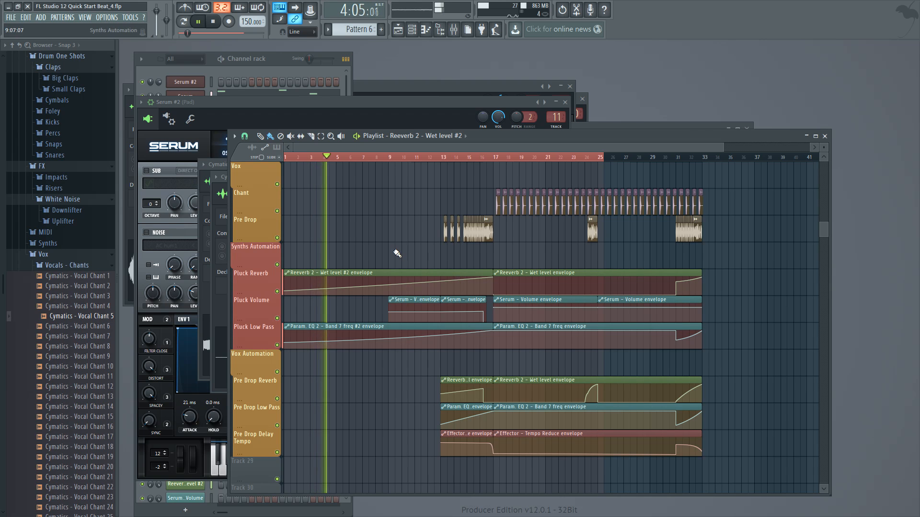
# Step: Move the first Pluck Volume automation clip to bar 1 and copy Pattern 7 to bar 9 on the Pluck 2 track
pyautogui.moveTo(391, 311); pyautogui.dragTo(285, 311)
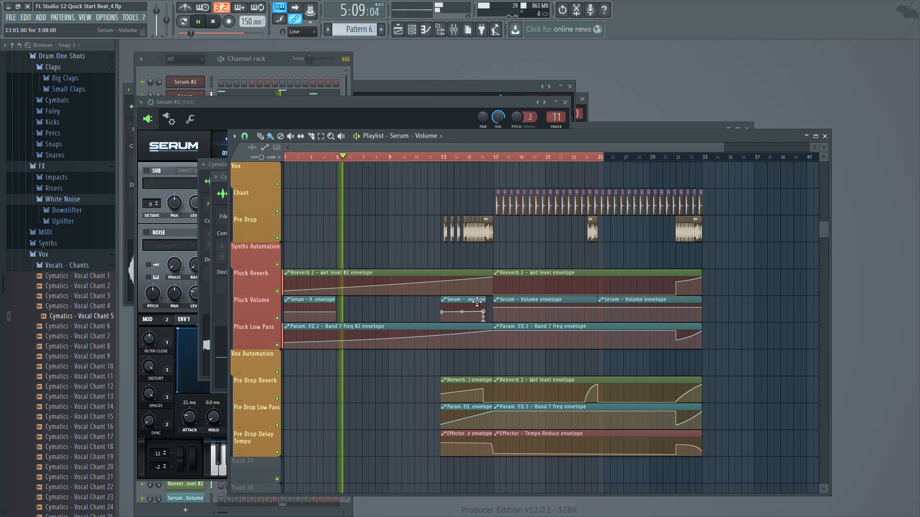
pyautogui.scroll(-1, 421, 344)
pyautogui.scroll(-2, 420, 340)
pyautogui.scroll(8, 422, 335)
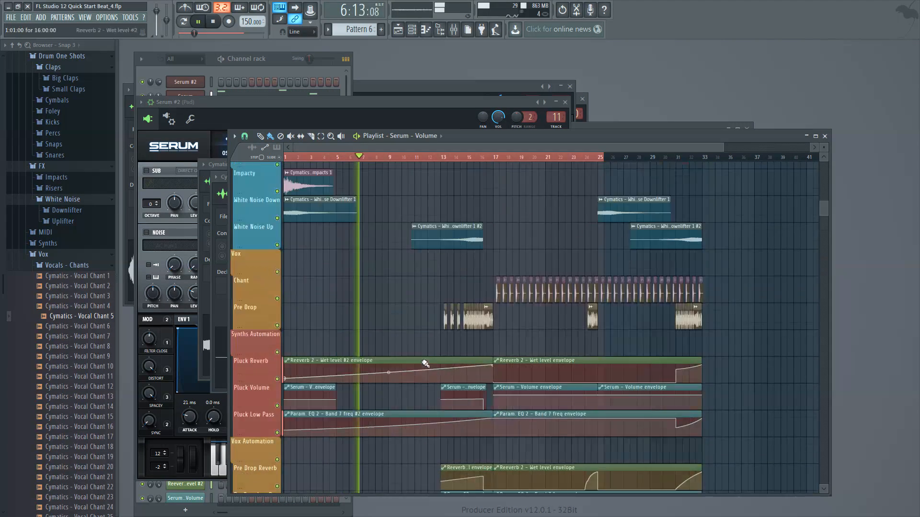
pyautogui.moveTo(452, 309)
pyautogui.mouseDown()
pyautogui.moveTo(297, 314)
pyautogui.moveTo(401, 308)
pyautogui.mouseUp()
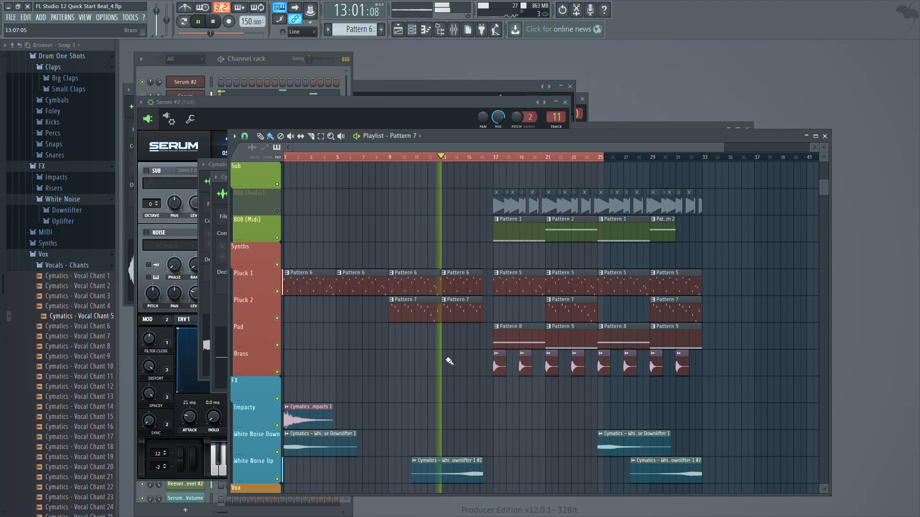
# Step: Play the arrangement from the intro through the drop to bar 31 while reviewing the playlist tracks and automation
pyautogui.scroll(-5, 449, 361)
pyautogui.scroll(-1, 449, 361)
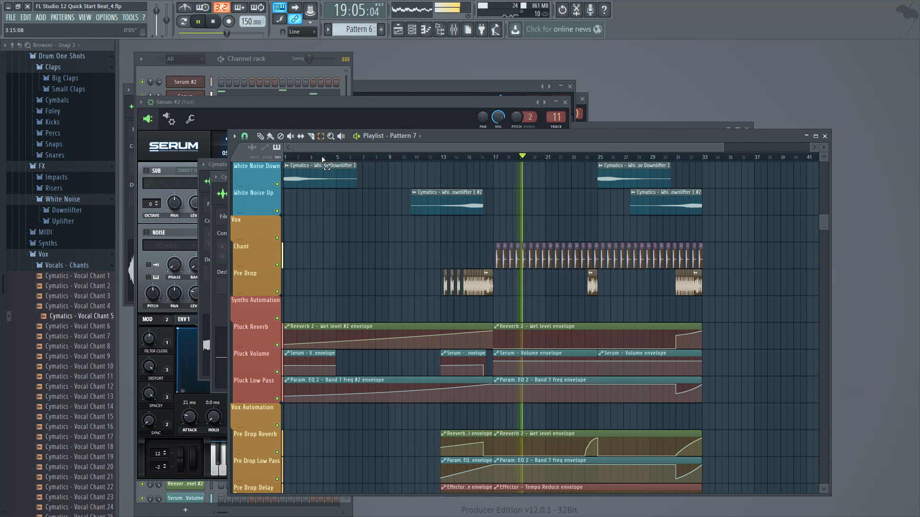
pyautogui.scroll(-2, 752, 339)
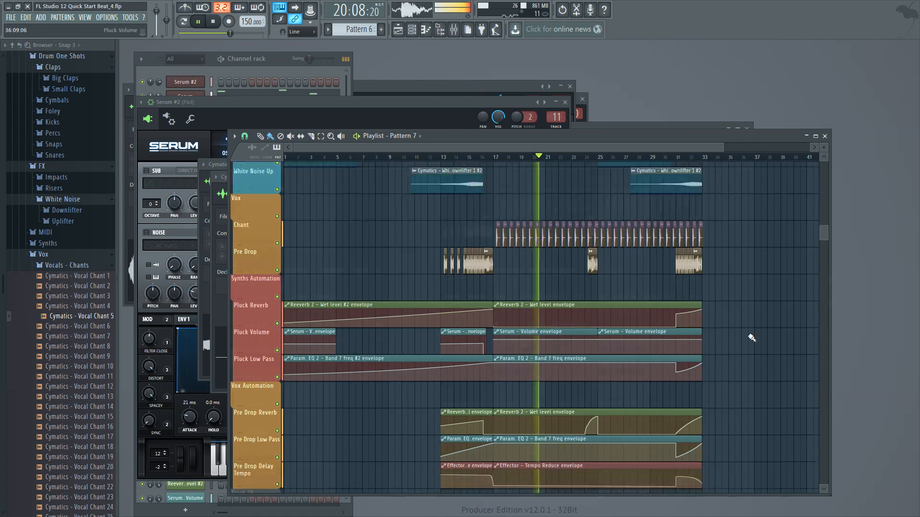
pyautogui.scroll(6, 752, 339)
pyautogui.scroll(5, 752, 339)
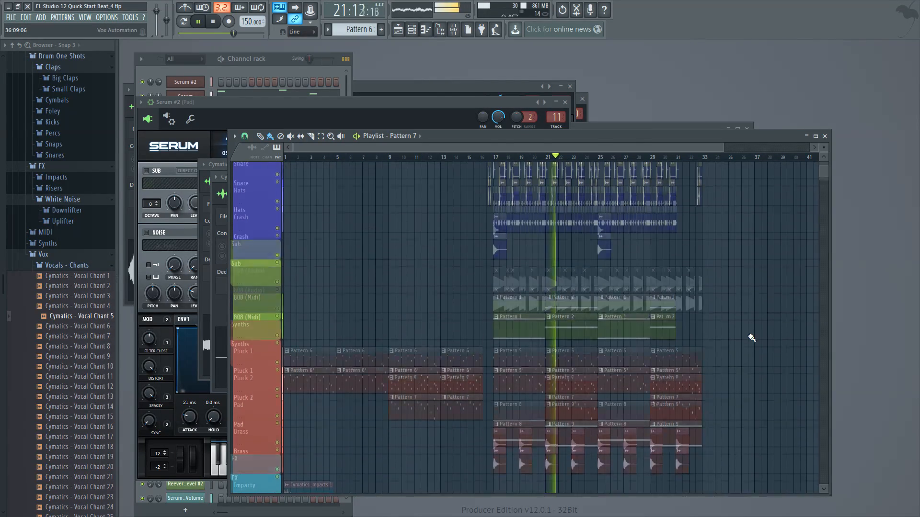
pyautogui.scroll(-10, 752, 339)
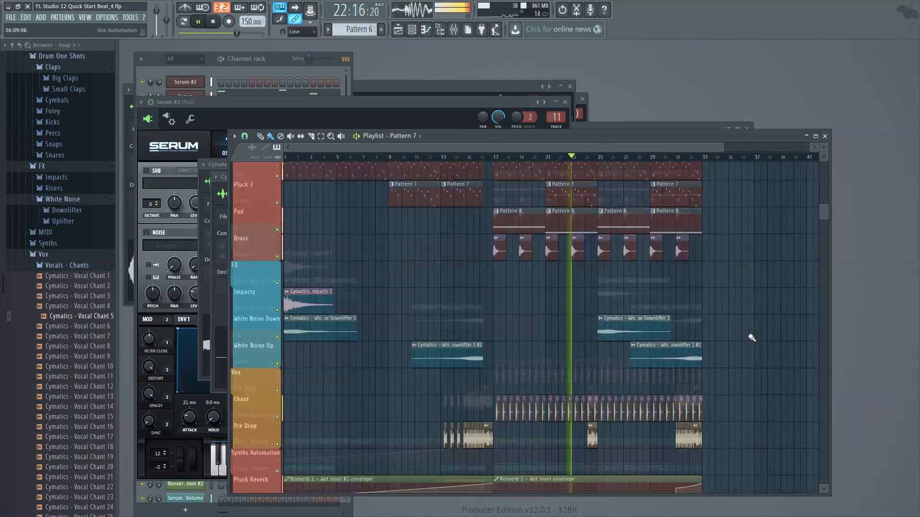
pyautogui.moveTo(571, 147); pyautogui.dragTo(663, 147)
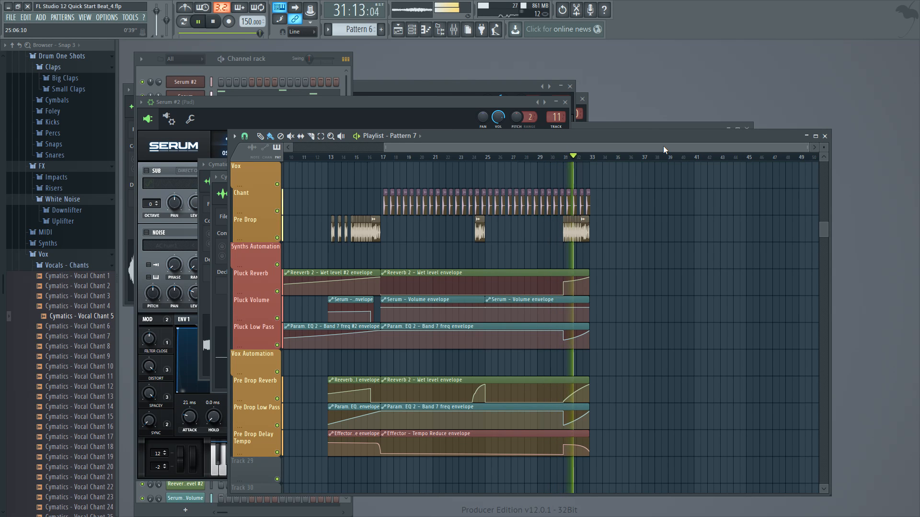
pyautogui.press('space')
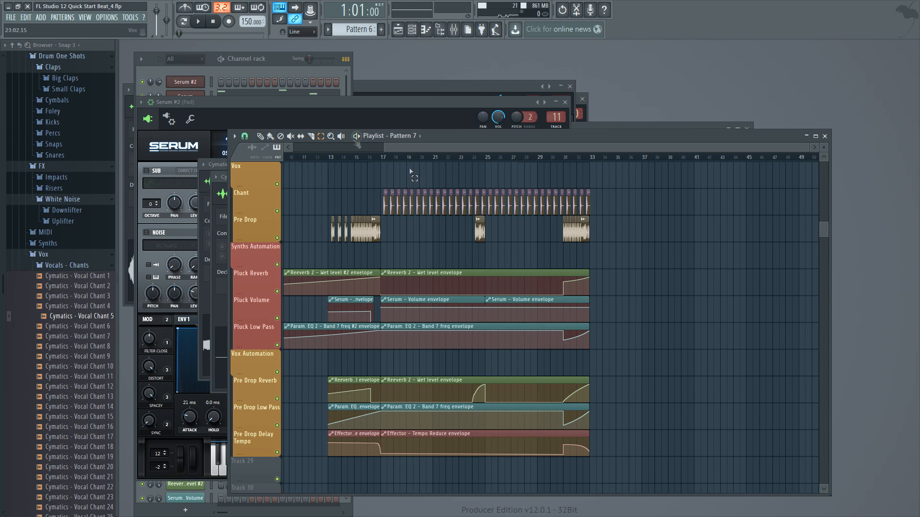
# Step: Duplicate the drop's clips on all tracks from bars 17–33 to bar 33, and clear the selection
pyautogui.moveTo(386, 160); pyautogui.dragTo(569, 371)
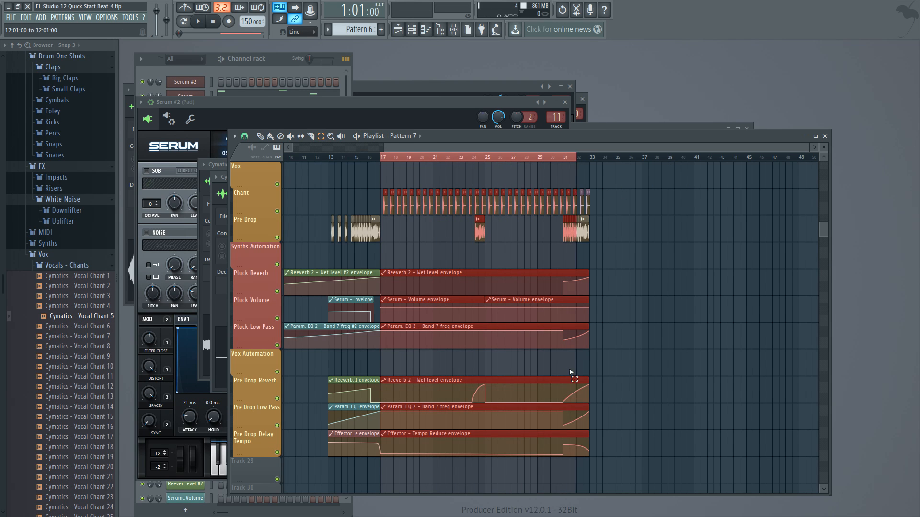
pyautogui.moveTo(826, 236); pyautogui.dragTo(863, 2)
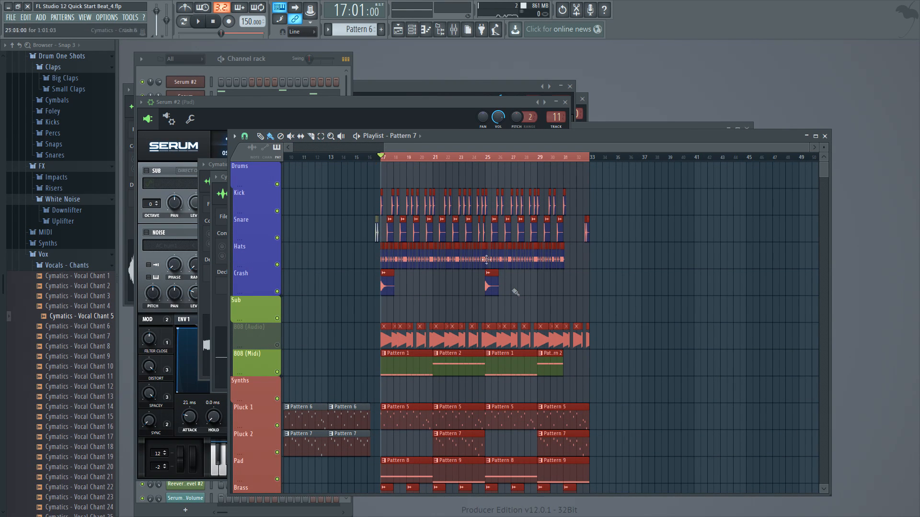
pyautogui.scroll(-15, 487, 259)
pyautogui.moveTo(824, 249); pyautogui.dragTo(830, 20)
pyautogui.moveTo(809, 147); pyautogui.dragTo(694, 164)
pyautogui.hotkey('ctrl', 'v')
pyautogui.moveTo(375, 259); pyautogui.dragTo(550, 268)
pyautogui.moveTo(584, 150); pyautogui.dragTo(374, 154)
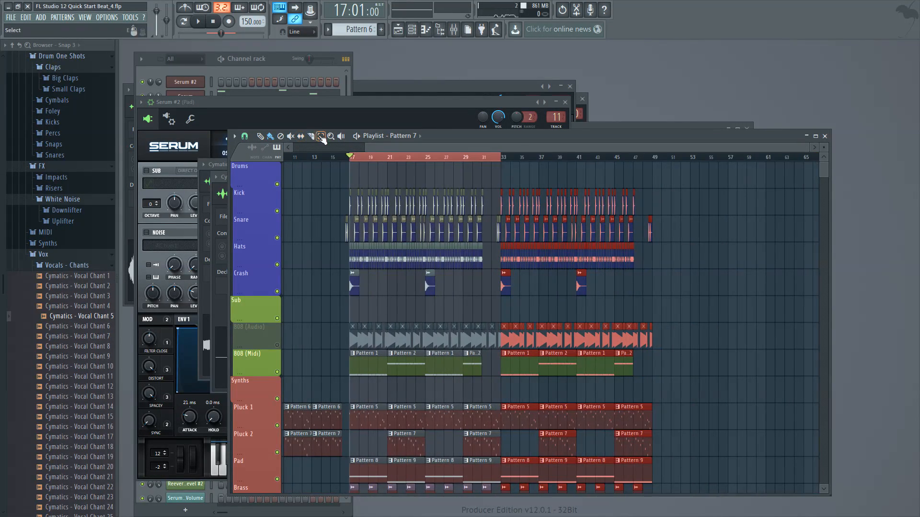
pyautogui.click(322, 166)
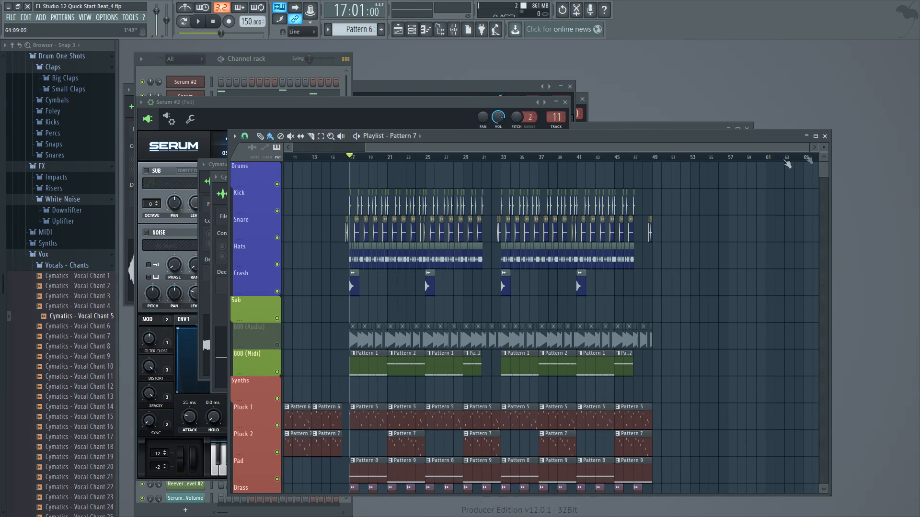
# Step: Play the transition from bar 31 into the duplicated drop at bar 33
pyautogui.moveTo(810, 153); pyautogui.dragTo(602, 150)
pyautogui.click(588, 161)
pyautogui.press('space')
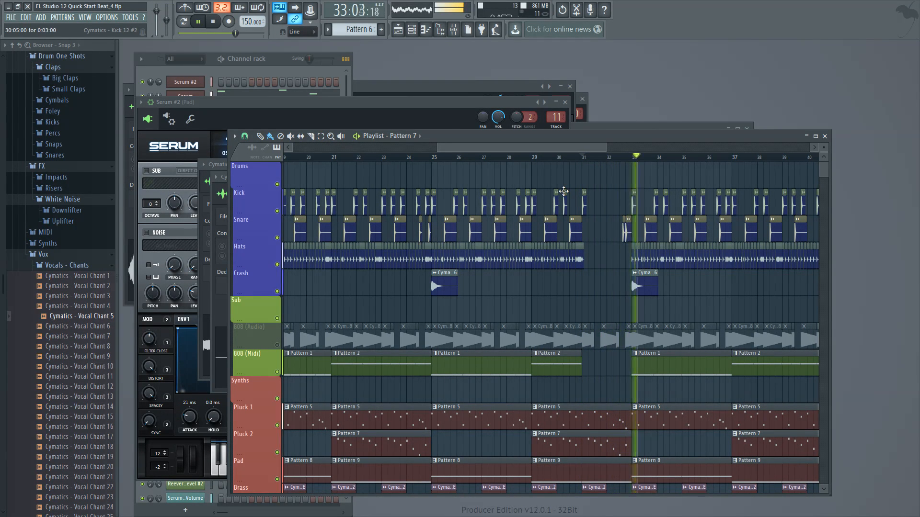
pyautogui.press('space')
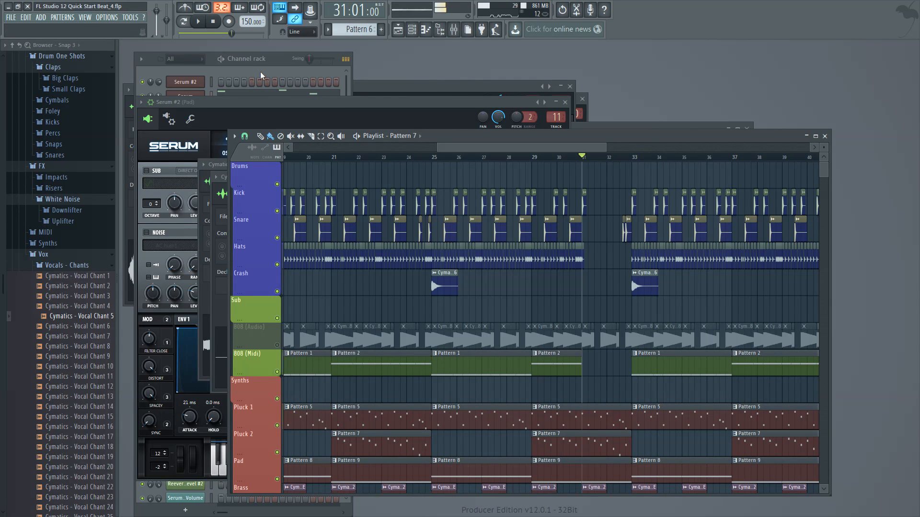
# Step: Create a new empty pattern, Pattern 10, keeping its default name
pyautogui.click(261, 75)
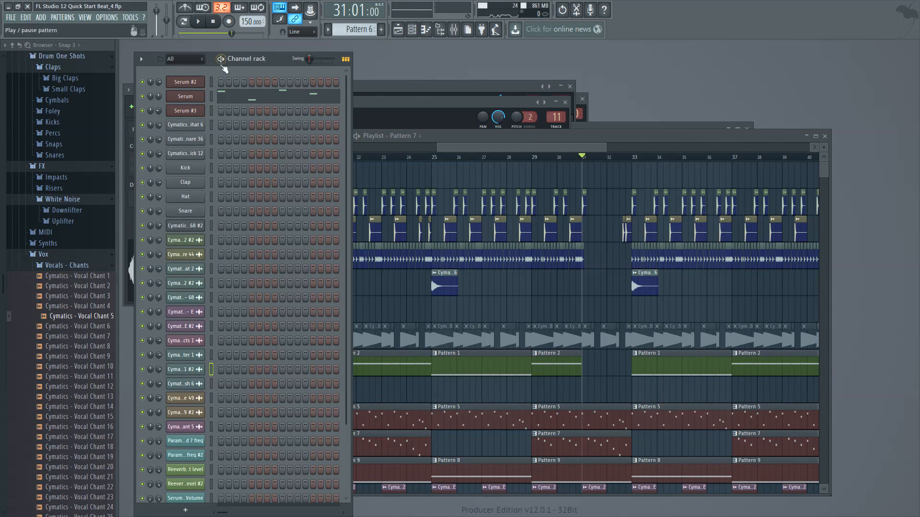
pyautogui.press('F4')
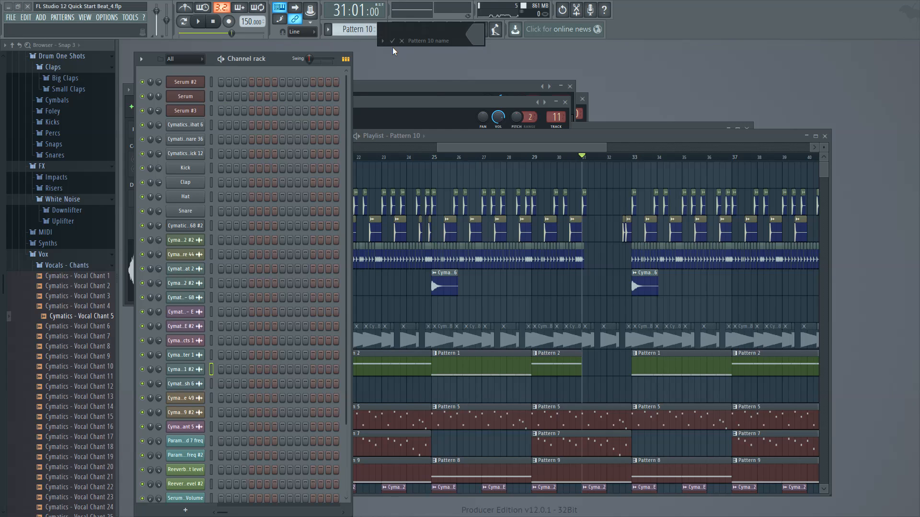
pyautogui.press('Return')
# Step: Insert another Serum instance above Serum #2 and load the "Lead - Sine Best Friend" preset into it
pyautogui.rightClick(177, 85)
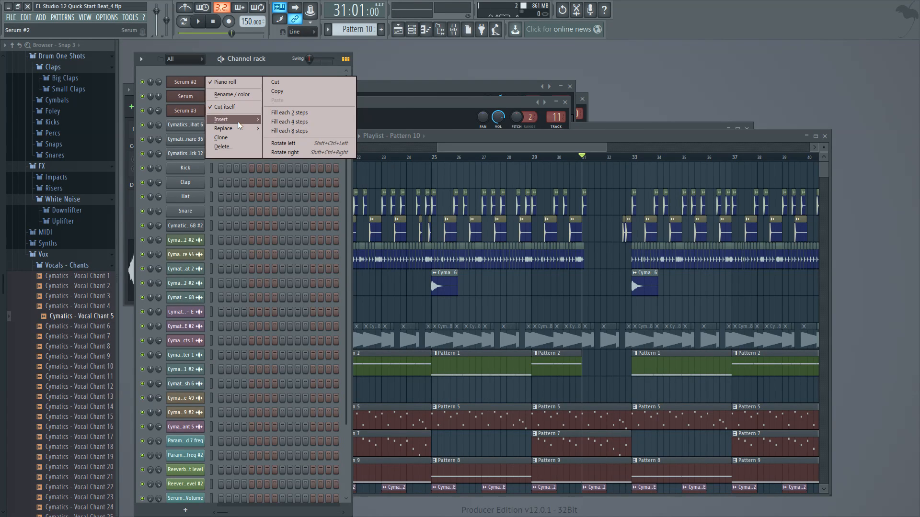
pyautogui.moveTo(246, 120)
pyautogui.click(279, 395)
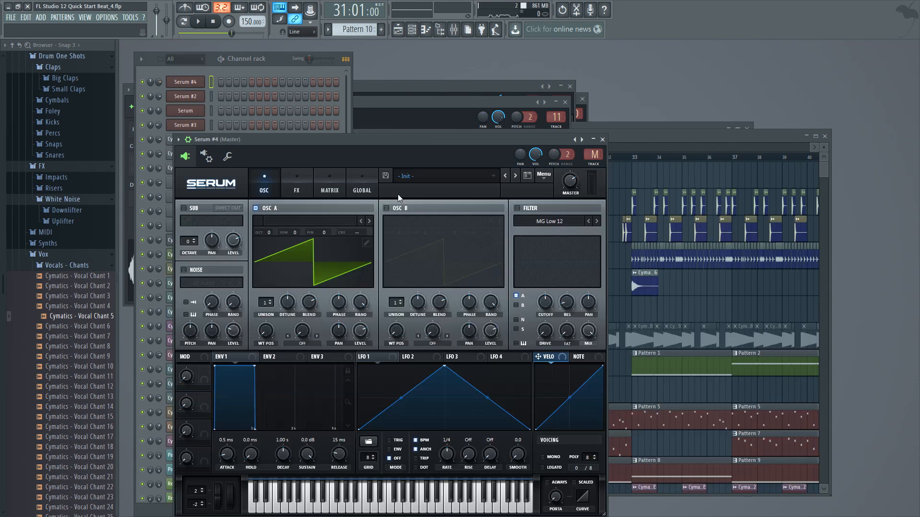
pyautogui.click(539, 179)
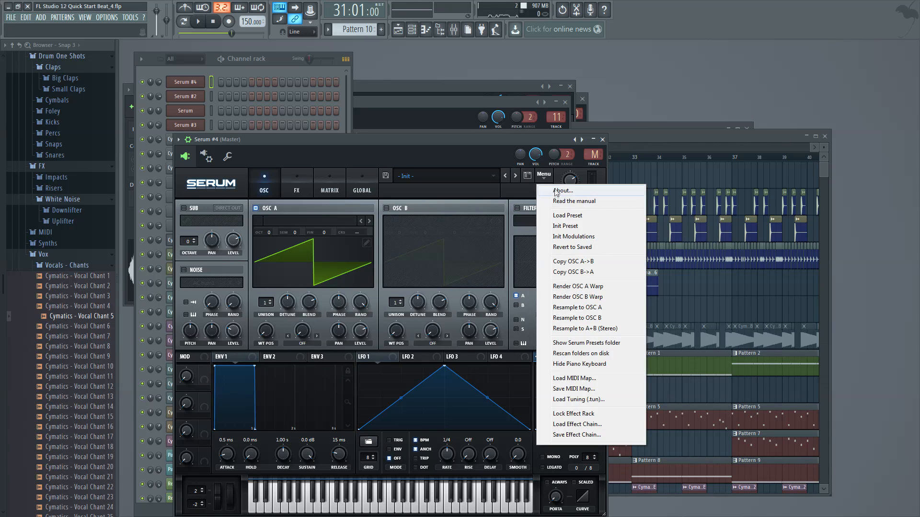
pyautogui.click(555, 214)
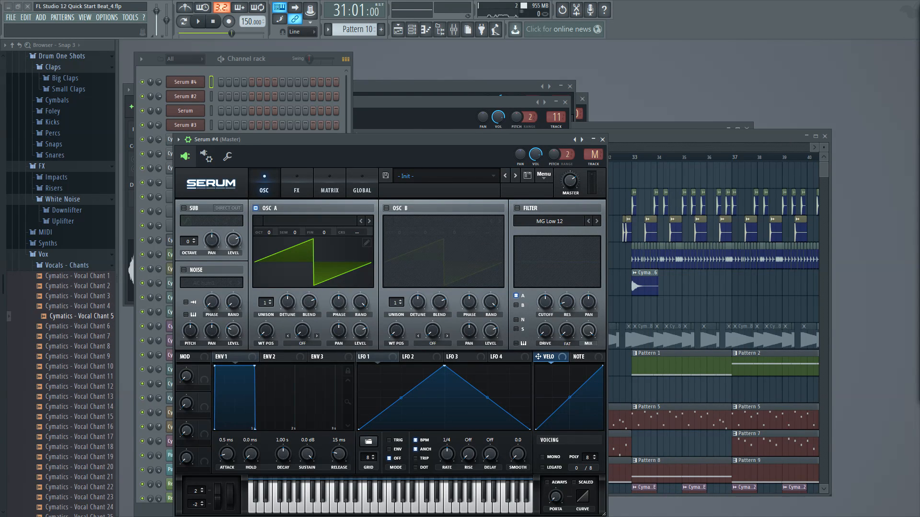
# Step: Draw a one-bar E5 note at bar 1 in the piano roll of the Serum #4 channel
pyautogui.click(265, 72)
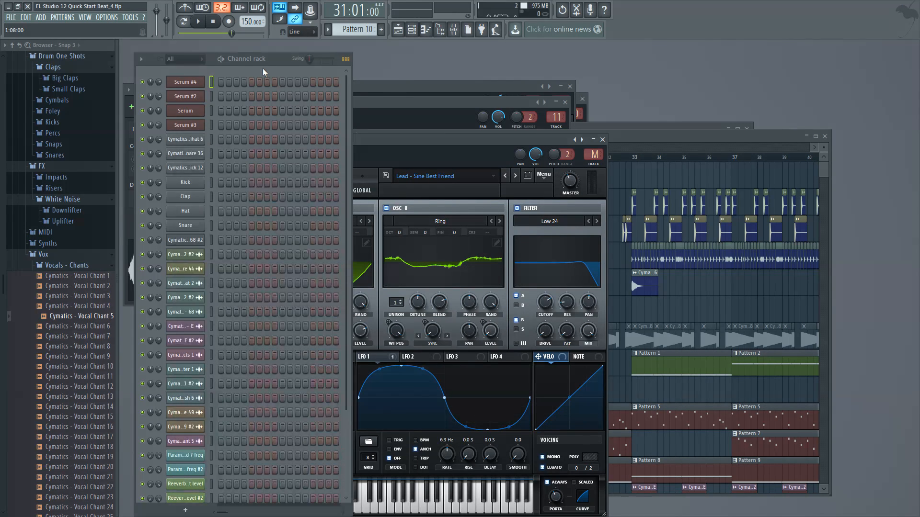
pyautogui.rightClick(194, 82)
pyautogui.click(219, 82)
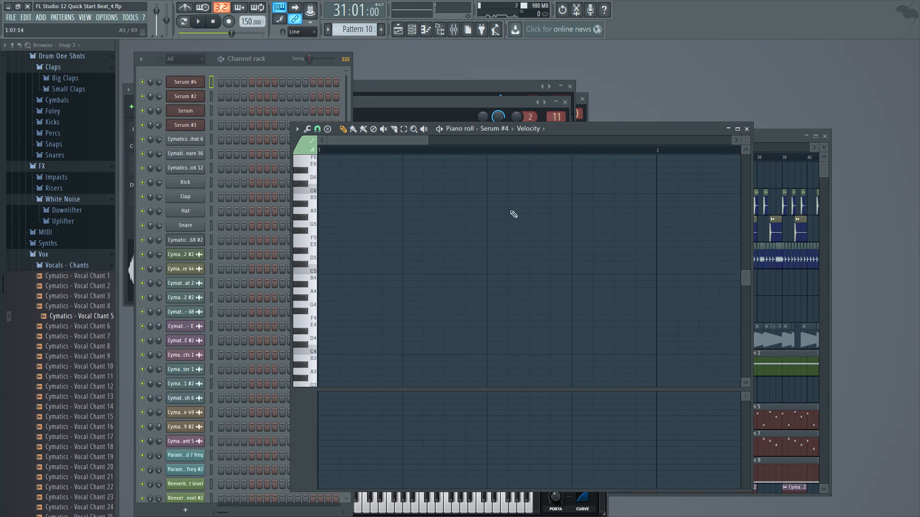
pyautogui.click(336, 246)
pyautogui.scroll(-5, 438, 148)
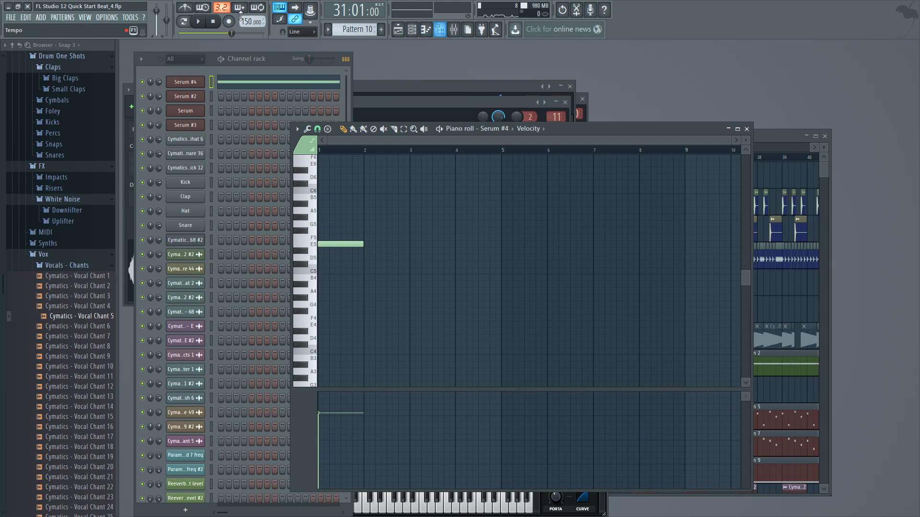
# Step: Insert a playlist track above Pad in the Synths group, name it "Sine Lead" and colour it red
pyautogui.click(777, 142)
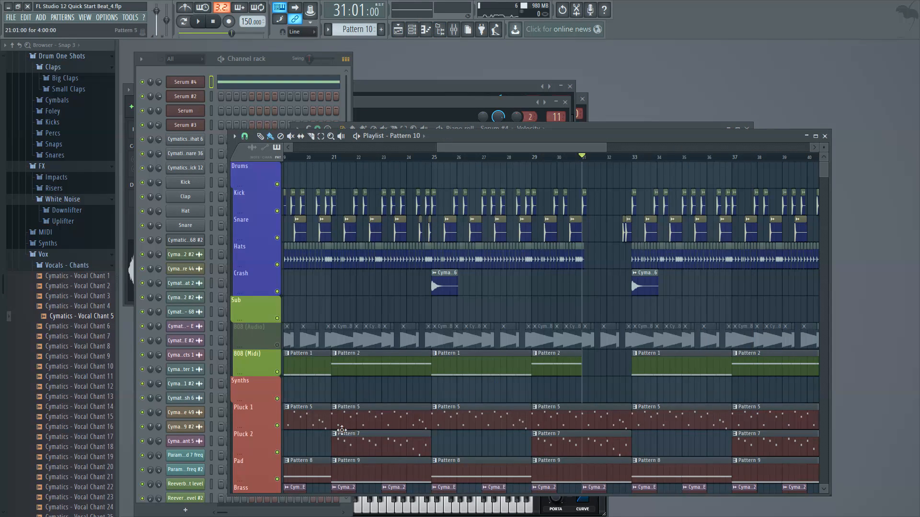
pyautogui.scroll(-4, 254, 280)
pyautogui.rightClick(265, 362)
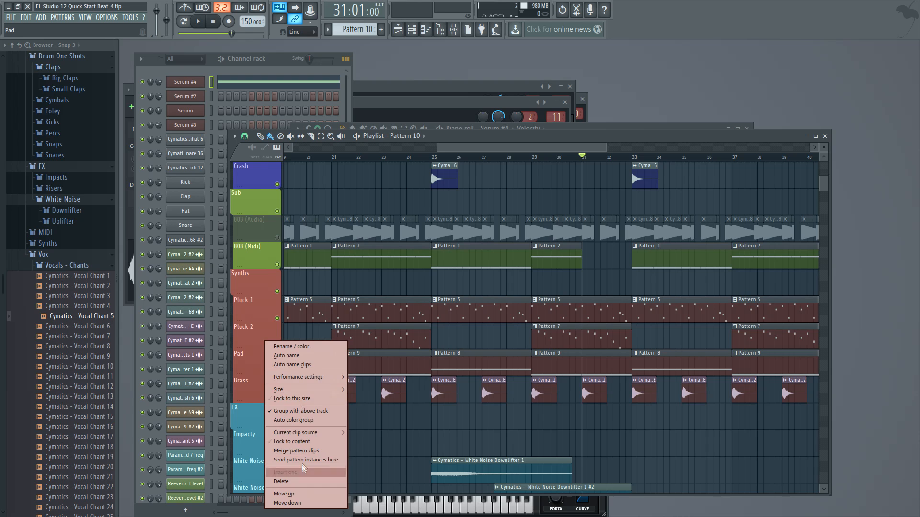
pyautogui.click(292, 422)
pyautogui.rightClick(265, 357)
pyautogui.click(283, 347)
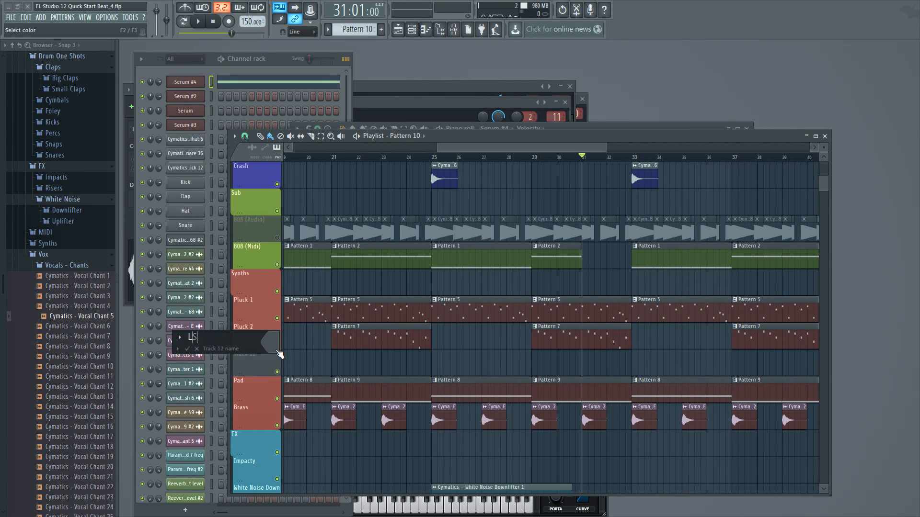
pyautogui.write('Sine Lead')
pyautogui.click(277, 353)
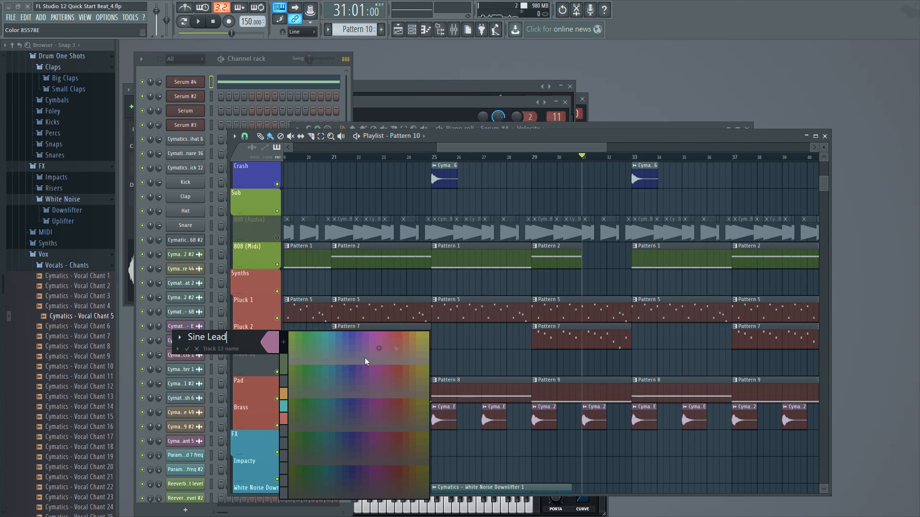
pyautogui.click(401, 343)
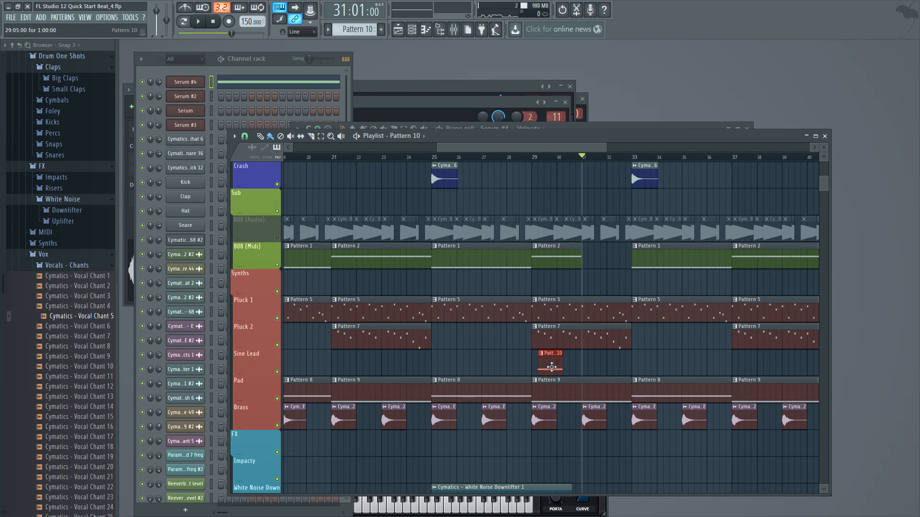
# Step: Place Pattern 10 at bar 33 on the Sine Lead track and transpose its note up one octave to E6
pyautogui.press('space')
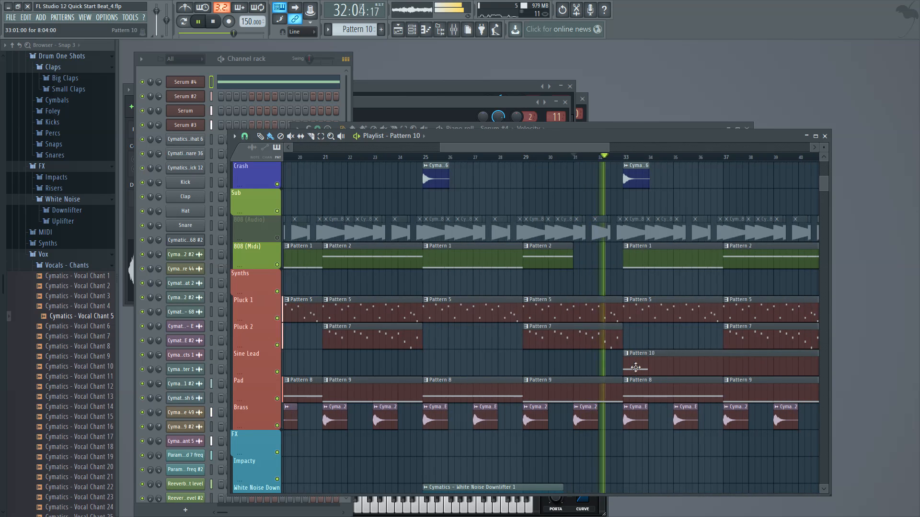
pyautogui.doubleClick(657, 365)
pyautogui.press('space')
pyautogui.hotkey('ctrl', 'Up')
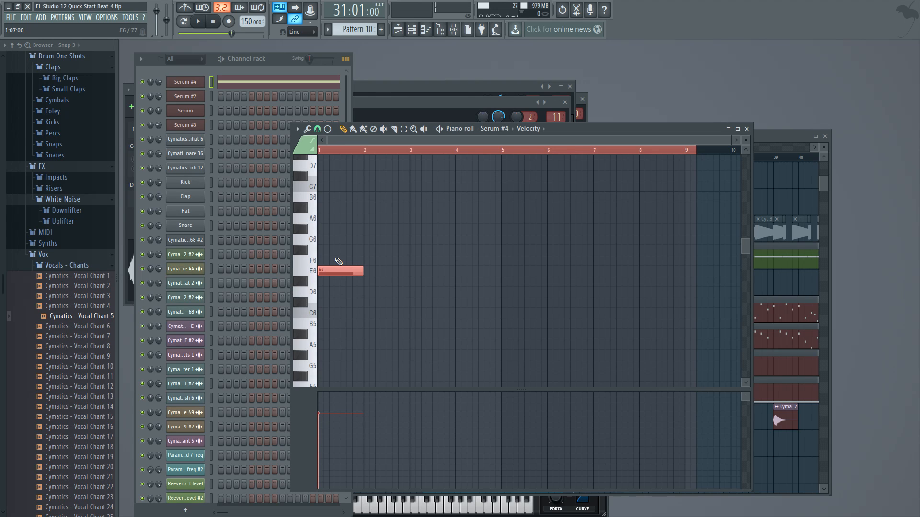
# Step: Try a half-bar E6 followed by a half-bar second note on A6 and B6 in bar 1
pyautogui.click(345, 151)
pyautogui.press('space')
pyautogui.keyDown('ctrl'); pyautogui.click(376, 237); pyautogui.keyUp('ctrl')
pyautogui.press('space')
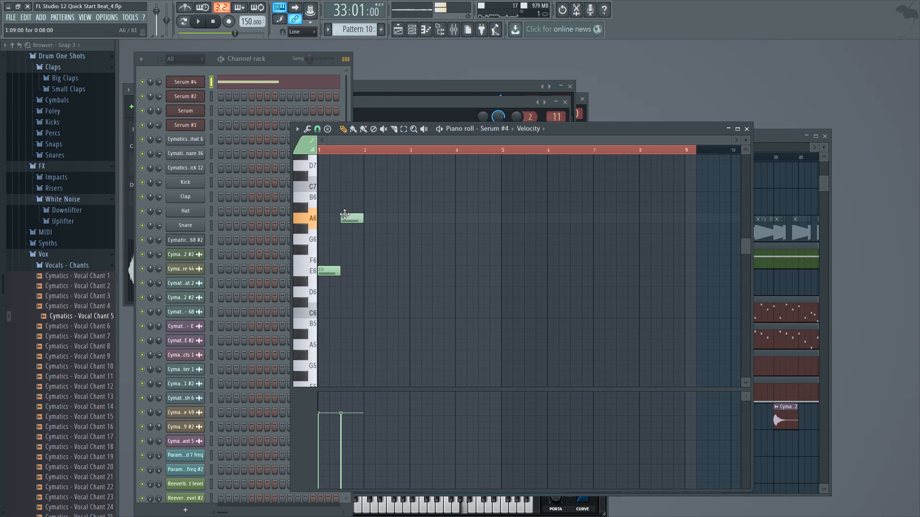
pyautogui.moveTo(345, 214); pyautogui.dragTo(350, 197)
pyautogui.press('space')
pyautogui.press('space')
pyautogui.rightClick(353, 197)
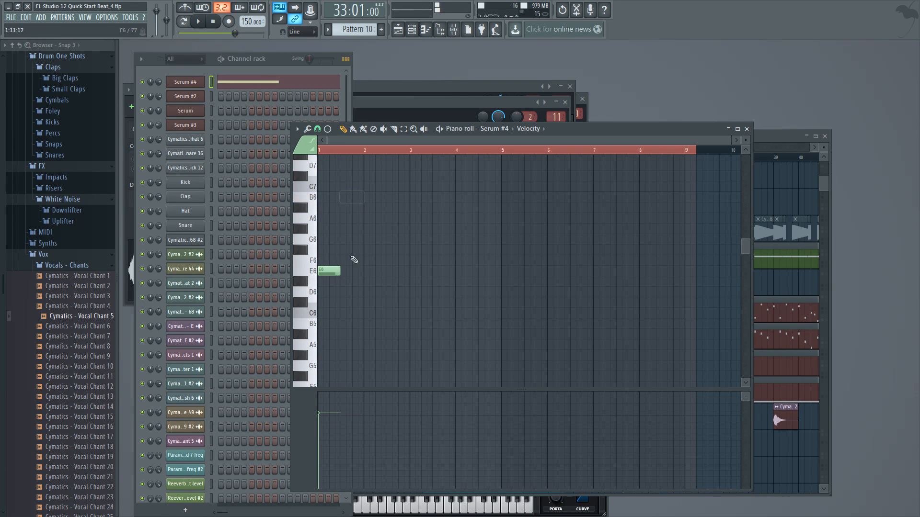
pyautogui.press('space')
pyautogui.moveTo(339, 271); pyautogui.dragTo(364, 272)
# Step: Draw one-bar notes on B6 in bar 2 and G6 in bar 3, plus half-bar F#6 and E6 notes in bar 4
pyautogui.press('space')
pyautogui.click(371, 197)
pyautogui.press('space')
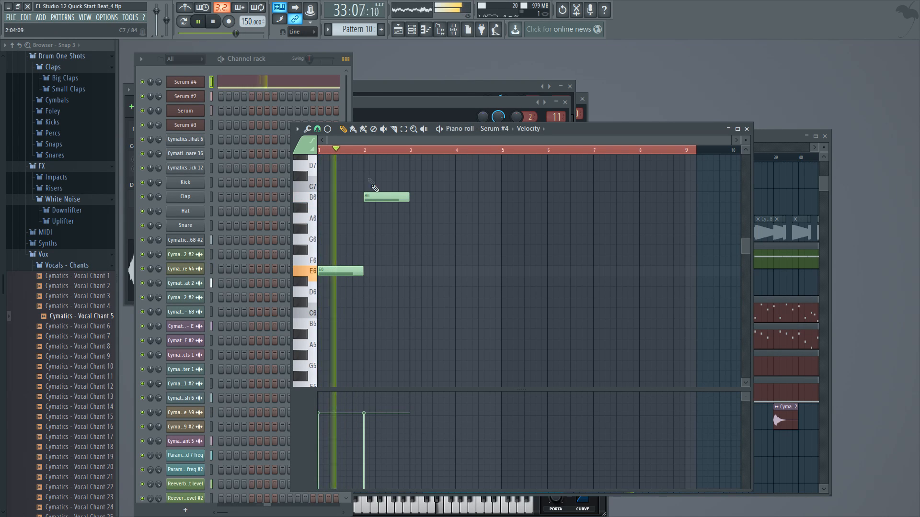
pyautogui.click(416, 228)
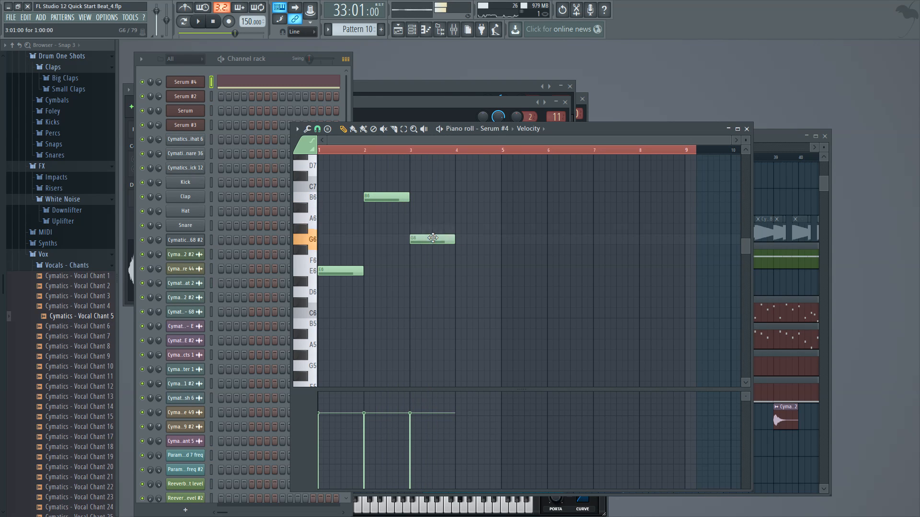
pyautogui.press('space')
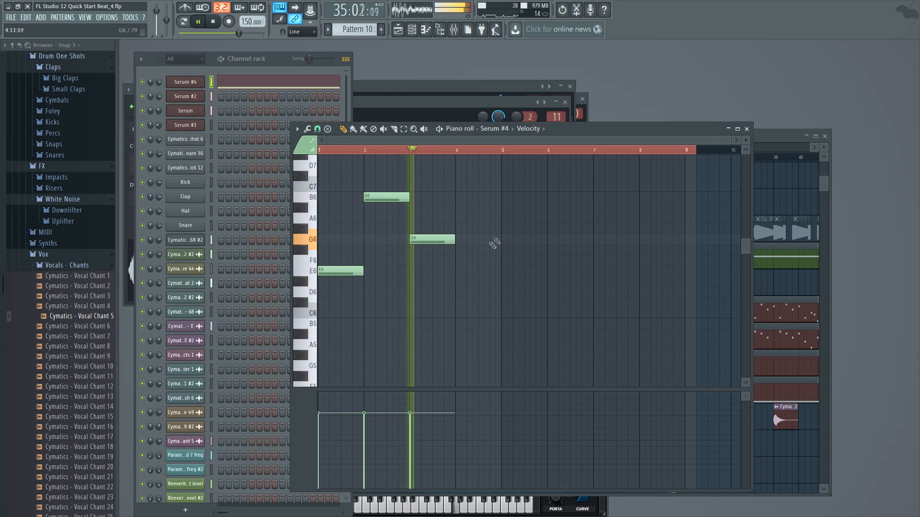
pyautogui.click(459, 252)
pyautogui.press('space')
pyautogui.moveTo(500, 251); pyautogui.dragTo(499, 250)
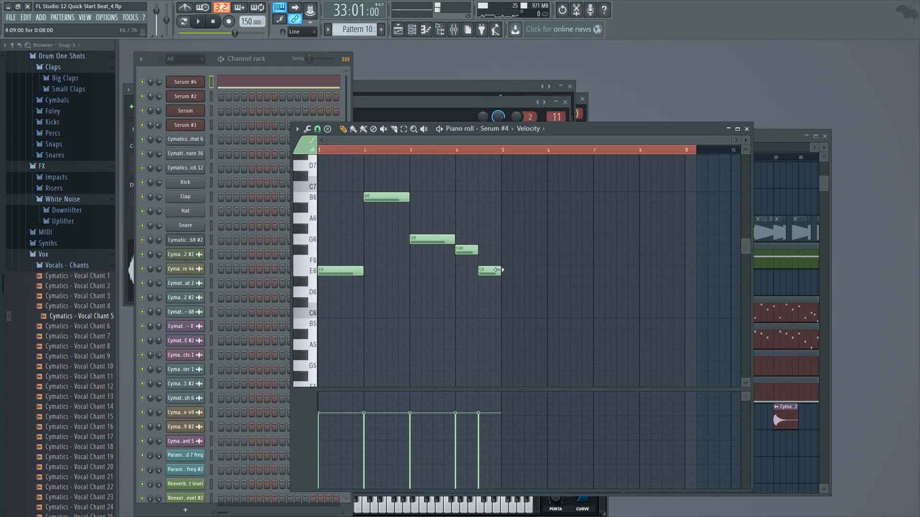
# Step: End bar 4 with quarter-bar E6 and D6 notes and duplicate the four-bar melody to start at bar 5
pyautogui.hotkey('ctrl', 'a')
pyautogui.hotkey('ctrl', 'c')
pyautogui.hotkey('ctrl', 'v')
pyautogui.hotkey('shift', 'Right')
pyautogui.moveTo(729, 140); pyautogui.dragTo(548, 141)
pyautogui.press('space')
pyautogui.moveTo(358, 270); pyautogui.dragTo(699, 271)
pyautogui.moveTo(481, 141)
pyautogui.mouseDown()
pyautogui.moveTo(429, 141)
pyautogui.moveTo(471, 141)
pyautogui.mouseUp()
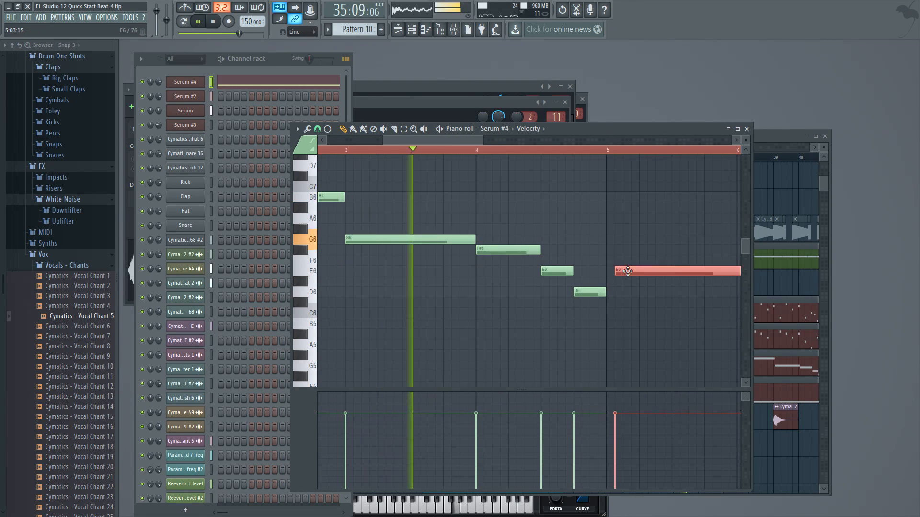
pyautogui.moveTo(628, 271); pyautogui.dragTo(619, 272)
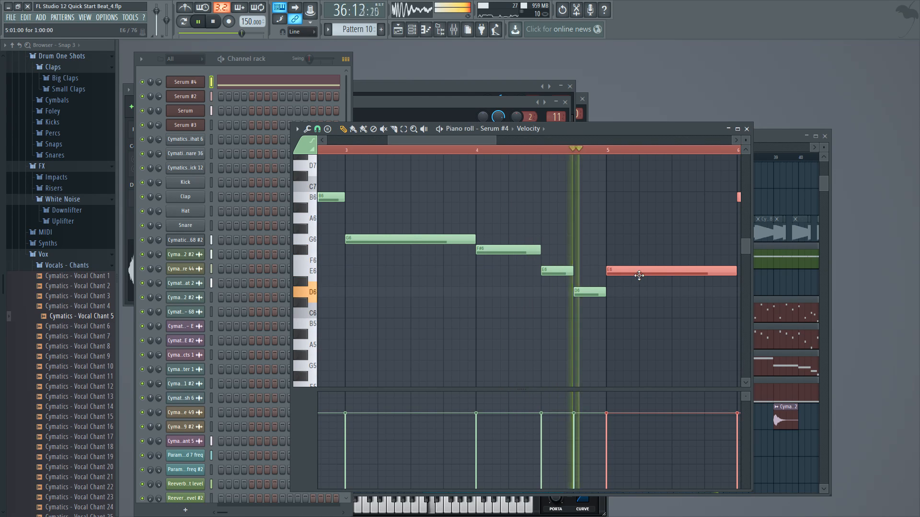
# Step: Change the last two notes of bar 8 to G6 and A6 for a rising ending
pyautogui.moveTo(496, 140); pyautogui.dragTo(705, 160)
pyautogui.keyDown('ctrl'); pyautogui.click(645, 214); pyautogui.keyUp('ctrl')
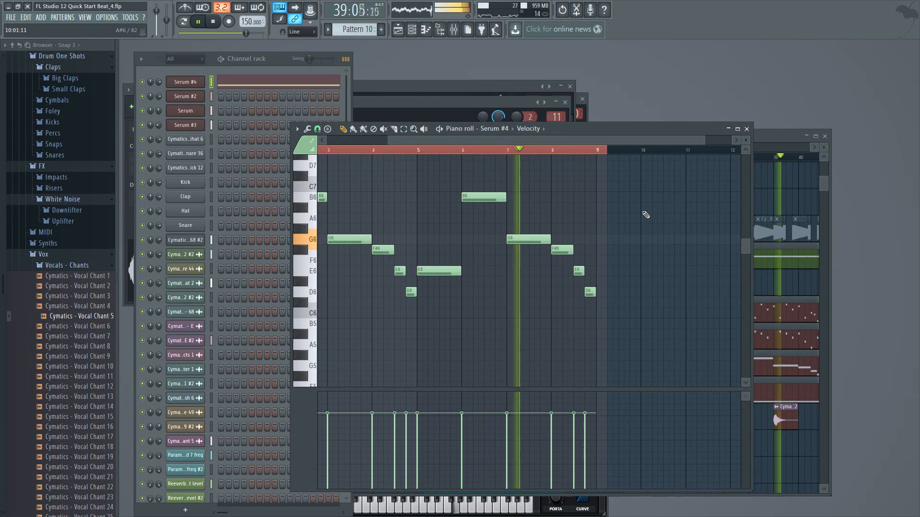
pyautogui.press('space')
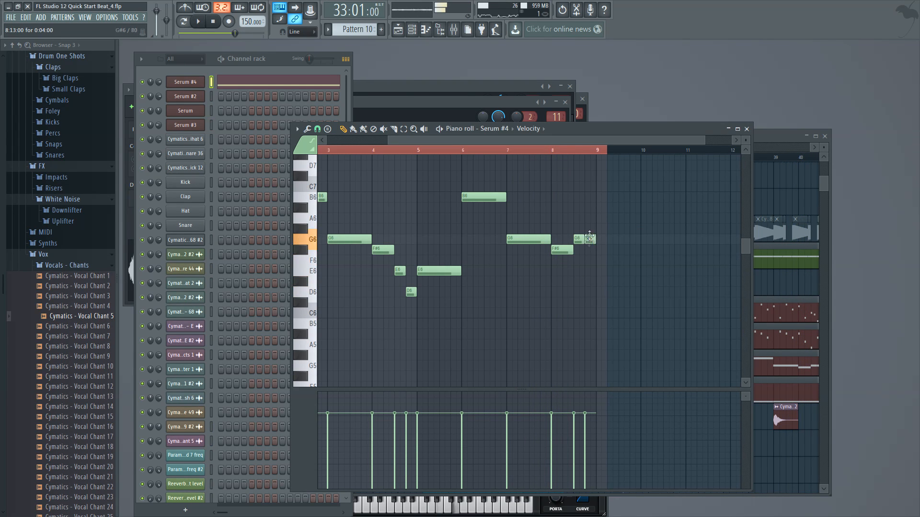
pyautogui.moveTo(596, 142); pyautogui.dragTo(534, 143)
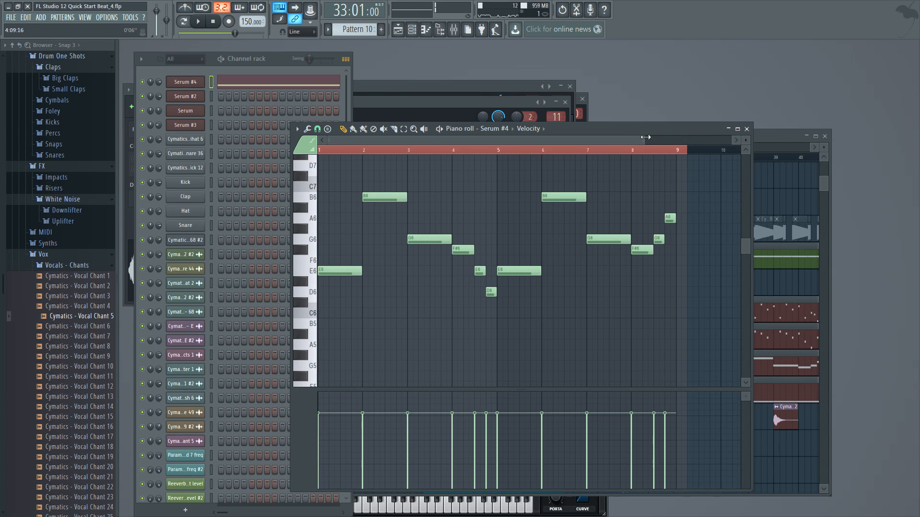
pyautogui.moveTo(643, 141); pyautogui.dragTo(728, 148)
# Step: Copy Pattern 10 to bar 41 on the Sine Lead track, play from bar 33 and save the project
pyautogui.click(781, 133)
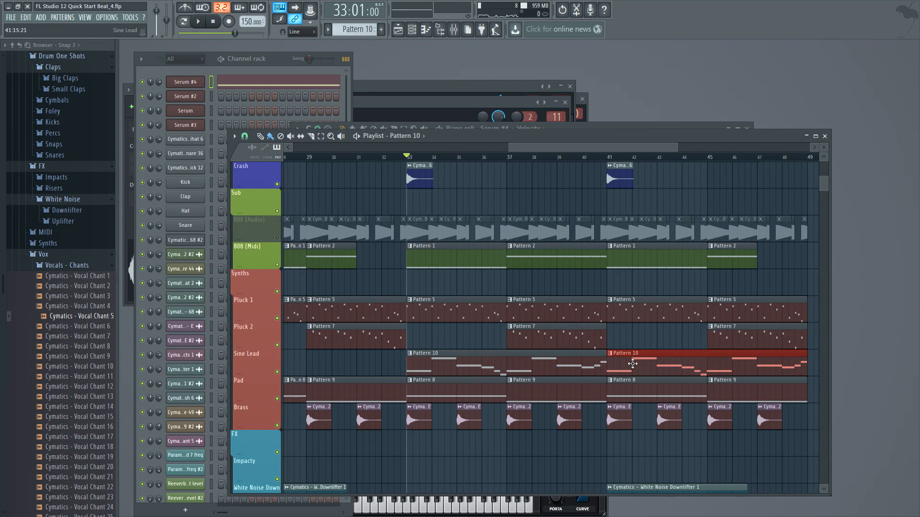
pyautogui.press('space')
pyautogui.hotkey('ctrl', 's')
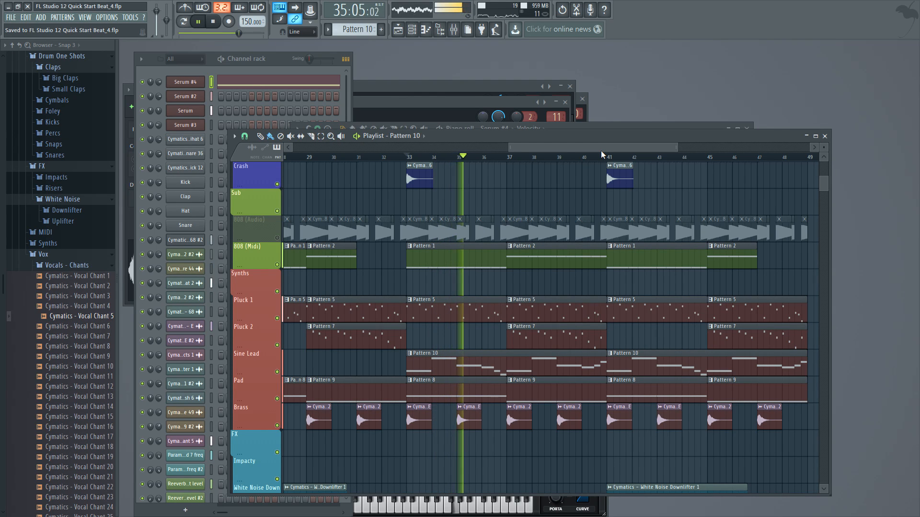
# Step: Set the Serum #4 channel's volume to 89% and stop playback
pyautogui.moveTo(159, 82); pyautogui.dragTo(159, 74)
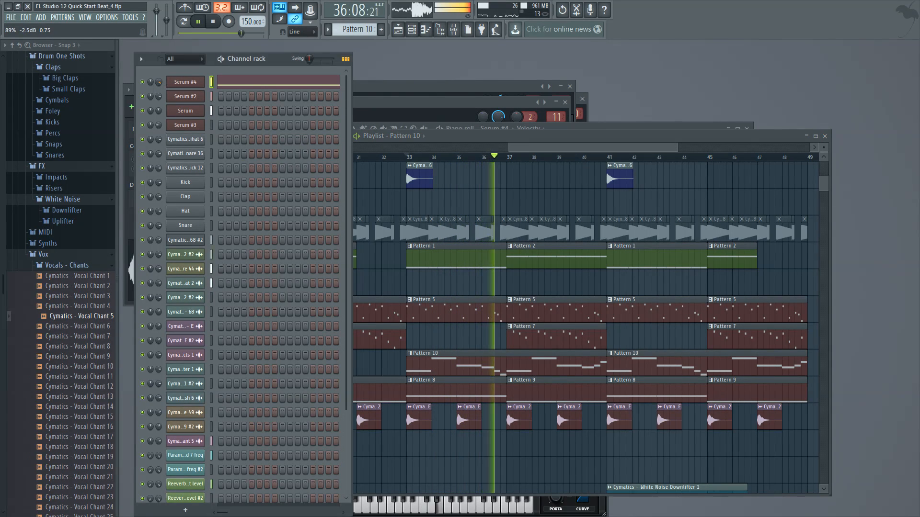
pyautogui.press('space')
pyautogui.click(265, 81)
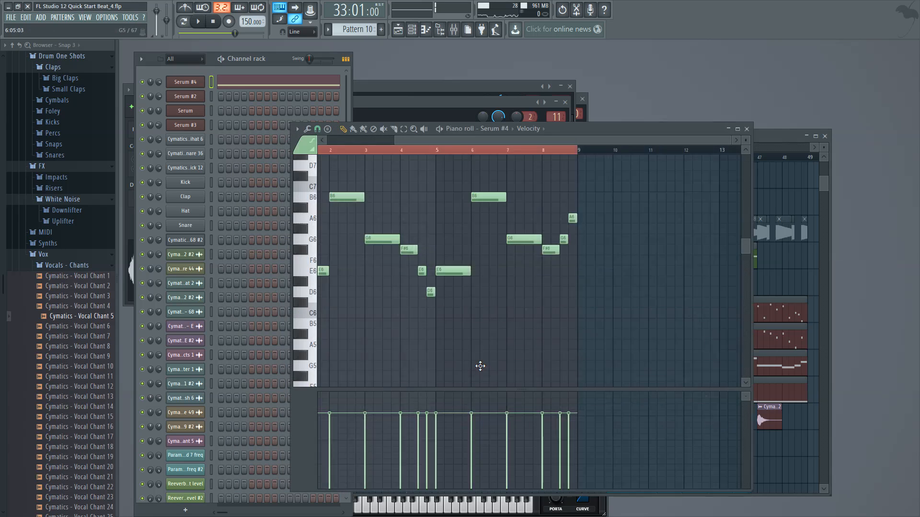
# Step: Route the Serum #4 channel to mixer track Insert 20
pyautogui.click(196, 83)
pyautogui.click(454, 29)
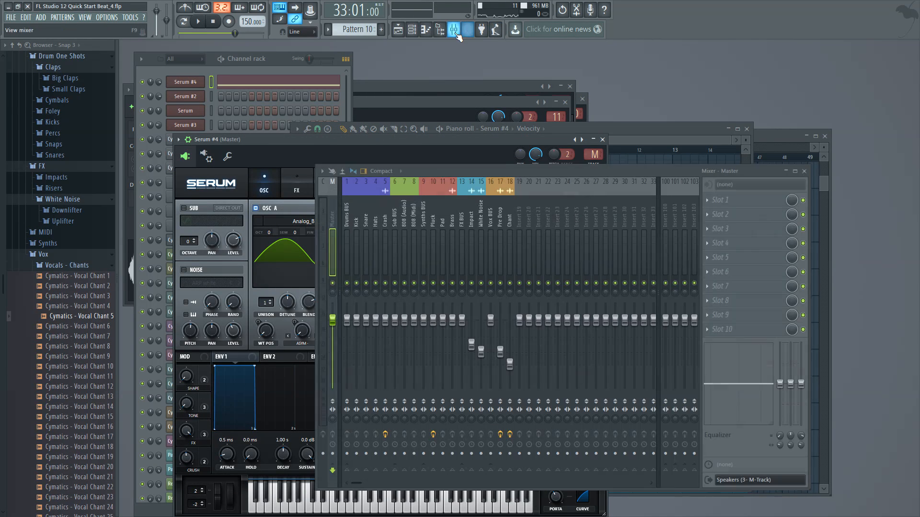
pyautogui.rightClick(525, 212)
pyautogui.moveTo(599, 235)
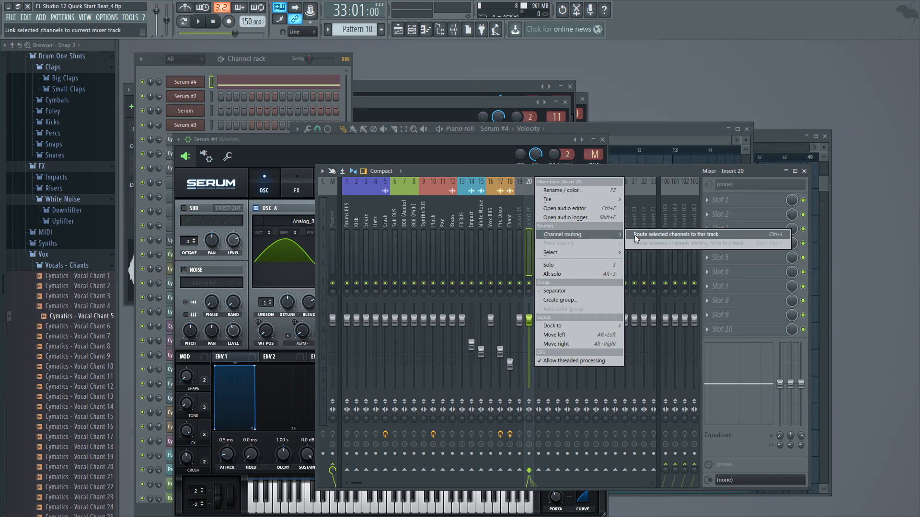
pyautogui.click(634, 235)
# Step: Rename the Serum #4 mixer track as Sine Lead and colour it red like the synth tracks
pyautogui.rightClick(529, 226)
pyautogui.click(571, 199)
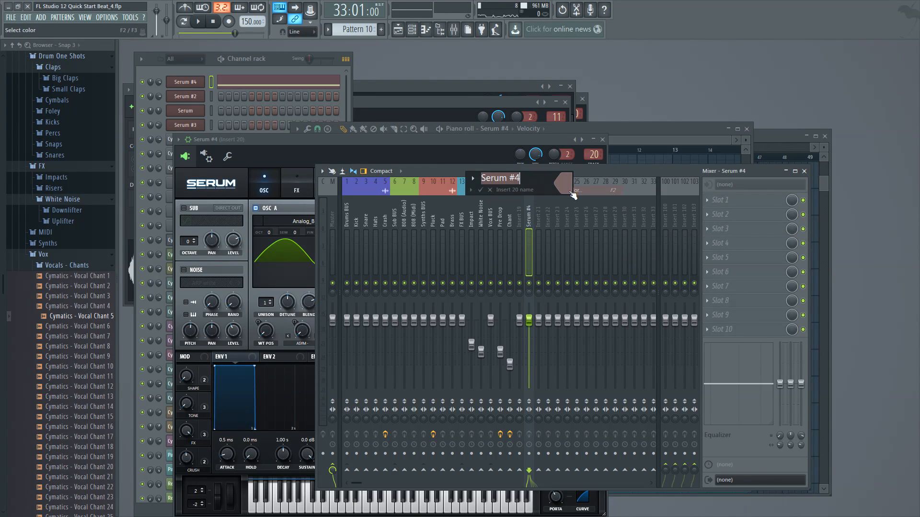
pyautogui.click(570, 192)
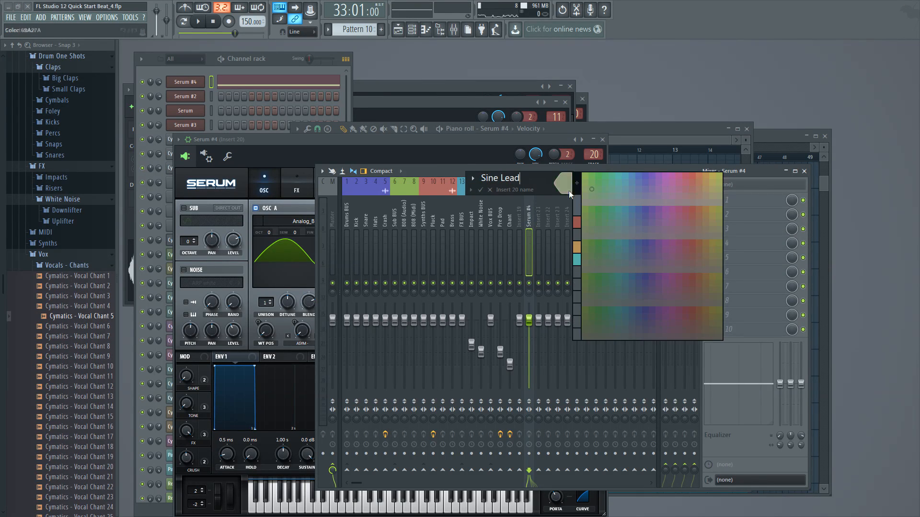
pyautogui.click(687, 177)
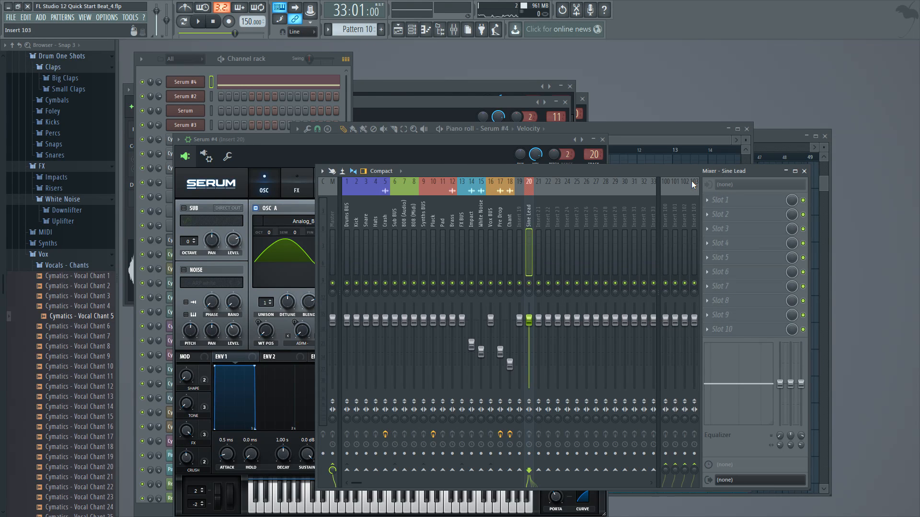
# Step: Move the Sine Lead mixer track between Pluck and Pad and route it only to Synths BUS
pyautogui.hotkey('alt', 'Left')
pyautogui.hotkey('alt', 'Left')
pyautogui.hotkey('alt', 'Left')
pyautogui.hotkey('alt', 'Left')
pyautogui.hotkey('alt', 'Left')
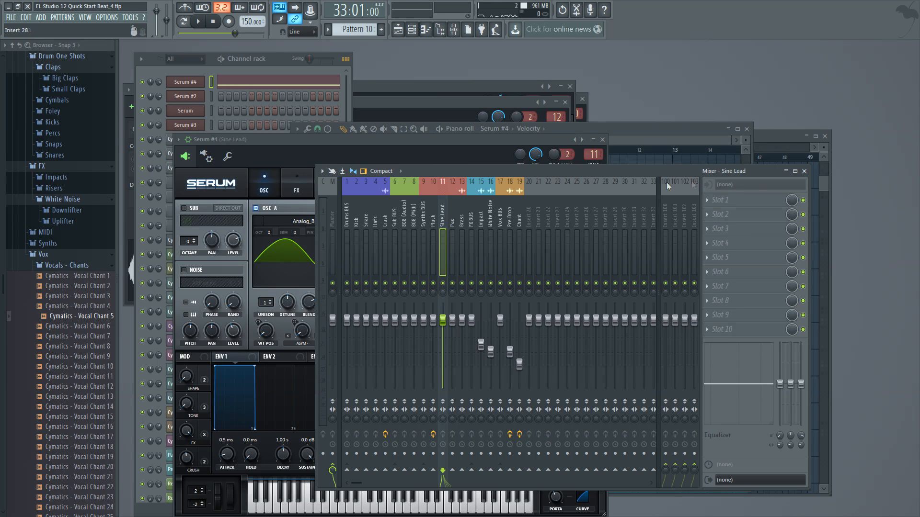
pyautogui.rightClick(424, 470)
pyautogui.click(447, 481)
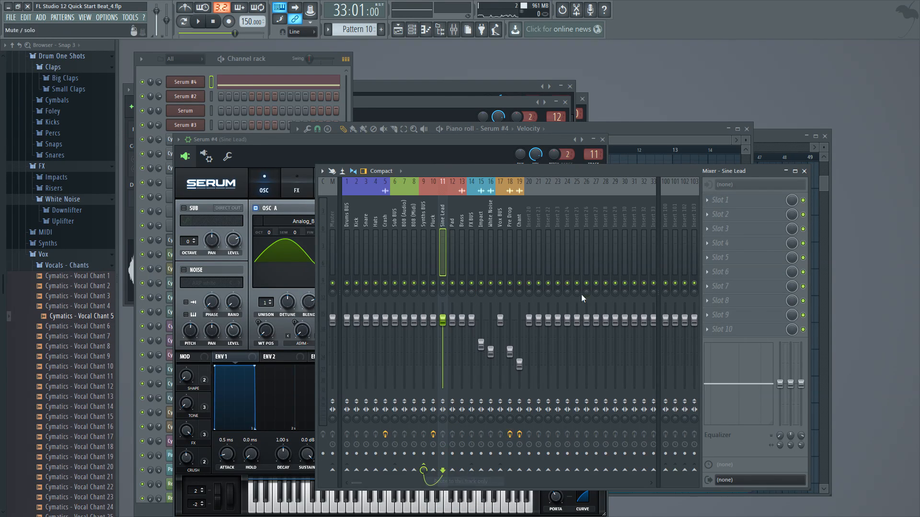
# Step: Play the second drop from bar 33 and review the arrangement across the playlist tracks
pyautogui.click(778, 134)
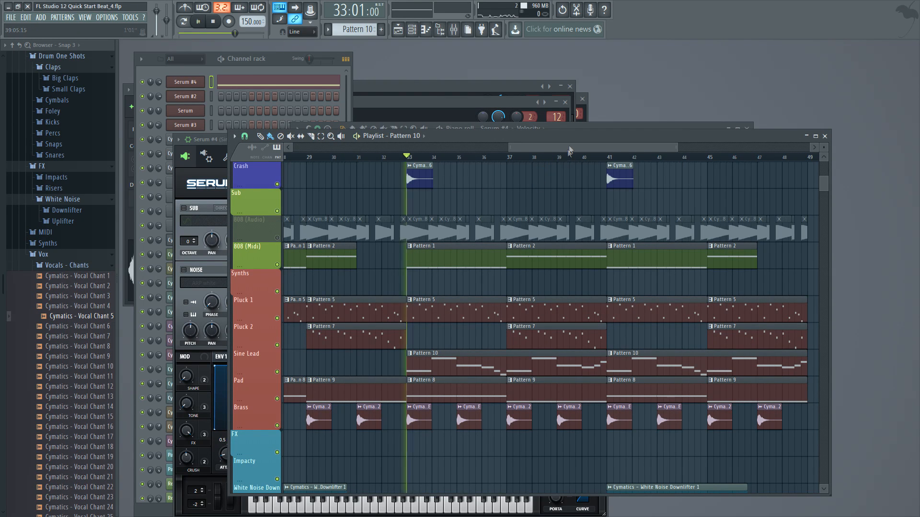
pyautogui.press('space')
pyautogui.moveTo(569, 154); pyautogui.dragTo(522, 179)
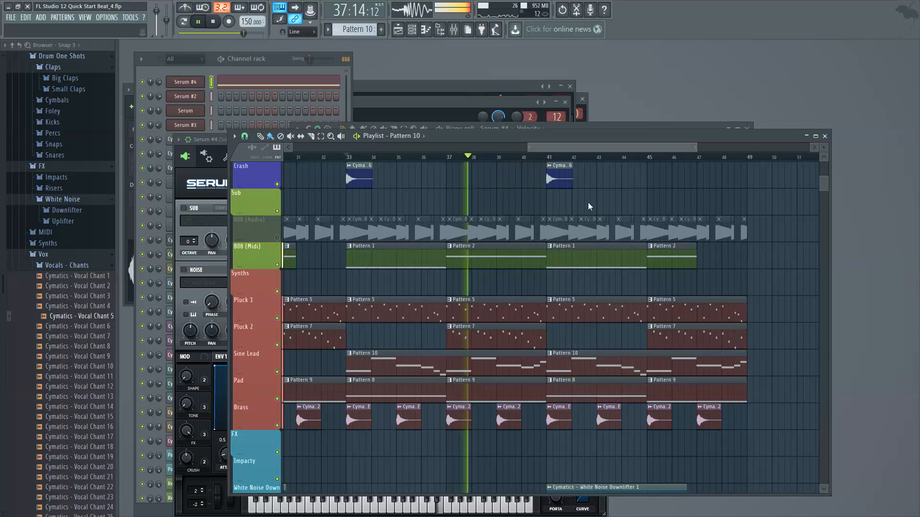
pyautogui.moveTo(598, 147); pyautogui.dragTo(435, 224)
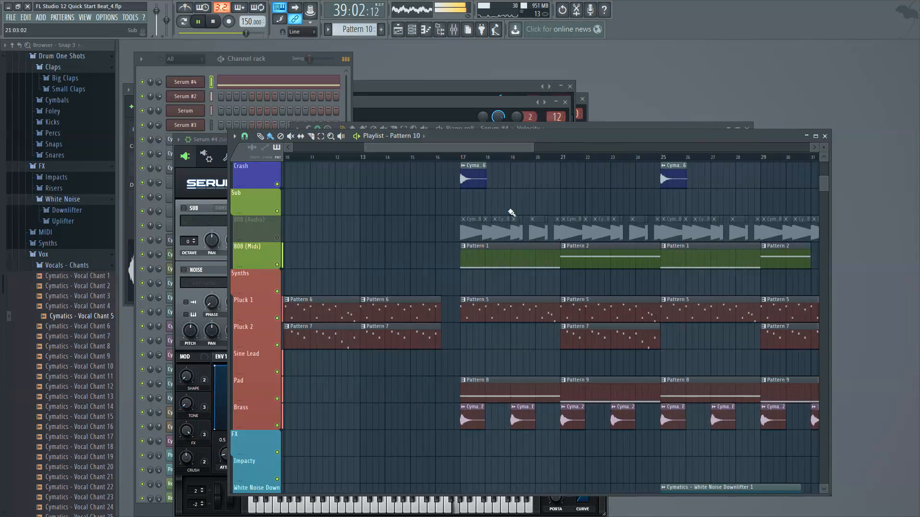
pyautogui.moveTo(533, 148); pyautogui.dragTo(794, 147)
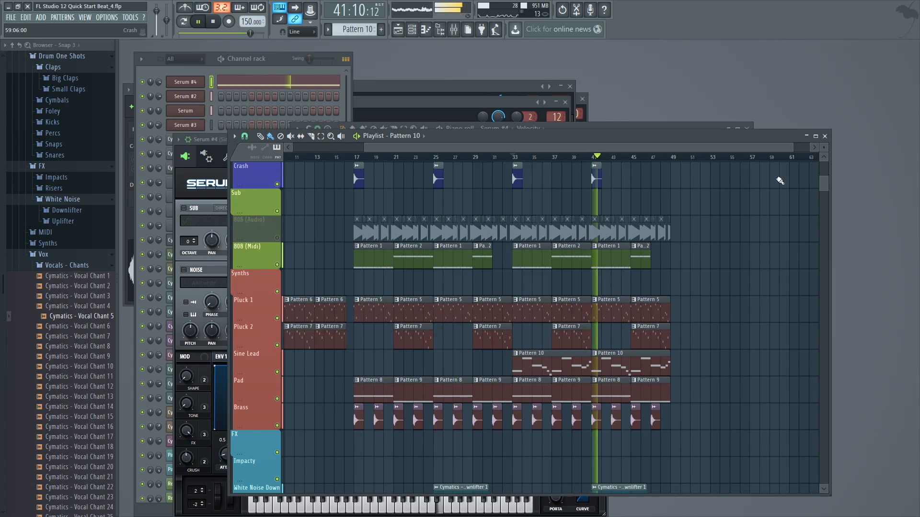
pyautogui.moveTo(825, 188); pyautogui.dragTo(823, 209)
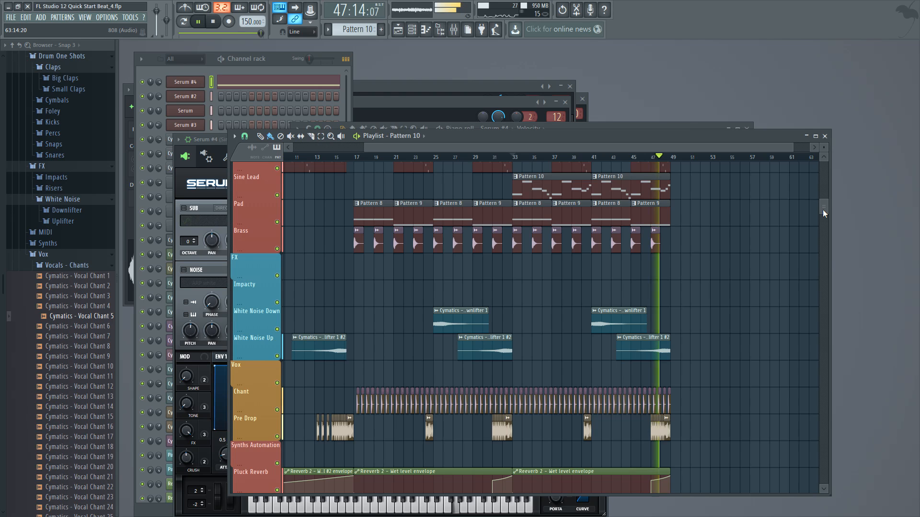
pyautogui.press('space')
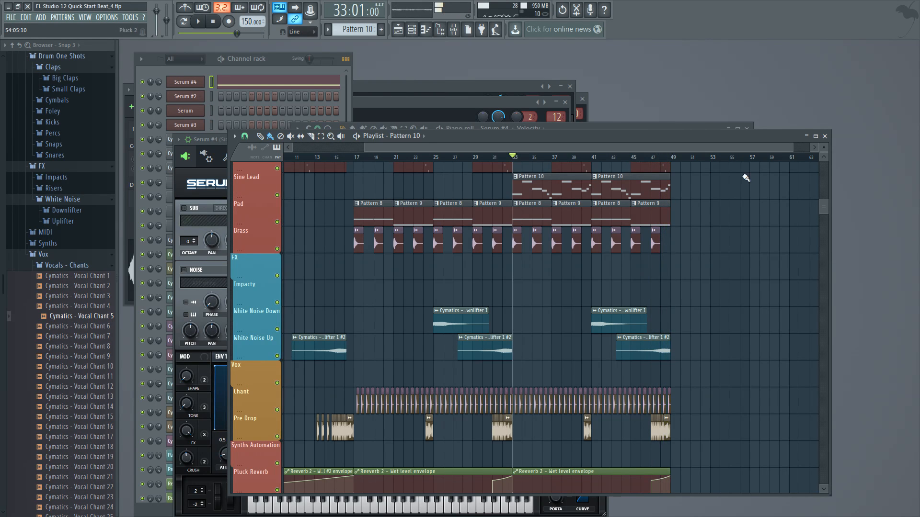
# Step: Select all playlist clips, duplicate the whole arrangement to start at bar 49, and clear the selection
pyautogui.hscroll(-3, 444, 185)
pyautogui.scroll(-3, 710, 265)
pyautogui.scroll(-2, 710, 265)
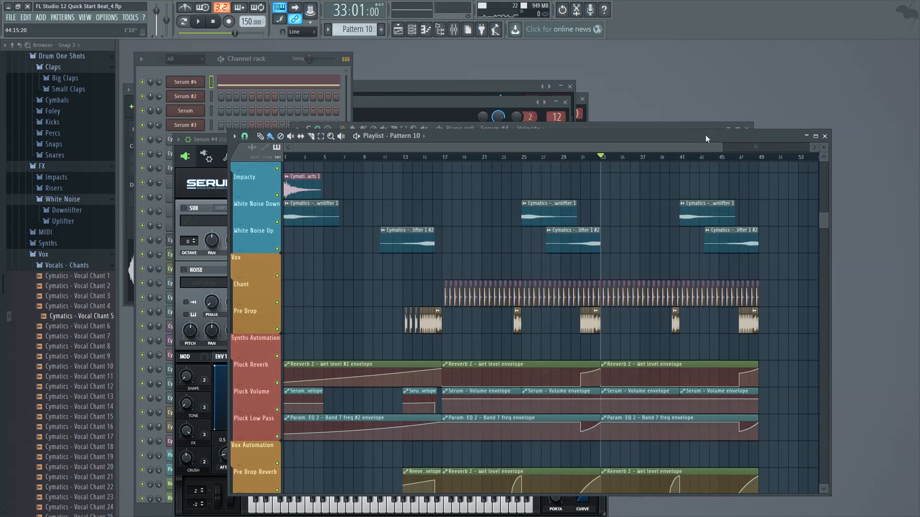
pyautogui.moveTo(722, 151); pyautogui.dragTo(814, 151)
pyautogui.scroll(-8, 718, 354)
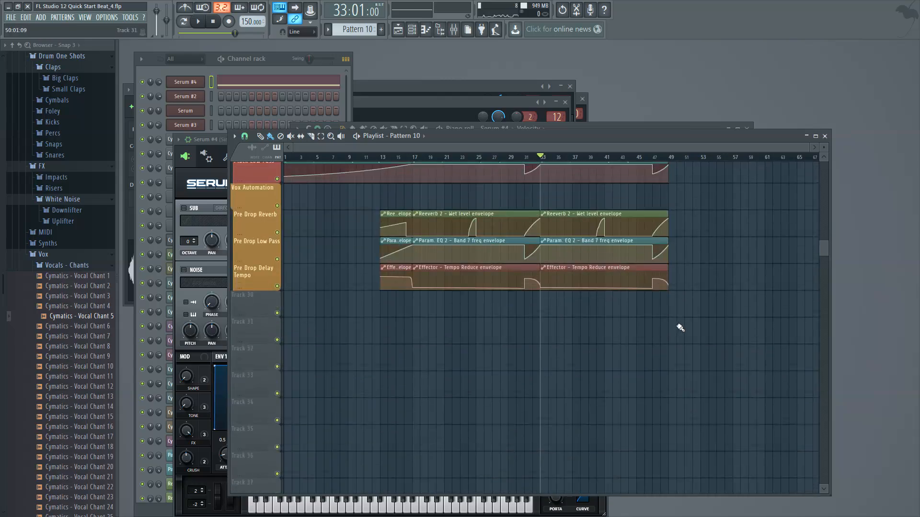
pyautogui.moveTo(725, 355); pyautogui.dragTo(129, 36)
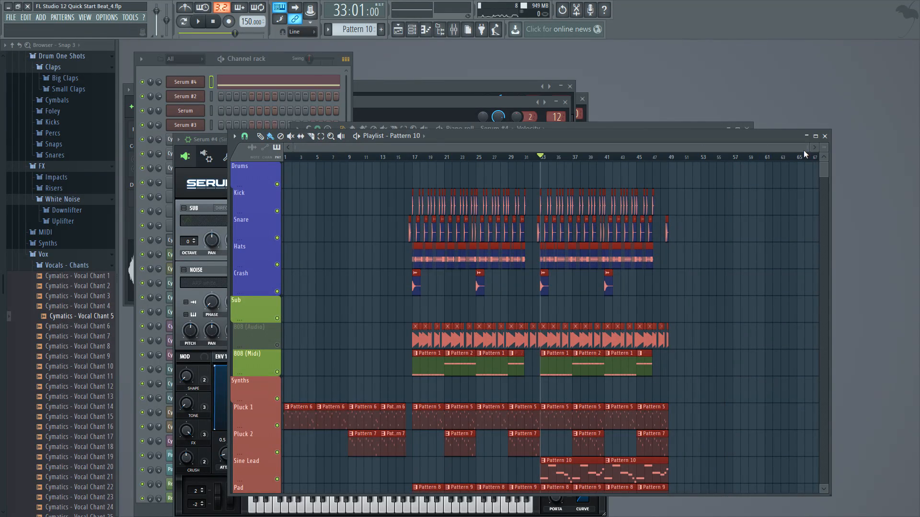
pyautogui.moveTo(807, 149); pyautogui.dragTo(761, 159)
pyautogui.hotkey('ctrl', 'b')
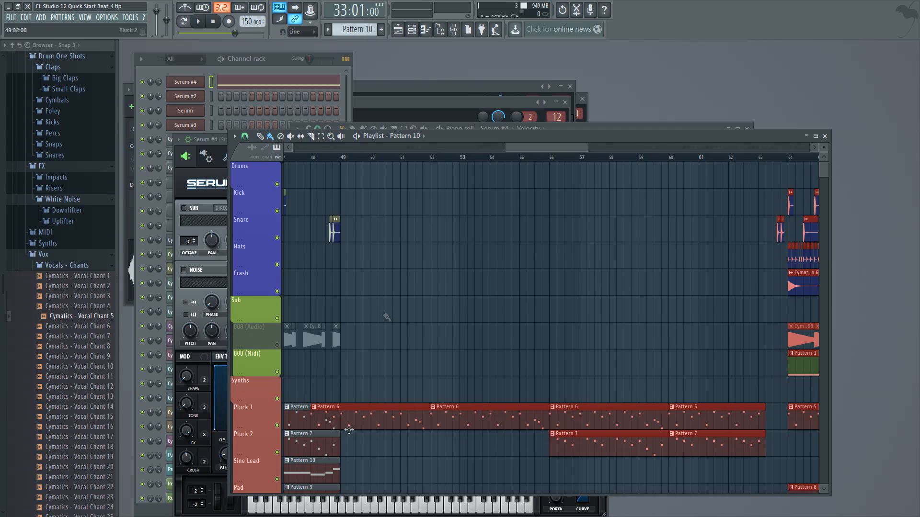
pyautogui.moveTo(585, 148); pyautogui.dragTo(790, 150)
pyautogui.moveTo(716, 147); pyautogui.dragTo(581, 159)
pyautogui.rightClick(616, 332)
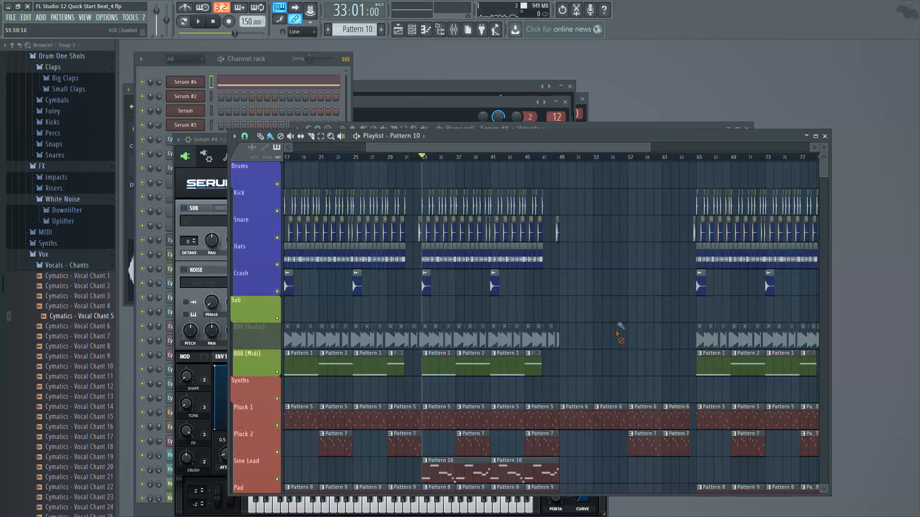
# Step: Play the end of the second drop leading into the duplicated section at bar 49
pyautogui.moveTo(546, 145); pyautogui.dragTo(590, 150)
pyautogui.press('space')
pyautogui.moveTo(691, 148); pyautogui.dragTo(552, 156)
pyautogui.scroll(-2, 516, 319)
pyautogui.scroll(-8, 508, 314)
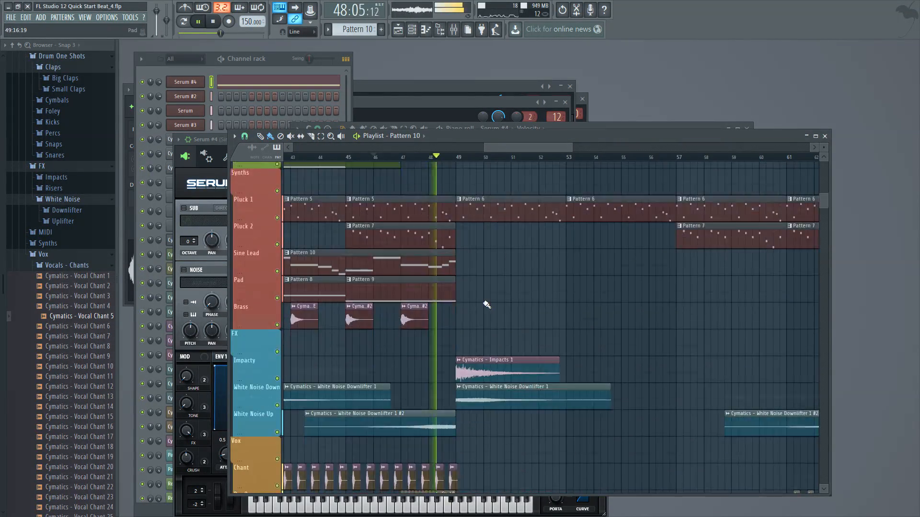
pyautogui.press('space')
# Step: Examine the effect clips and the pluck and pre-drop automation around bar 49
pyautogui.scroll(-3, 486, 302)
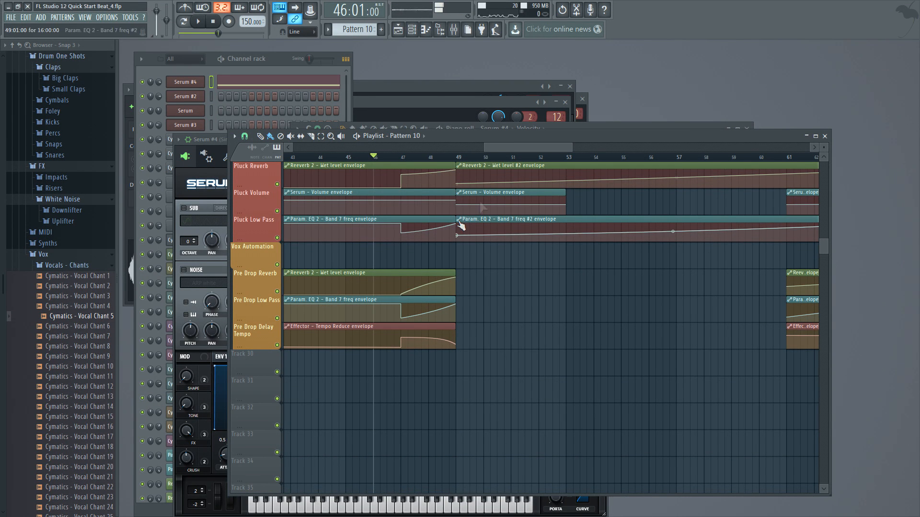
pyautogui.moveTo(517, 151); pyautogui.dragTo(507, 155)
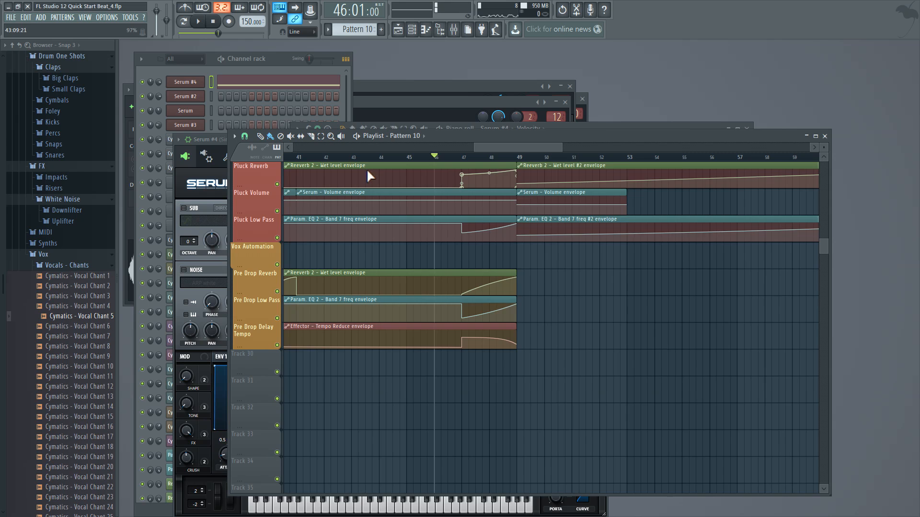
pyautogui.scroll(1, 480, 212)
pyautogui.scroll(1, 482, 217)
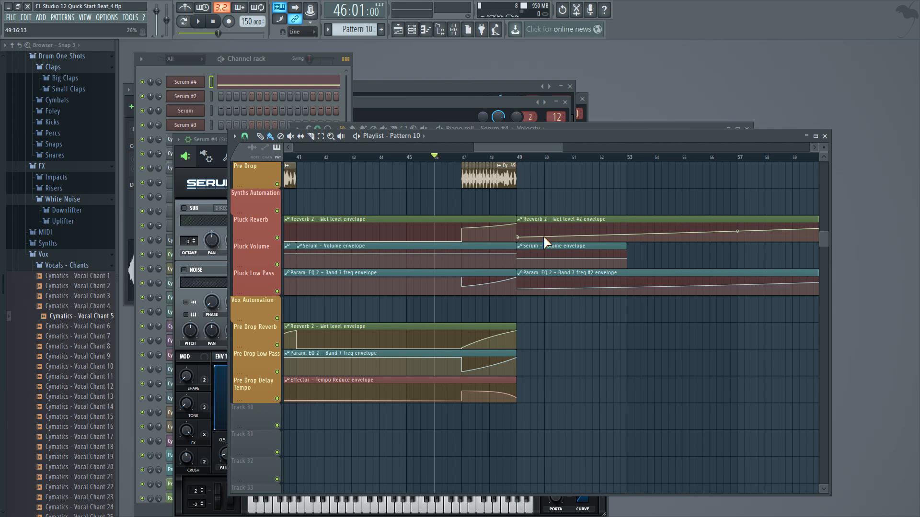
pyautogui.scroll(7, 556, 192)
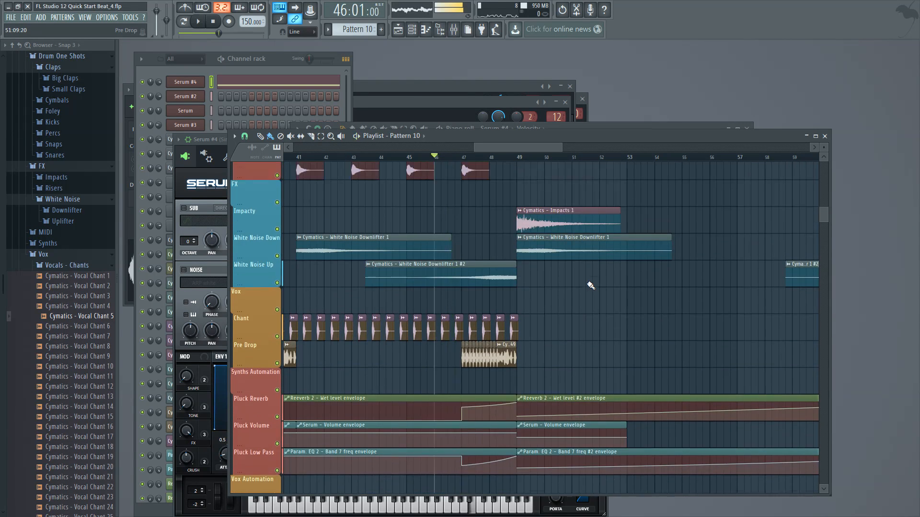
pyautogui.press('space')
pyautogui.hscroll(5, 563, 169)
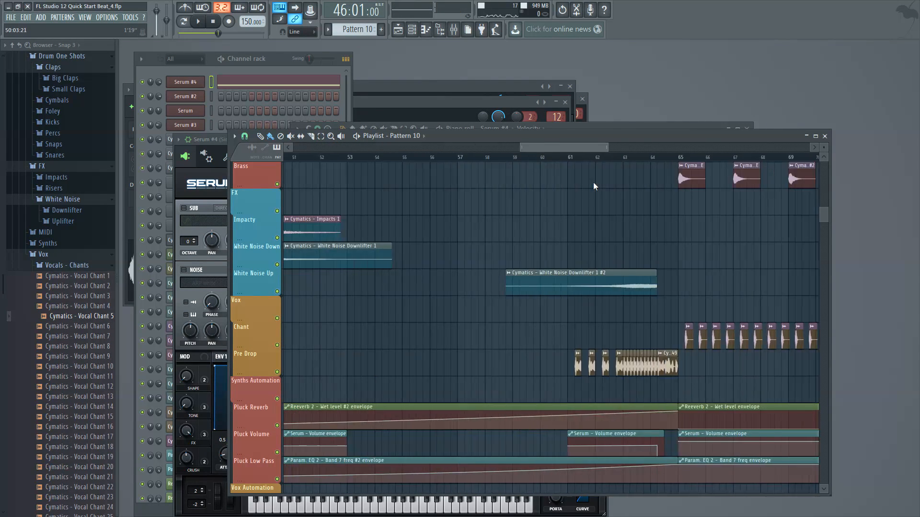
pyautogui.hscroll(-1, 562, 193)
pyautogui.scroll(-6, 499, 269)
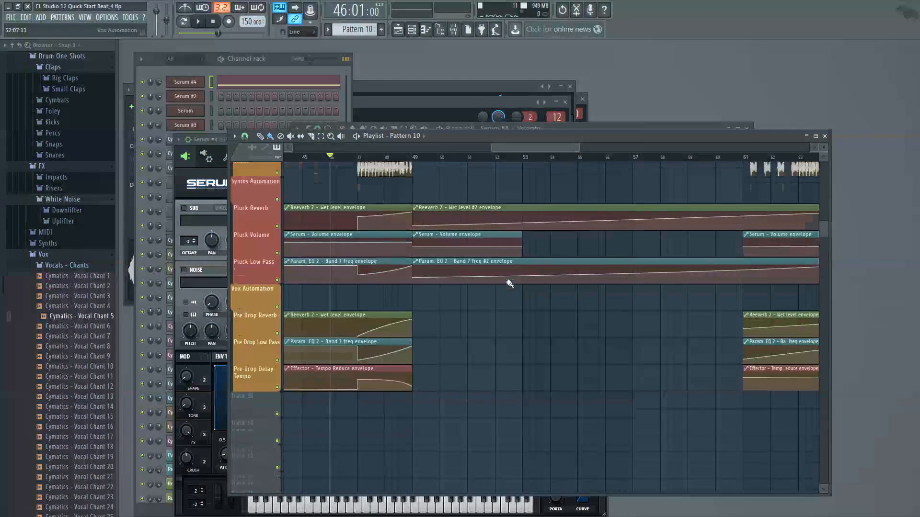
pyautogui.scroll(5, 508, 282)
pyautogui.scroll(1, 510, 283)
# Step: Replay the transition from bar 46 and delete the Reeverb 2 wet level #2 clip at bar 49 on Pluck Reverb
pyautogui.press('space')
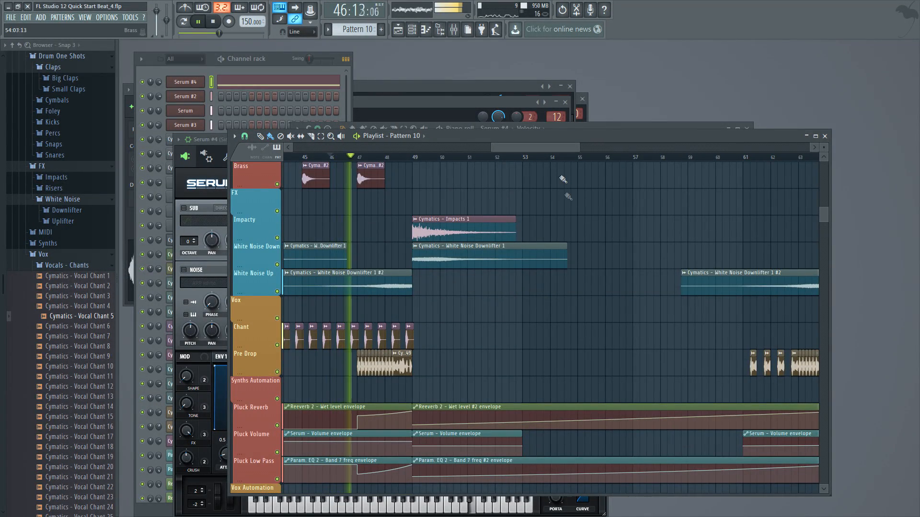
pyautogui.moveTo(579, 148); pyautogui.dragTo(613, 150)
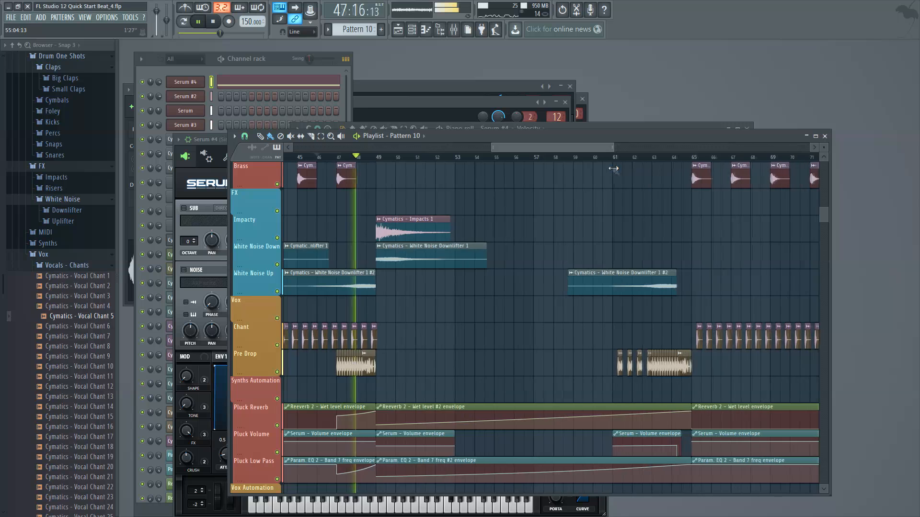
pyautogui.press('space')
pyautogui.rightClick(405, 407)
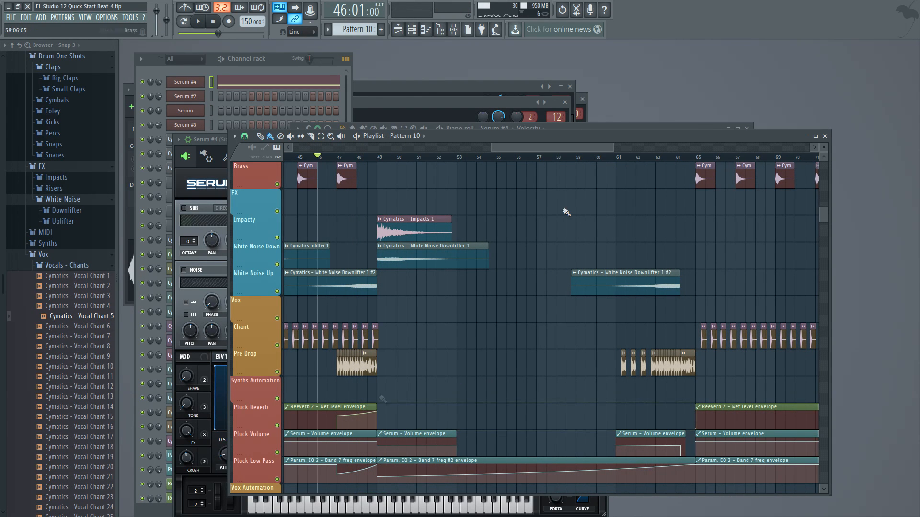
pyautogui.moveTo(531, 150); pyautogui.dragTo(483, 160)
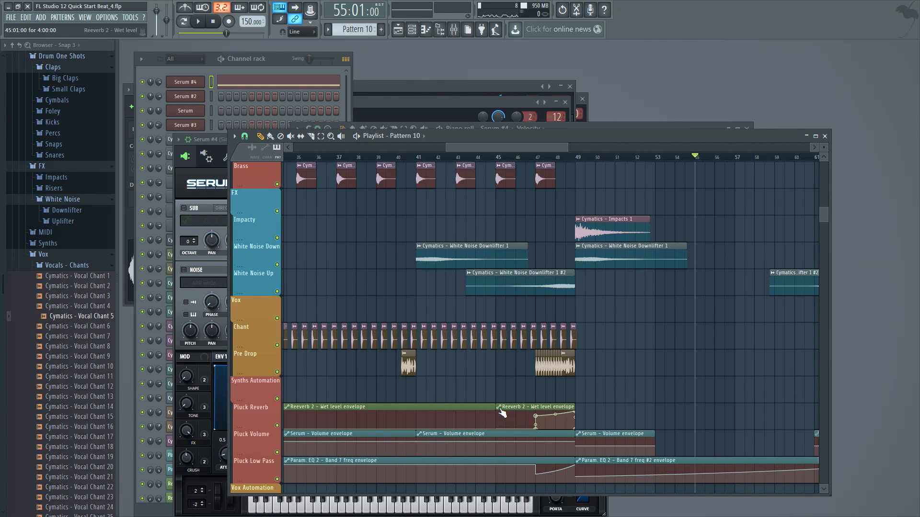
# Step: Make the Pluck Reverb wet level clip at bar 45 unique and extend it to bar 65
pyautogui.click(501, 409)
pyautogui.click(533, 461)
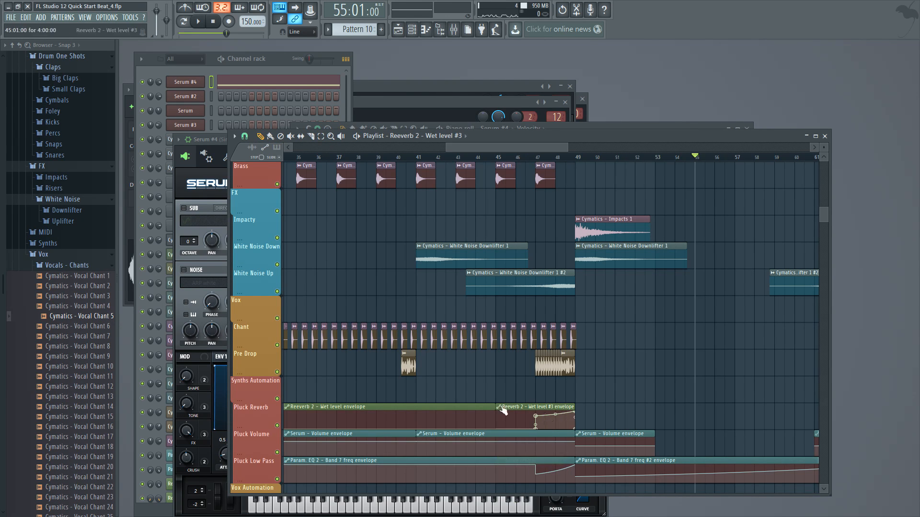
pyautogui.moveTo(573, 407); pyautogui.dragTo(788, 424)
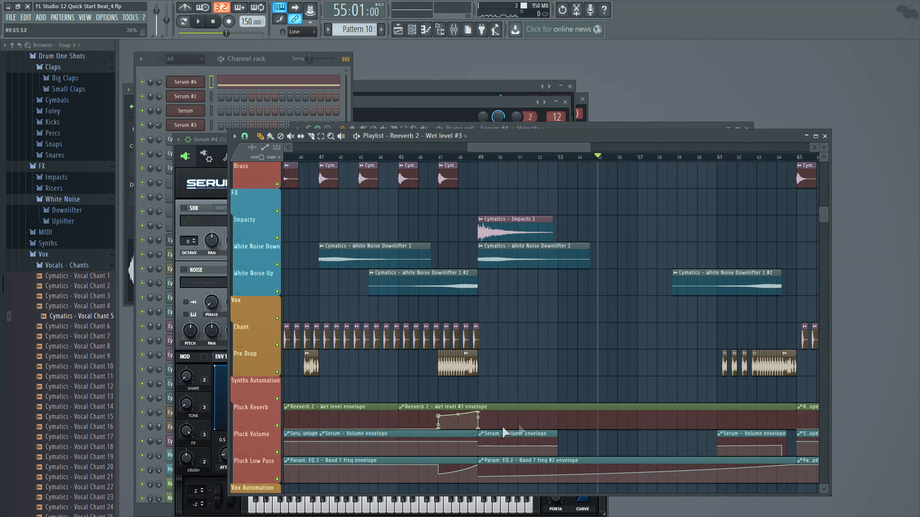
# Step: Delete the last point of the extended Pluck Reverb envelope at bar 49
pyautogui.rightClick(479, 415)
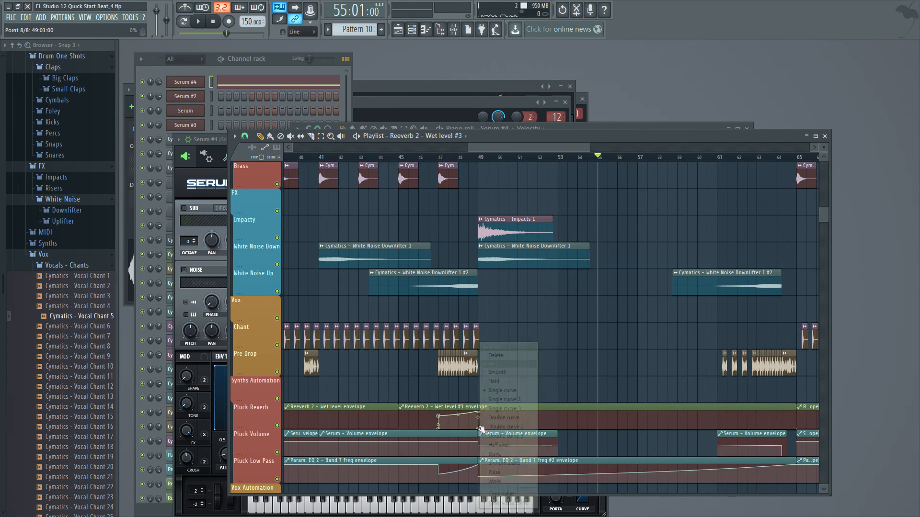
pyautogui.click(499, 356)
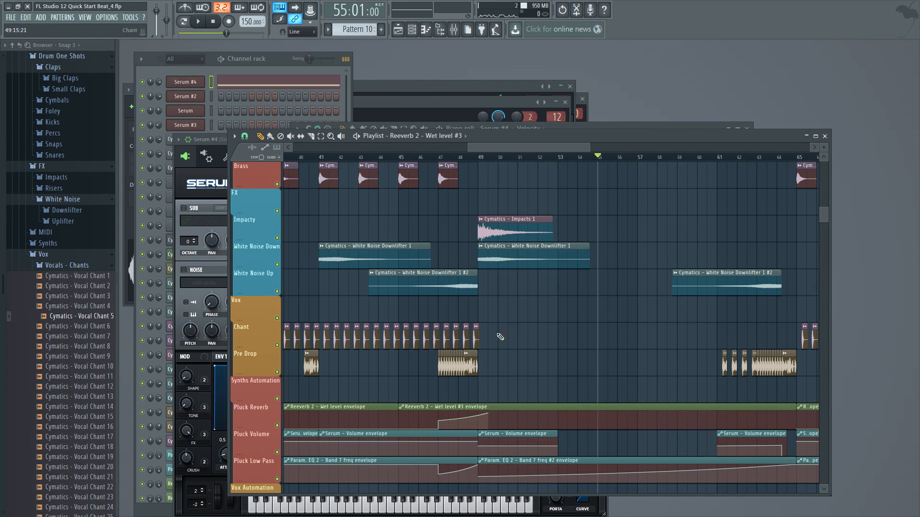
# Step: Replay from bar 47 and extend the Pluck Reverb wet level envelope with a point at bar 61 set to 89%
pyautogui.click(445, 154)
pyautogui.press('space')
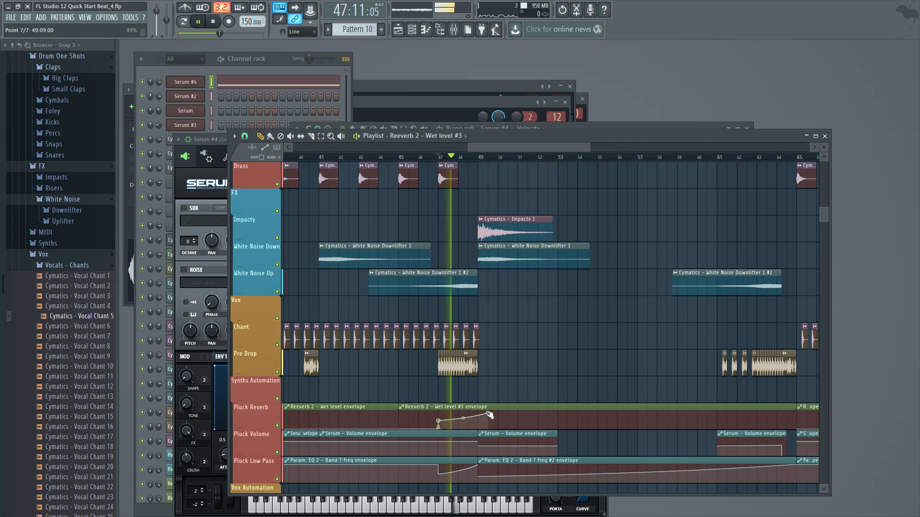
pyautogui.click(677, 419)
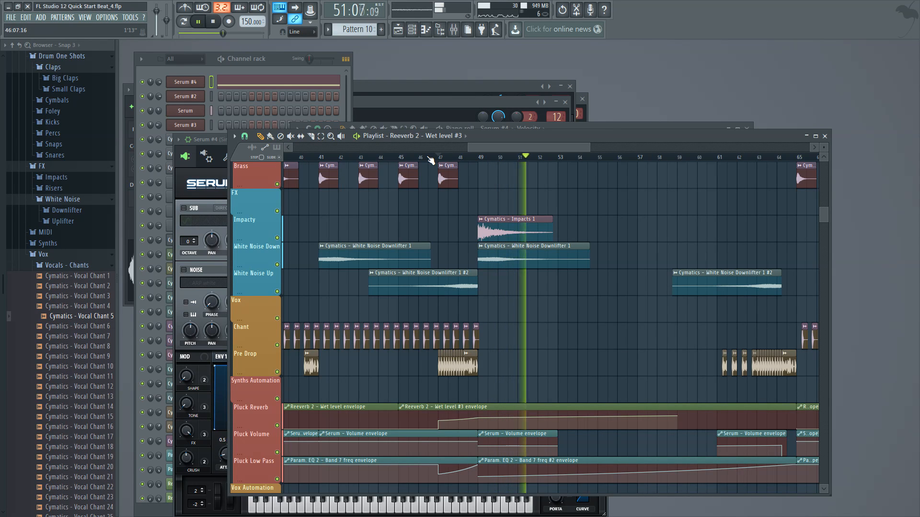
pyautogui.moveTo(676, 417); pyautogui.dragTo(717, 412)
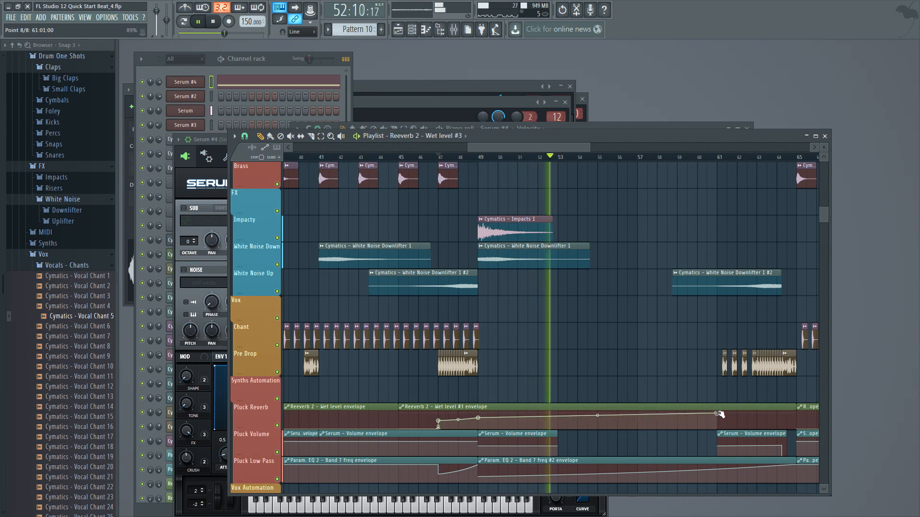
# Step: Listen to the break up to bar 65 while reviewing its synth, effect and automation tracks
pyautogui.scroll(-6, 596, 366)
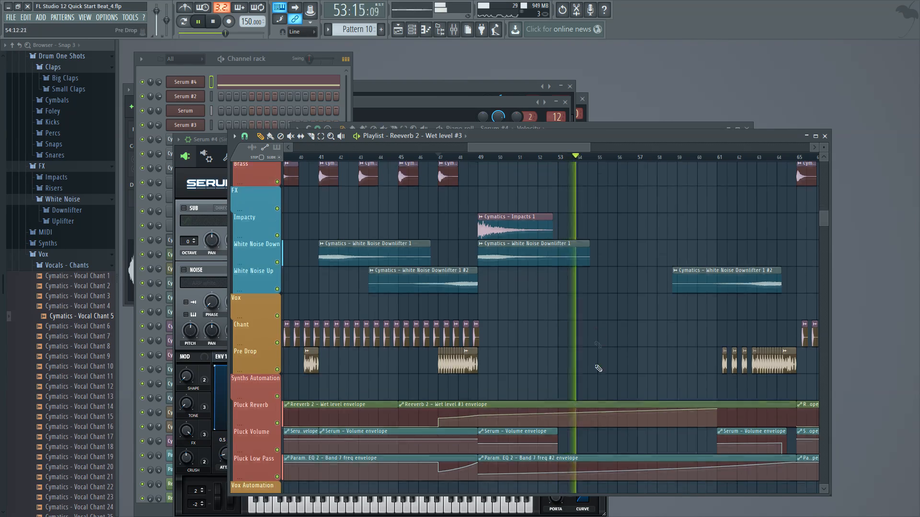
pyautogui.scroll(11, 623, 322)
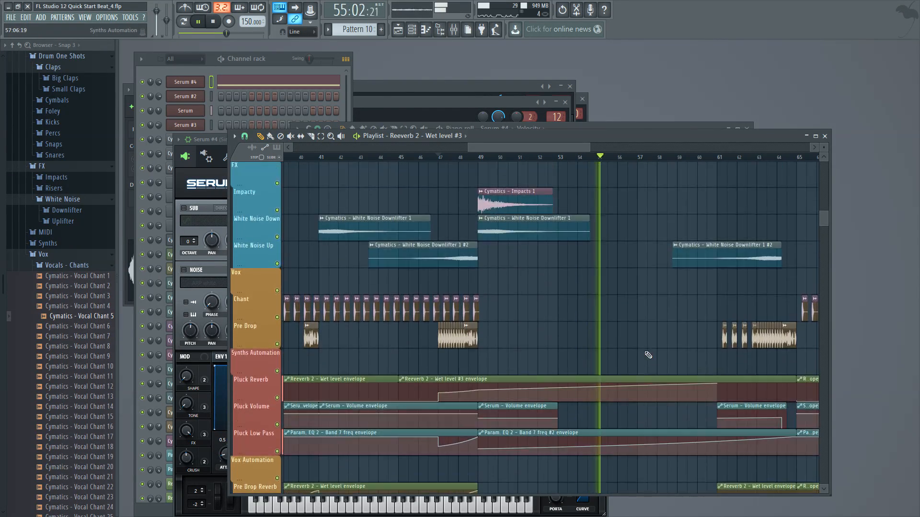
pyautogui.scroll(3, 656, 370)
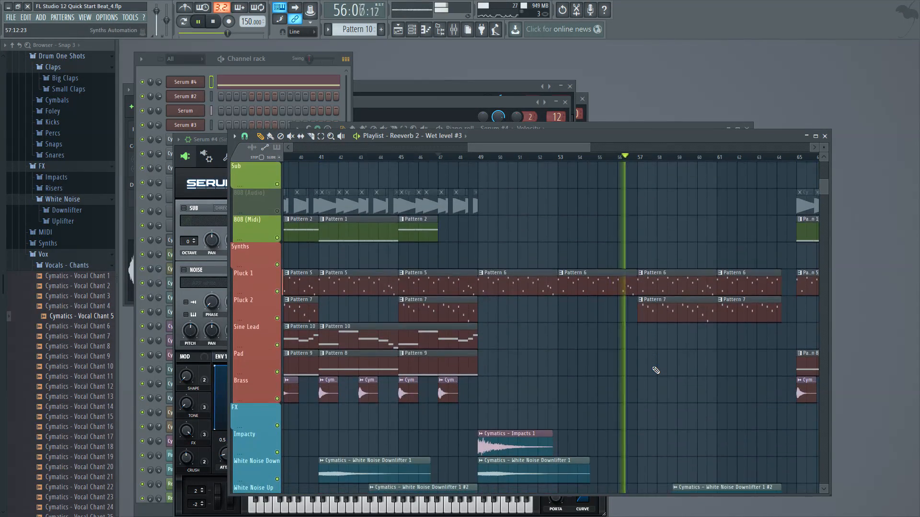
pyautogui.scroll(-9, 656, 371)
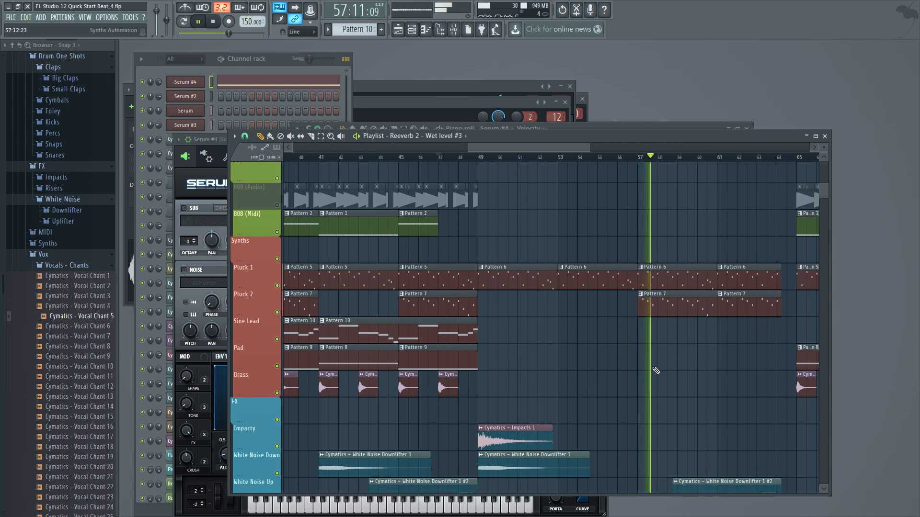
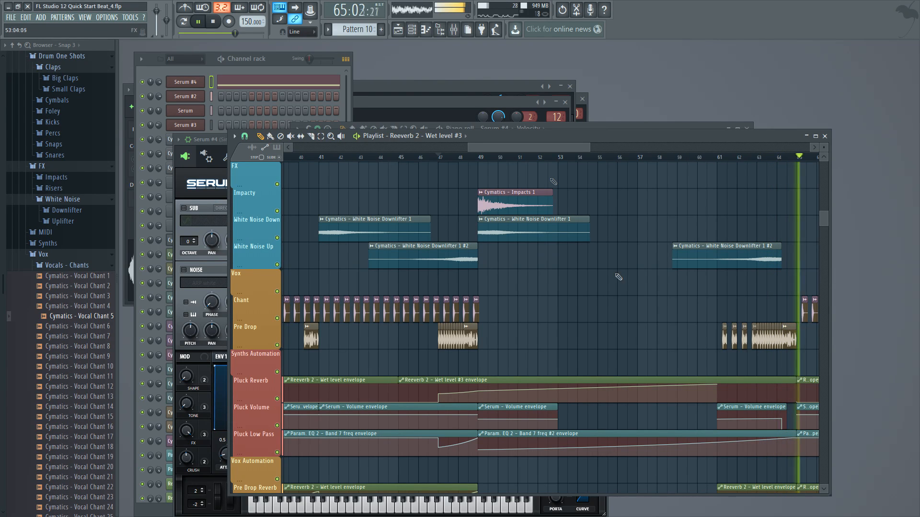
pyautogui.press('space')
# Step: Replay the transition from bar 47 and make the Pluck Low Pass automation clip at bar 49 unique
pyautogui.click(438, 157)
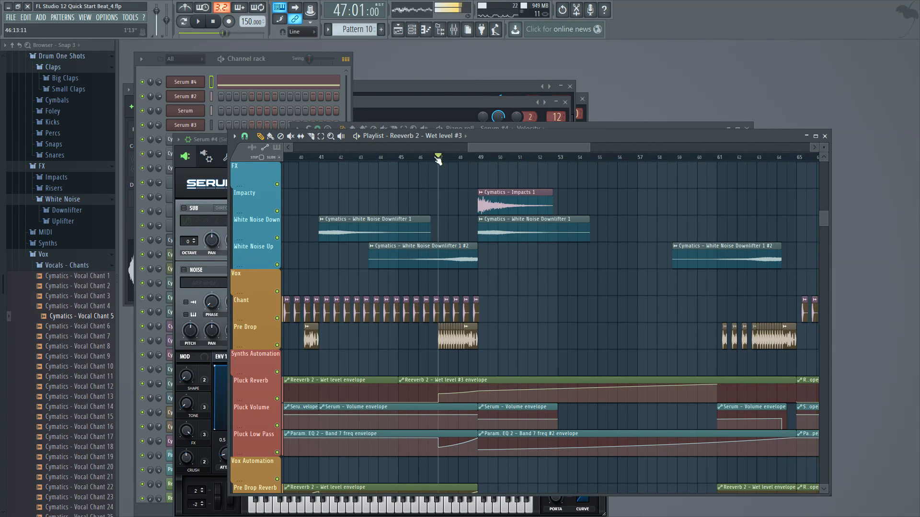
pyautogui.scroll(-5, 563, 352)
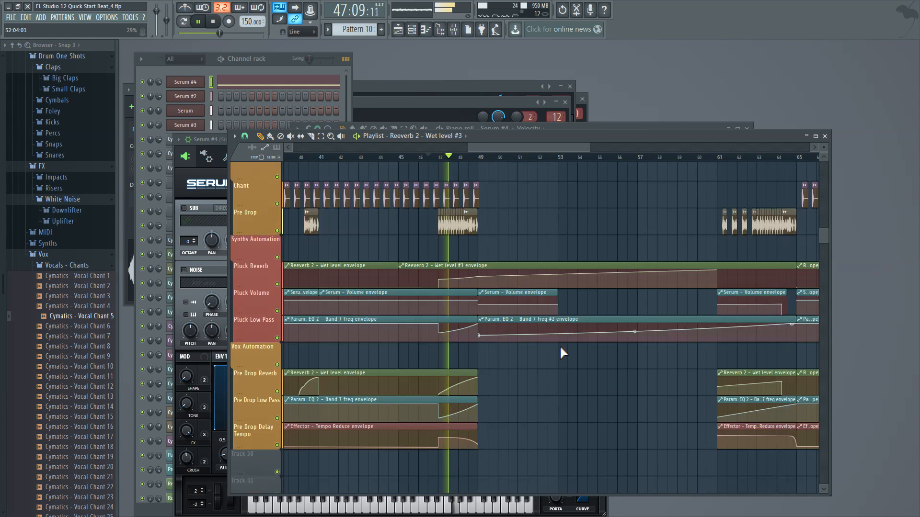
pyautogui.press('space')
pyautogui.rightClick(483, 304)
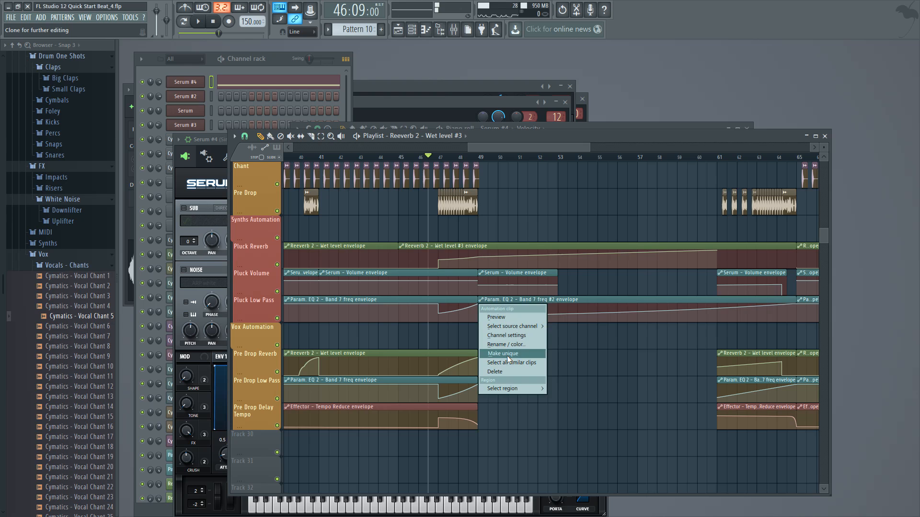
pyautogui.click(504, 354)
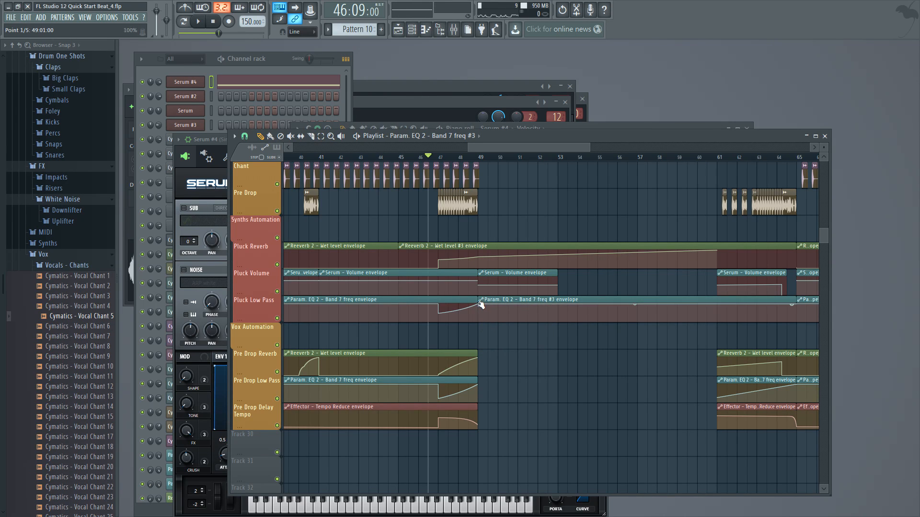
# Step: Add a lowered point at bar 61 to the Pluck Low Pass envelope during playback and adjust the tension of the segment before it
pyautogui.press('space')
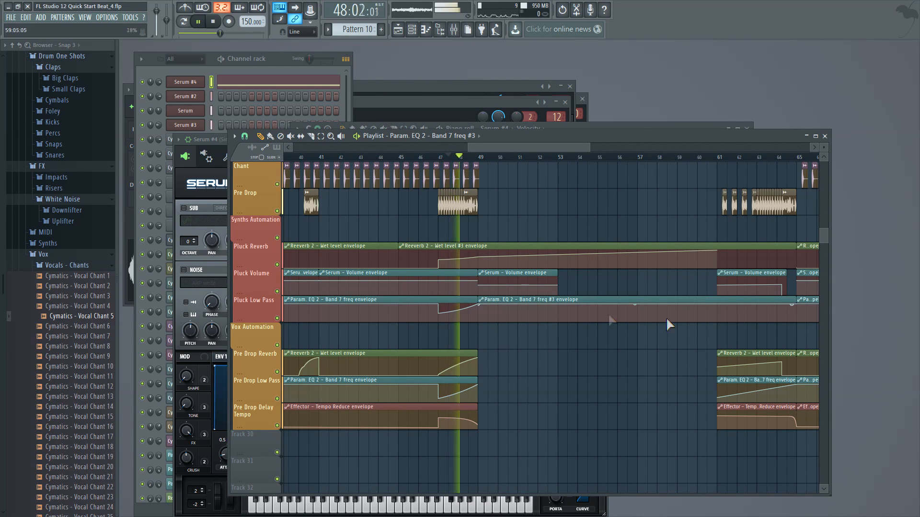
pyautogui.moveTo(717, 302); pyautogui.dragTo(720, 314)
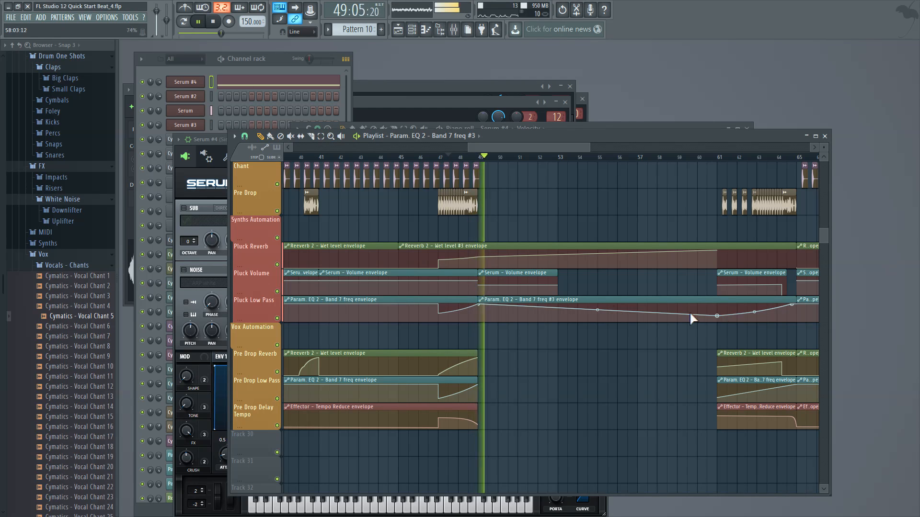
pyautogui.moveTo(597, 310); pyautogui.dragTo(597, 307)
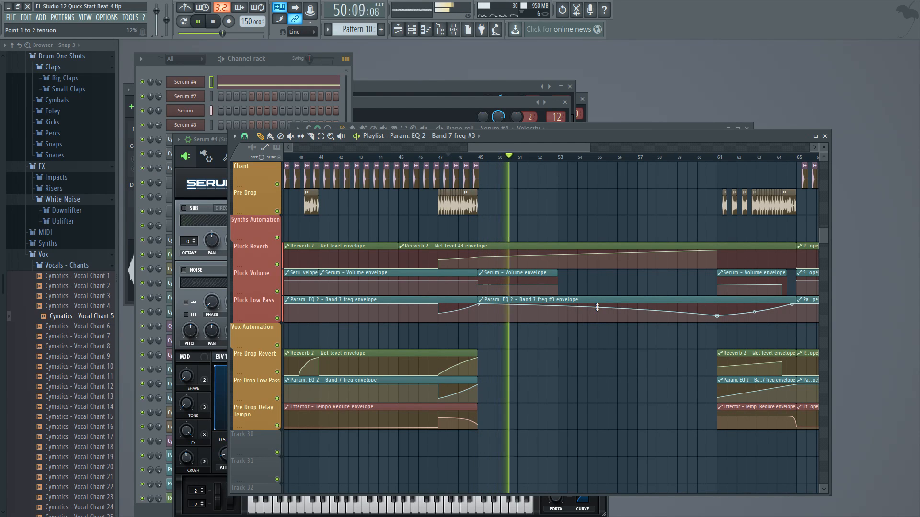
pyautogui.moveTo(597, 307); pyautogui.dragTo(596, 311)
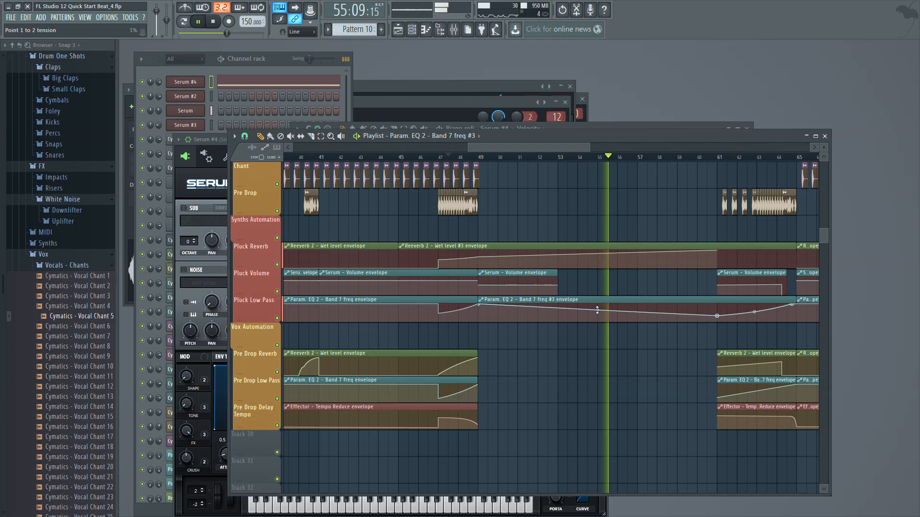
# Step: Reshape the Pluck Low Pass envelope to rise from a low point at bar 49 to full height at bar 61, and preview it
pyautogui.press('space')
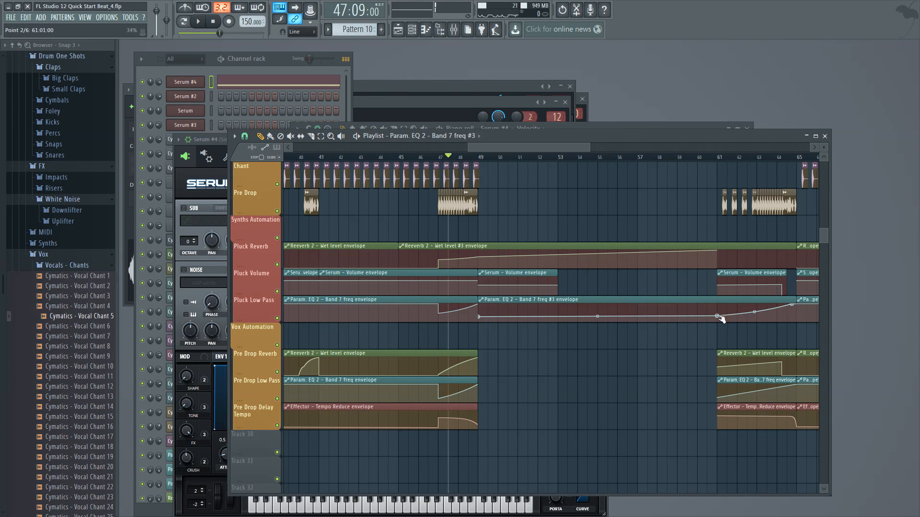
pyautogui.rightClick(724, 314)
pyautogui.press('space')
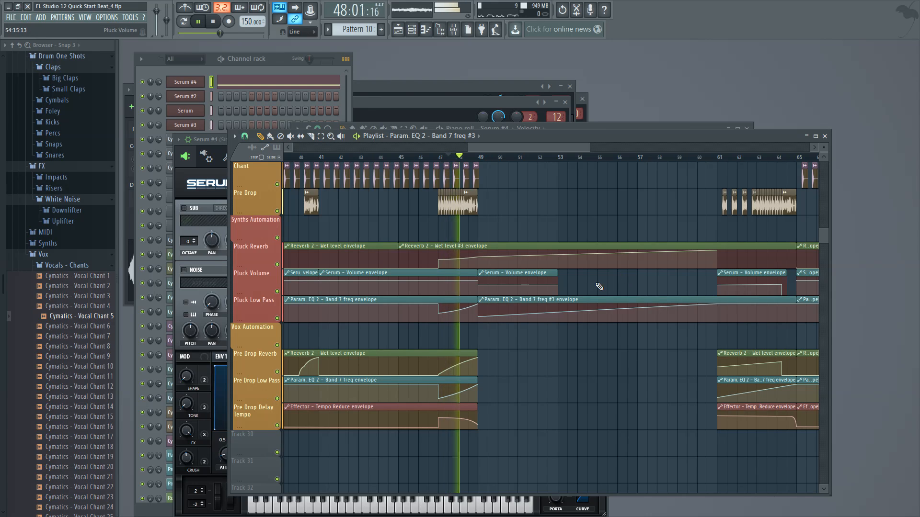
pyautogui.press('space')
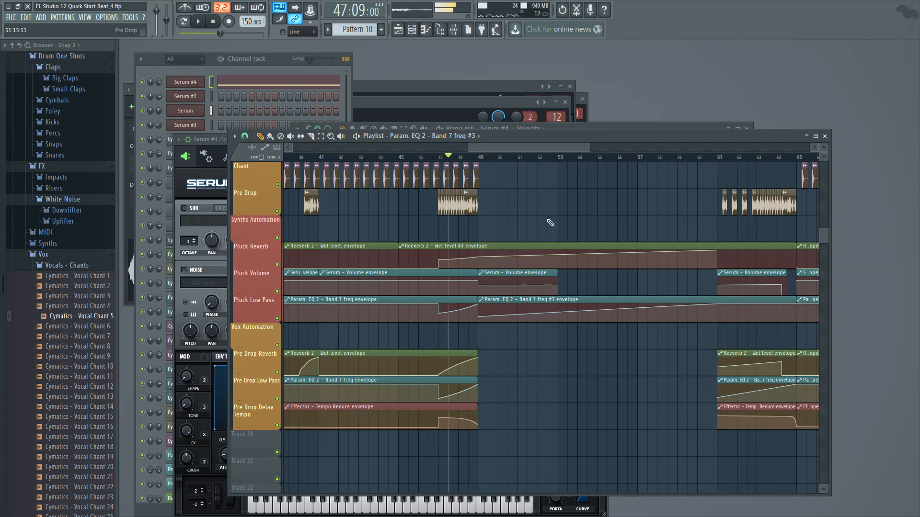
# Step: Examine the arrangement before and after bar 49 across the drum, synth, effect and automation tracks
pyautogui.moveTo(524, 147); pyautogui.dragTo(483, 147)
pyautogui.scroll(7, 568, 290)
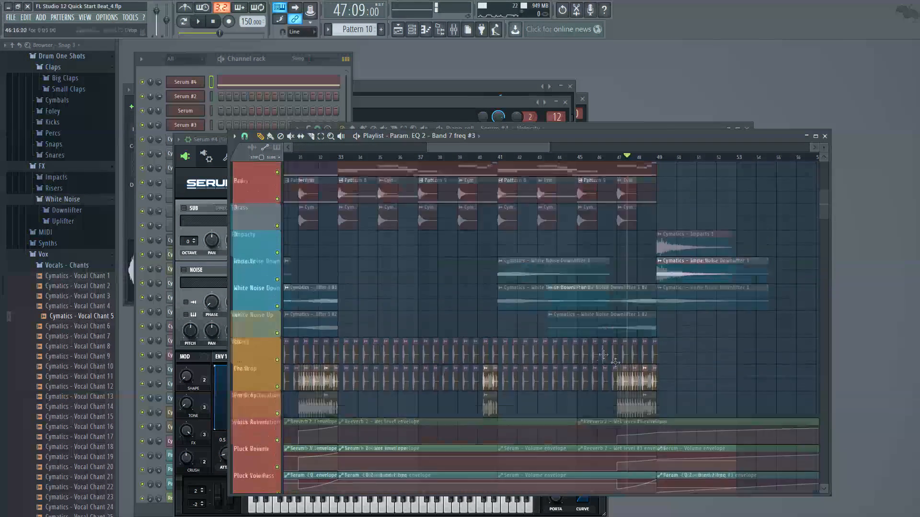
pyautogui.moveTo(536, 147); pyautogui.dragTo(588, 148)
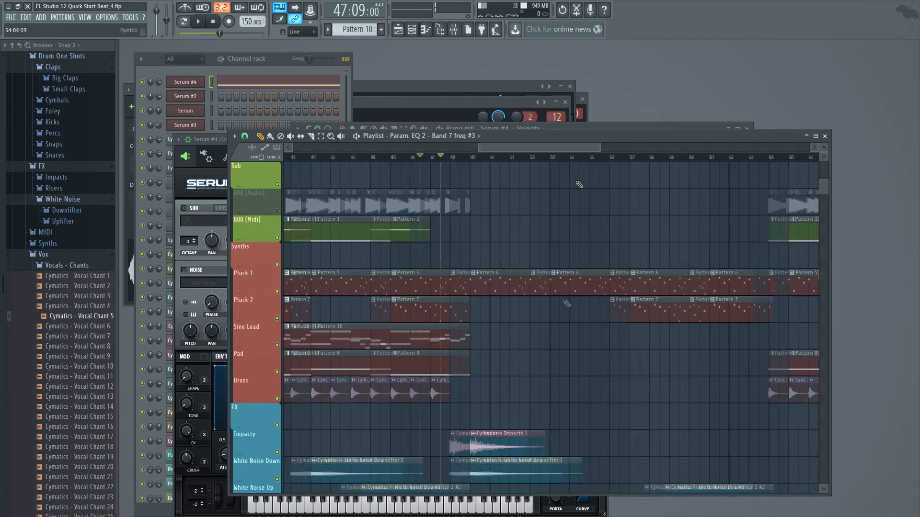
pyautogui.scroll(-4, 542, 331)
pyautogui.scroll(1, 542, 332)
pyautogui.moveTo(563, 149); pyautogui.dragTo(533, 149)
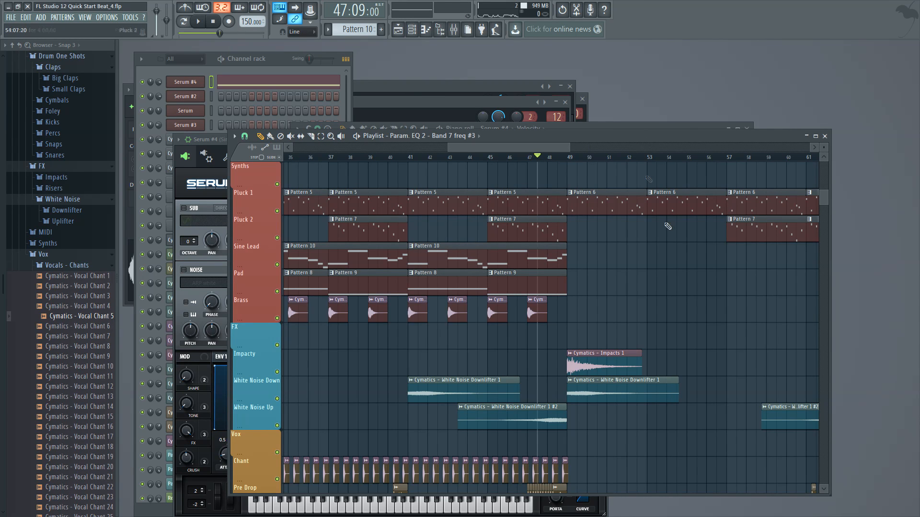
pyautogui.moveTo(535, 144); pyautogui.dragTo(548, 160)
pyautogui.scroll(-4, 594, 328)
pyautogui.scroll(-5, 593, 328)
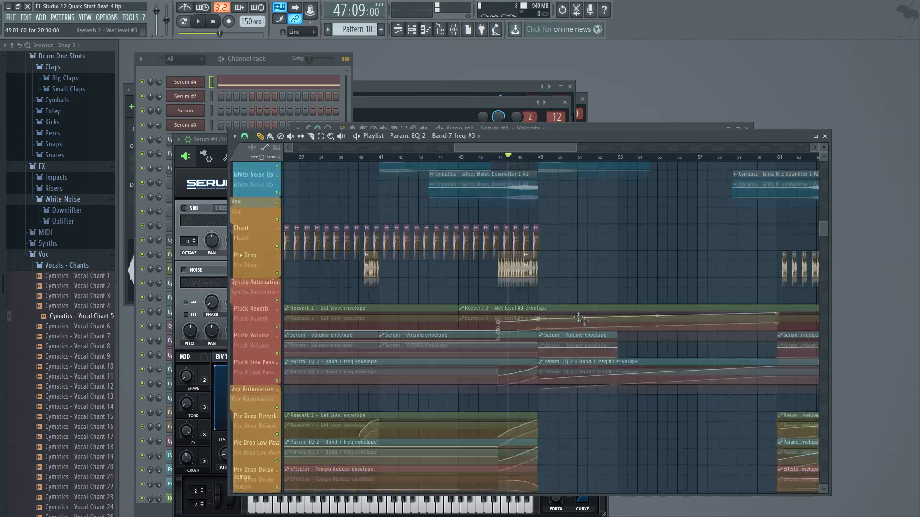
pyautogui.scroll(3, 585, 314)
pyautogui.scroll(10, 584, 315)
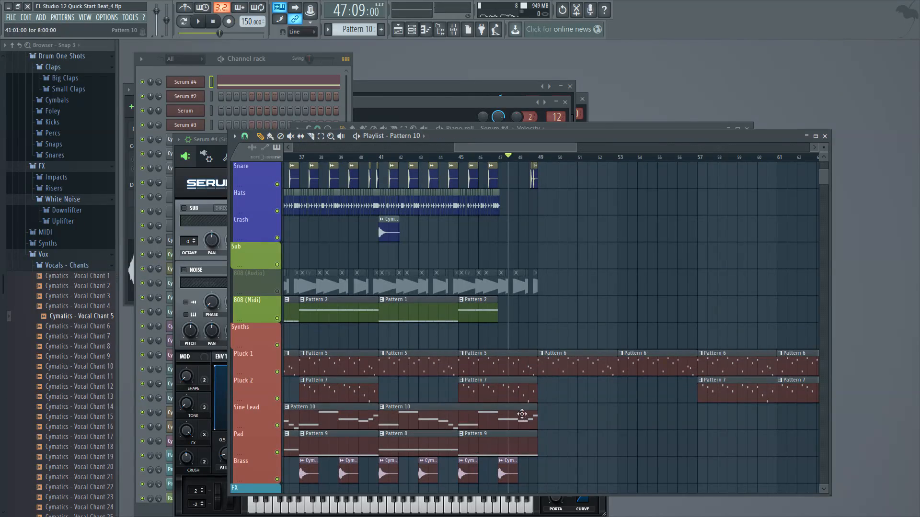
pyautogui.moveTo(513, 143)
pyautogui.mouseDown()
pyautogui.moveTo(591, 146)
pyautogui.moveTo(469, 148)
pyautogui.moveTo(671, 148)
pyautogui.moveTo(507, 150)
pyautogui.mouseUp()
pyautogui.click(560, 159)
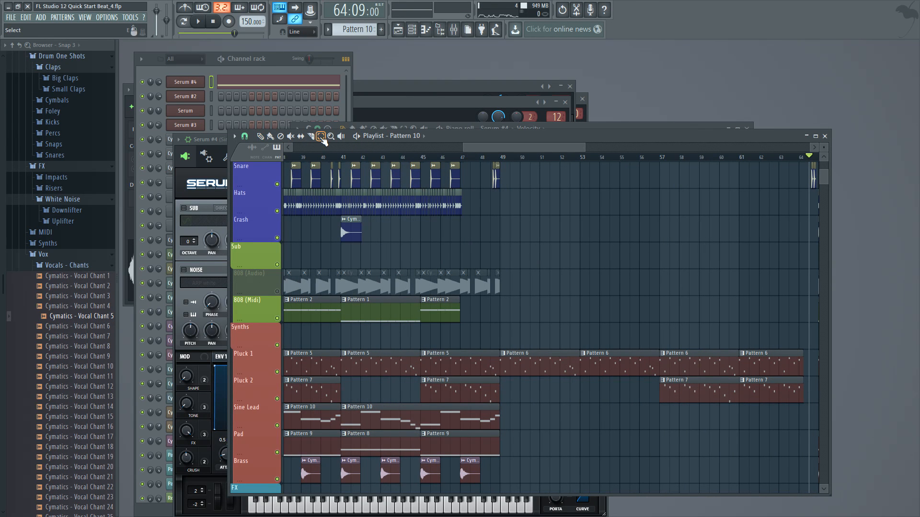
# Step: Select bars 49 to 65 across all tracks and slice the Pluck Reverb wet level clip at bar 49
pyautogui.moveTo(503, 160); pyautogui.dragTo(713, 344)
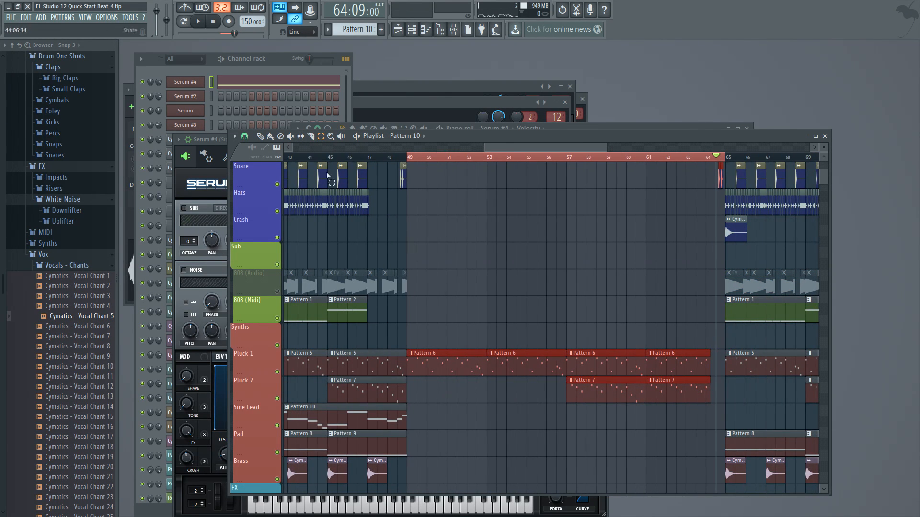
pyautogui.scroll(-10, 653, 325)
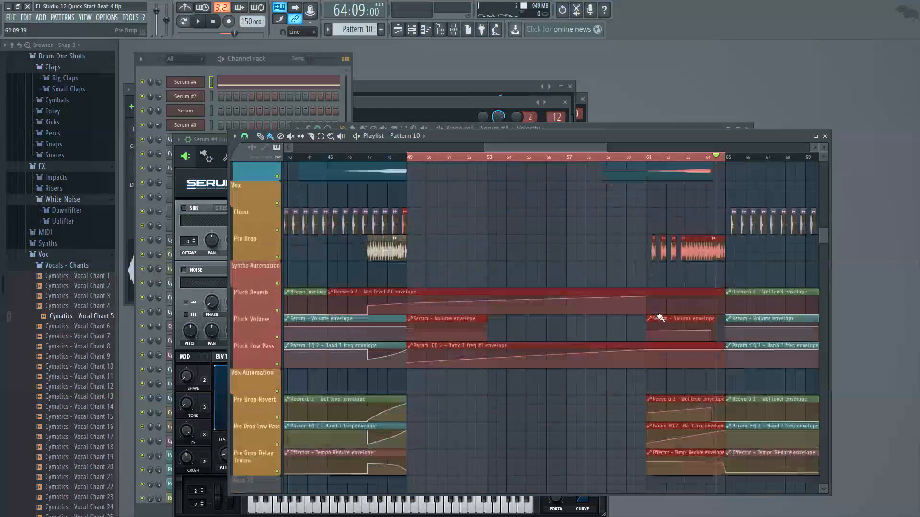
pyautogui.scroll(1, 656, 312)
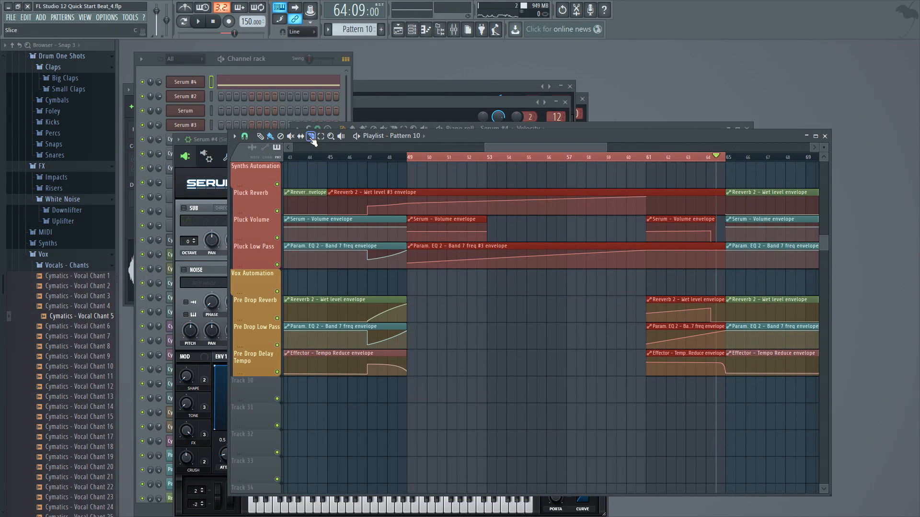
pyautogui.moveTo(408, 274); pyautogui.dragTo(411, 286)
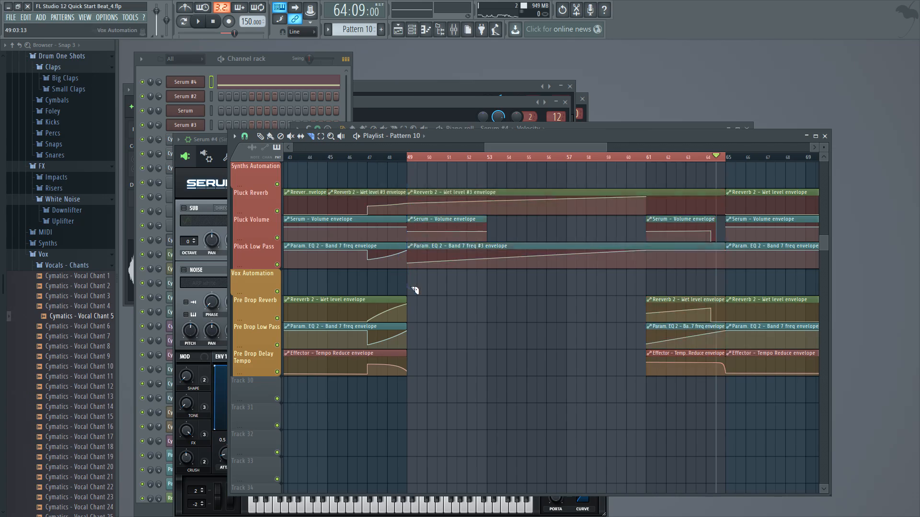
# Step: Copy all clips in bars 49 to 65 and place the duplicate starting at bar 97
pyautogui.scroll(-2, 667, 301)
pyautogui.scroll(1, 357, 187)
pyautogui.scroll(5, 422, 233)
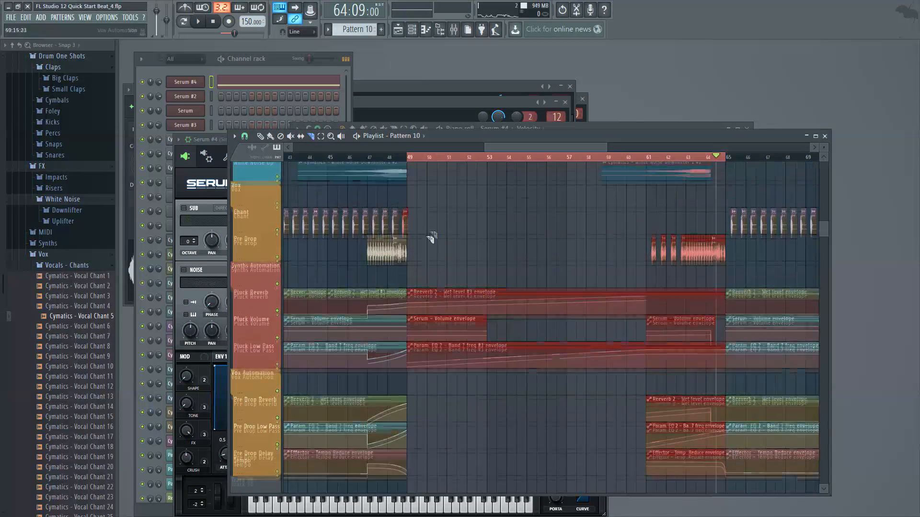
pyautogui.scroll(-5, 820, 238)
pyautogui.moveTo(819, 236); pyautogui.dragTo(814, 101)
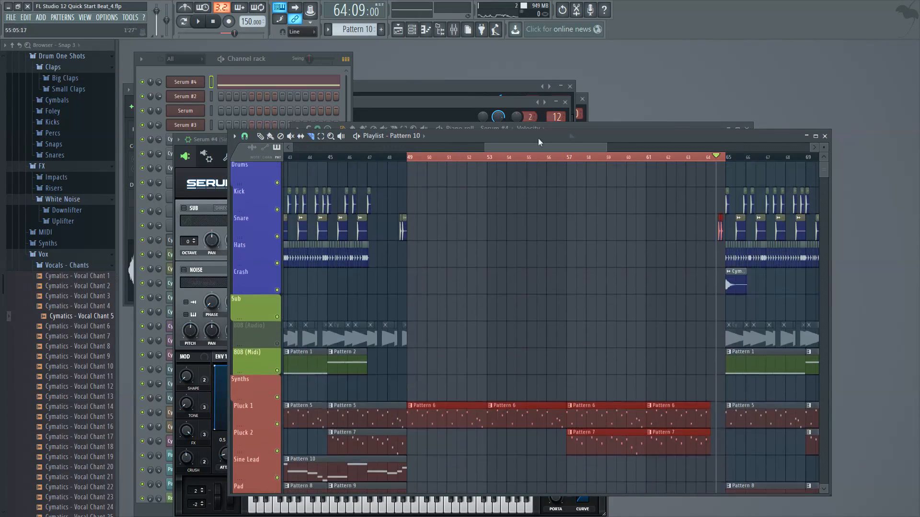
pyautogui.moveTo(531, 149); pyautogui.dragTo(728, 147)
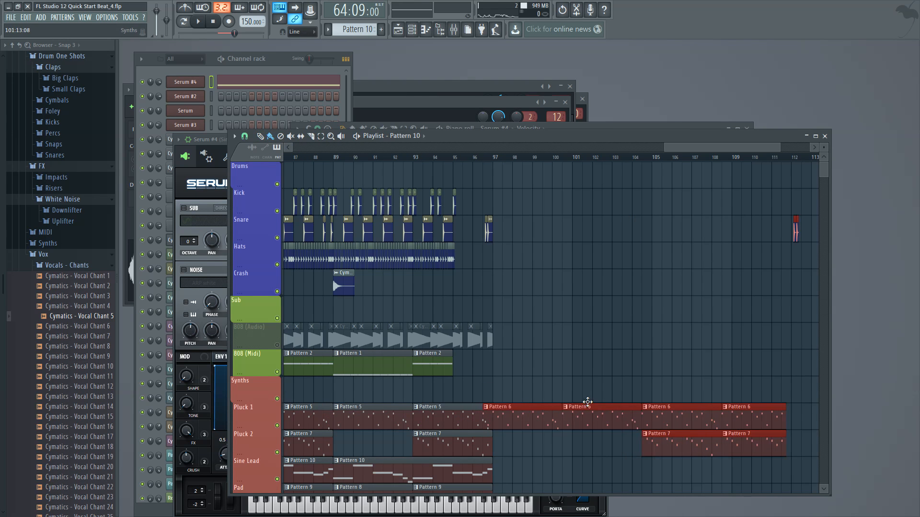
# Step: Clear the bar 49 to 65 time selection and play the transition into the copied section at bar 97
pyautogui.moveTo(664, 148); pyautogui.dragTo(489, 149)
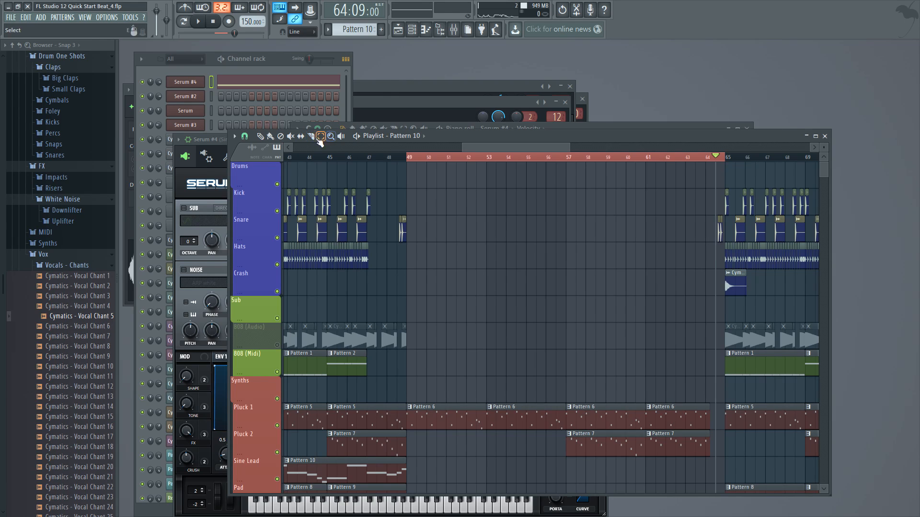
pyautogui.click(324, 163)
pyautogui.moveTo(525, 149); pyautogui.dragTo(708, 164)
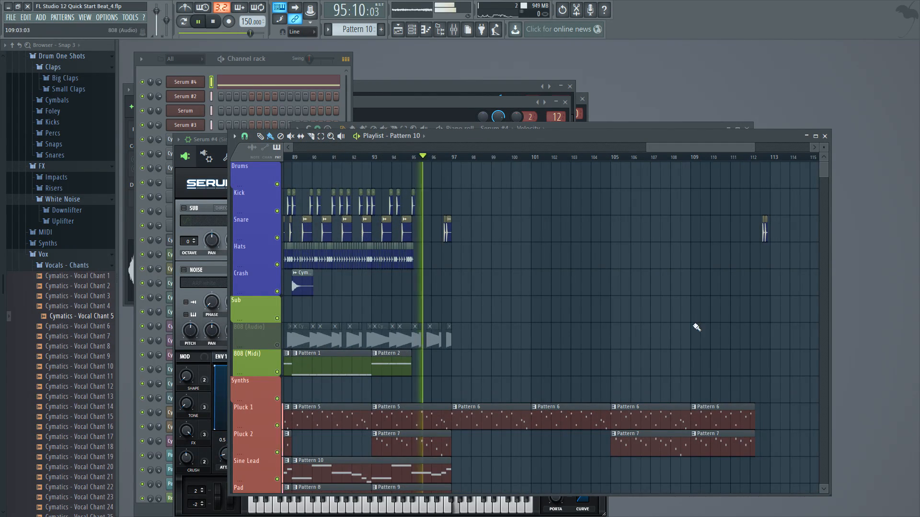
pyautogui.scroll(-15, 696, 328)
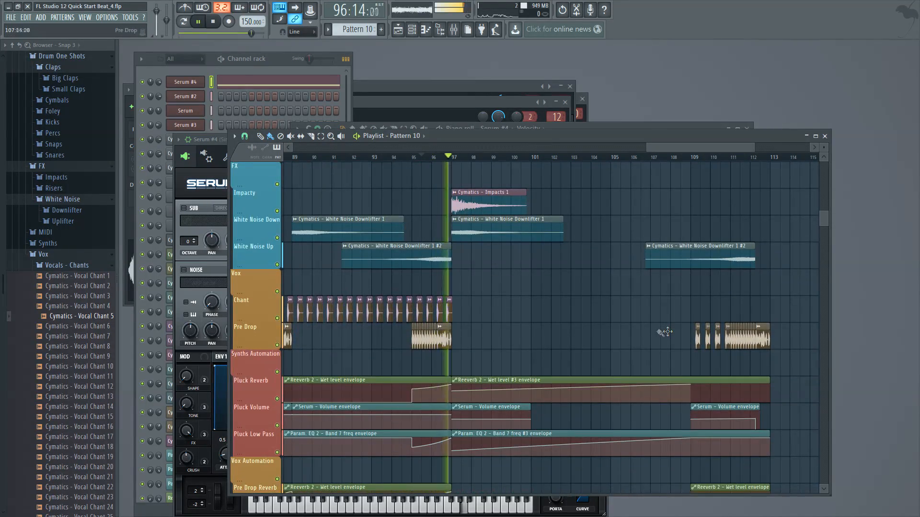
# Step: Review the arrangement around bar 97 and the full song layout across all tracks, stopping playback
pyautogui.scroll(-5, 667, 344)
pyautogui.scroll(7, 667, 345)
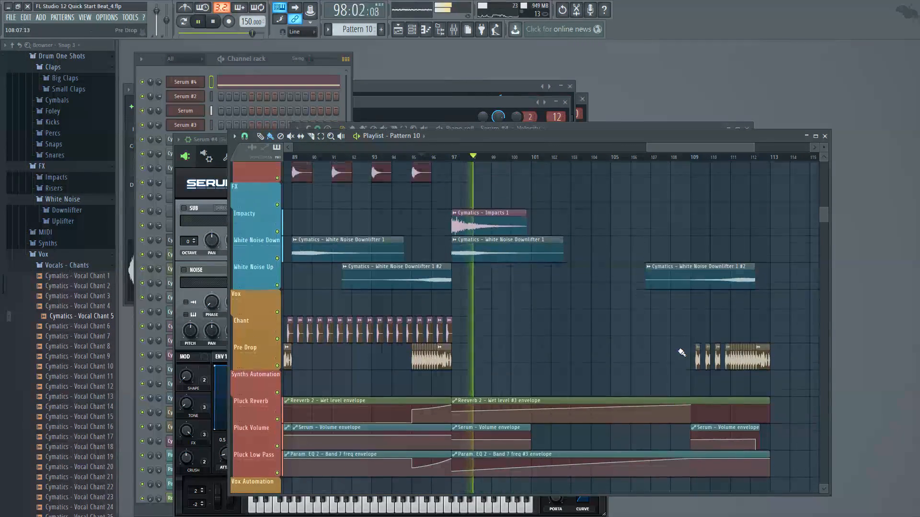
pyautogui.moveTo(737, 149); pyautogui.dragTo(816, 88)
pyautogui.scroll(4, 714, 288)
pyautogui.scroll(6, 714, 287)
pyautogui.press('space')
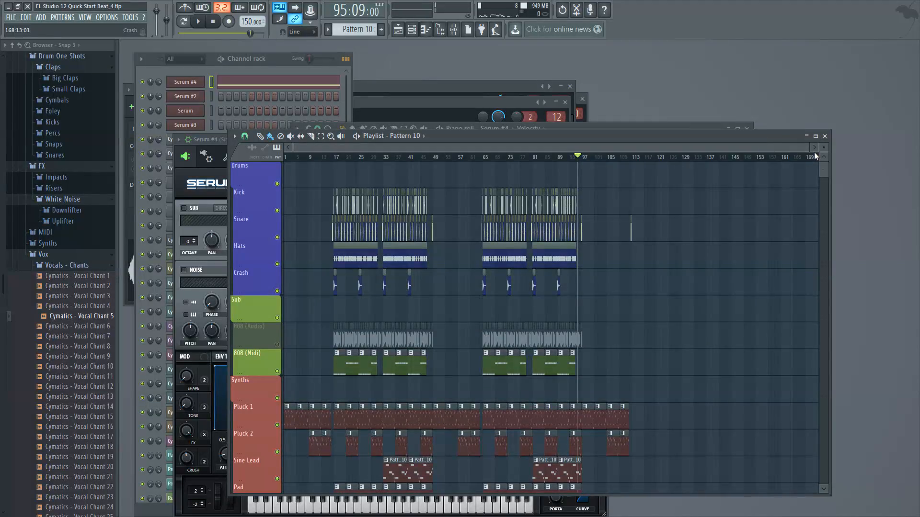
# Step: Add a time marker named "Intro 1.1" at bar 1 of the playlist
pyautogui.moveTo(807, 149); pyautogui.dragTo(467, 150)
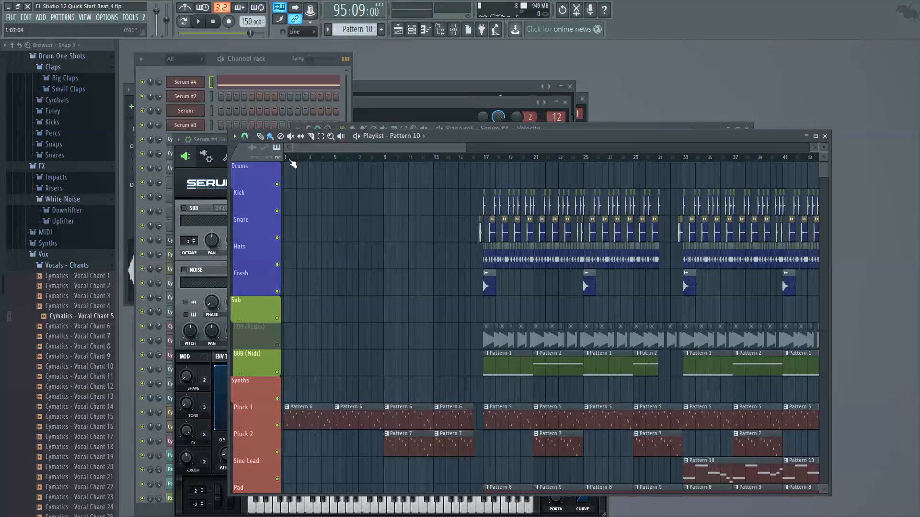
pyautogui.click(233, 137)
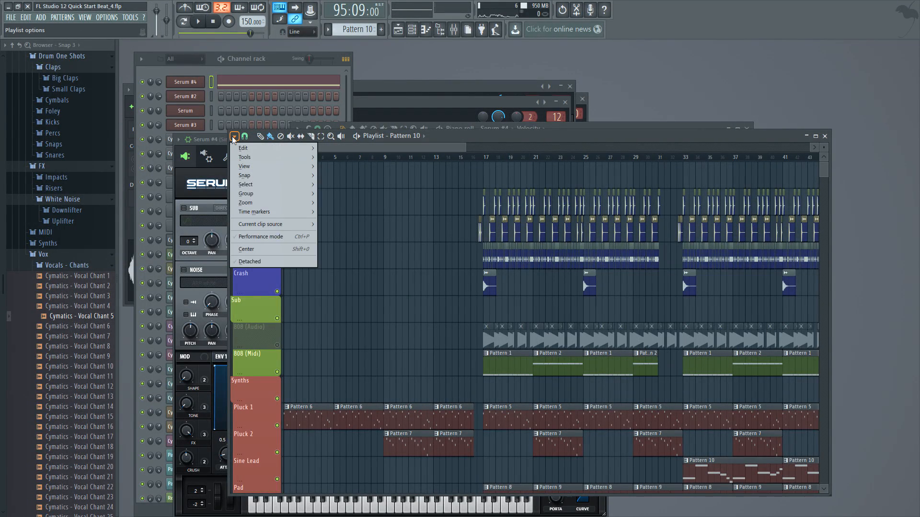
pyautogui.moveTo(259, 213)
pyautogui.click(339, 214)
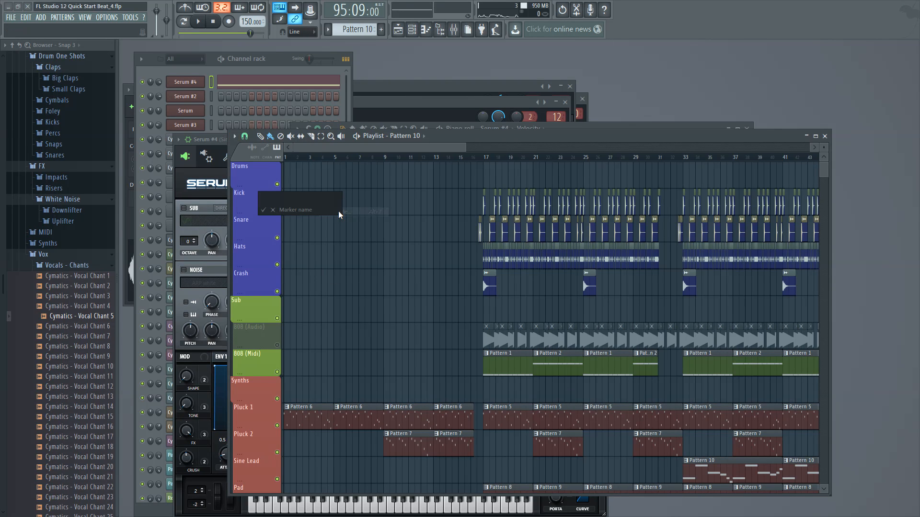
pyautogui.write('Intro 1.1')
pyautogui.press('Return')
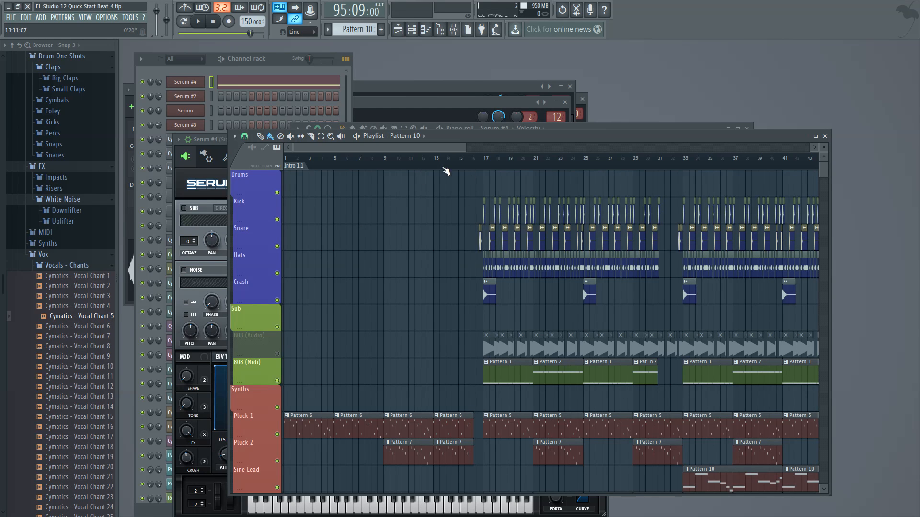
# Step: Add a time marker named "Intro 1.2" at bar 9
pyautogui.moveTo(463, 148); pyautogui.dragTo(436, 148)
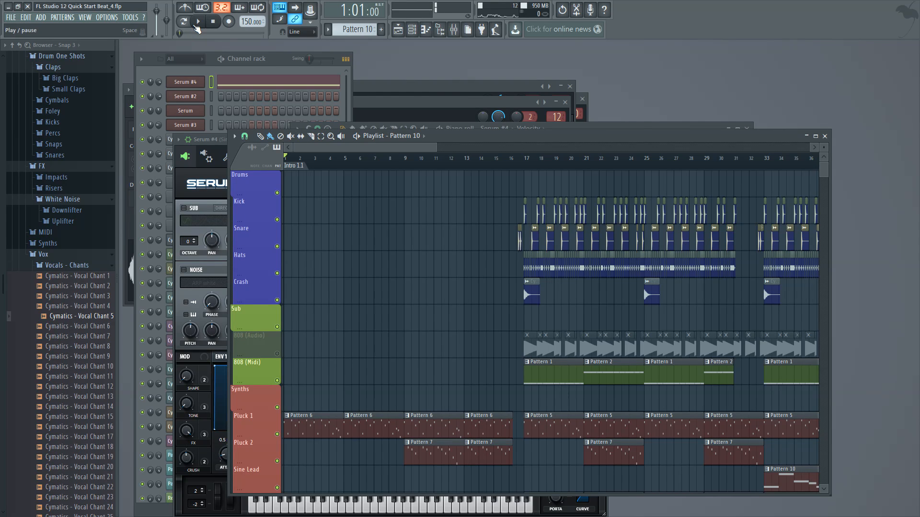
pyautogui.press('space')
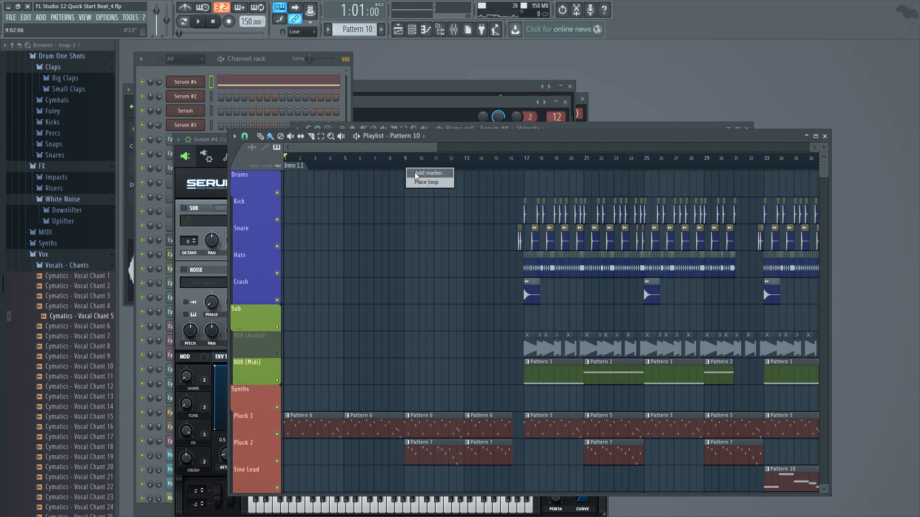
pyautogui.click(417, 174)
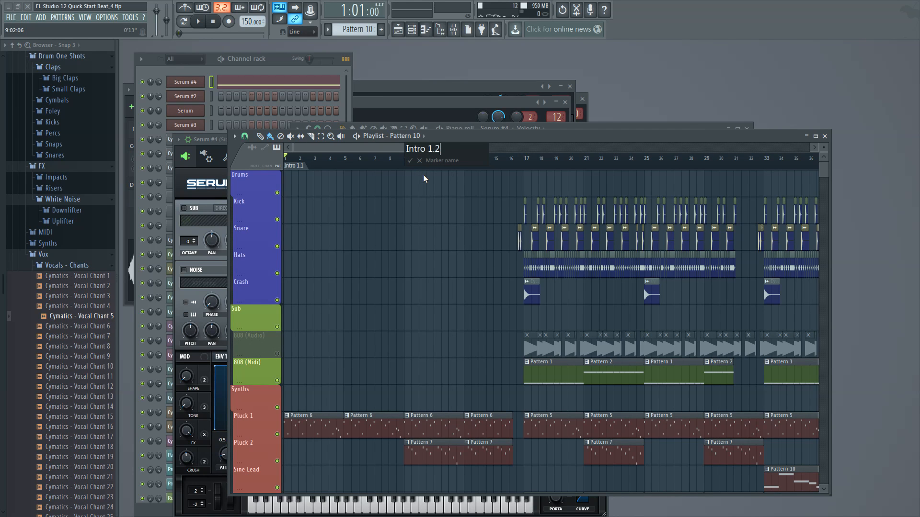
pyautogui.write('Intro 1.2')
pyautogui.press('Return')
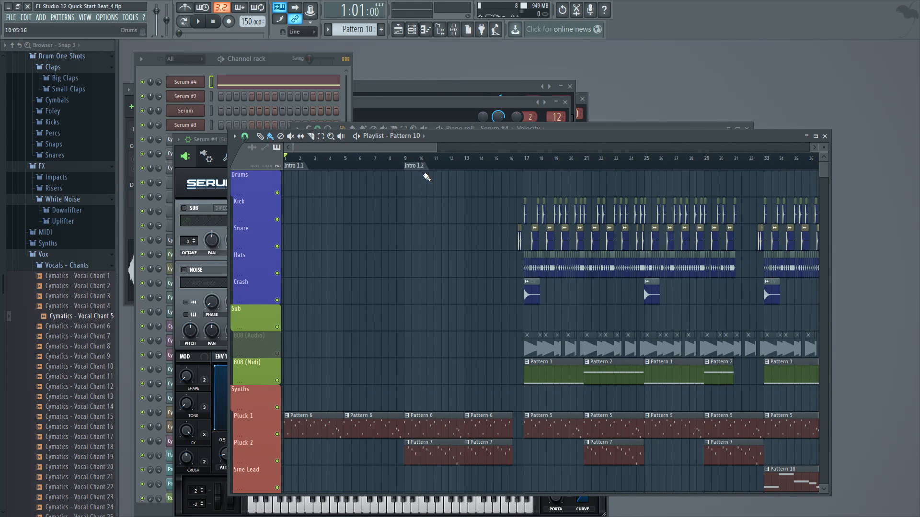
# Step: Add time markers named "Drop 1.1" at bar 17 and "Drop 1.2" at bar 25
pyautogui.click(536, 175)
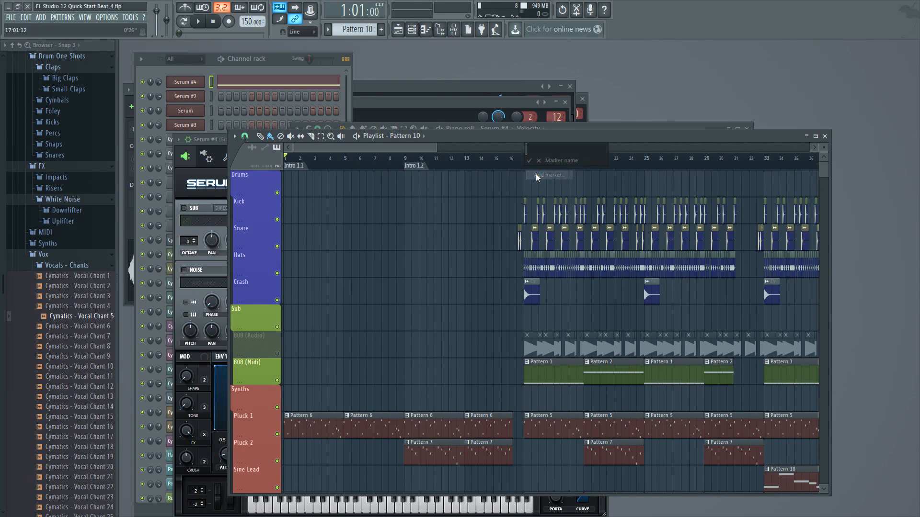
pyautogui.press('Return')
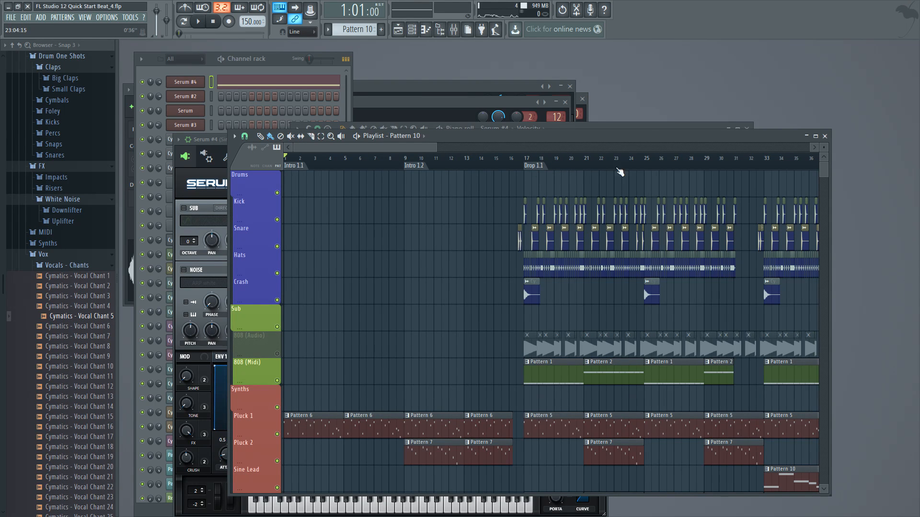
pyautogui.click(652, 170)
pyautogui.write('Drop ')
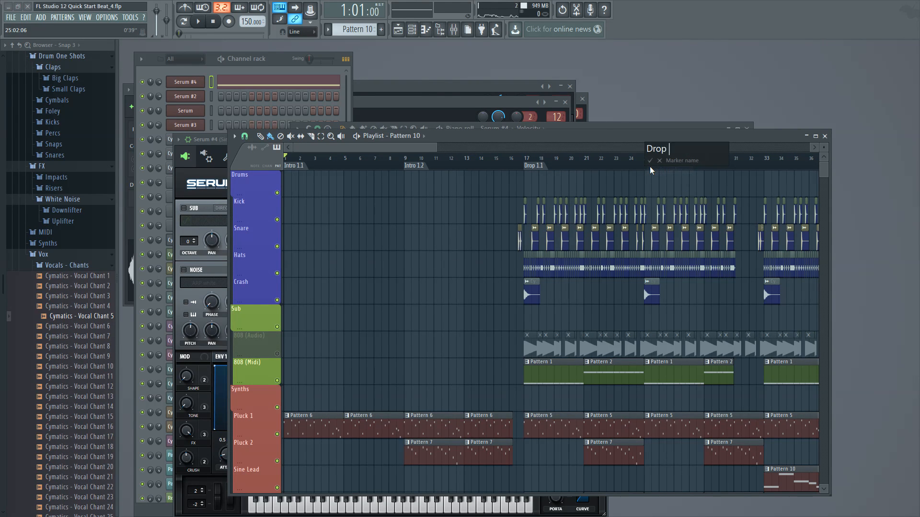
pyautogui.write('1.2')
pyautogui.press('Return')
# Step: Add time markers named "Break 1.1" at bar 33 and "Break 1.2" at bar 41
pyautogui.moveTo(422, 147); pyautogui.dragTo(477, 148)
pyautogui.write('Break 1.1')
pyautogui.press('Return')
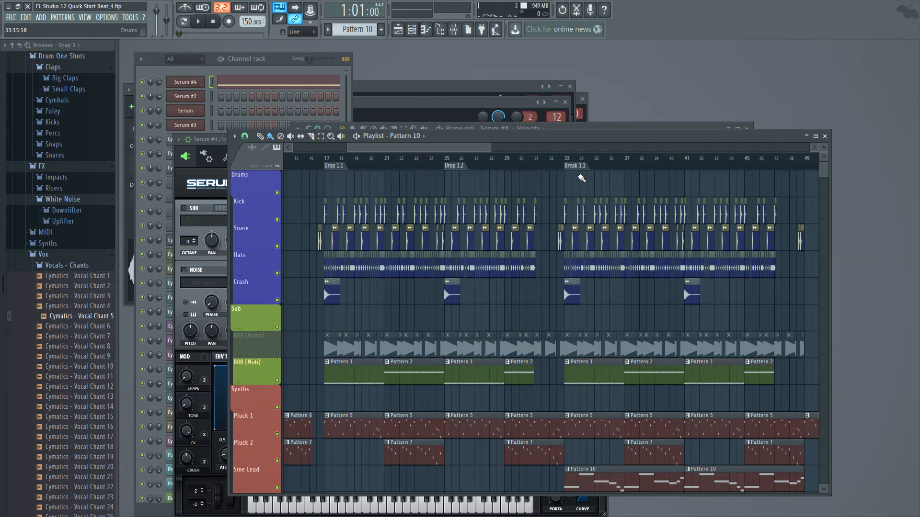
pyautogui.click(705, 174)
pyautogui.write('Break 1.2')
pyautogui.press('Return')
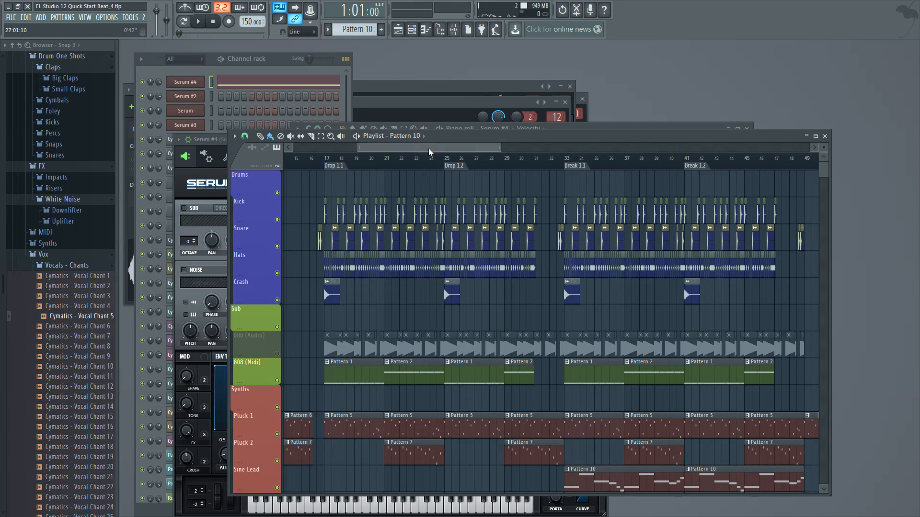
# Step: Add time markers named "Drop 2.1" at bar 49 and "Drop 2.2" at bar 57
pyautogui.moveTo(428, 148); pyautogui.dragTo(503, 148)
pyautogui.click(497, 174)
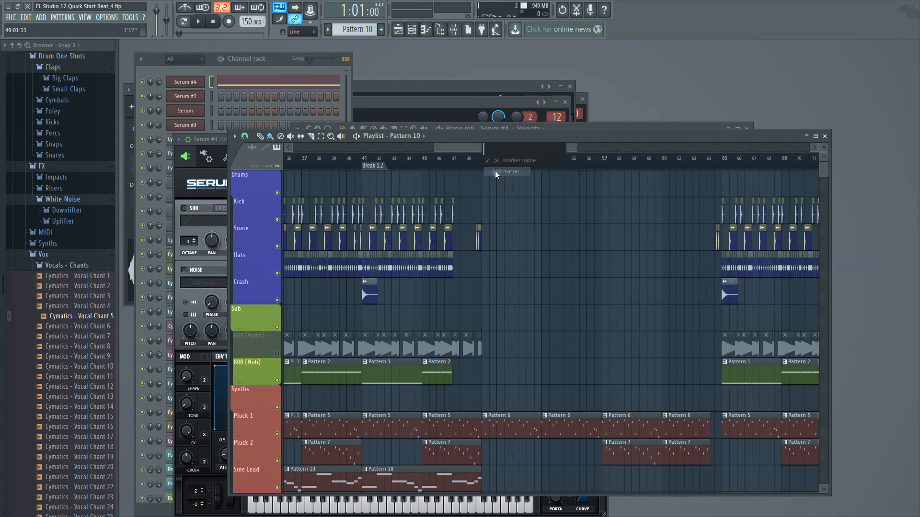
pyautogui.press('Return')
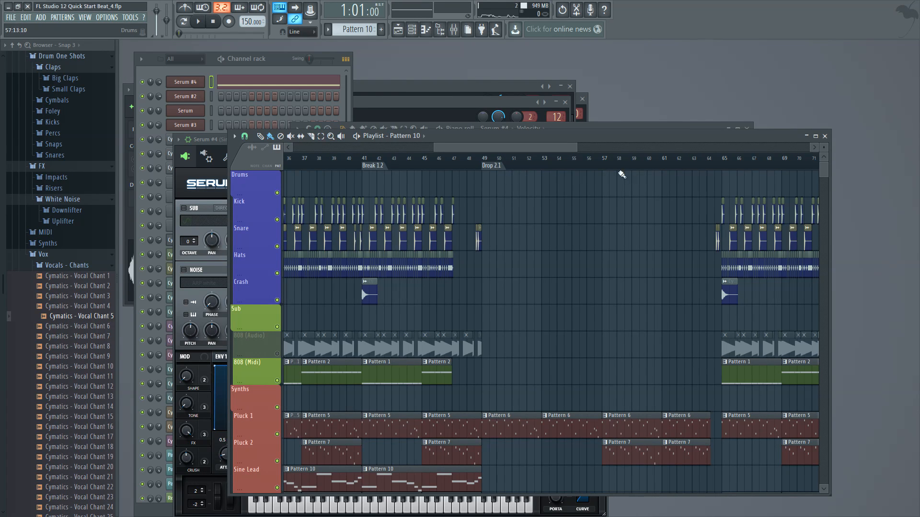
pyautogui.click(614, 173)
pyautogui.write('Drop')
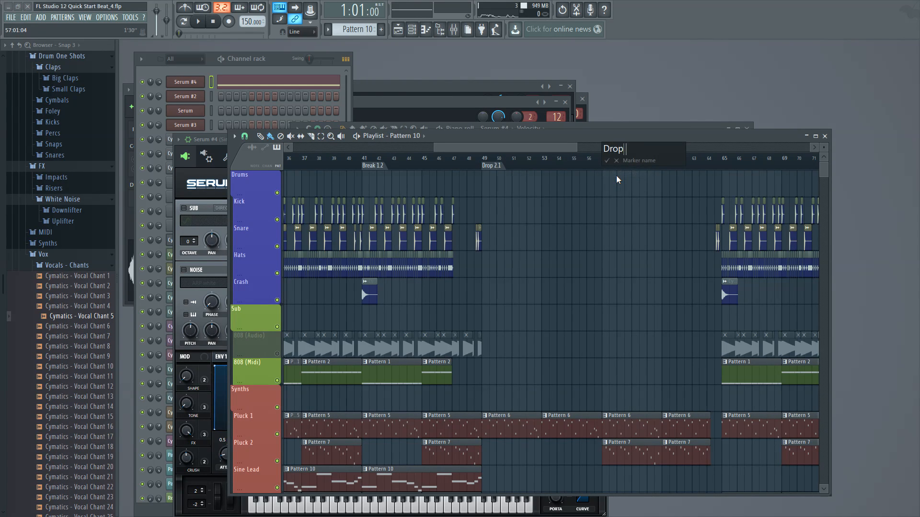
# Step: Play the start of the first drop at bar 17 and the passage leading into bar 33 to check the section boundaries
pyautogui.moveTo(730, 171); pyautogui.dragTo(401, 162)
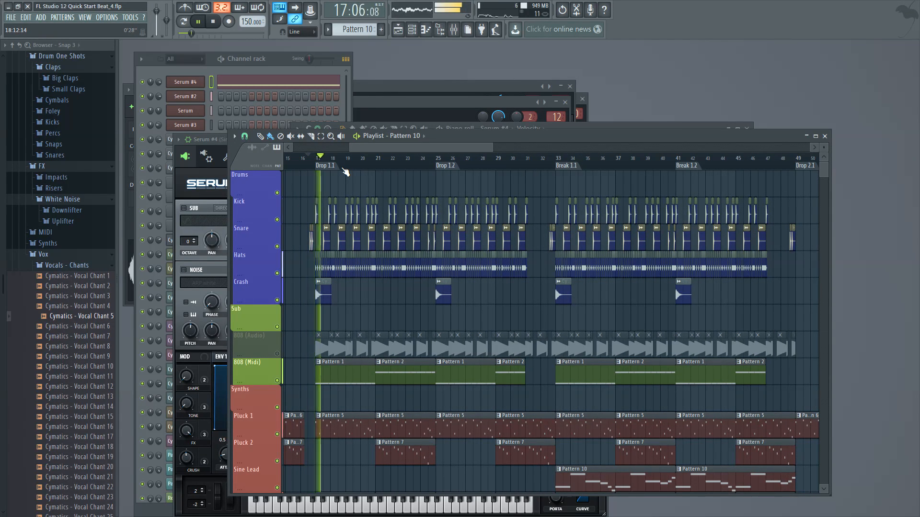
pyautogui.click(548, 158)
pyautogui.press('space')
pyautogui.moveTo(435, 148); pyautogui.dragTo(466, 150)
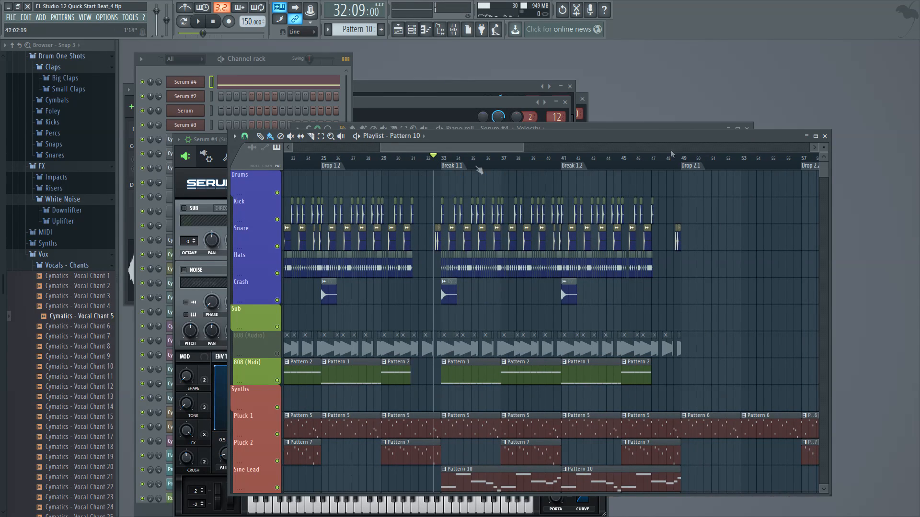
# Step: Move the Drop 2.2 and Drop 2.1 markers to bars 73 and 65, and the Break 1.2 and Break 1.1 markers to bars 57 and 49
pyautogui.moveTo(520, 148); pyautogui.dragTo(649, 169)
pyautogui.moveTo(789, 167); pyautogui.dragTo(736, 167)
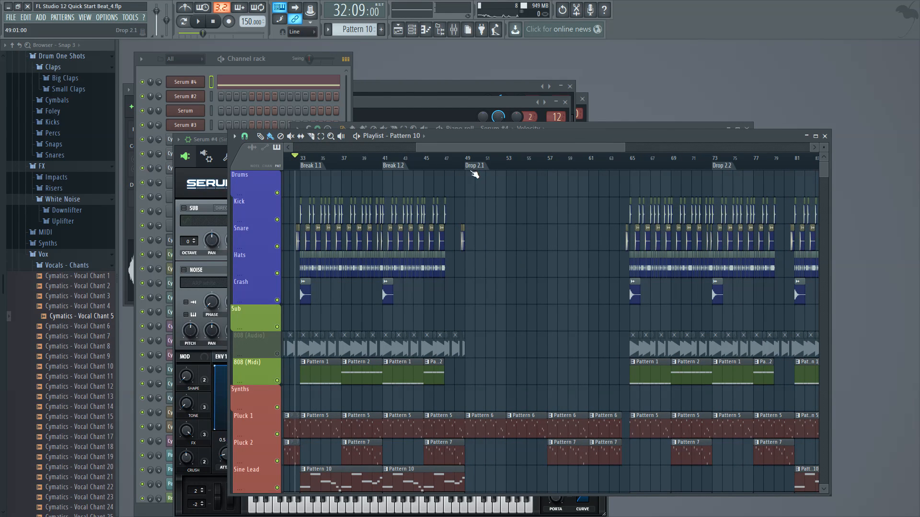
pyautogui.moveTo(642, 169); pyautogui.dragTo(631, 169)
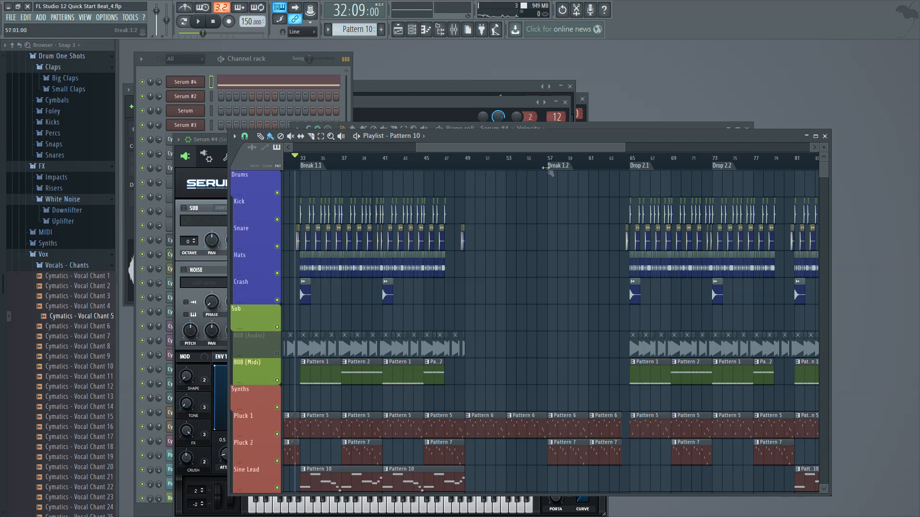
pyautogui.moveTo(381, 168); pyautogui.dragTo(443, 169)
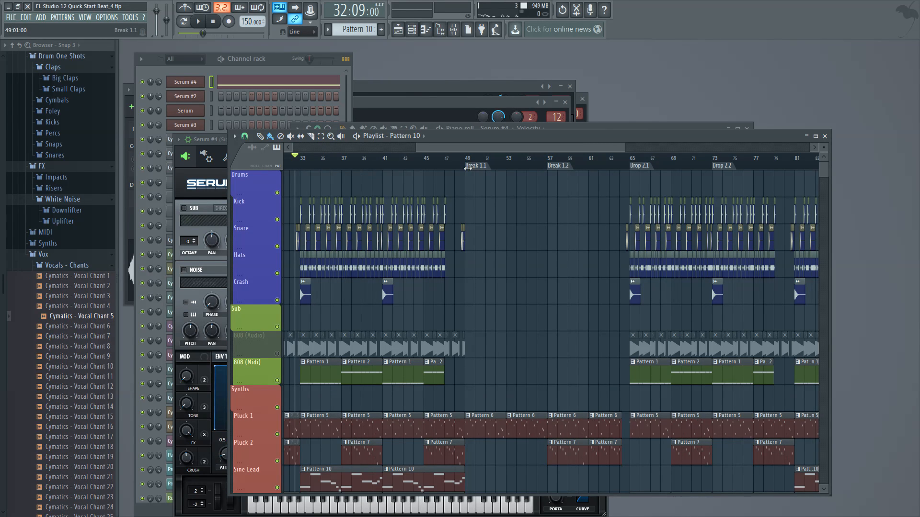
pyautogui.click(469, 159)
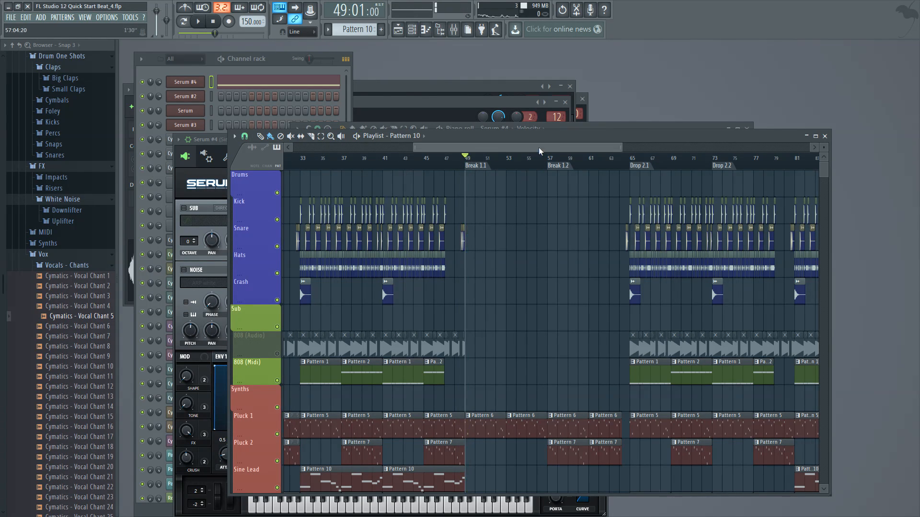
# Step: Add time markers named "Drop 1.3" at bar 33 and "Drop 1.4" at bar 41
pyautogui.moveTo(539, 147); pyautogui.dragTo(485, 148)
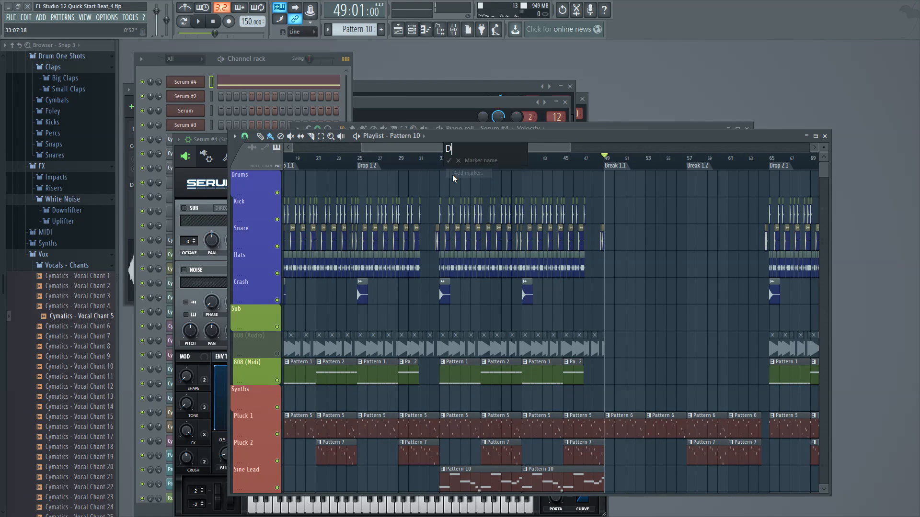
pyautogui.write('op 1.3')
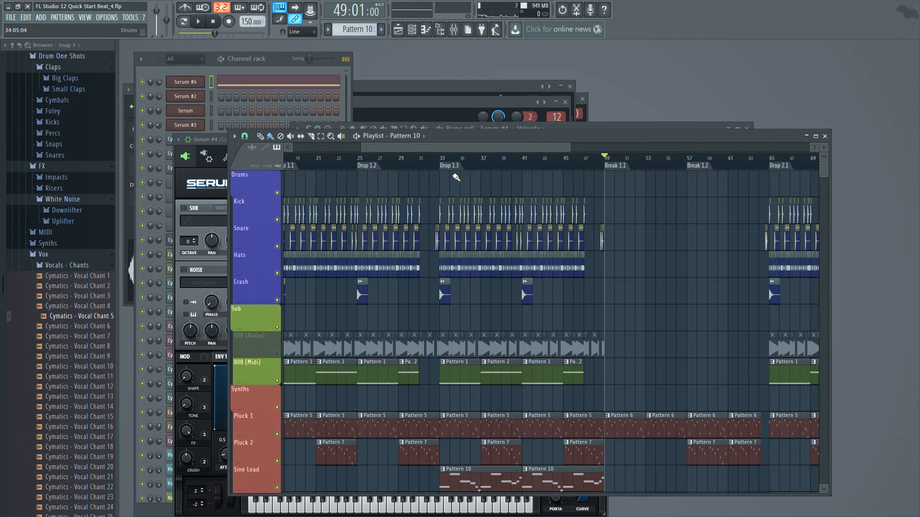
pyautogui.rightClick(522, 168)
pyautogui.write('Dro')
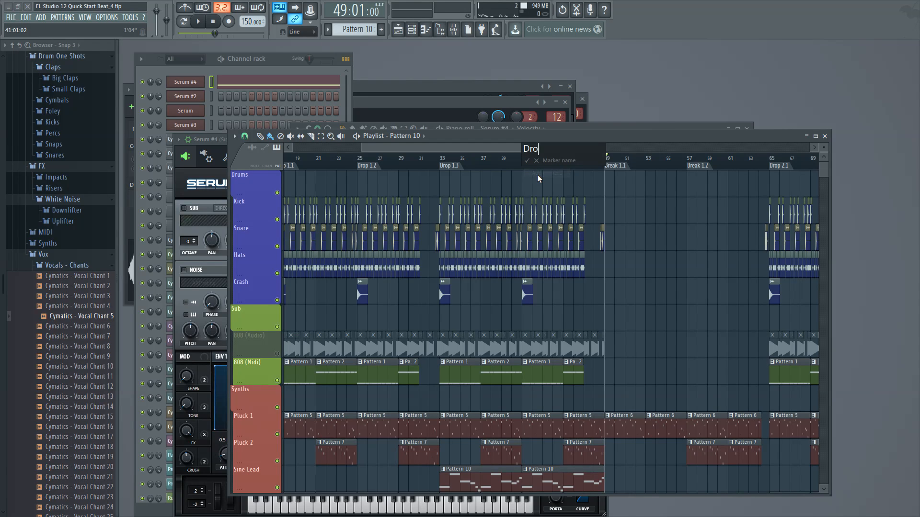
pyautogui.write('p 1.34')
pyautogui.press('BackSpace')
pyautogui.press('BackSpace')
pyautogui.write('4')
pyautogui.press('Return')
pyautogui.rightClick(559, 169)
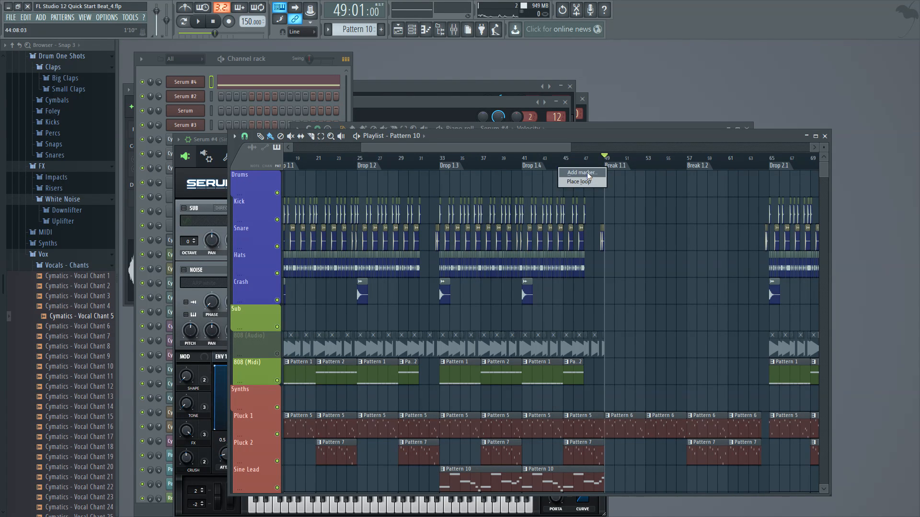
pyautogui.click(535, 147)
pyautogui.moveTo(548, 146); pyautogui.dragTo(332, 144)
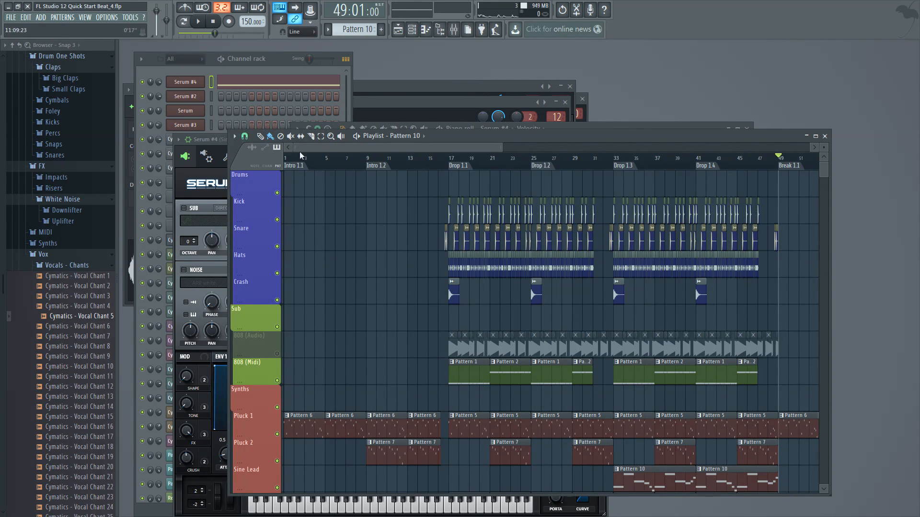
pyautogui.click(235, 136)
pyautogui.moveTo(284, 211)
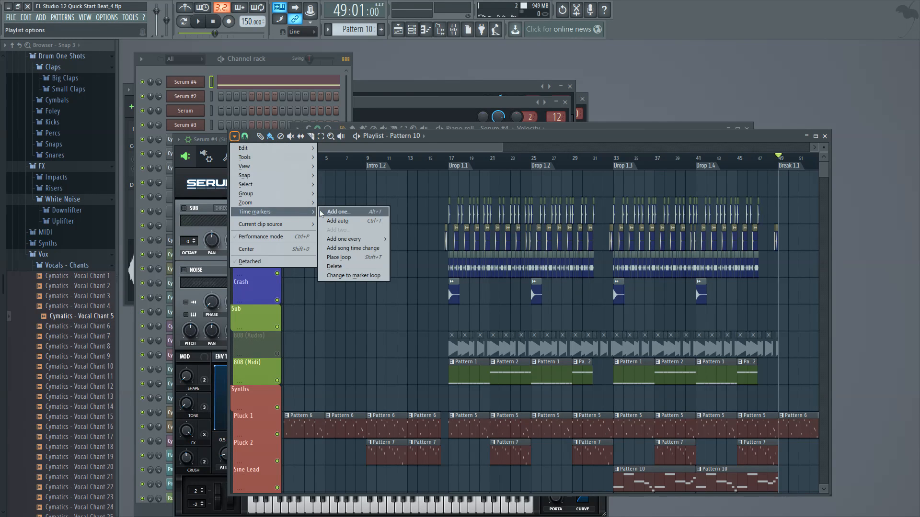
pyautogui.click(589, 145)
pyautogui.rightClick(583, 165)
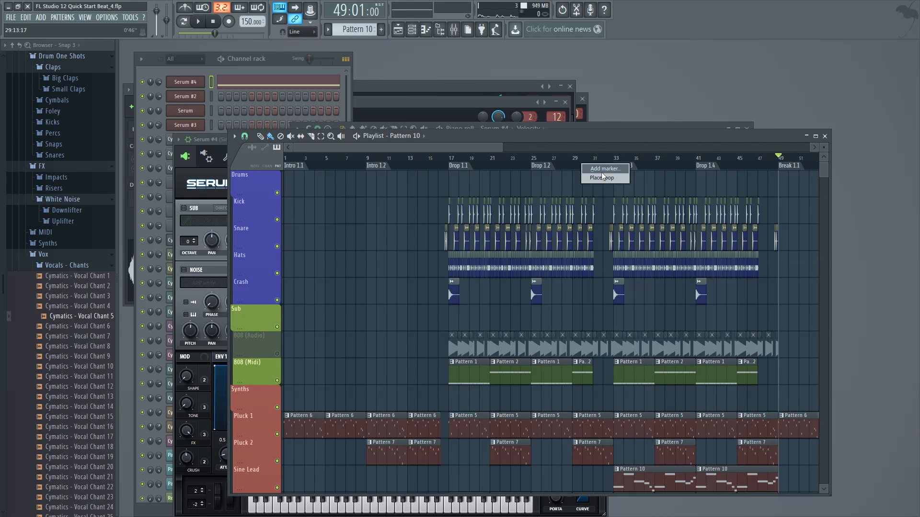
pyautogui.click(398, 145)
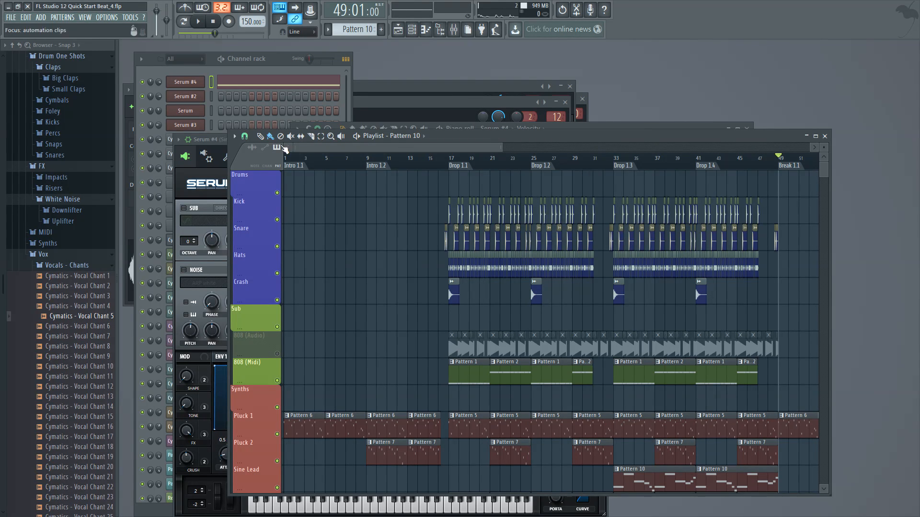
pyautogui.click(235, 138)
pyautogui.click(441, 146)
# Step: Add a time marker named "Drop 2.3" at bar 81
pyautogui.moveTo(354, 148); pyautogui.dragTo(670, 175)
pyautogui.rightClick(671, 171)
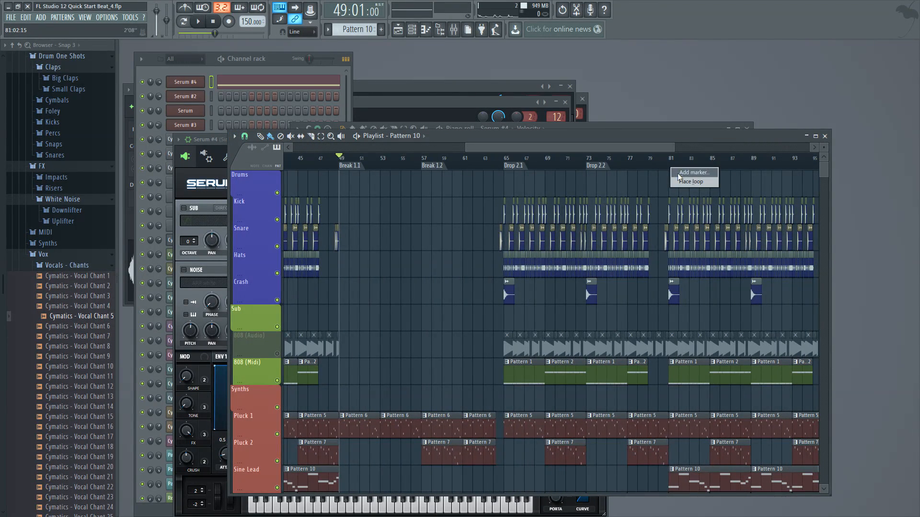
pyautogui.click(680, 174)
pyautogui.write('Dr')
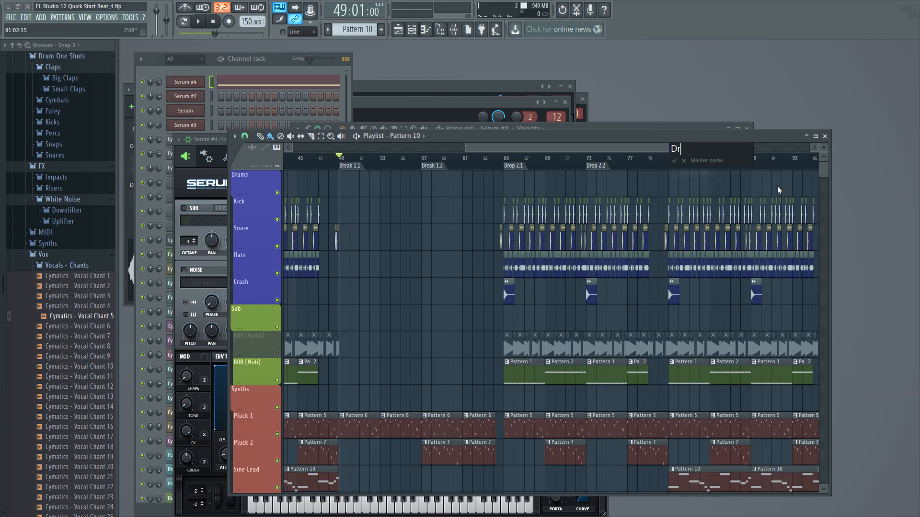
pyautogui.write('op 2.3')
pyautogui.press('Return')
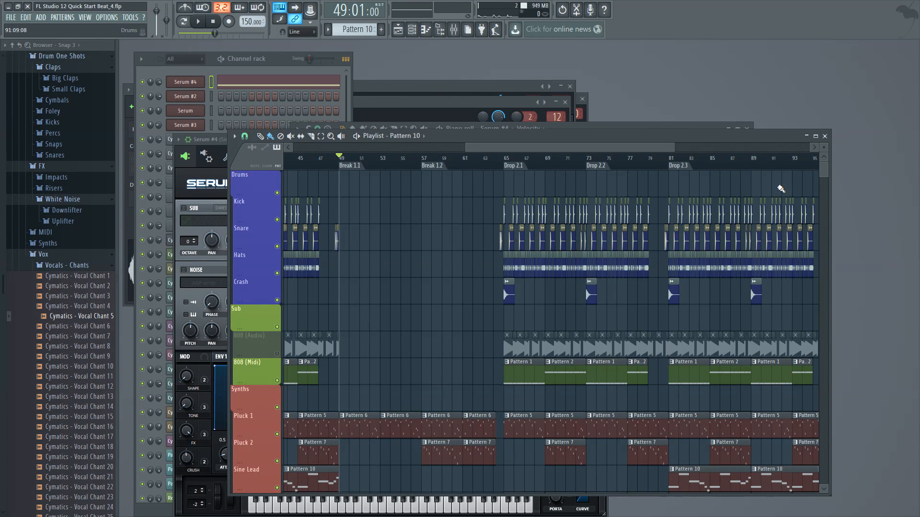
# Step: Add a time marker named "Drop 2.4" at bar 89
pyautogui.moveTo(644, 148); pyautogui.dragTo(720, 148)
pyautogui.rightClick(556, 166)
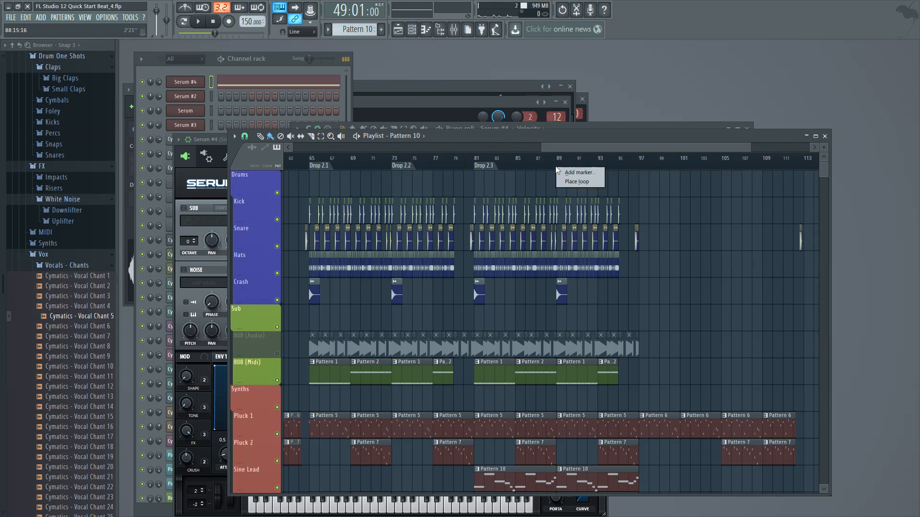
pyautogui.click(578, 173)
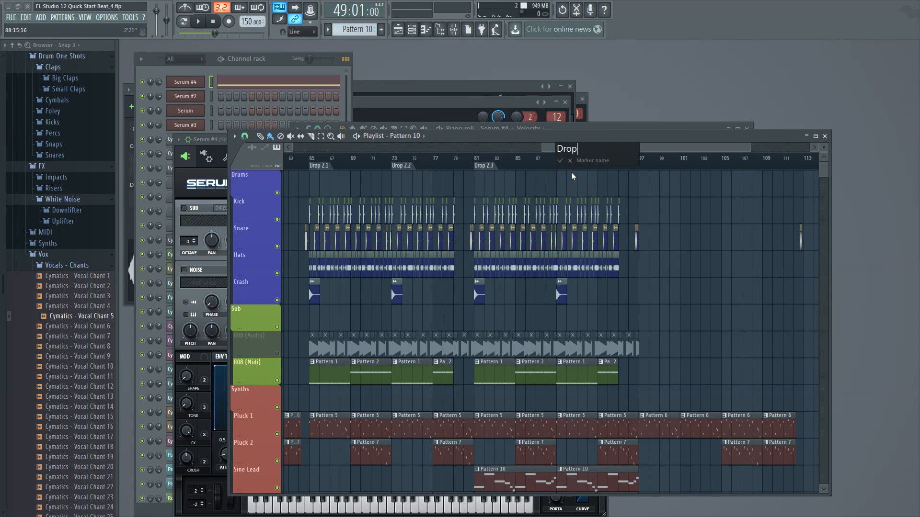
pyautogui.press('Return')
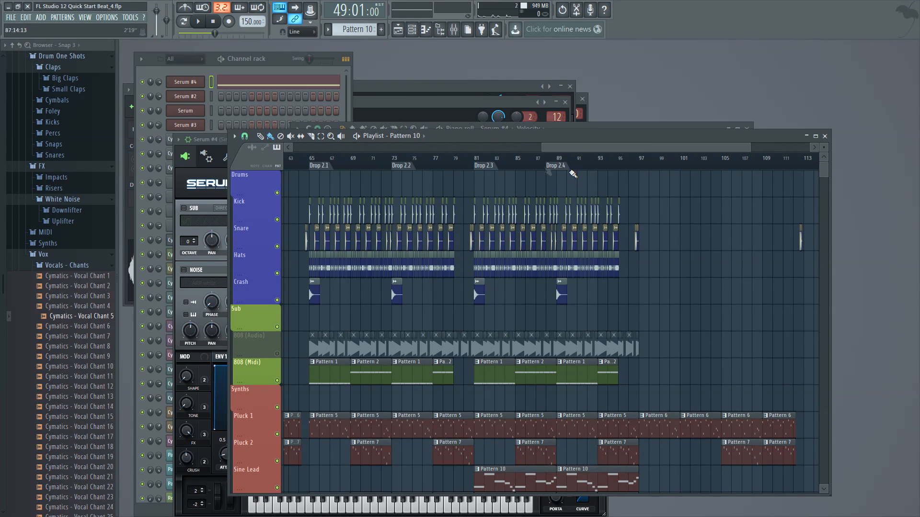
# Step: Add time markers named "Outro 1.1" at bar 97 and "Outro 1.12" at bar 105
pyautogui.rightClick(645, 168)
pyautogui.click(649, 174)
pyautogui.write('Outro 1.1')
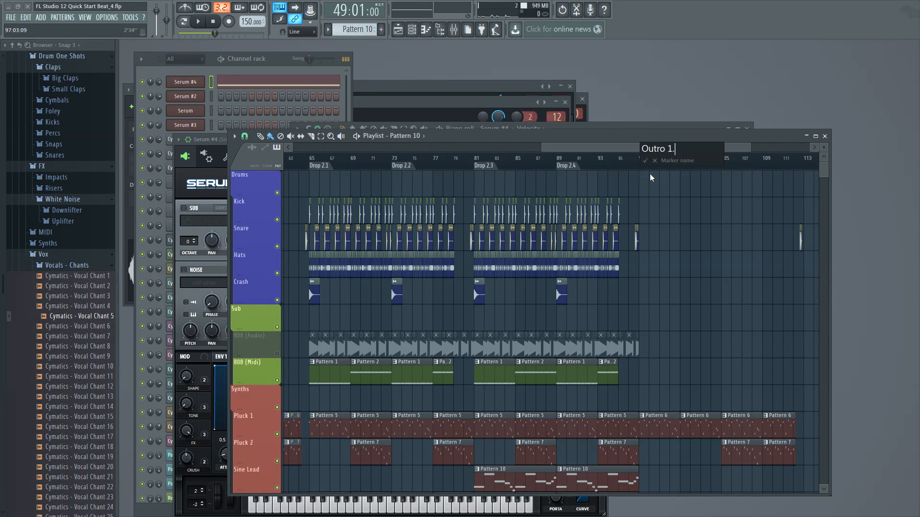
pyautogui.press('Return')
pyautogui.rightClick(721, 168)
pyautogui.click(729, 173)
pyautogui.write('Outro 1.12')
pyautogui.press('Return')
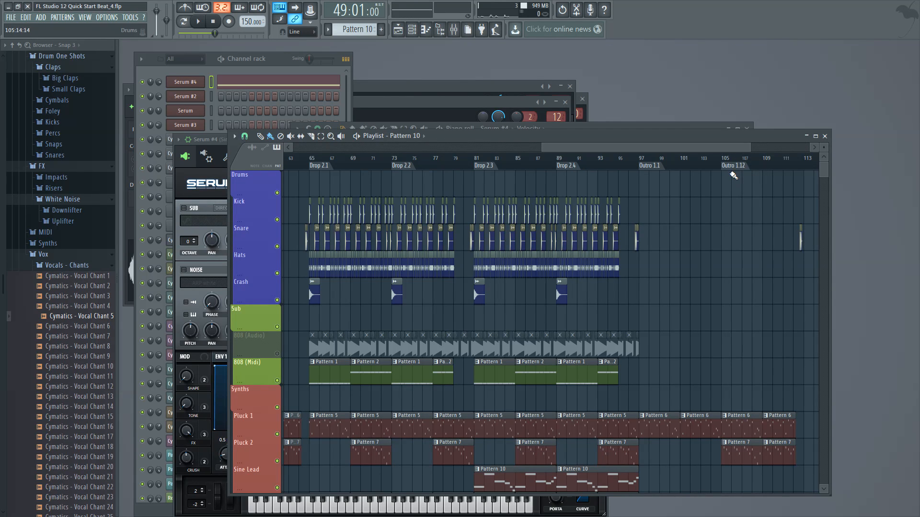
# Step: Rename the time marker at bar 105 to "Outro 1.2"
pyautogui.rightClick(745, 168)
pyautogui.click(761, 205)
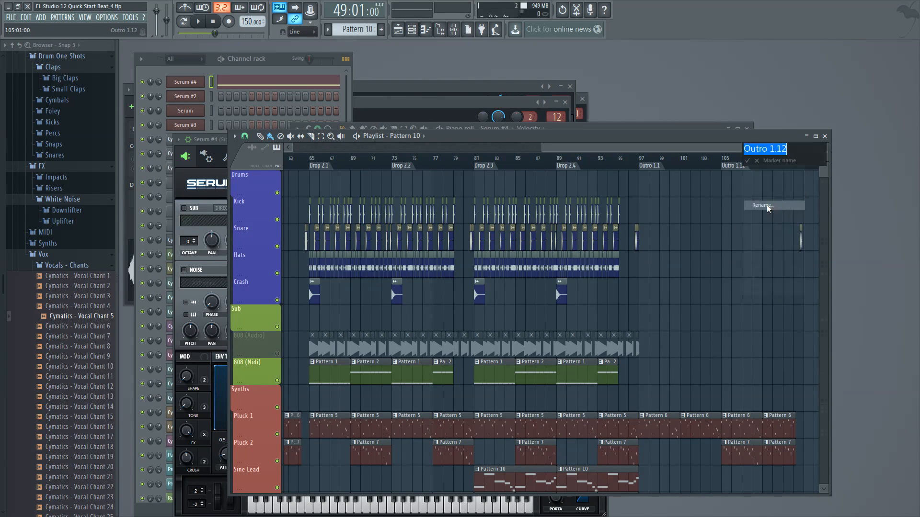
pyautogui.click(788, 150)
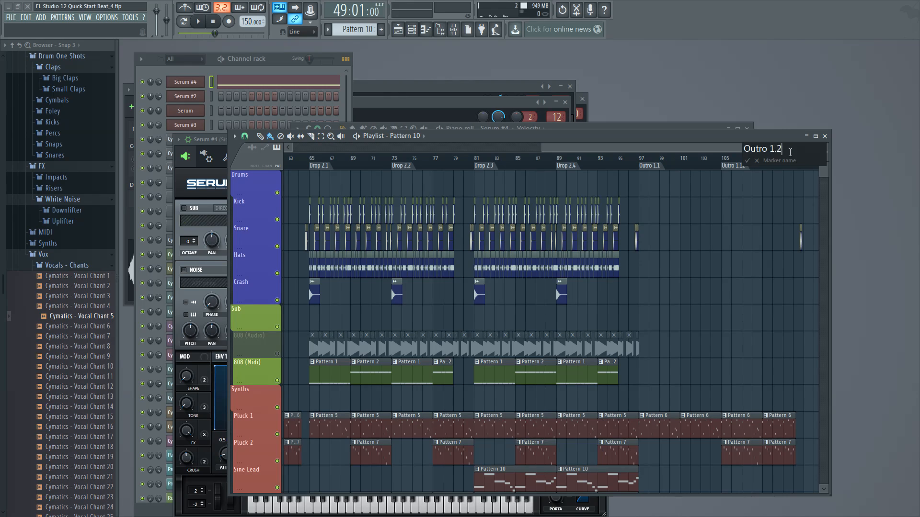
pyautogui.press('Return')
pyautogui.moveTo(733, 146)
pyautogui.mouseDown()
pyautogui.moveTo(798, 147)
pyautogui.moveTo(518, 157)
pyautogui.moveTo(796, 157)
pyautogui.moveTo(826, 199)
pyautogui.moveTo(829, 252)
pyautogui.moveTo(825, 208)
pyautogui.moveTo(813, 255)
pyautogui.moveTo(809, 117)
pyautogui.mouseUp()
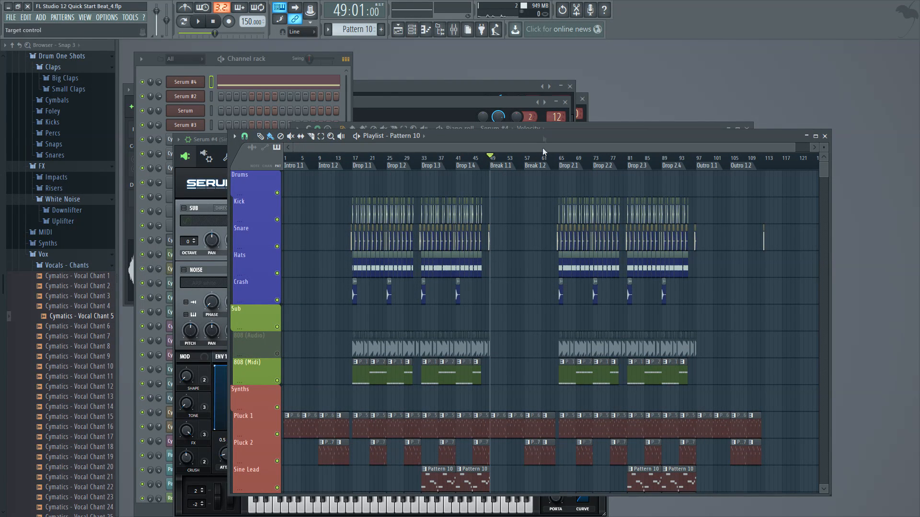
pyautogui.click(454, 31)
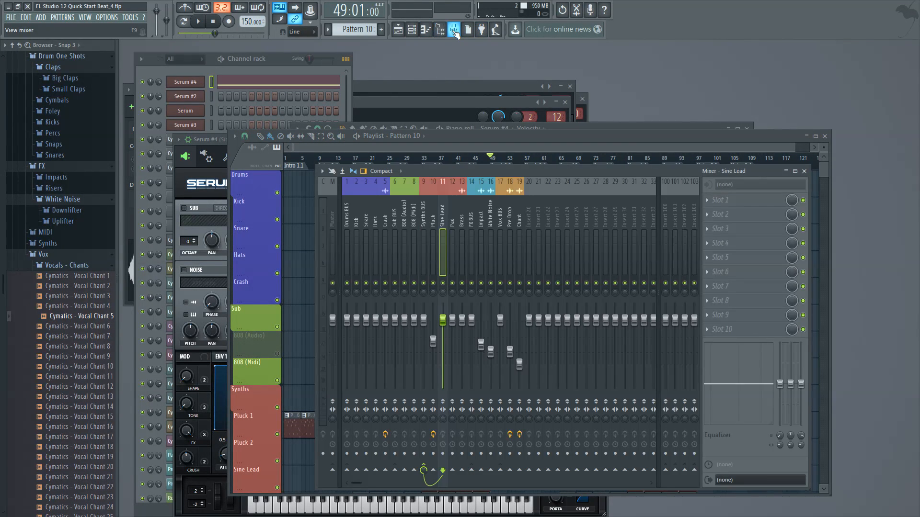
pyautogui.click(454, 30)
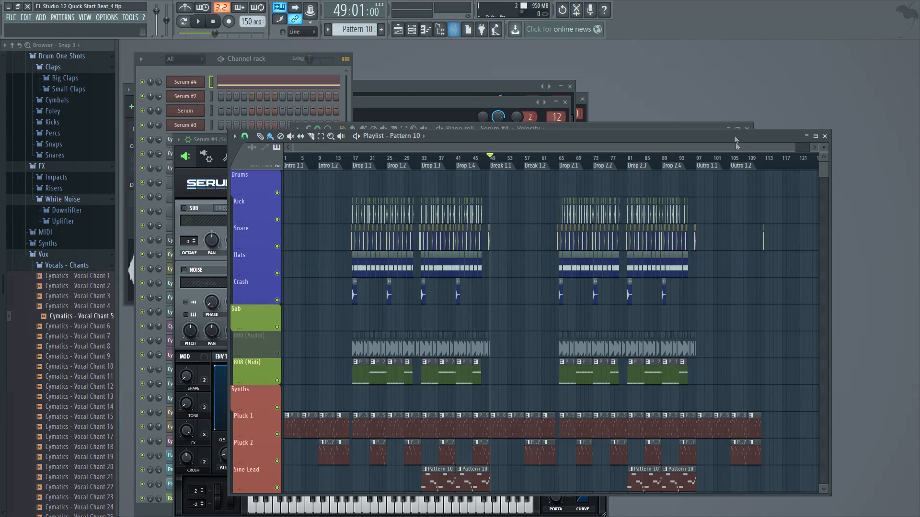
pyautogui.moveTo(824, 170); pyautogui.dragTo(824, 122)
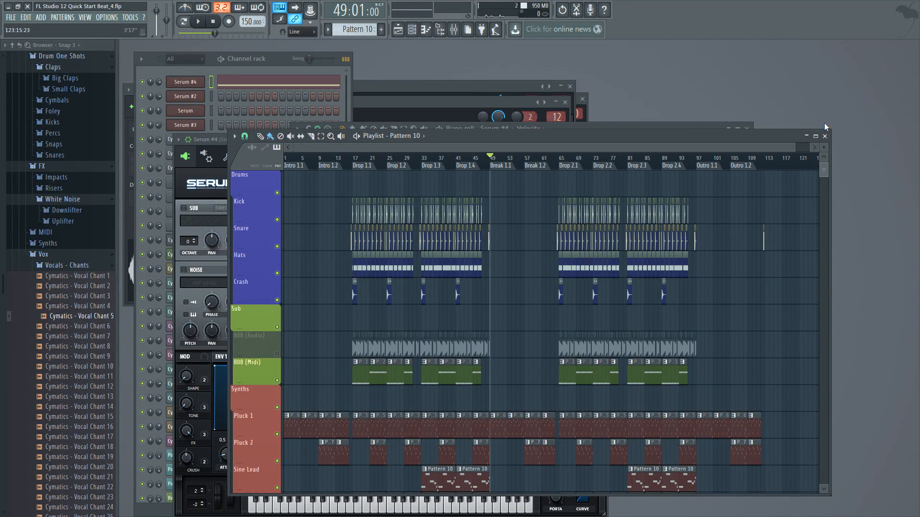